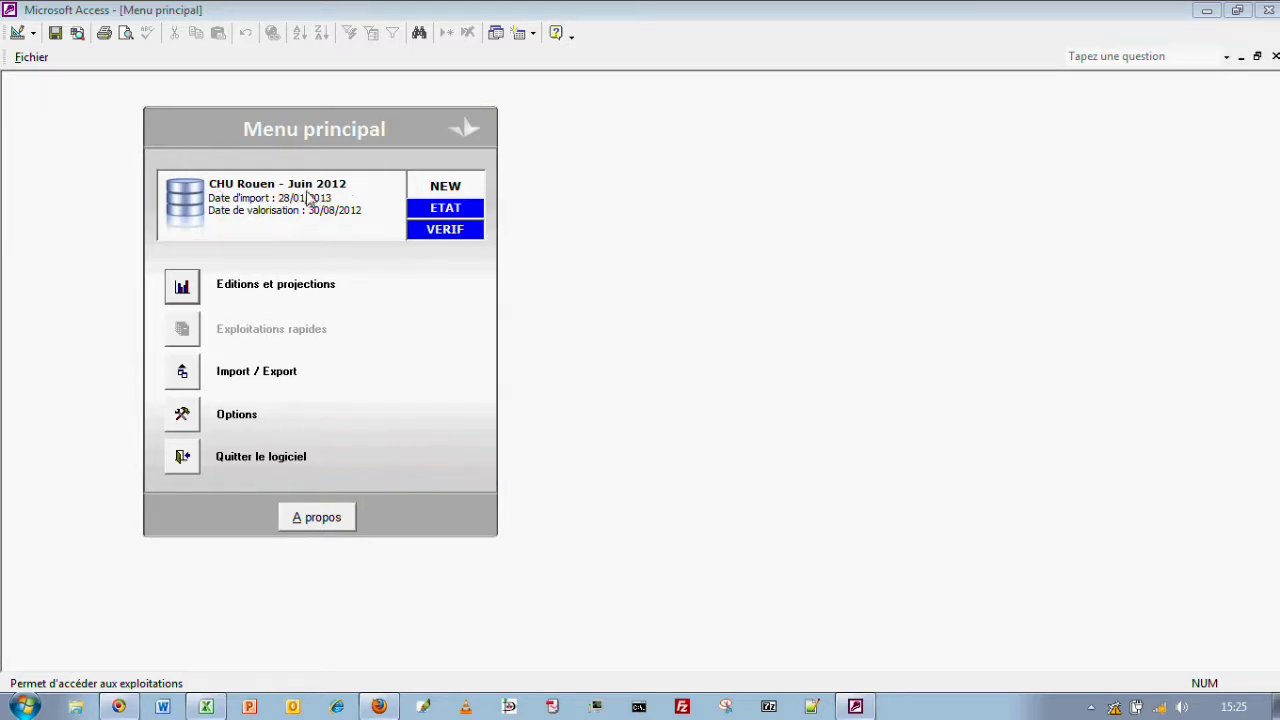
# - View the CHU Rouen - Juin 2012 entry in the database manager and the blank database import form, closing both without validating
pyautogui.click(213, 206)
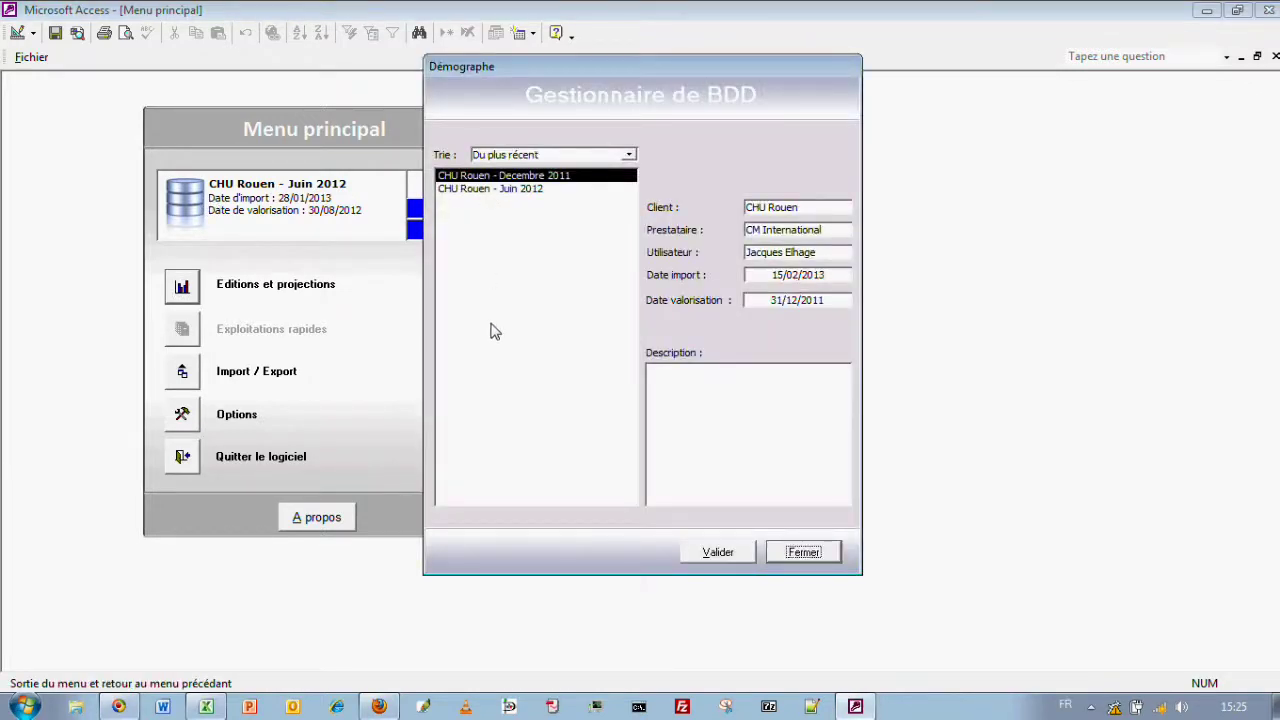
pyautogui.click(529, 189)
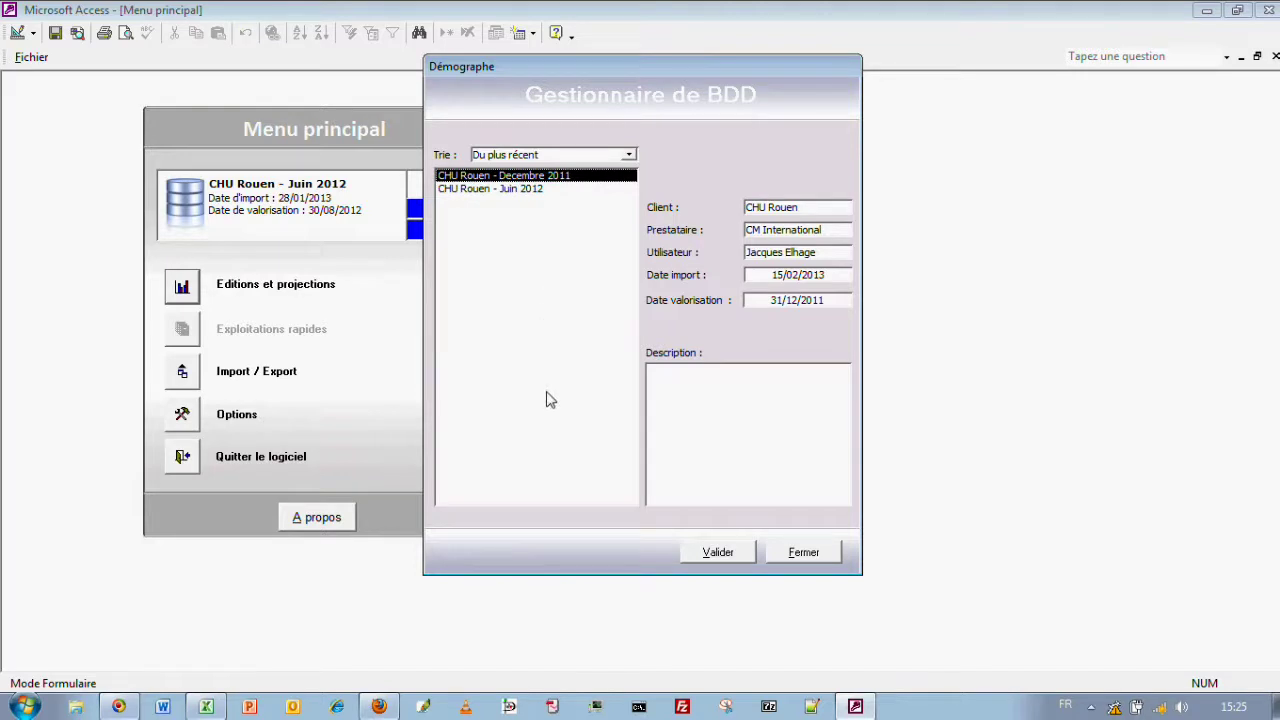
pyautogui.click(523, 192)
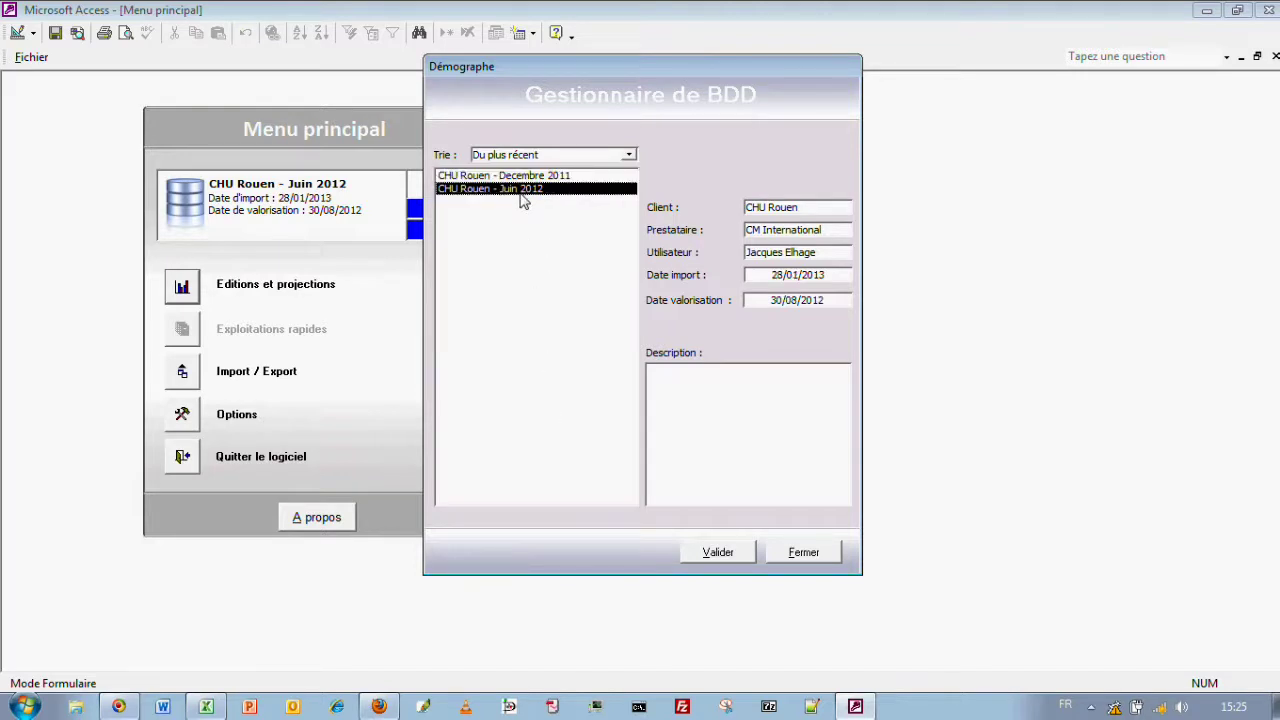
pyautogui.click(802, 556)
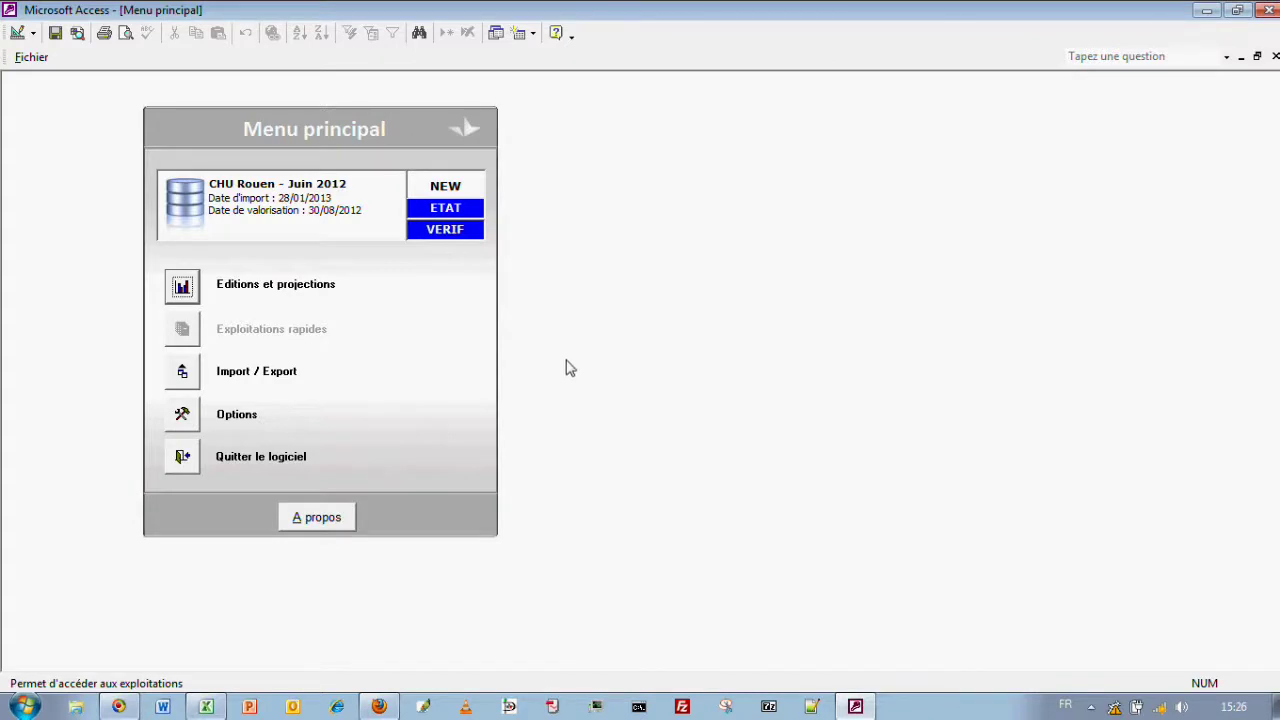
pyautogui.click(467, 189)
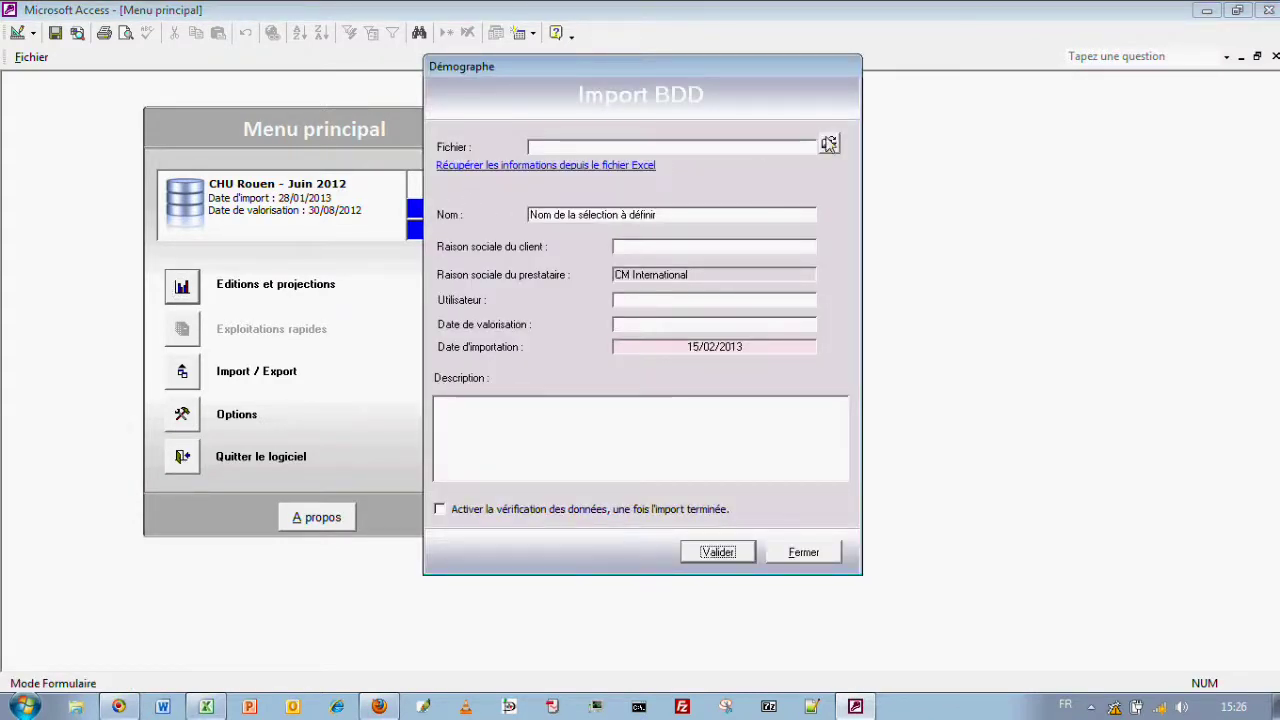
pyautogui.click(806, 556)
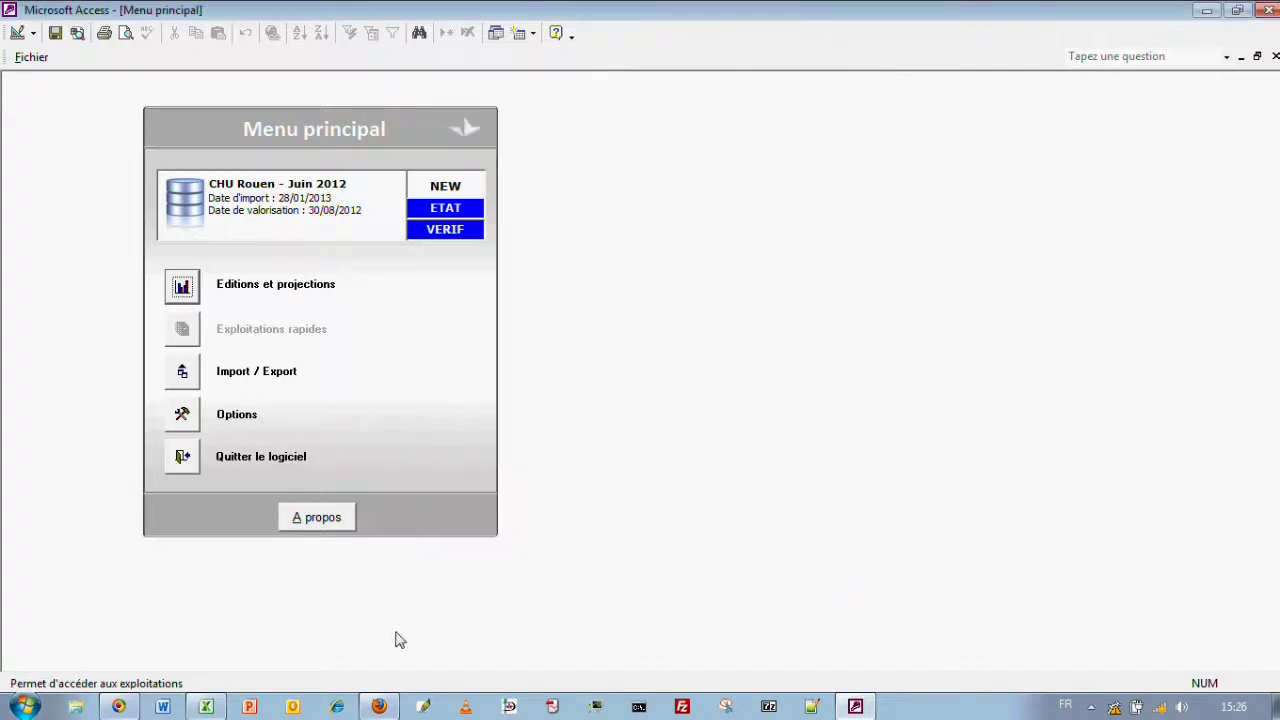
# - Switch to Excel and examine the header row and individual employee rows on the BDD au 31.08.2012 sheet
pyautogui.click(216, 712)
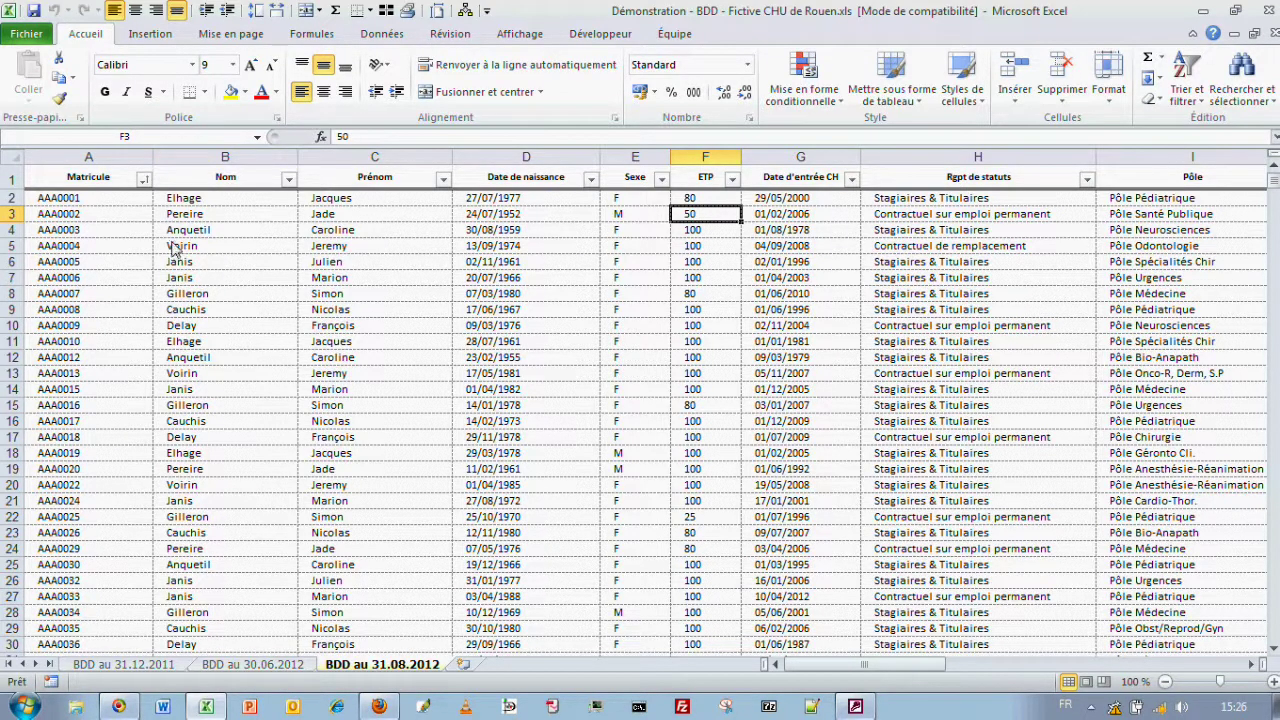
pyautogui.click(22, 182)
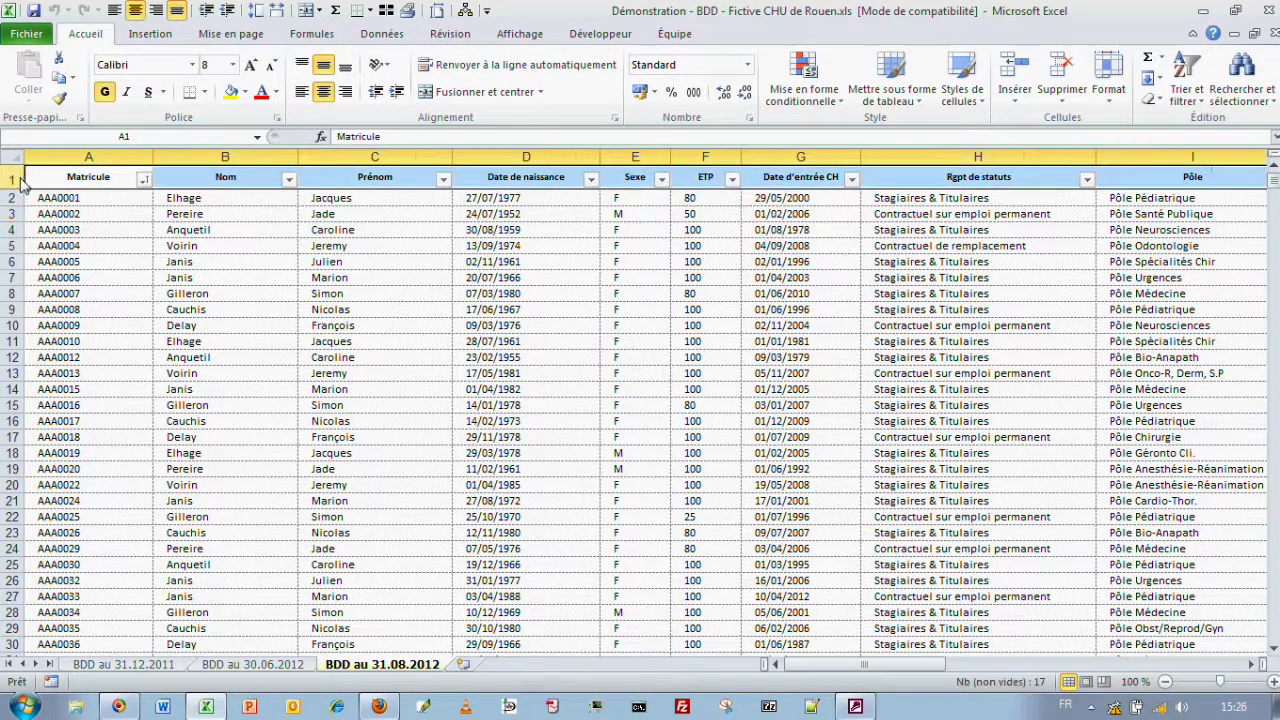
pyautogui.click(260, 216)
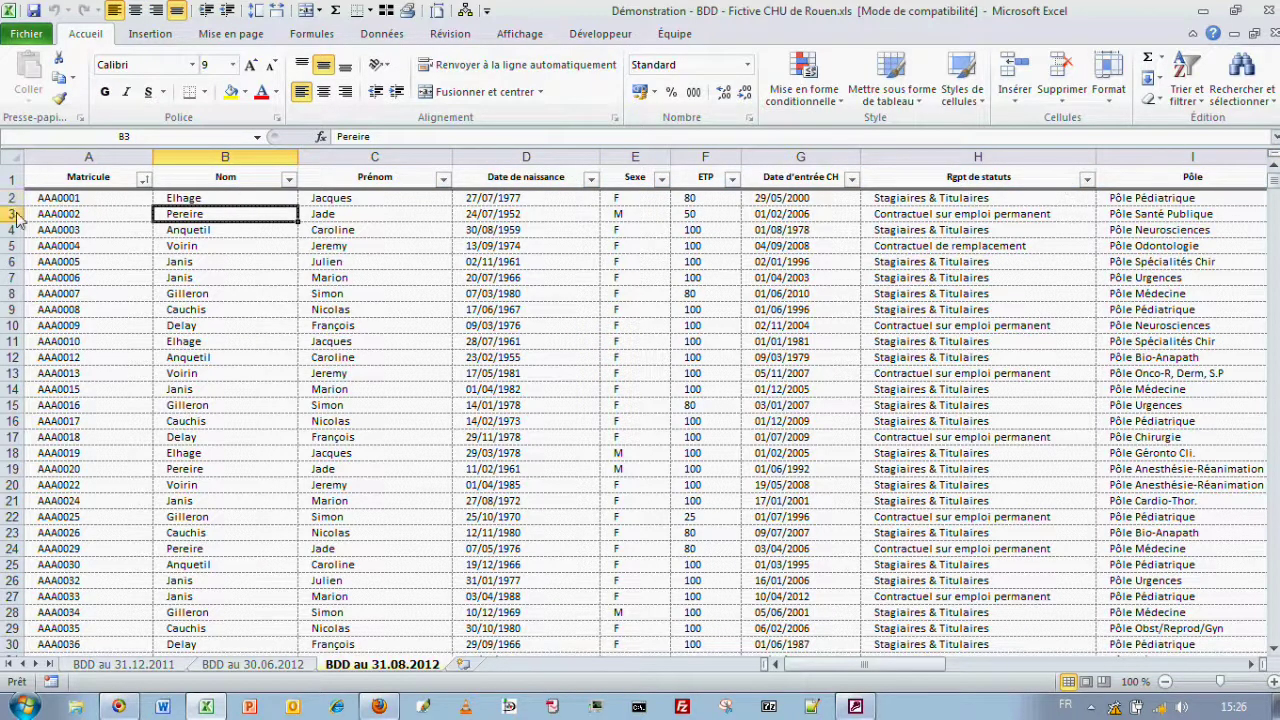
pyautogui.click(12, 295)
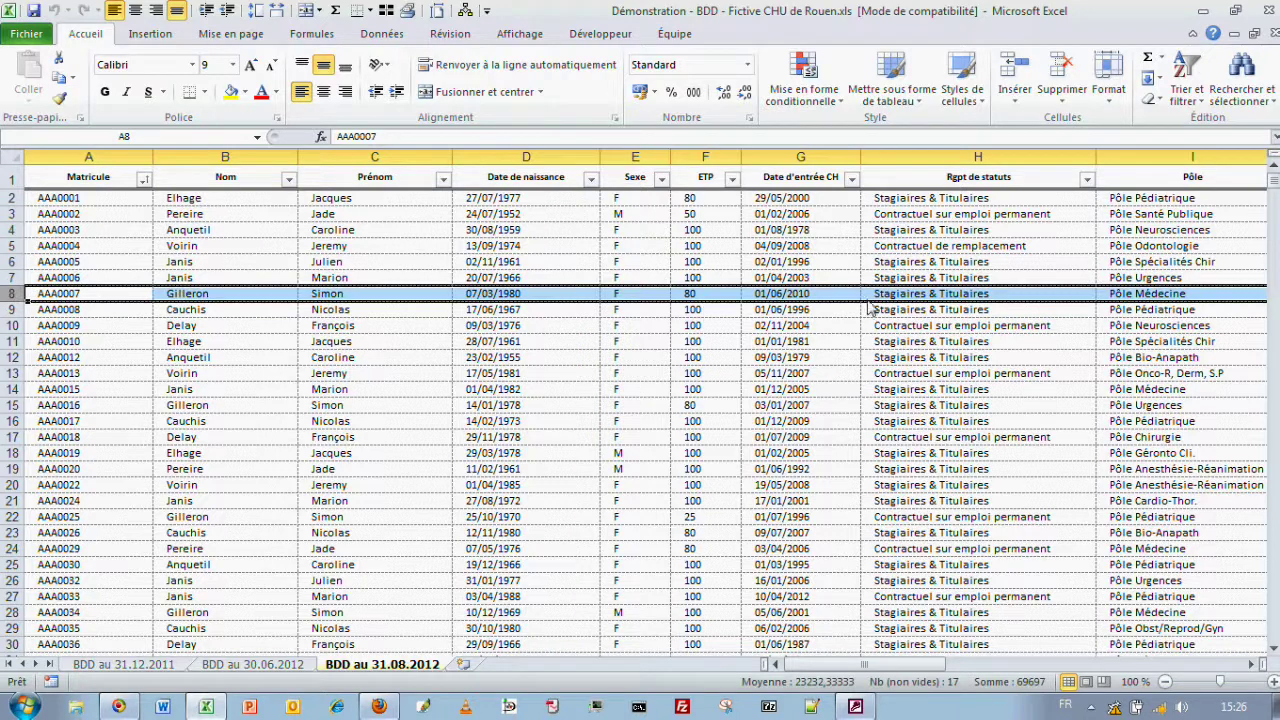
pyautogui.click(125, 263)
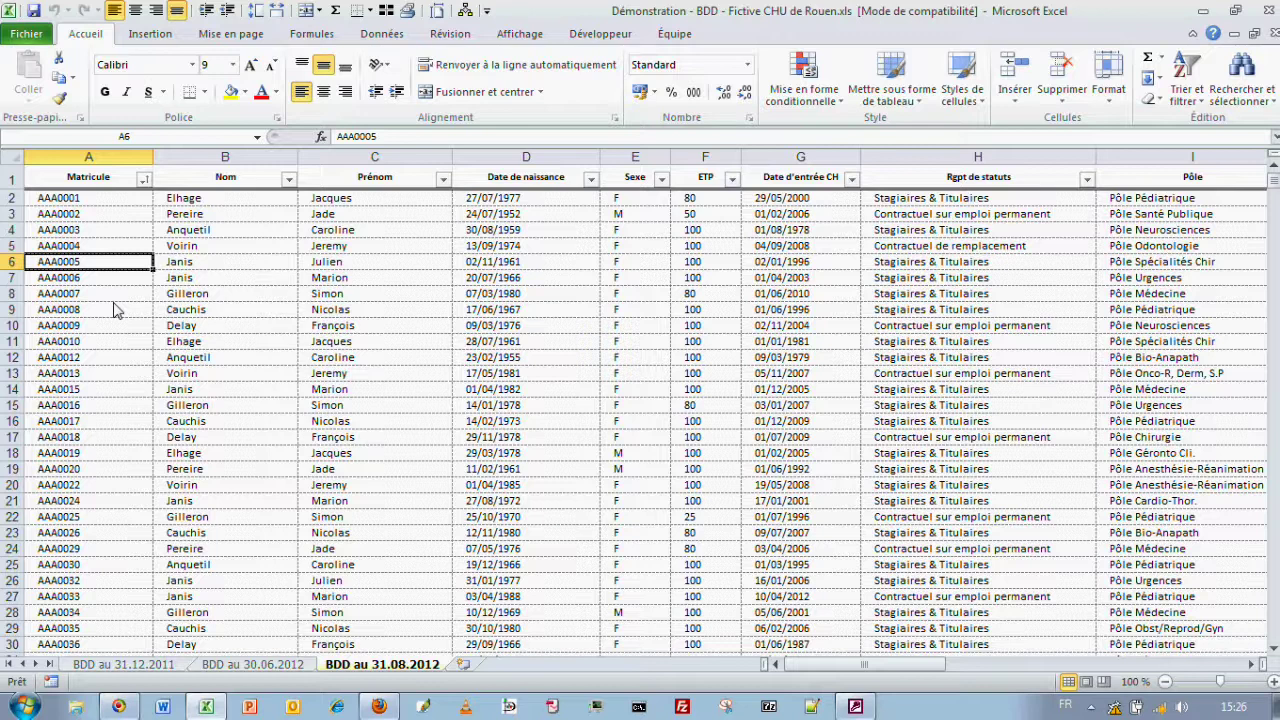
# - Examine the Matricule, Date de naissance, Sexe and ETP columns, including several individual ETP entries
pyautogui.click(110, 160)
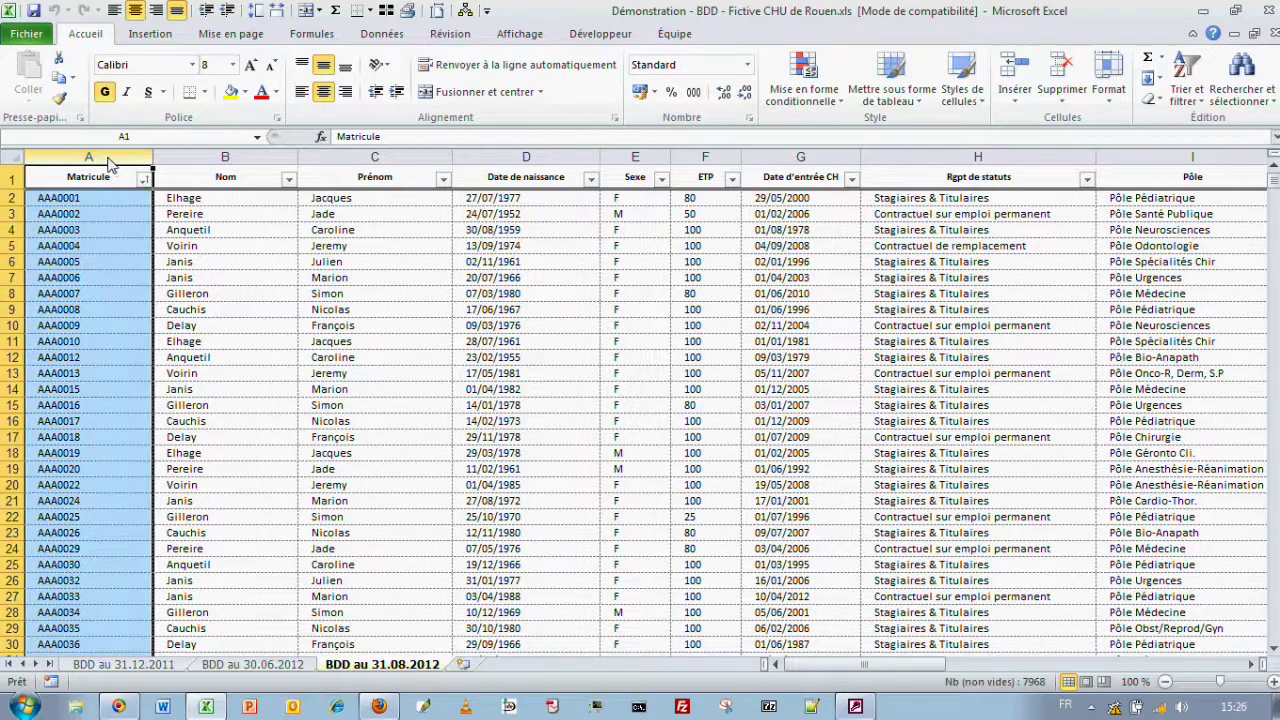
pyautogui.click(524, 160)
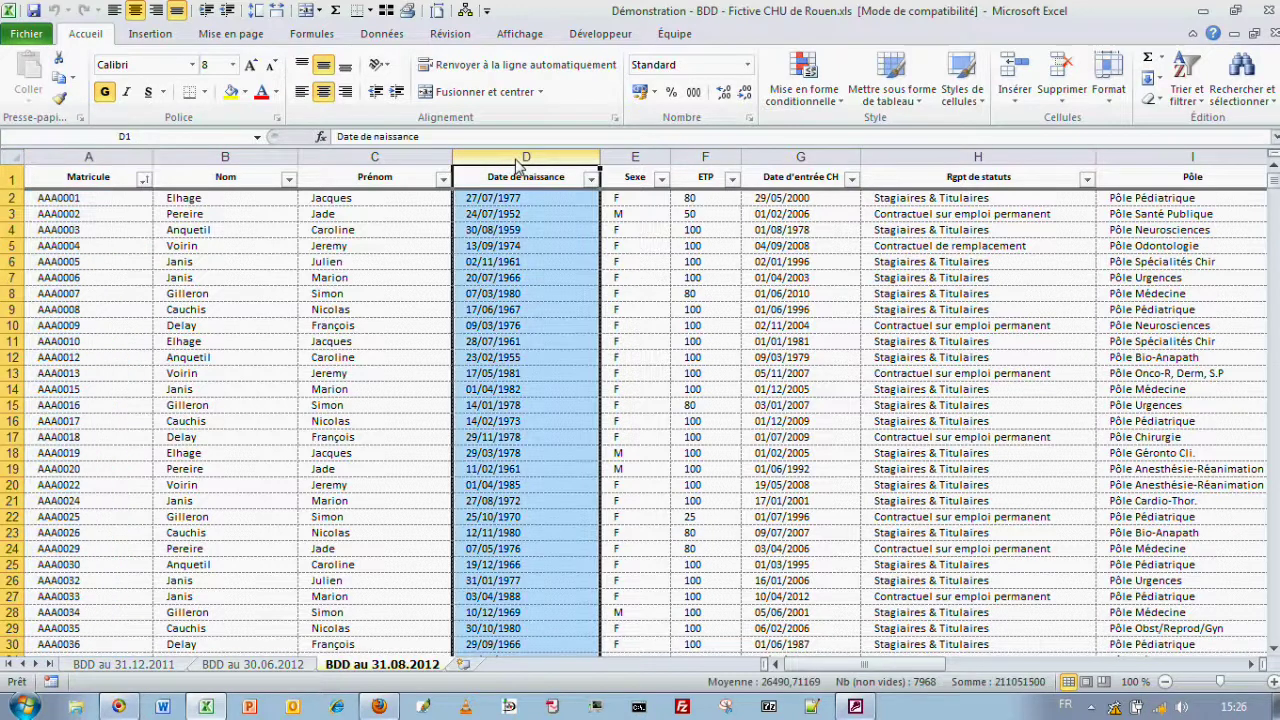
pyautogui.click(640, 160)
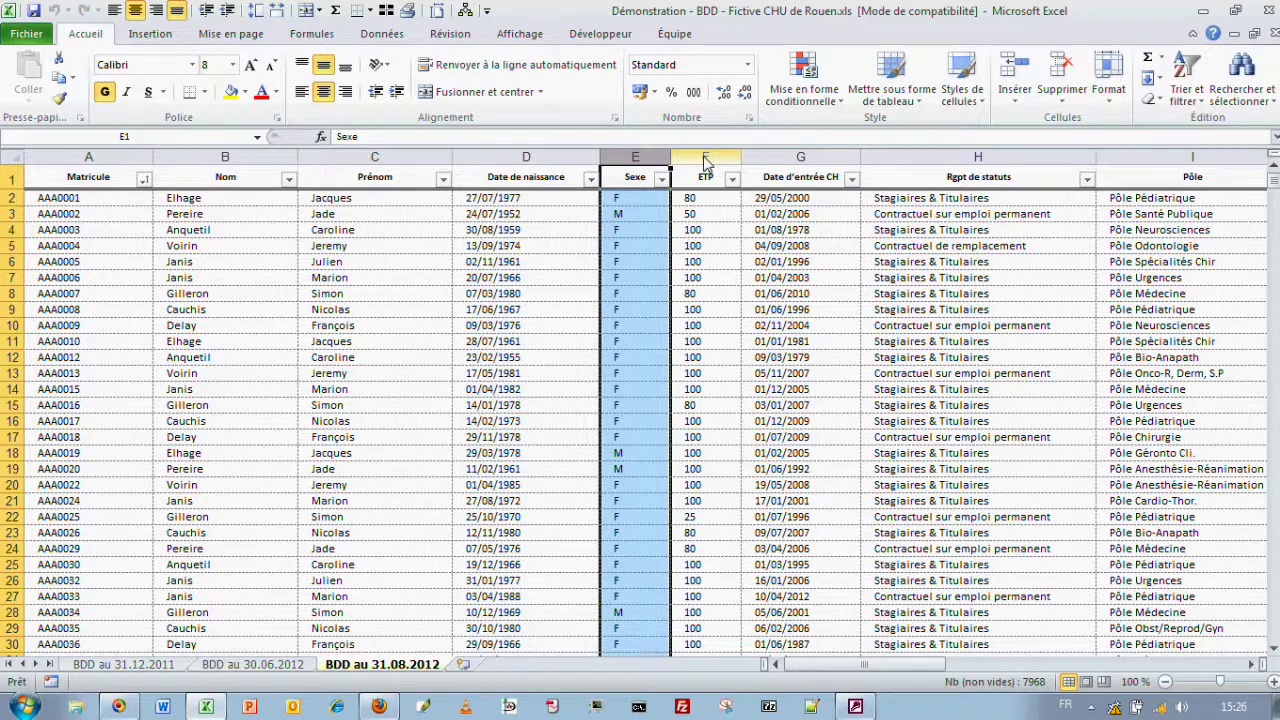
pyautogui.click(705, 160)
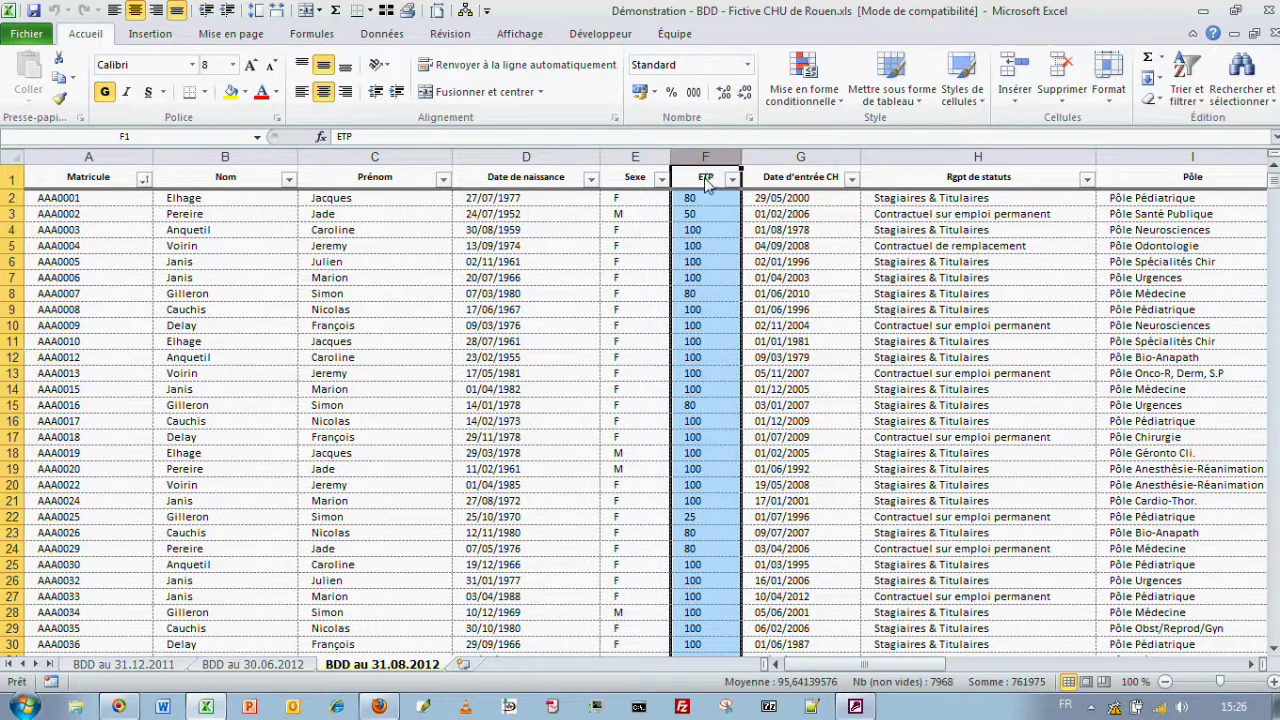
pyautogui.click(710, 233)
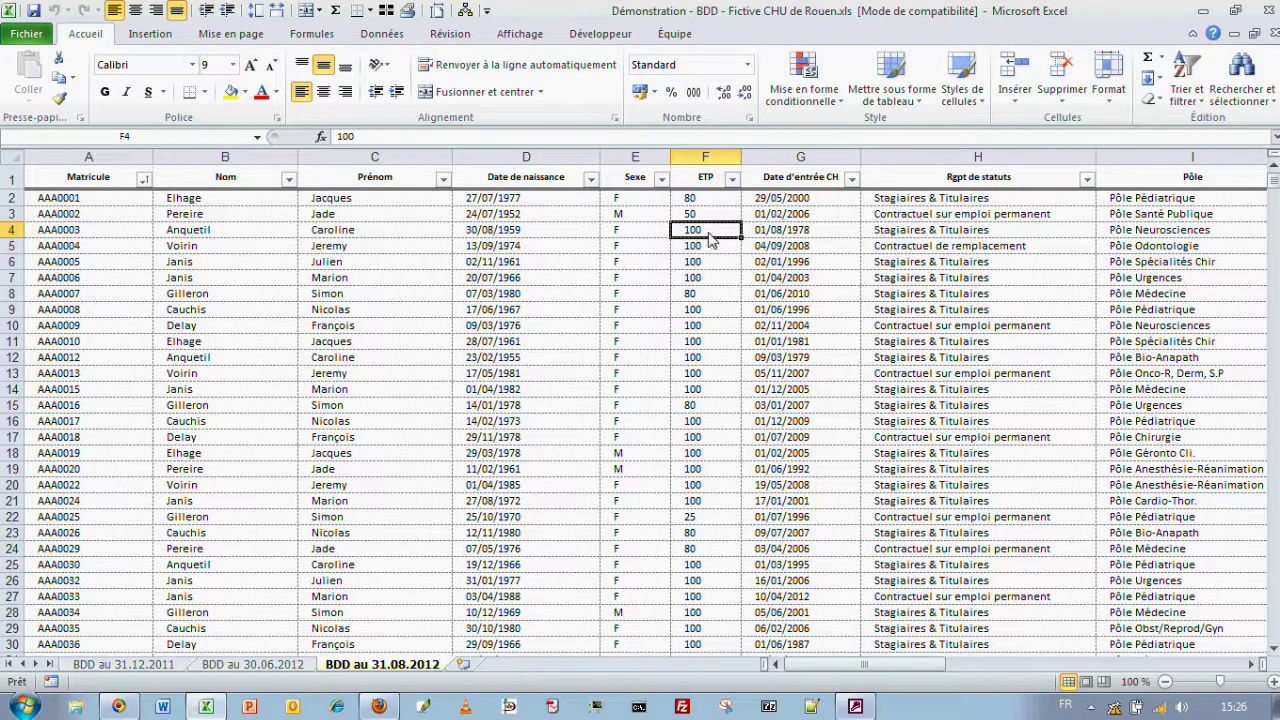
pyautogui.click(716, 216)
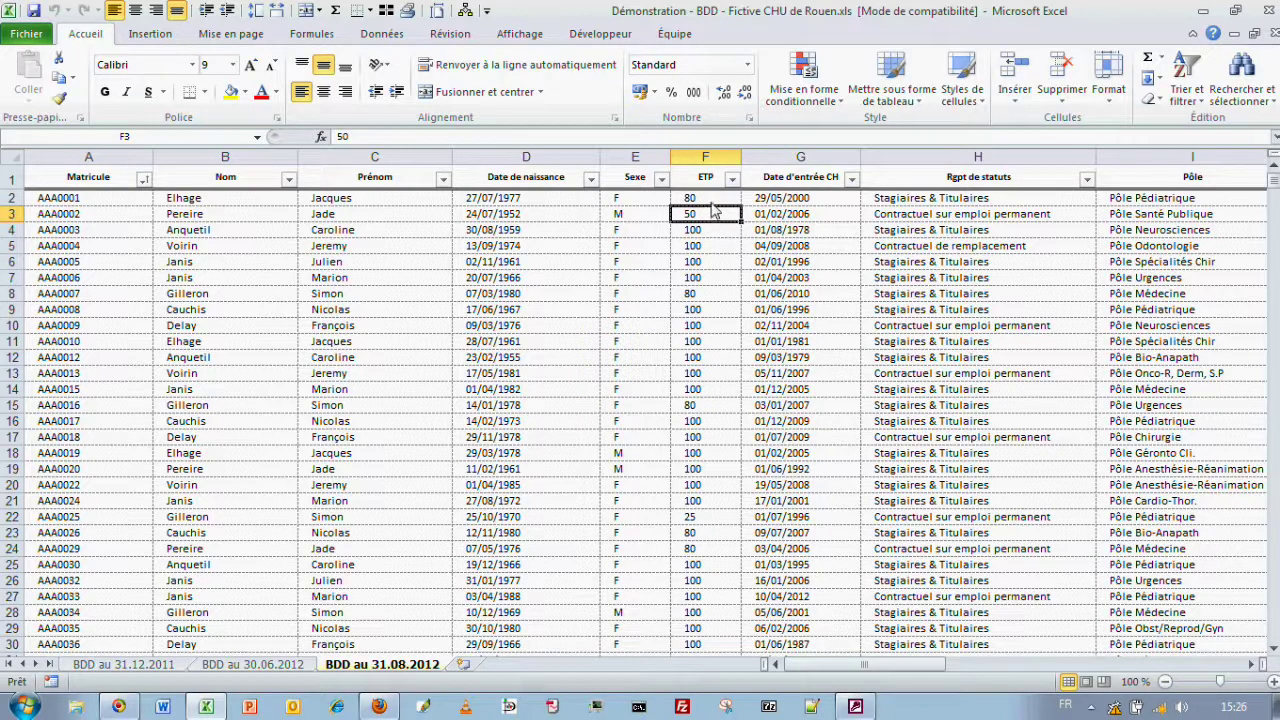
pyautogui.click(710, 202)
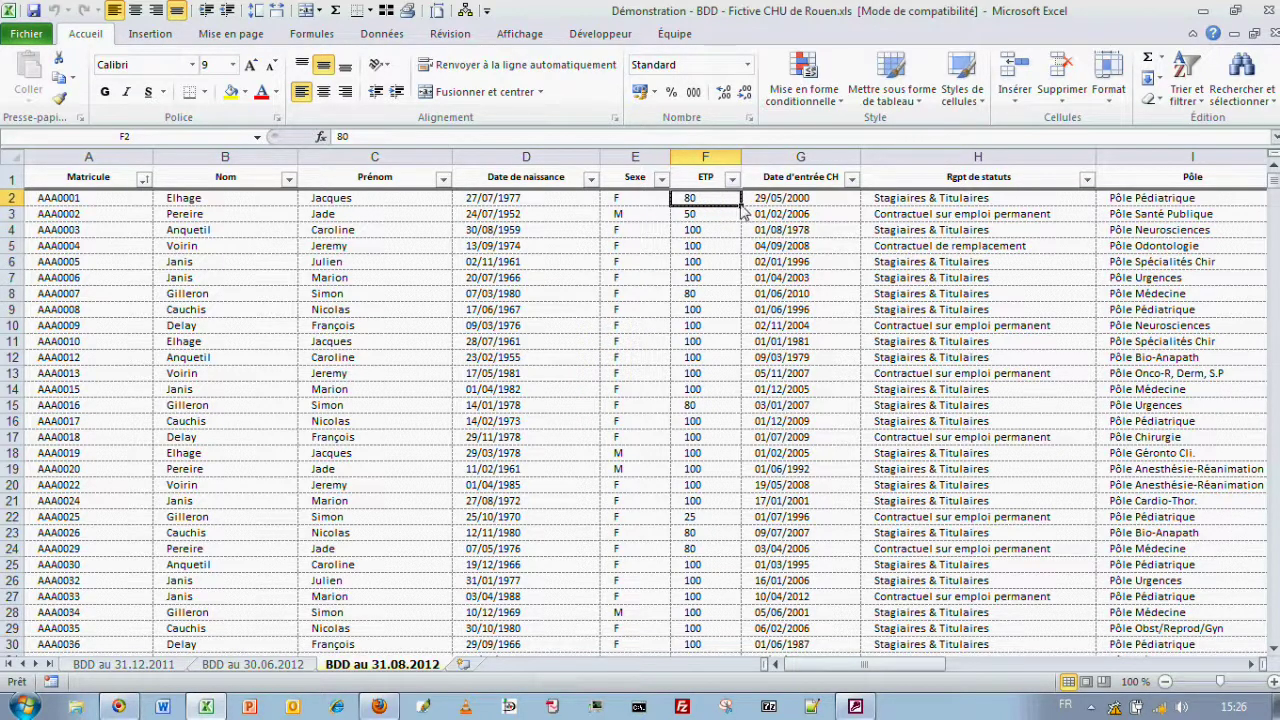
# - Widen the Date d'entrée CH column slightly and inspect its header and dates
pyautogui.click(820, 160)
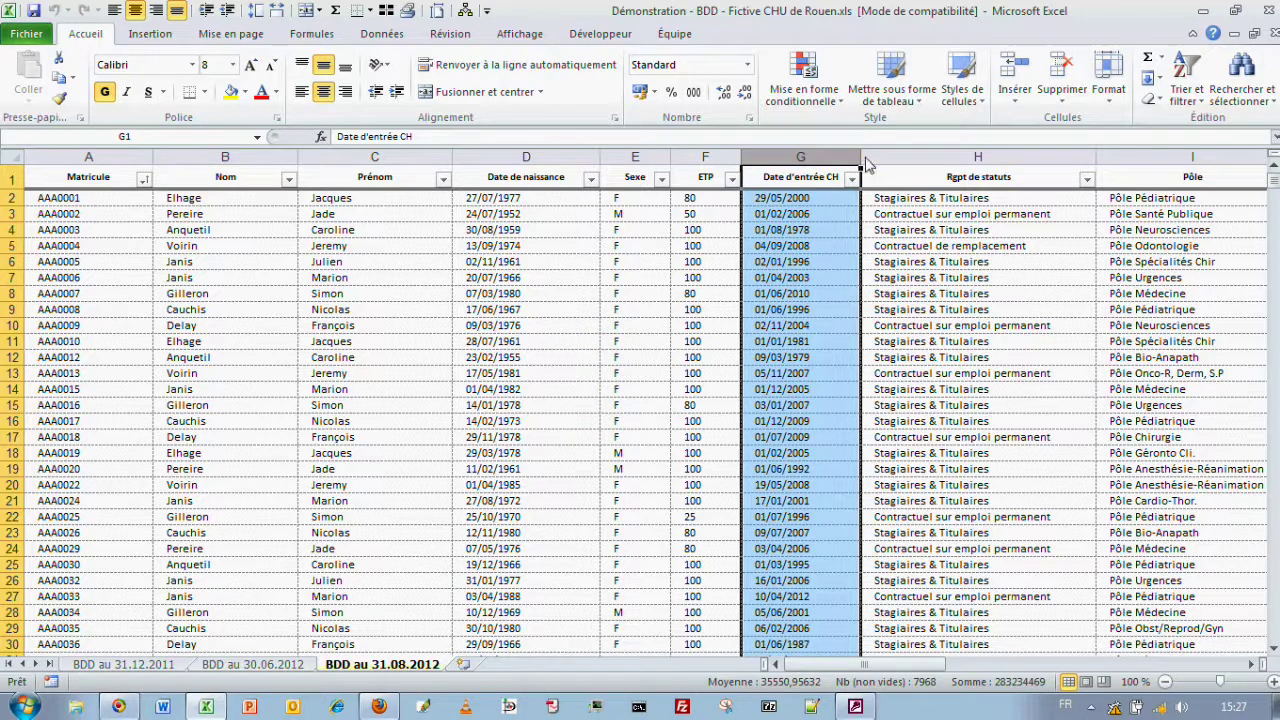
pyautogui.moveTo(862, 166); pyautogui.dragTo(903, 166)
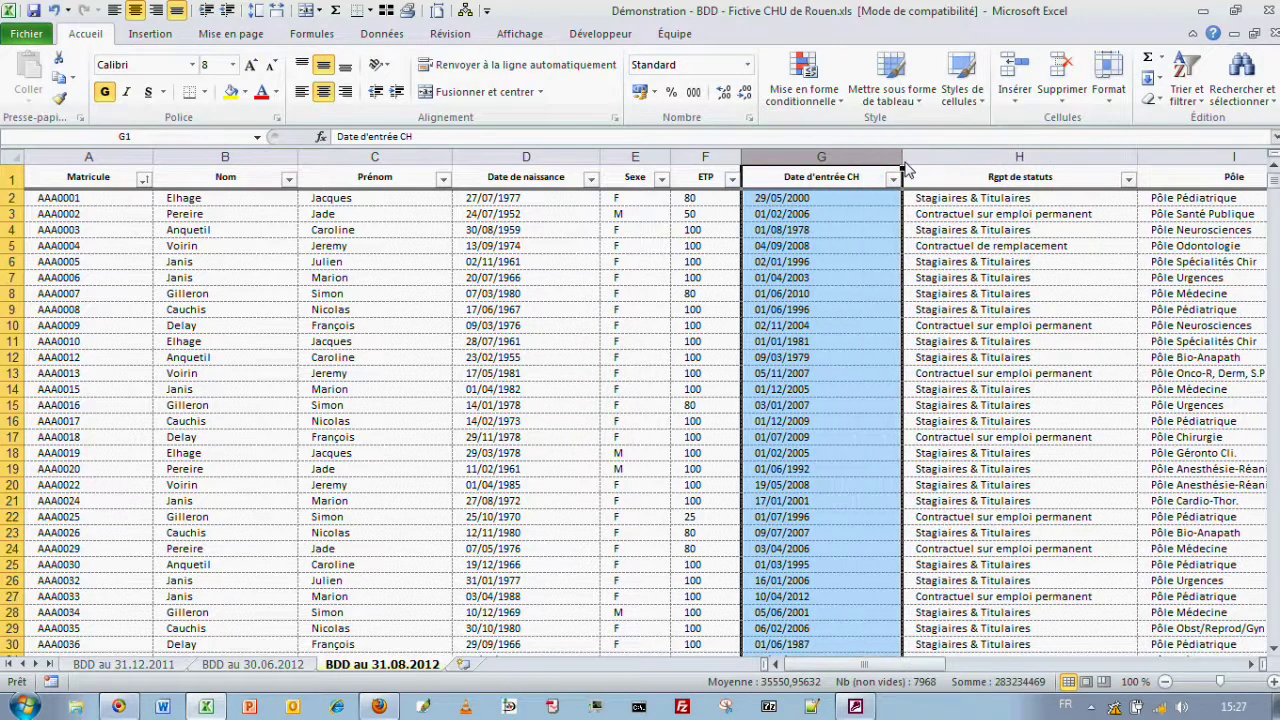
pyautogui.click(855, 235)
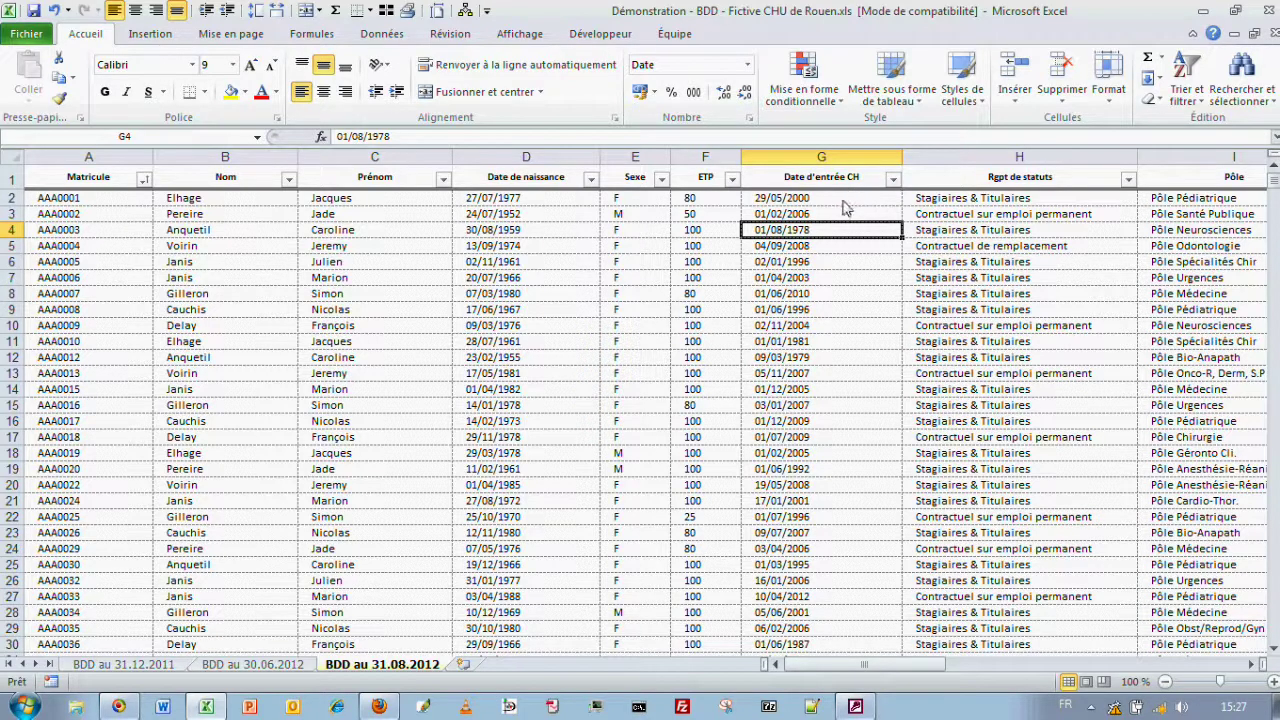
pyautogui.click(805, 189)
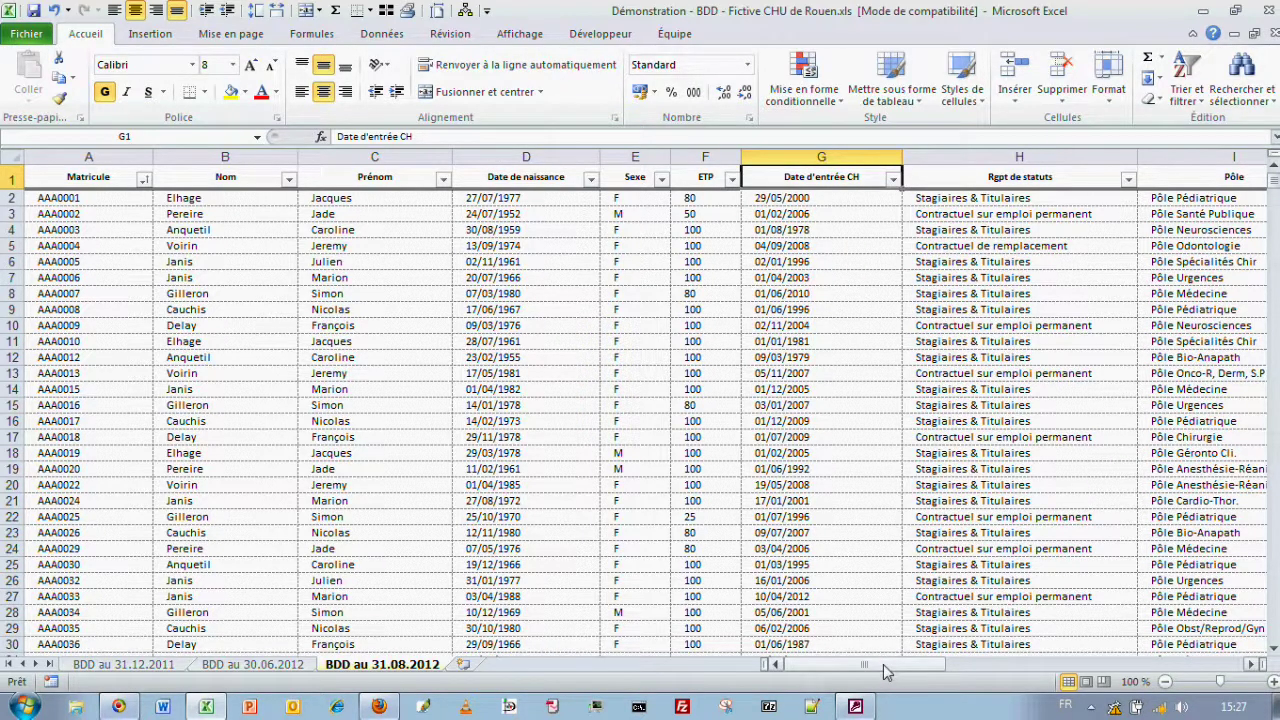
# - Examine the Rgpt de statuts and Pôle columns along with the establishment and grade group columns beside them
pyautogui.moveTo(883, 664); pyautogui.dragTo(960, 665)
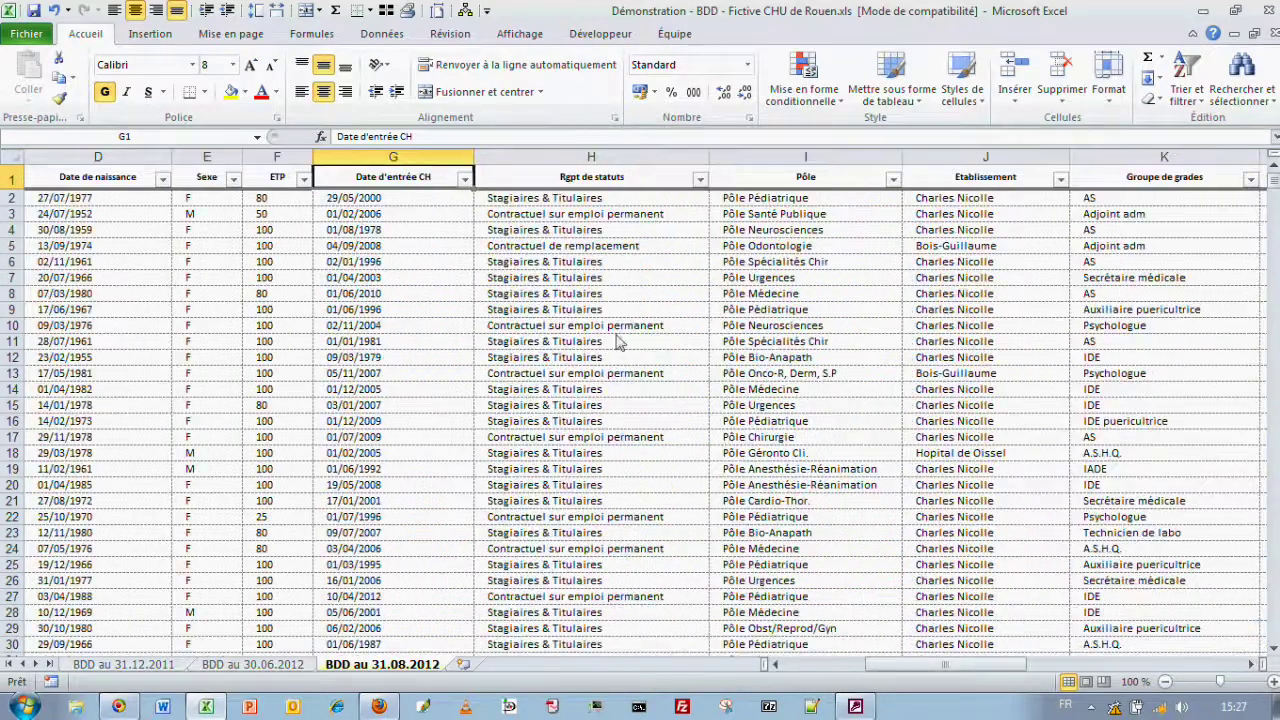
pyautogui.click(640, 160)
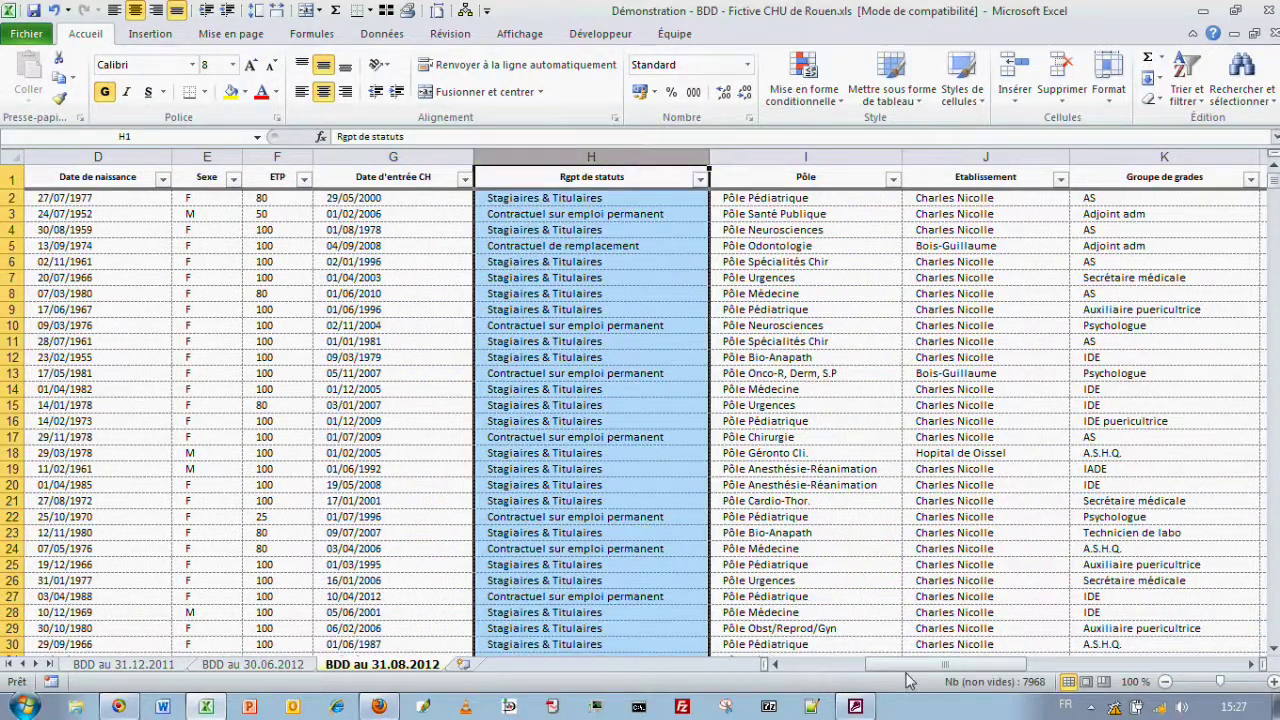
pyautogui.moveTo(904, 668); pyautogui.dragTo(980, 676)
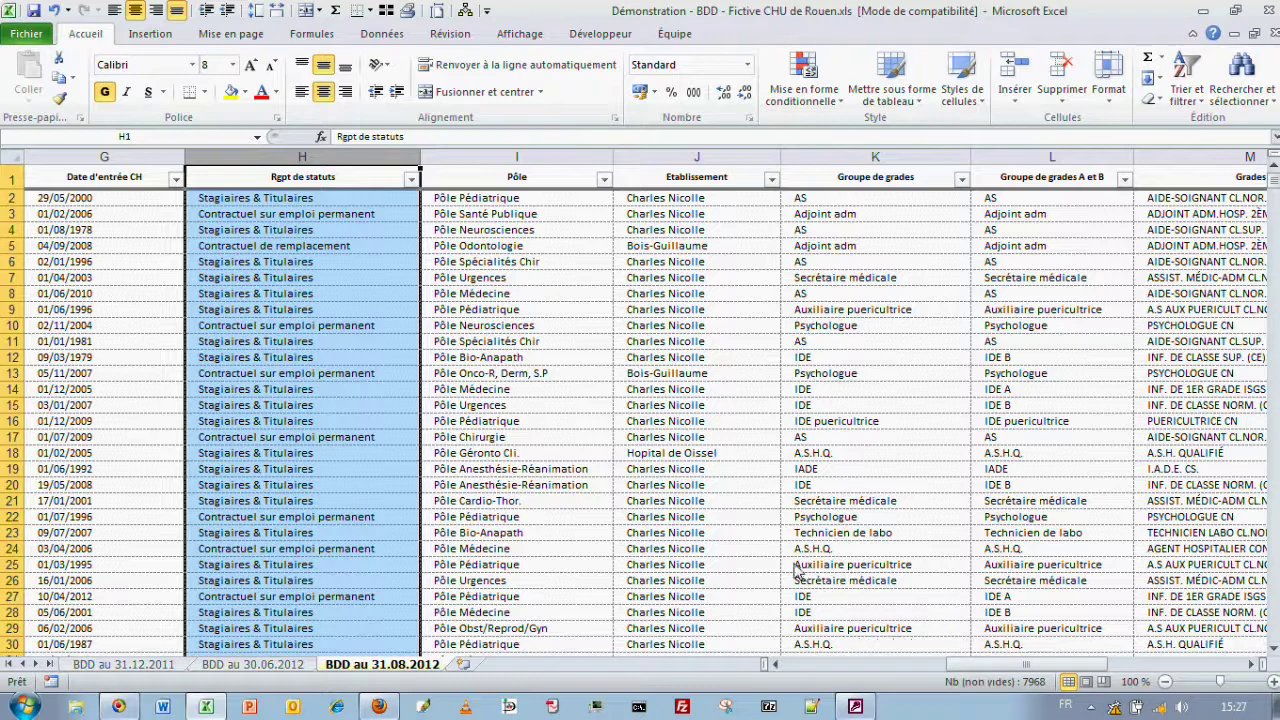
pyautogui.click(561, 174)
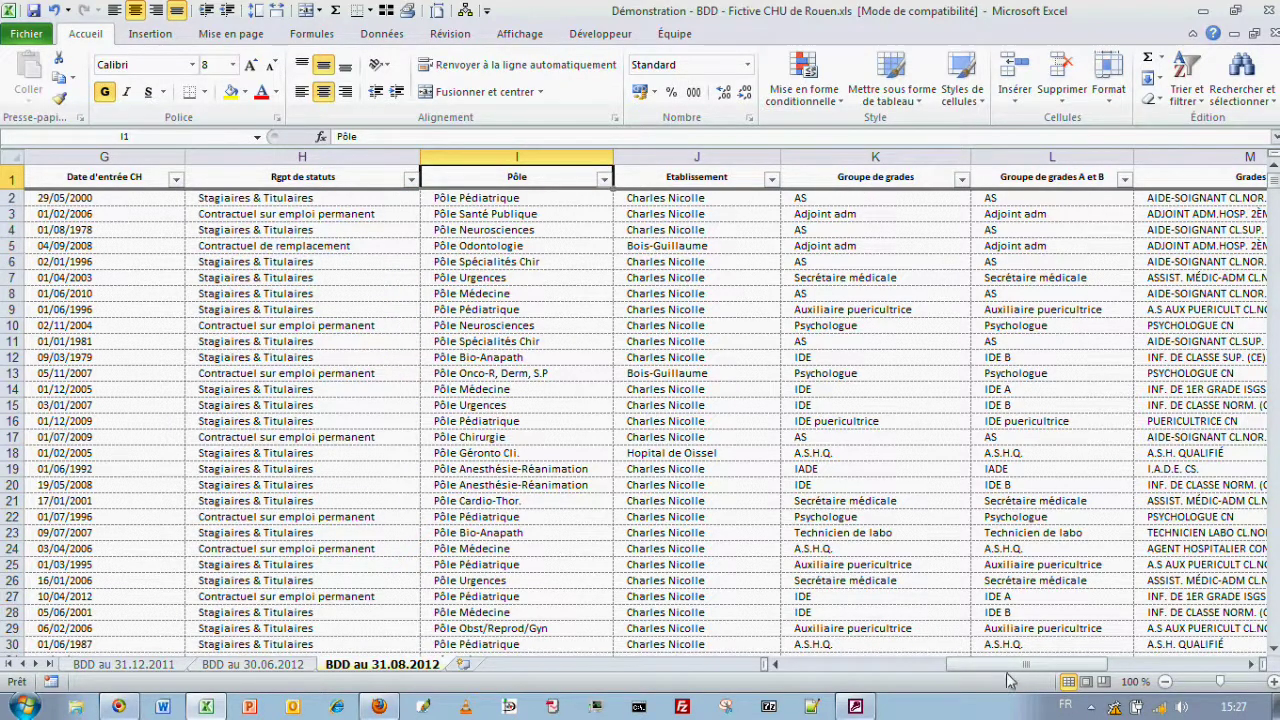
pyautogui.moveTo(1012, 668); pyautogui.dragTo(795, 650)
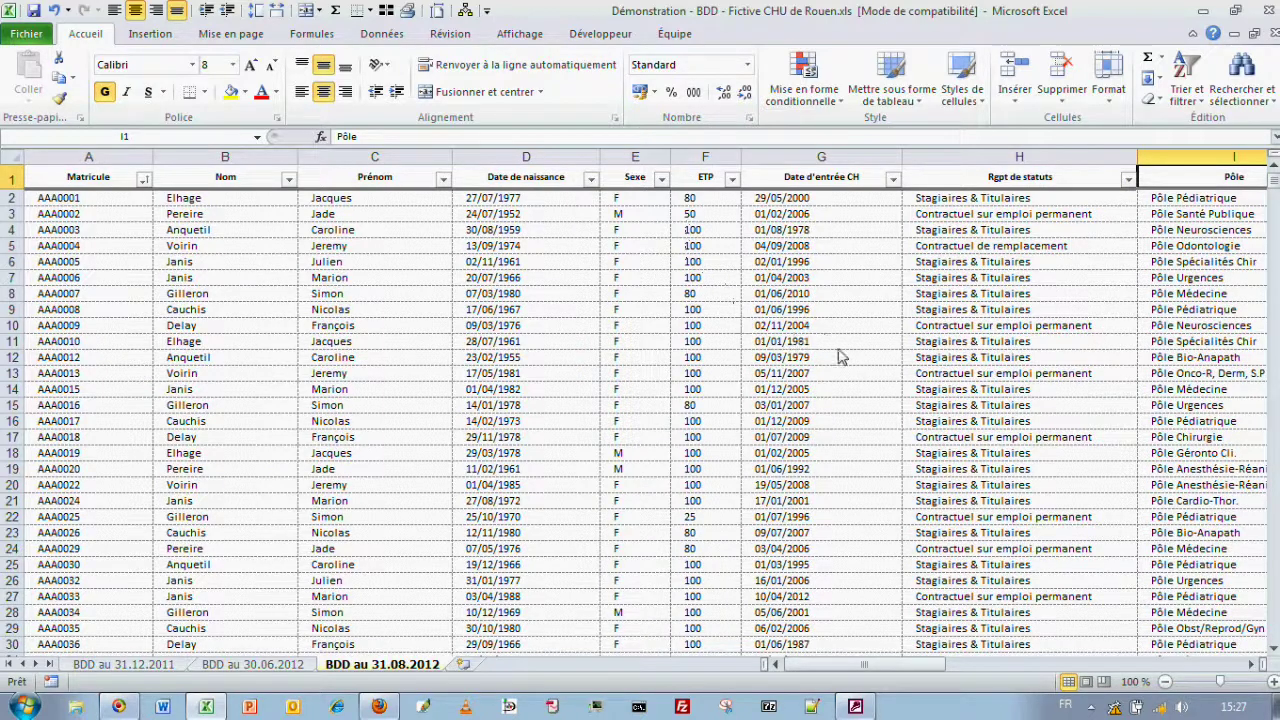
pyautogui.moveTo(860, 665); pyautogui.dragTo(888, 665)
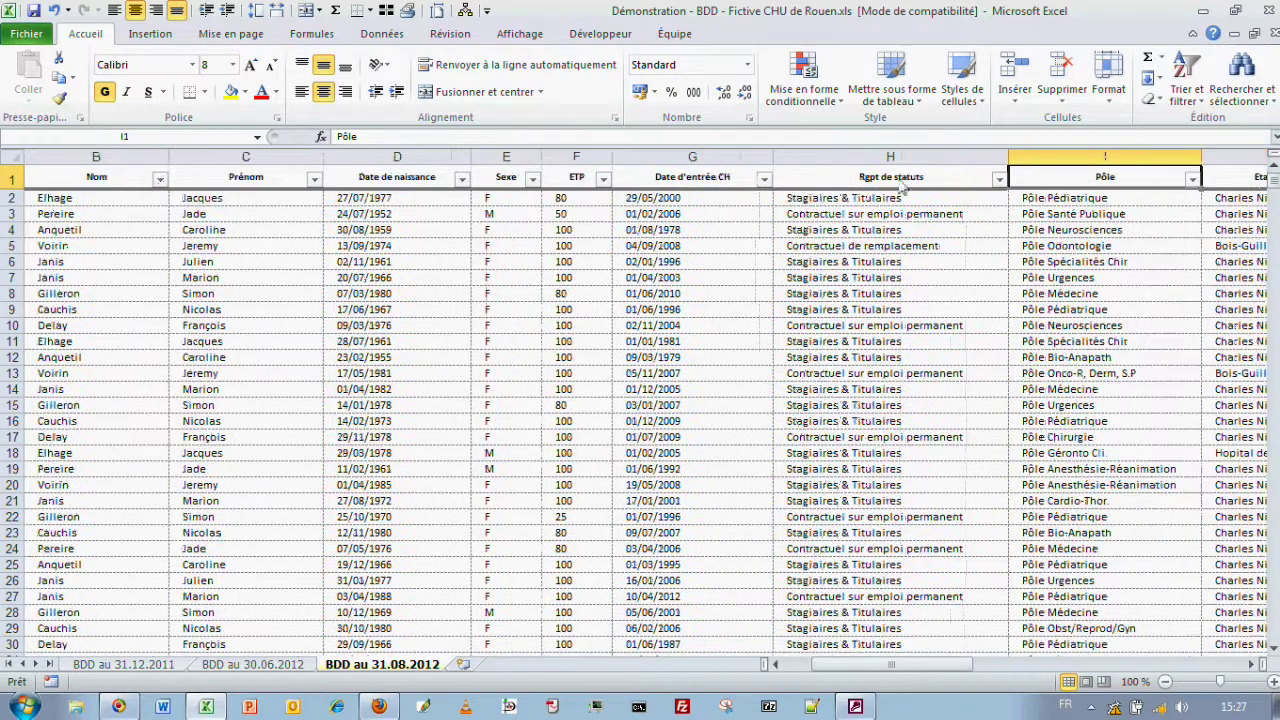
pyautogui.click(868, 180)
pyautogui.click(1085, 184)
pyautogui.moveTo(895, 665); pyautogui.dragTo(828, 668)
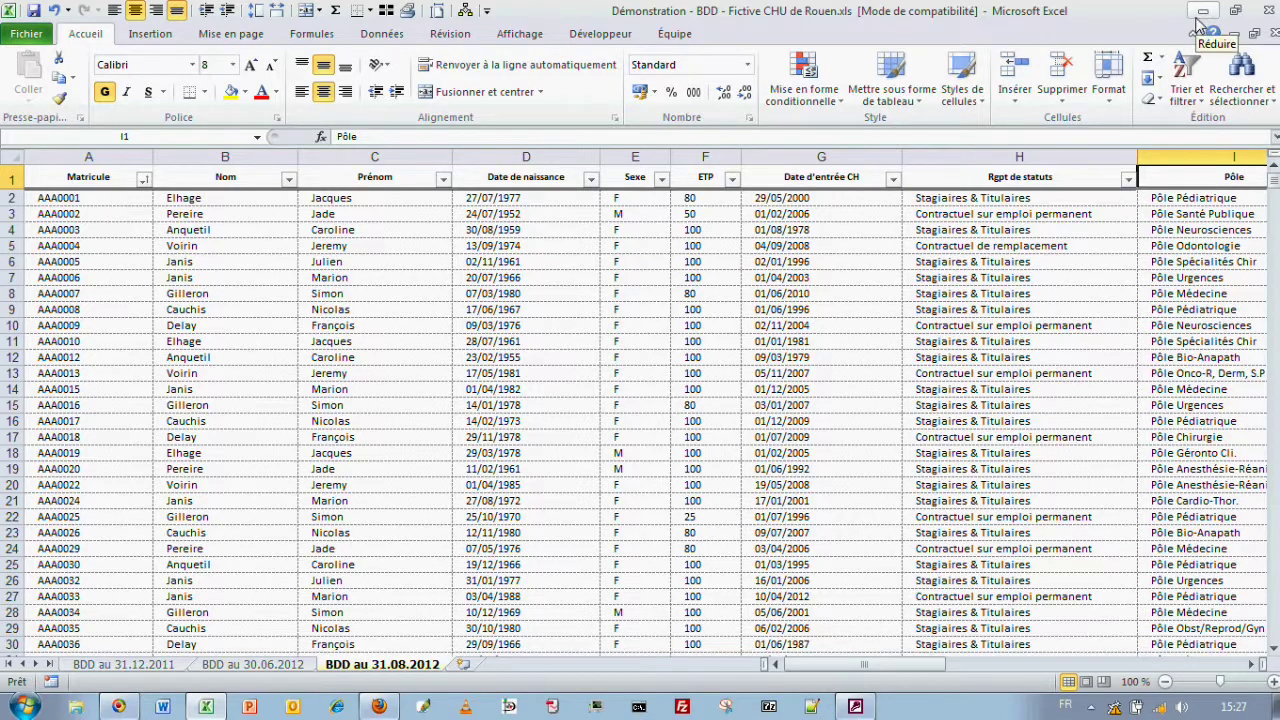
# - Select all Matricule entries from A2 down to the last record to check the number of employees
pyautogui.click(1201, 12)
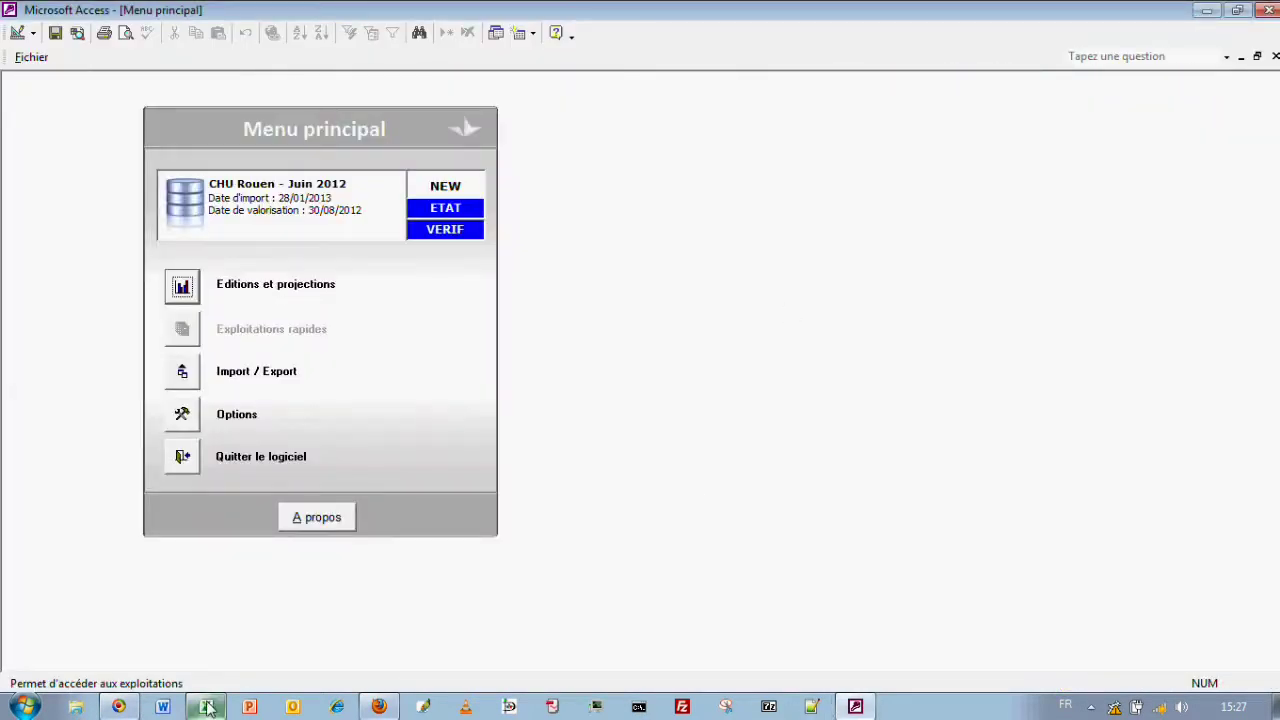
pyautogui.click(205, 707)
pyautogui.click(113, 204)
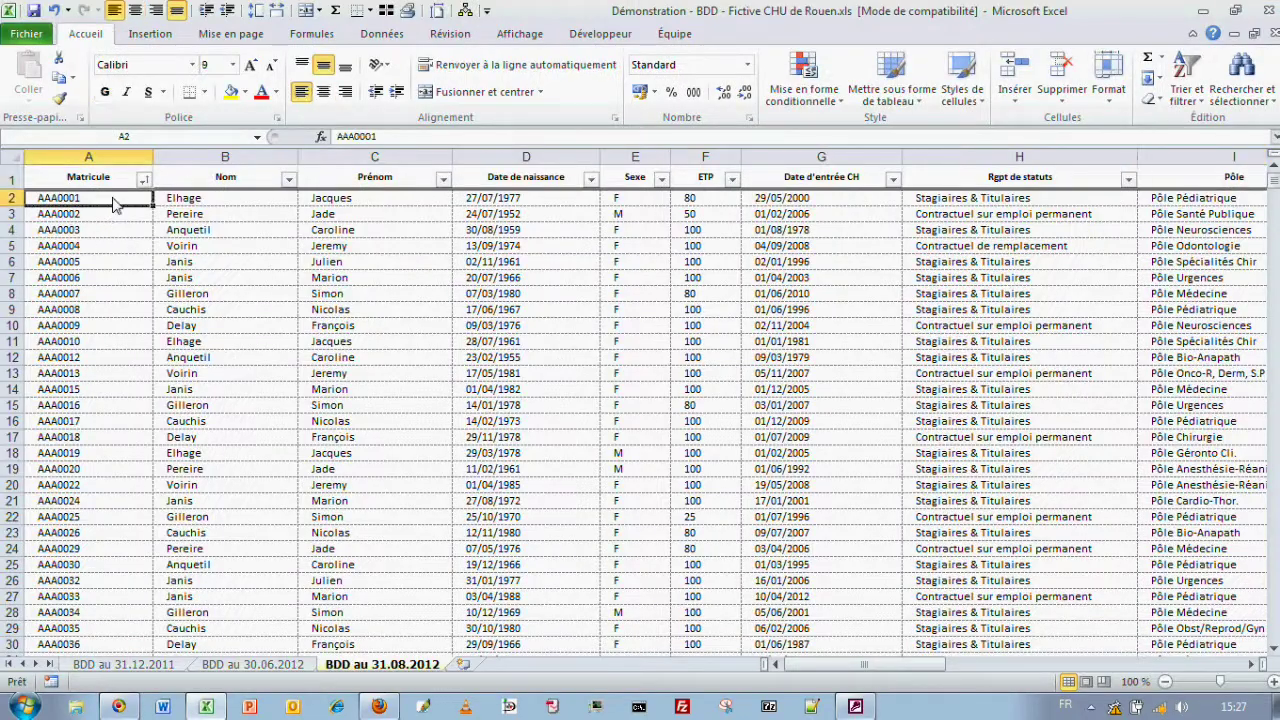
pyautogui.hotkey('ctrl', 'shift', 'Down')
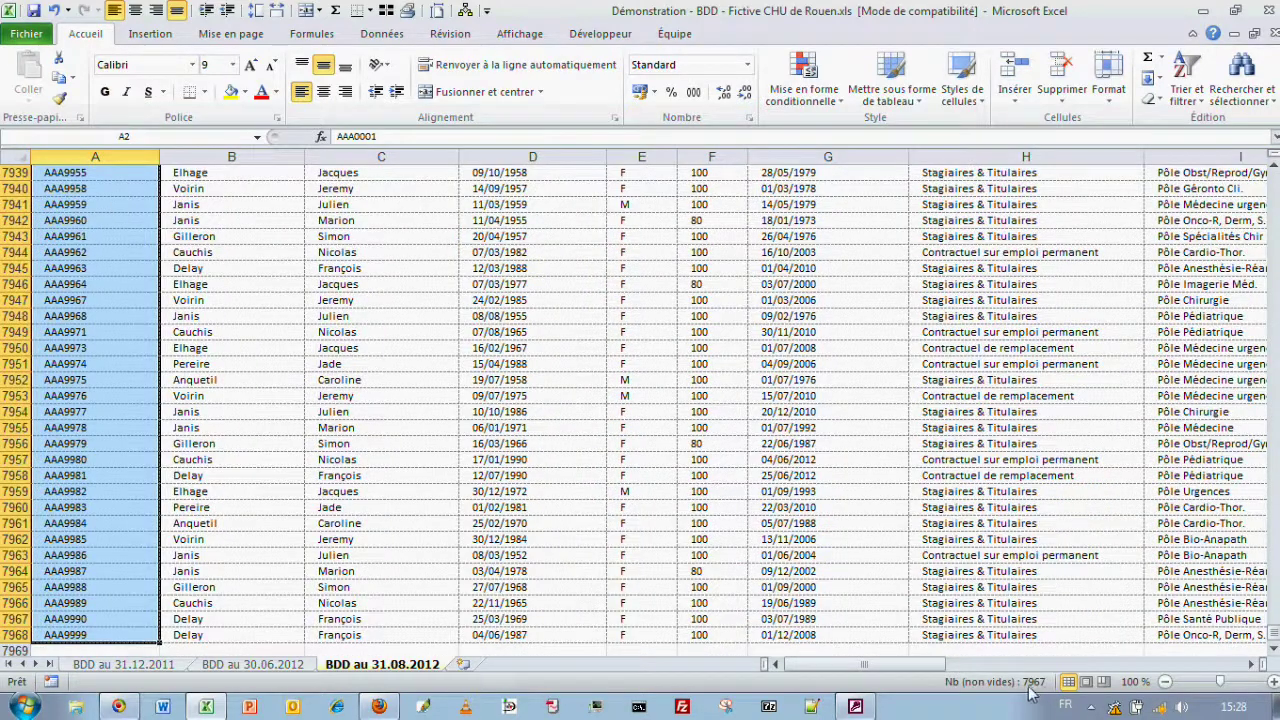
# - Return to Access, open Editions et projections and validate the Ensemble de la population selection
pyautogui.click(1207, 13)
pyautogui.click(175, 305)
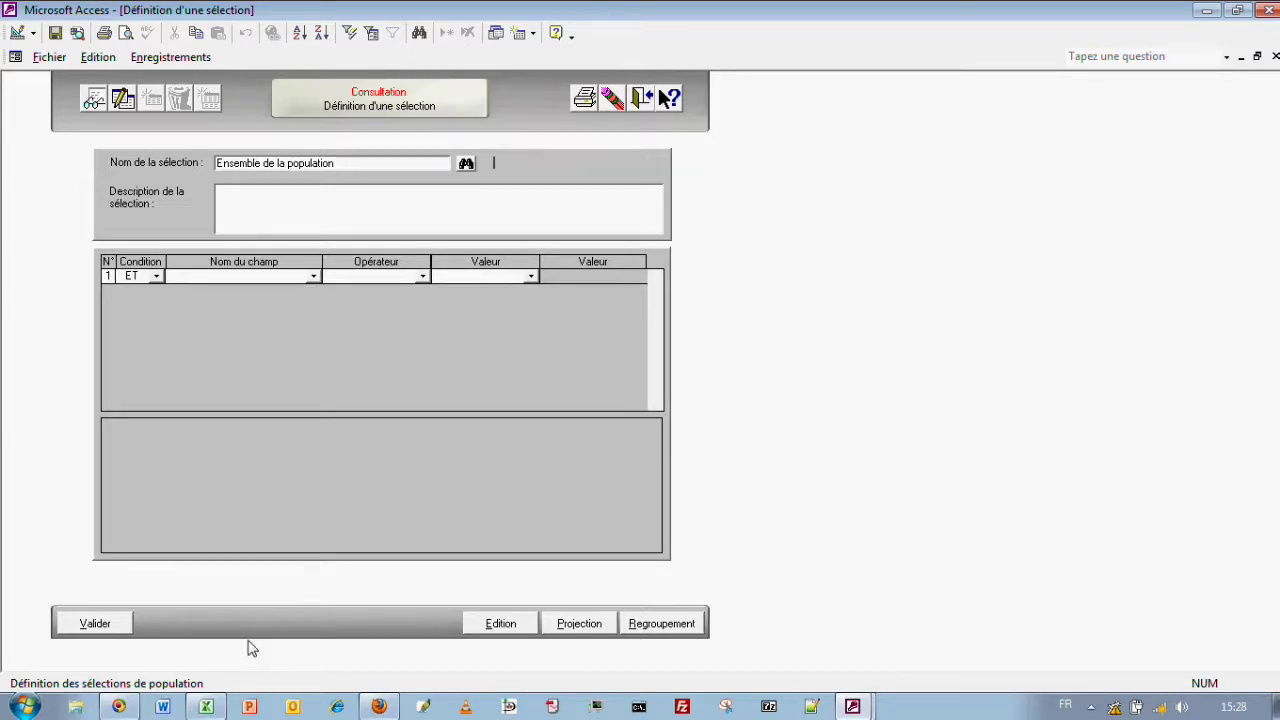
pyautogui.click(95, 623)
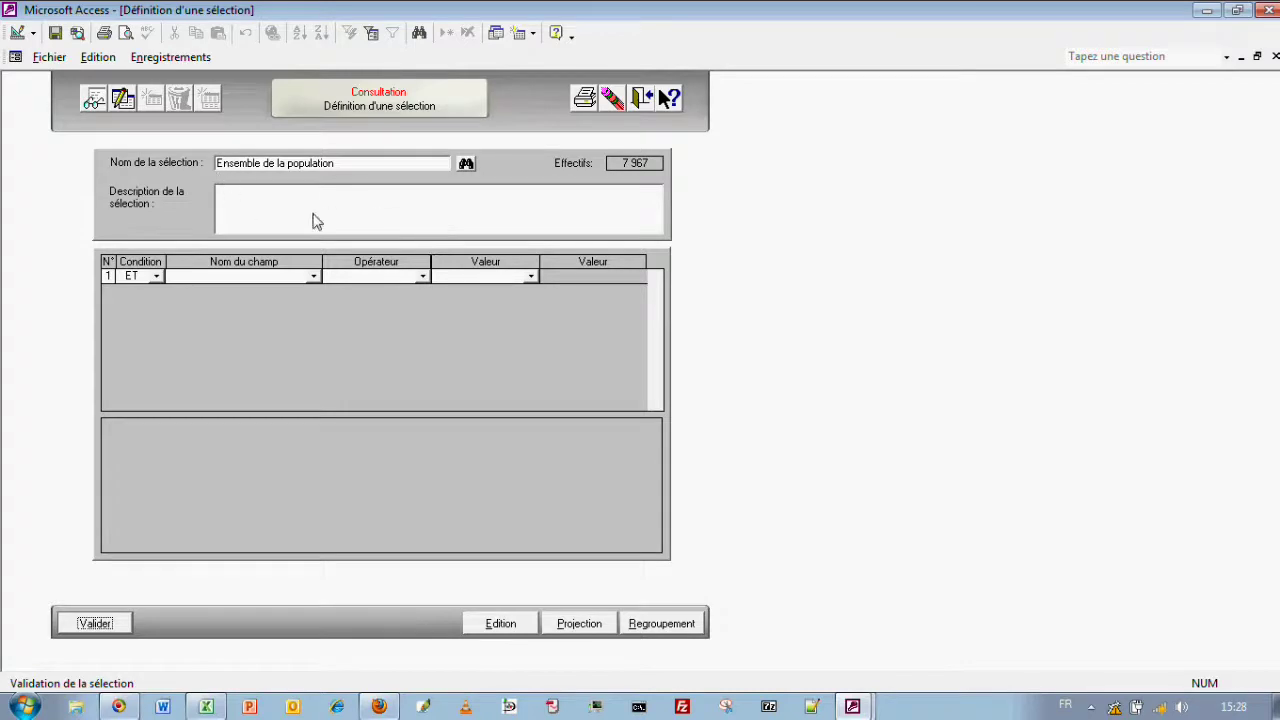
# - Switch the selection form to modification, add a new selection and name it "Périmètre des soignants"
pyautogui.click(121, 100)
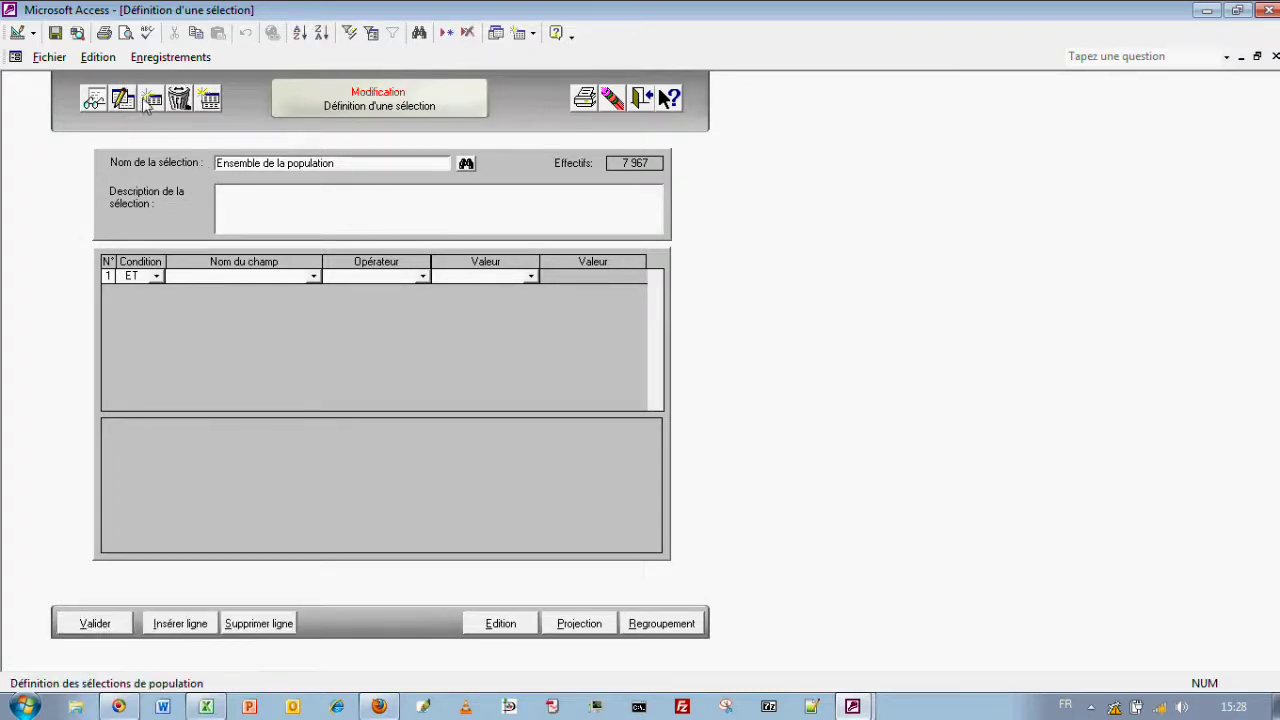
pyautogui.click(153, 100)
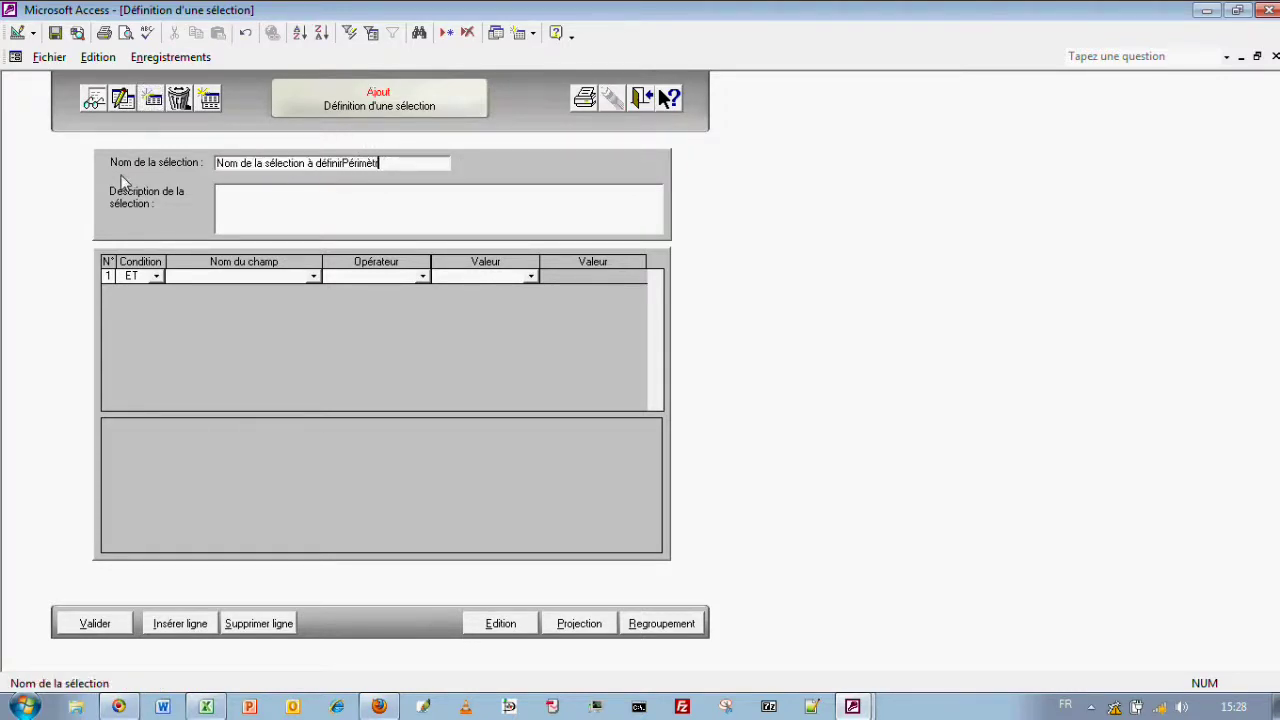
pyautogui.press('BackSpace')
pyautogui.press('BackSpace')
pyautogui.press('BackSpace')
pyautogui.press('BackSpace')
pyautogui.press('BackSpace')
pyautogui.press('BackSpace')
pyautogui.press('BackSpace')
pyautogui.press('BackSpace')
pyautogui.press('BackSpace')
pyautogui.press('BackSpace')
pyautogui.press('BackSpace')
pyautogui.press('BackSpace')
pyautogui.press('BackSpace')
pyautogui.press('BackSpace')
pyautogui.press('BackSpace')
pyautogui.press('BackSpace')
pyautogui.press('BackSpace')
pyautogui.press('BackSpace')
pyautogui.press('BackSpace')
pyautogui.press('BackSpace')
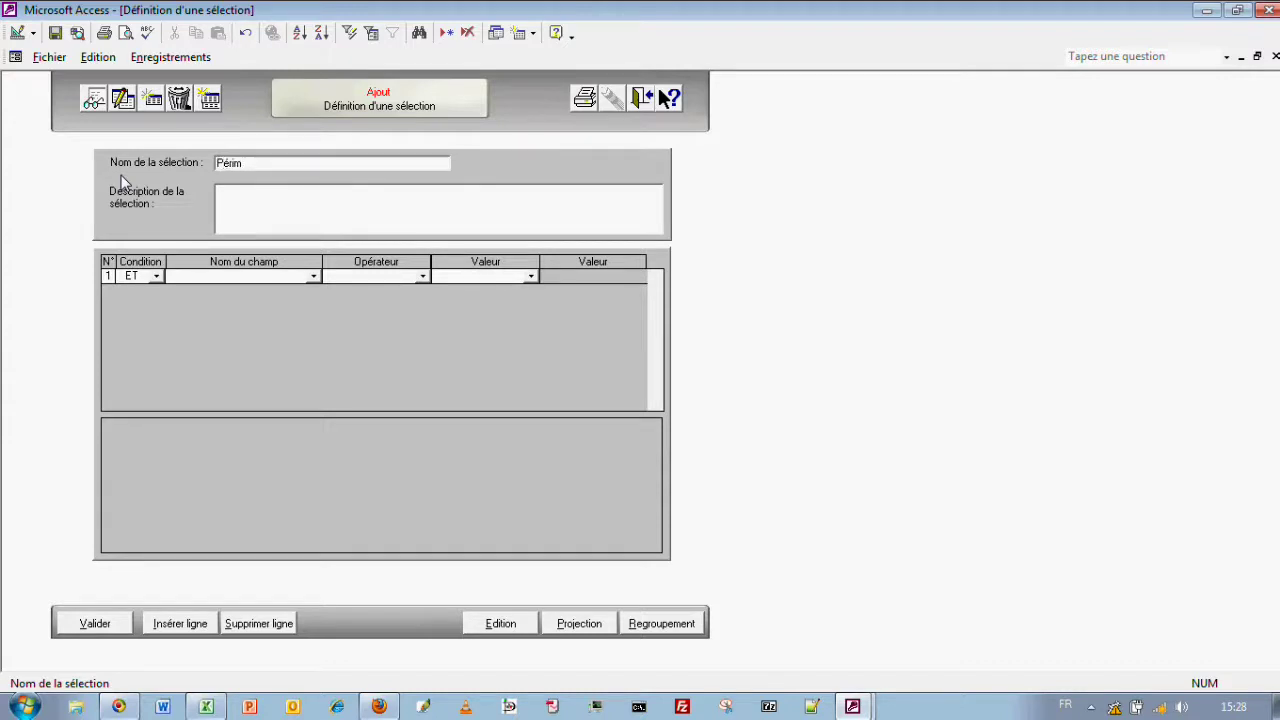
pyautogui.write('Périmètre des soignants')
pyautogui.press('Tab')
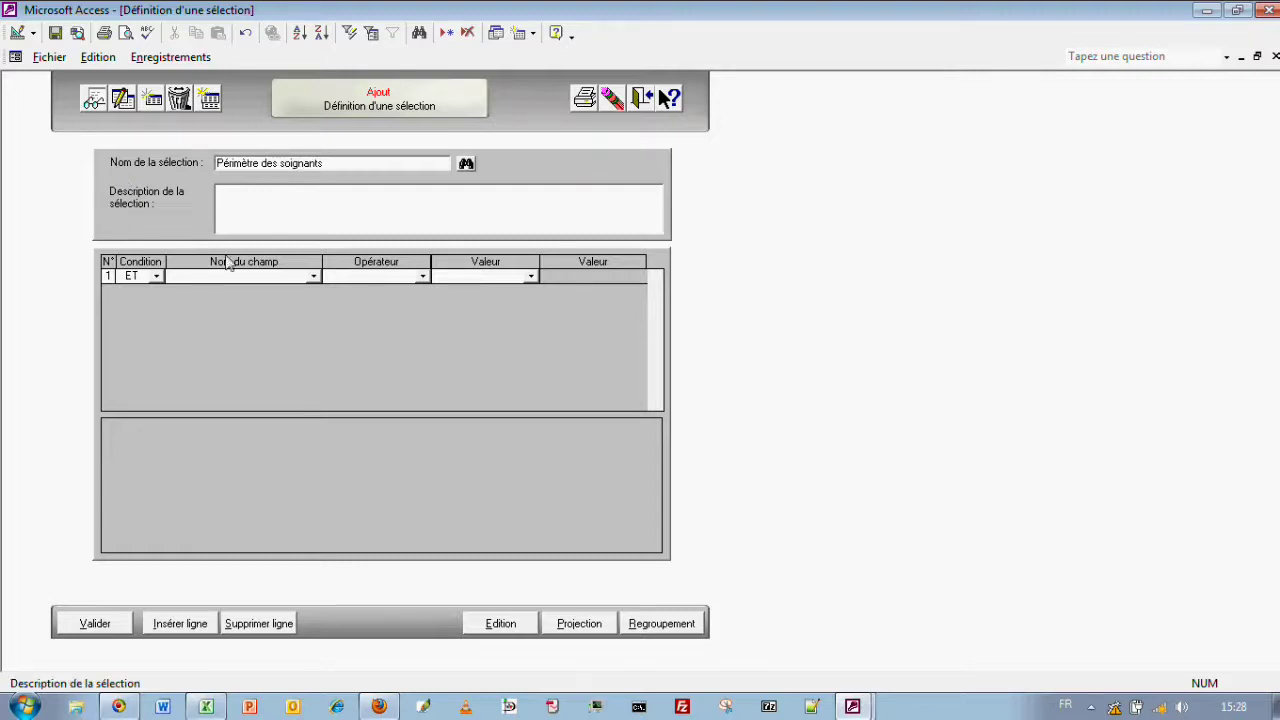
# - Set the first criterion of the Périmètre des soignants selection to the field Groupe de grades with the operator Dans la liste
pyautogui.click(313, 276)
pyautogui.scroll(-2, 331, 480)
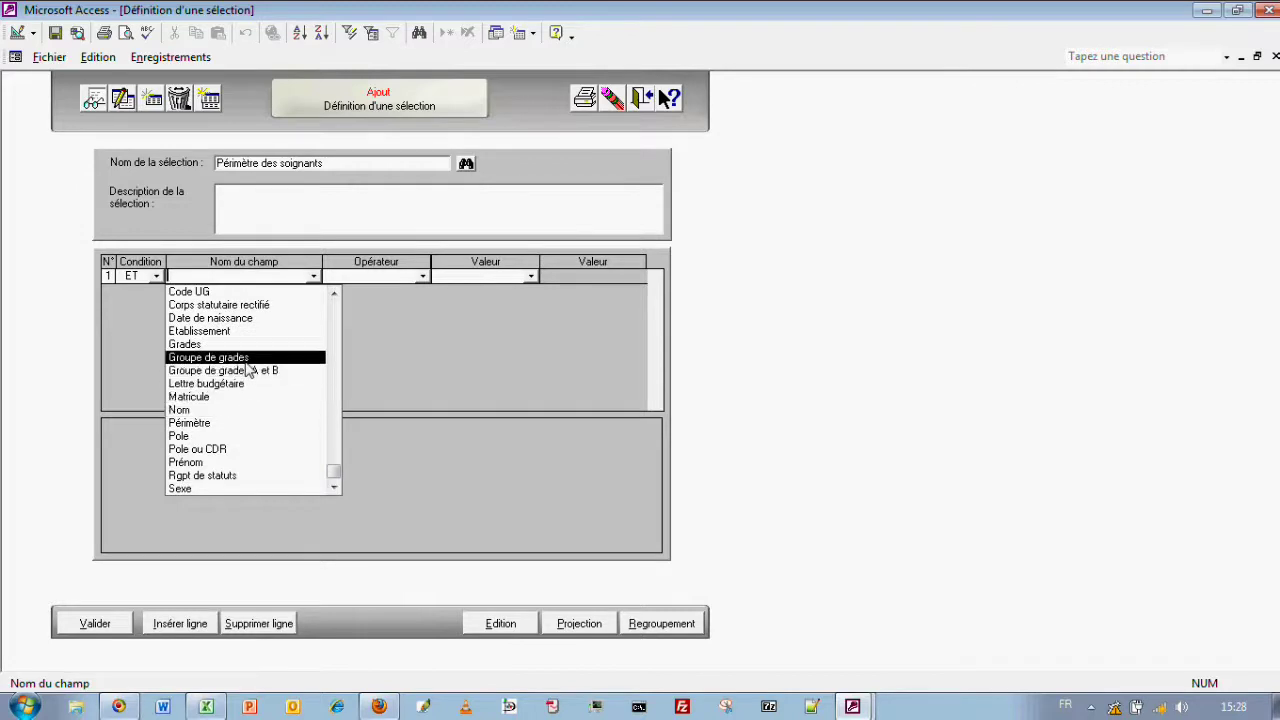
pyautogui.click(240, 358)
pyautogui.click(314, 277)
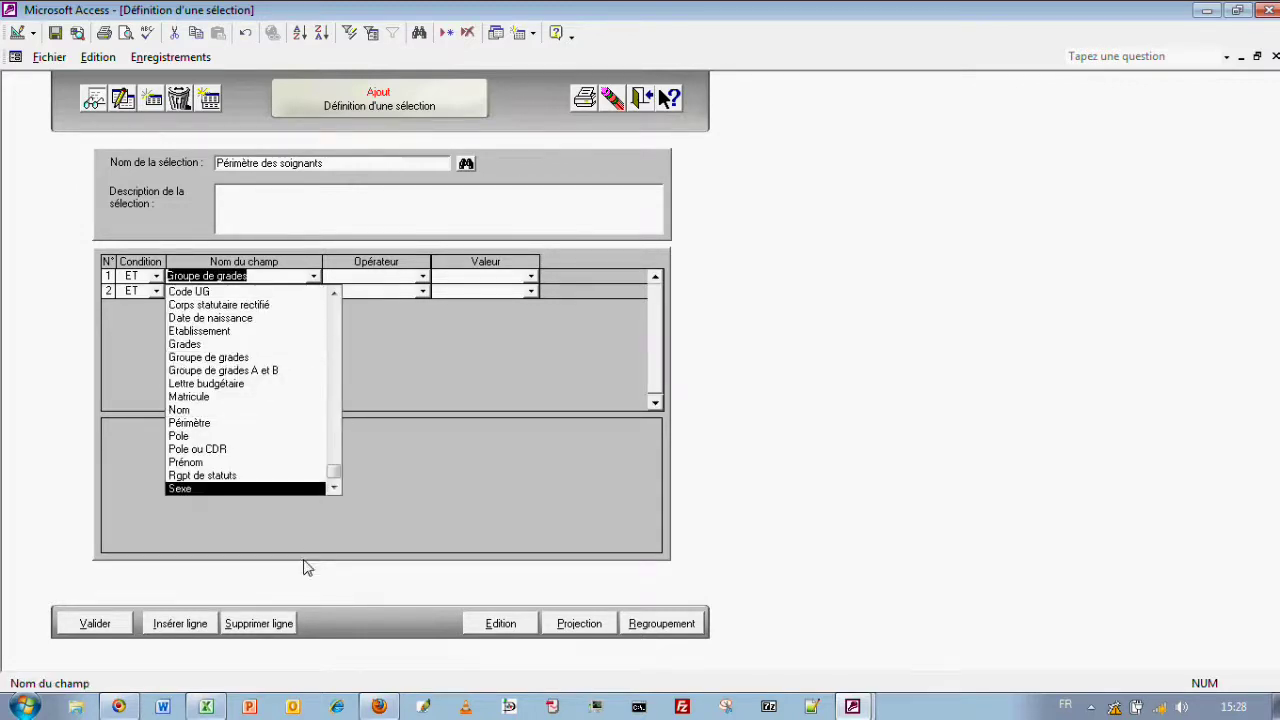
pyautogui.click(291, 360)
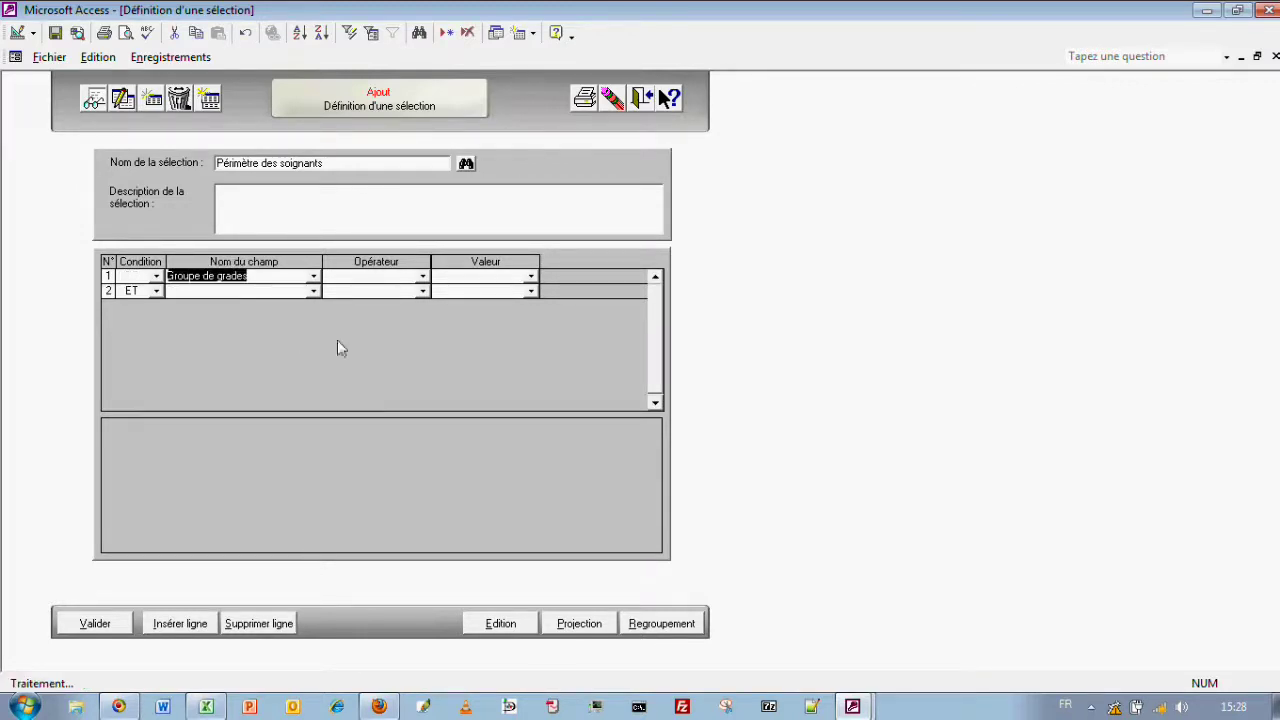
pyautogui.click(422, 277)
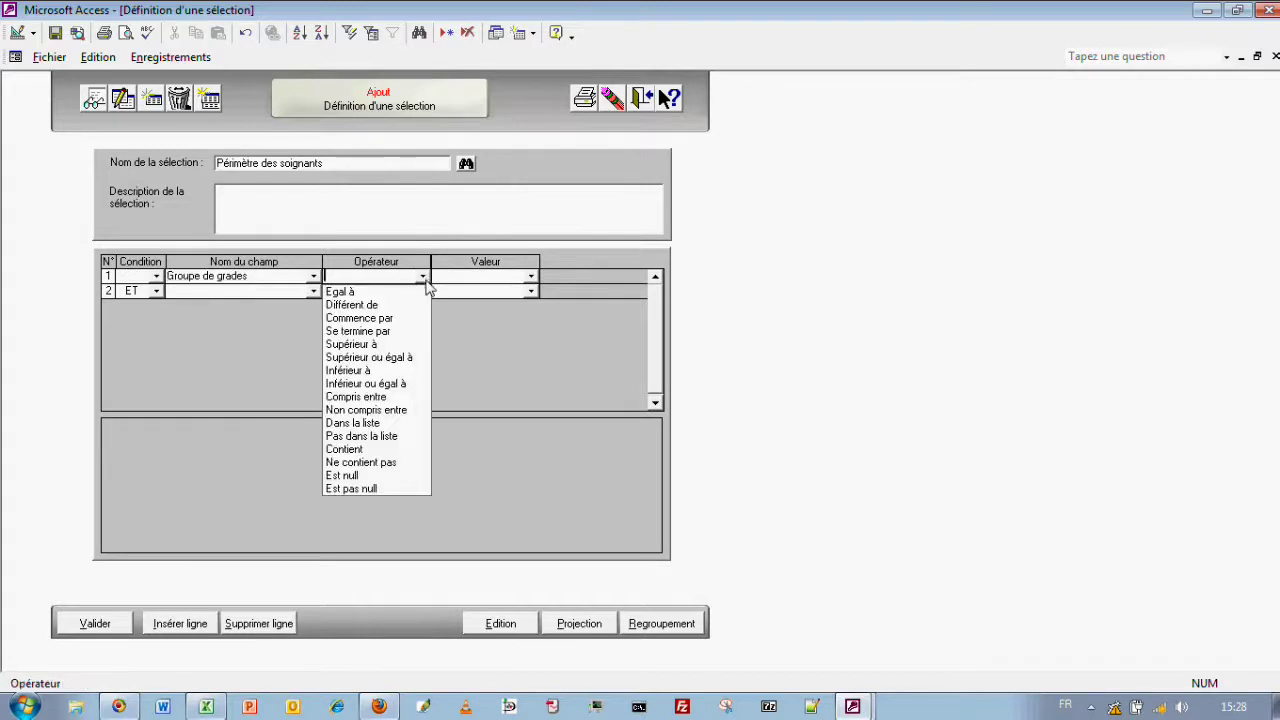
pyautogui.click(398, 424)
# - Choose AS, Cadre de santé and Cadre supérieur de santé in the multiple selection of grade groups
pyautogui.click(168, 289)
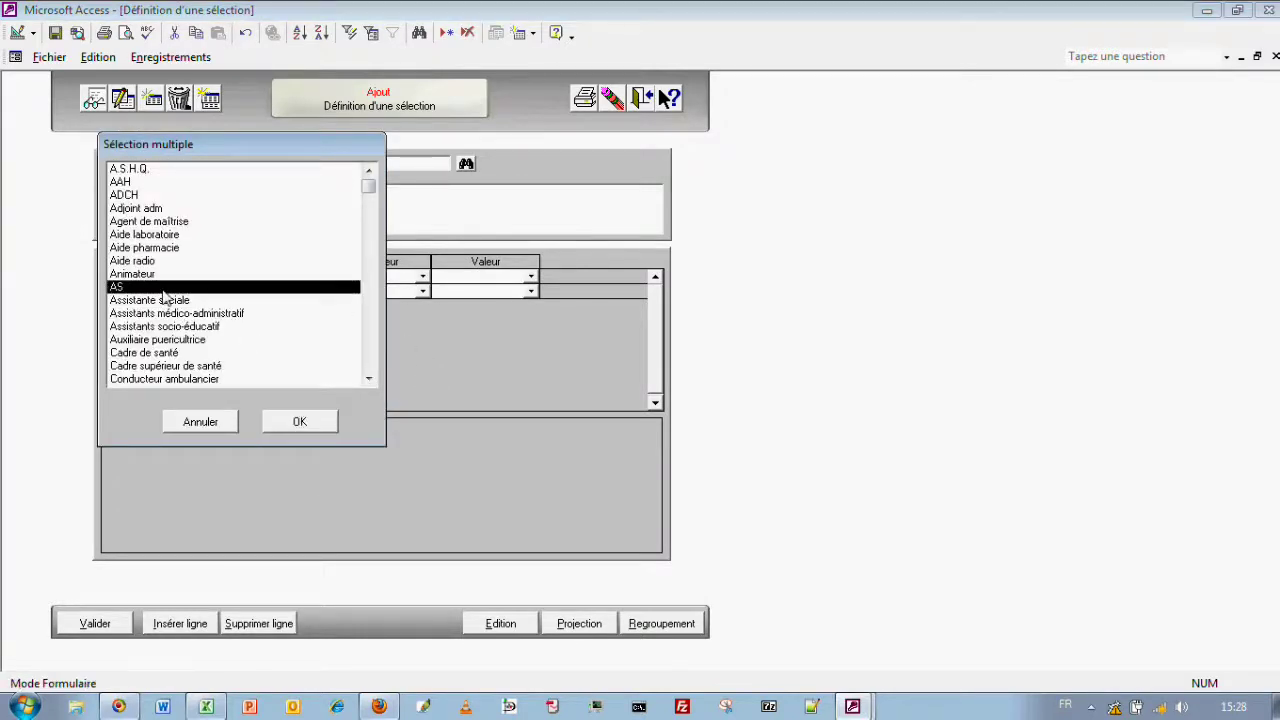
pyautogui.click(369, 379)
pyautogui.click(369, 379)
pyautogui.click(196, 328)
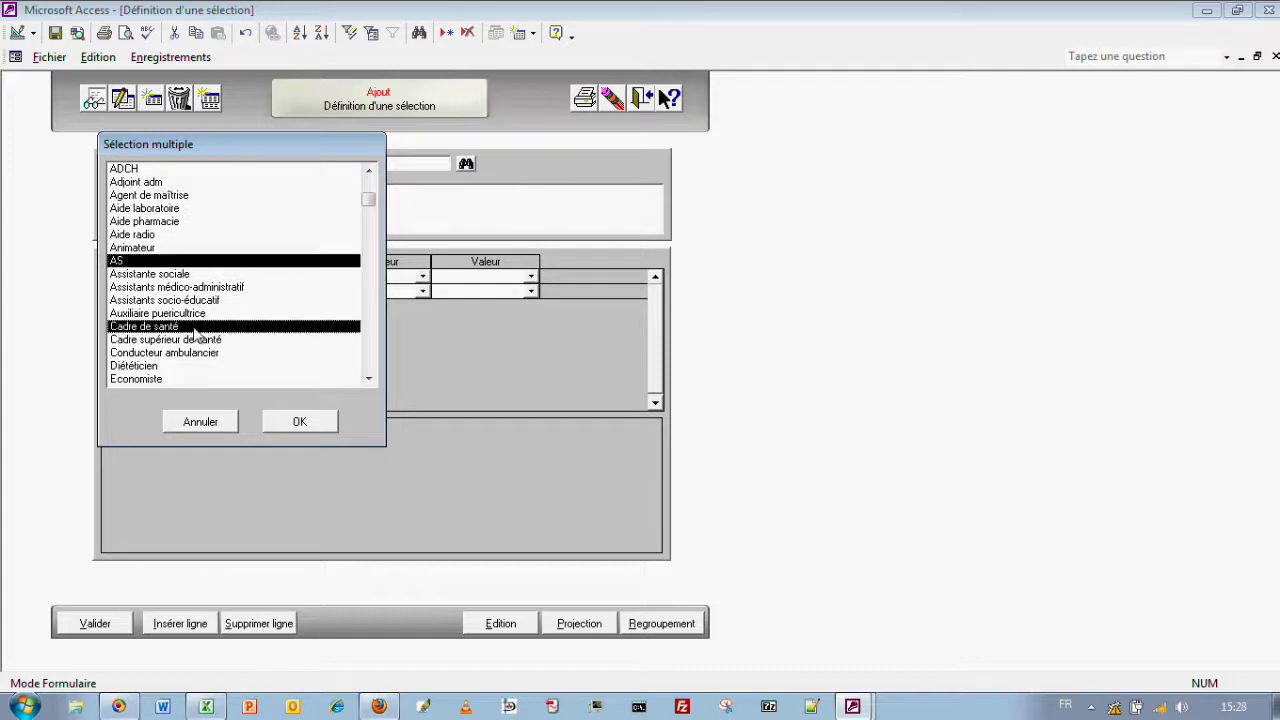
pyautogui.click(198, 341)
# - Add IADE, IBODE, IDE and IDE puericultrice to the chosen grade groups, confirm the list and validate the selection
pyautogui.click(369, 379)
pyautogui.click(369, 379)
pyautogui.click(369, 379)
pyautogui.click(369, 379)
pyautogui.click(369, 379)
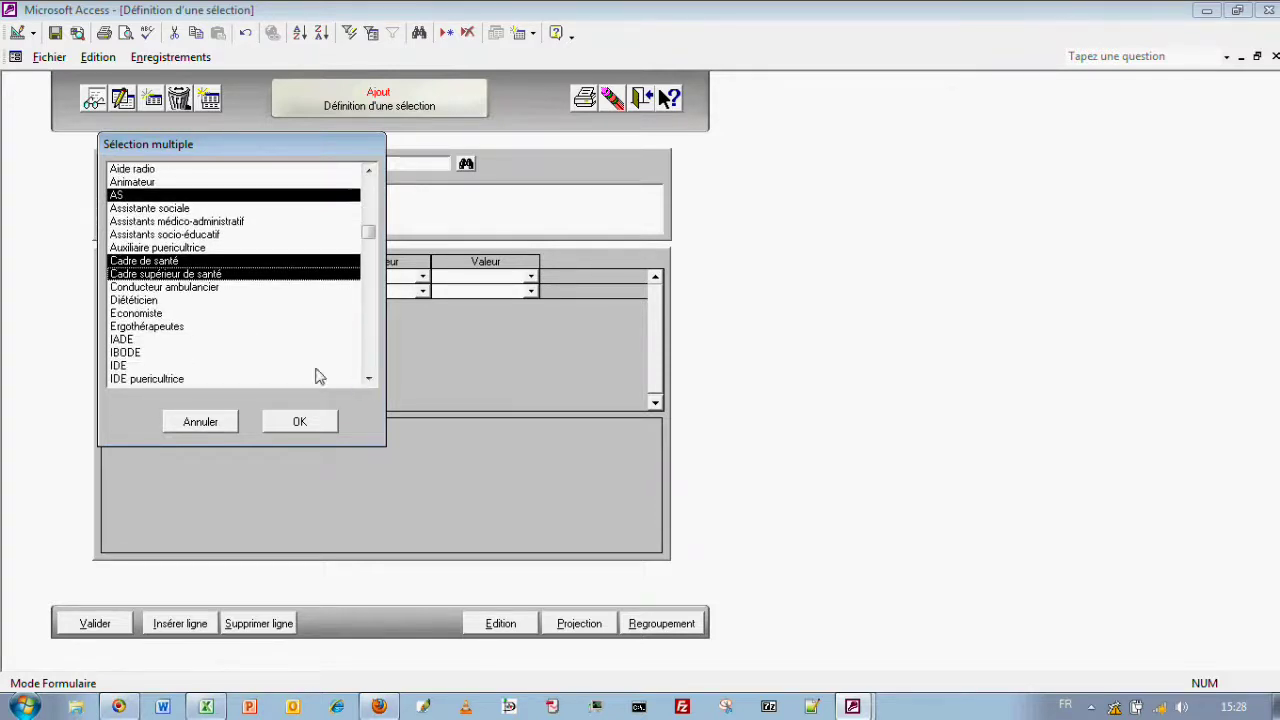
pyautogui.click(152, 328)
pyautogui.click(150, 328)
pyautogui.click(152, 340)
pyautogui.click(148, 353)
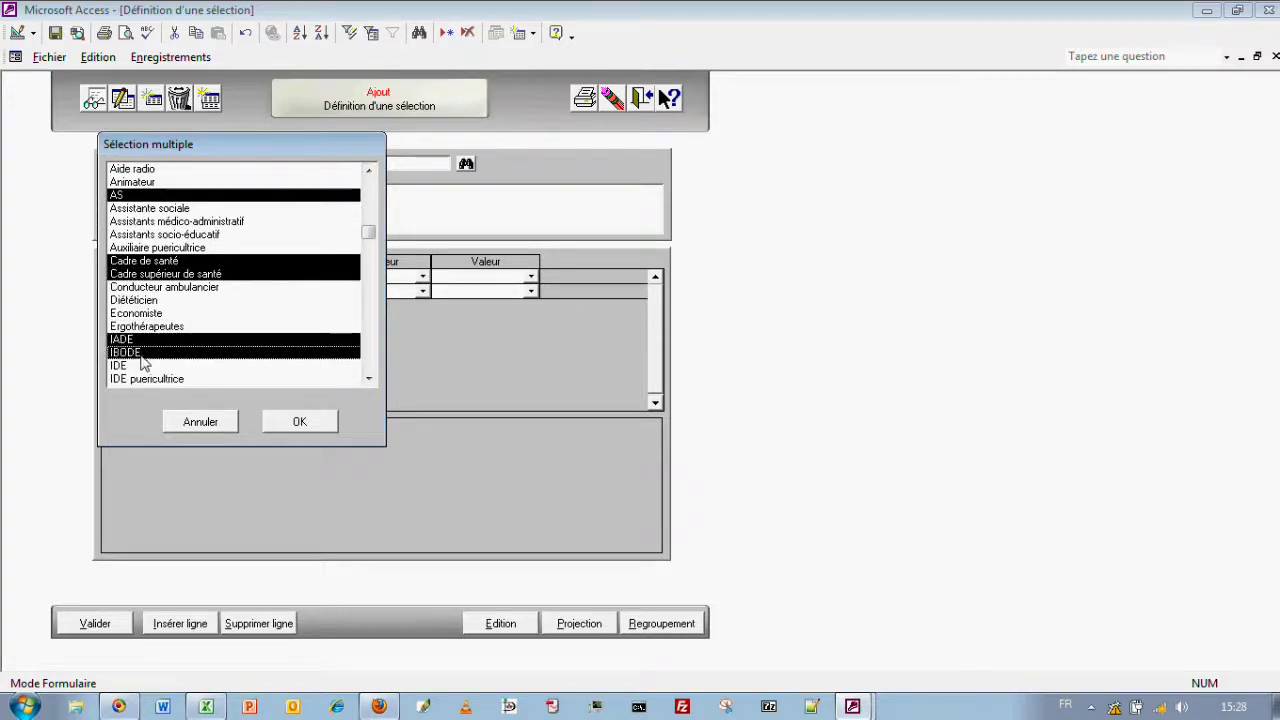
pyautogui.click(140, 366)
pyautogui.click(132, 379)
pyautogui.click(322, 421)
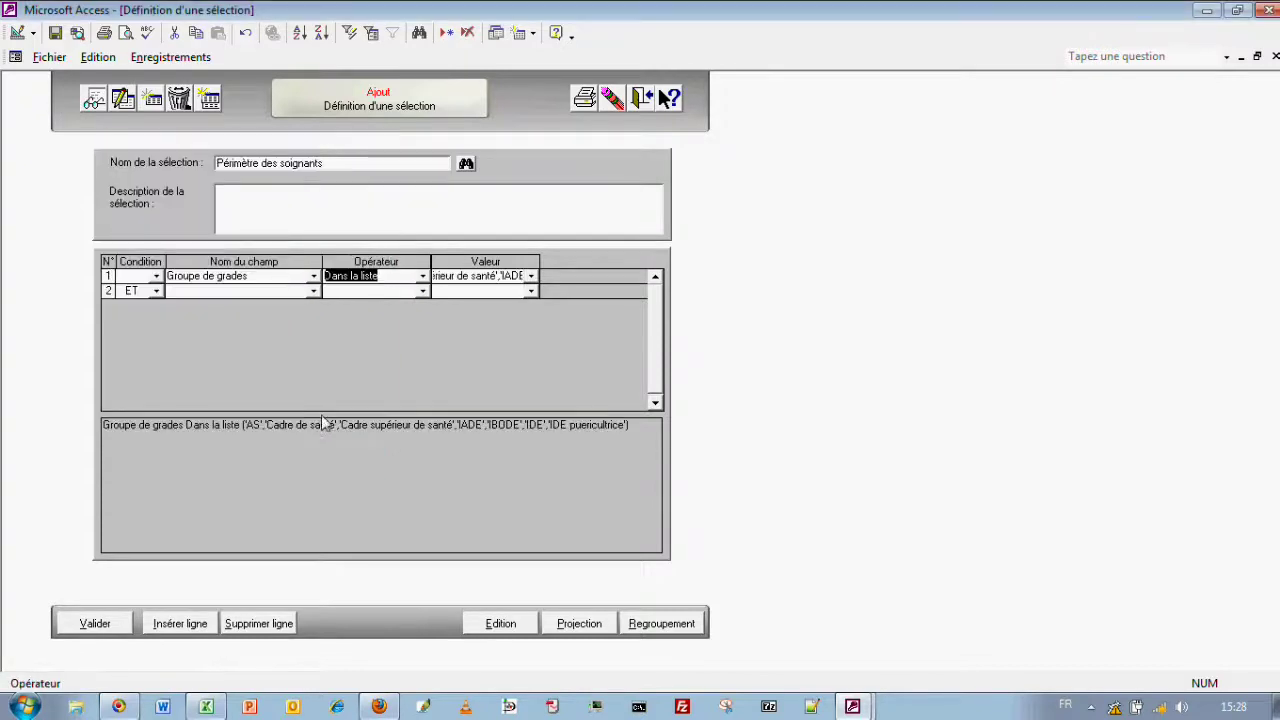
pyautogui.click(114, 627)
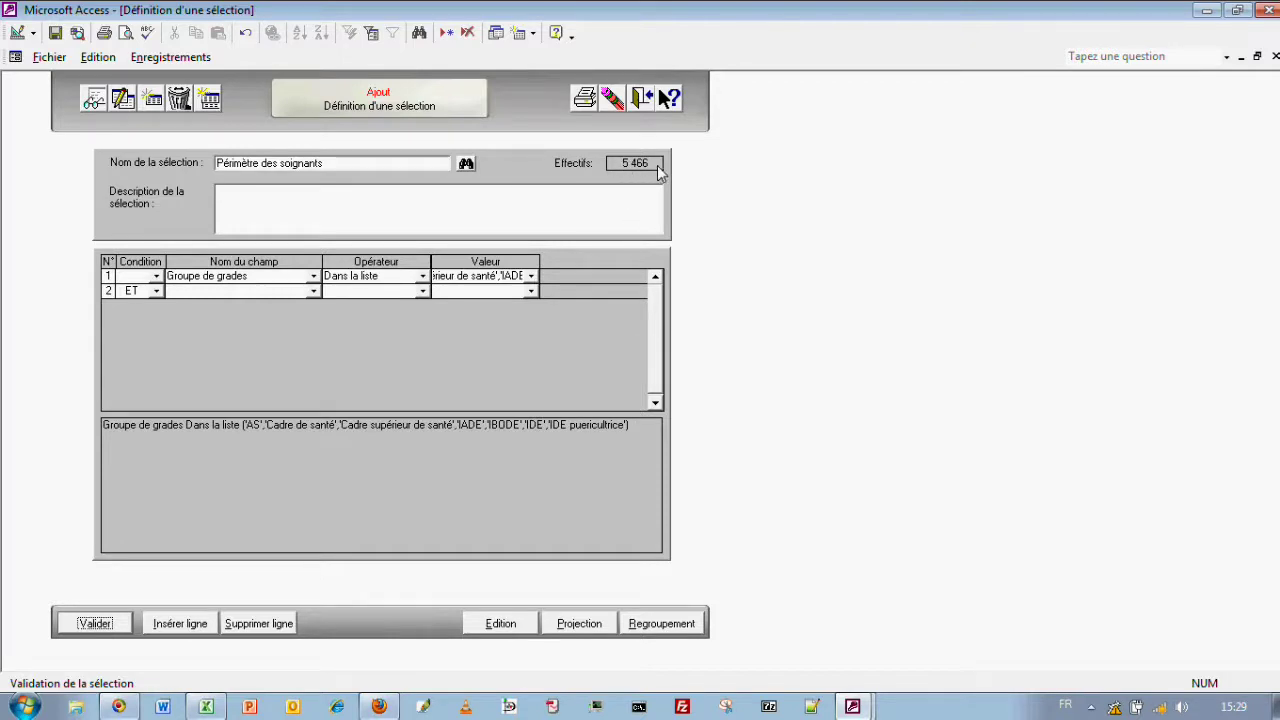
# - Load the stored selection Ensemble de la population in place of Périmètre des soignants and validate it
pyautogui.click(466, 165)
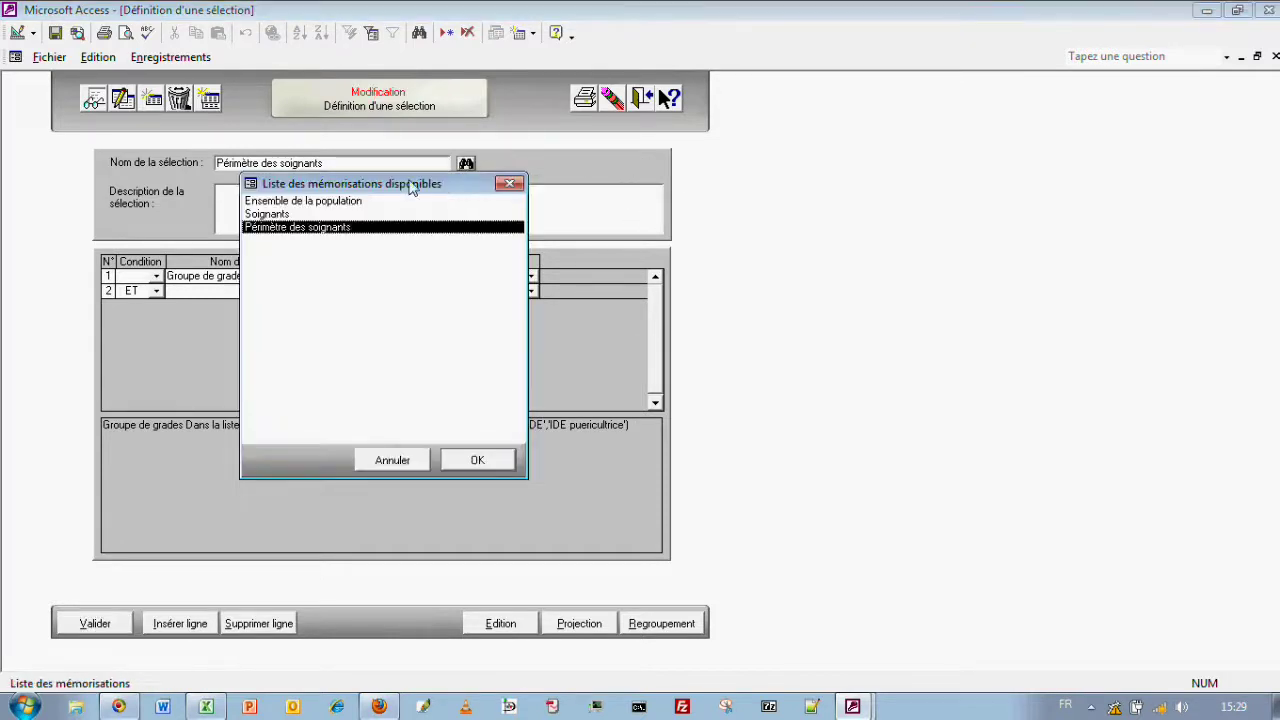
pyautogui.click(315, 202)
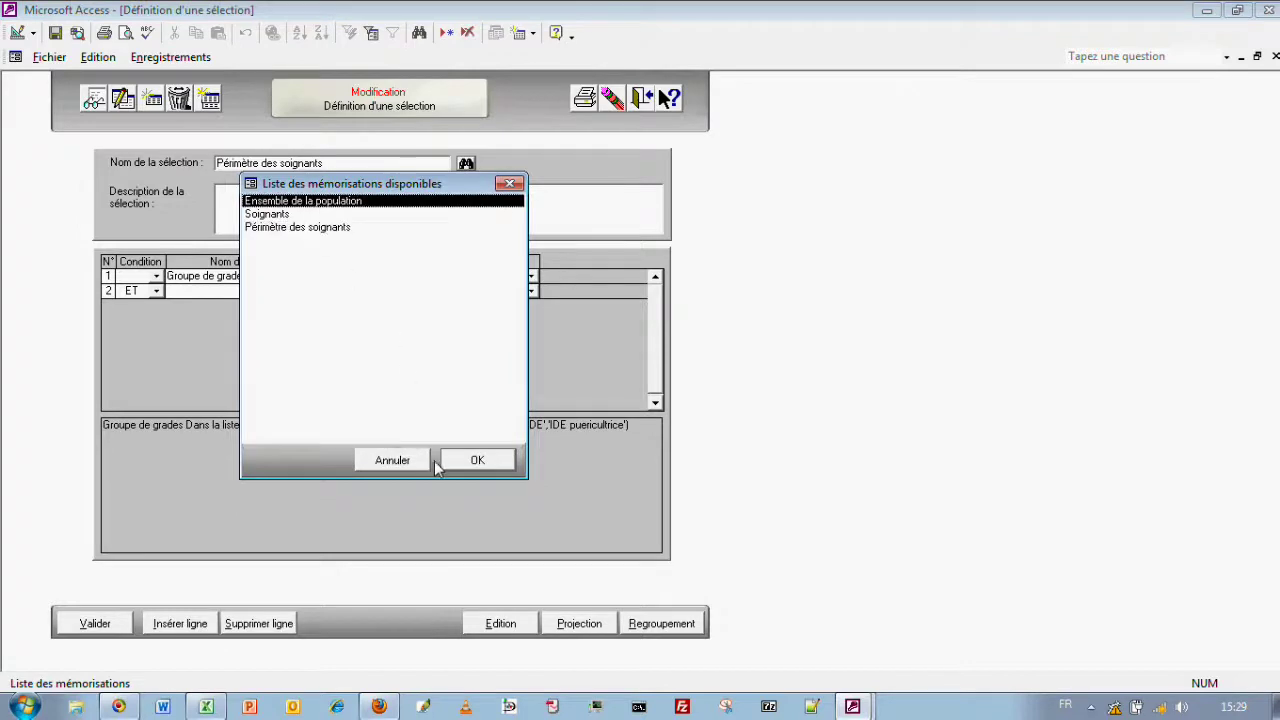
pyautogui.click(476, 462)
pyautogui.click(110, 627)
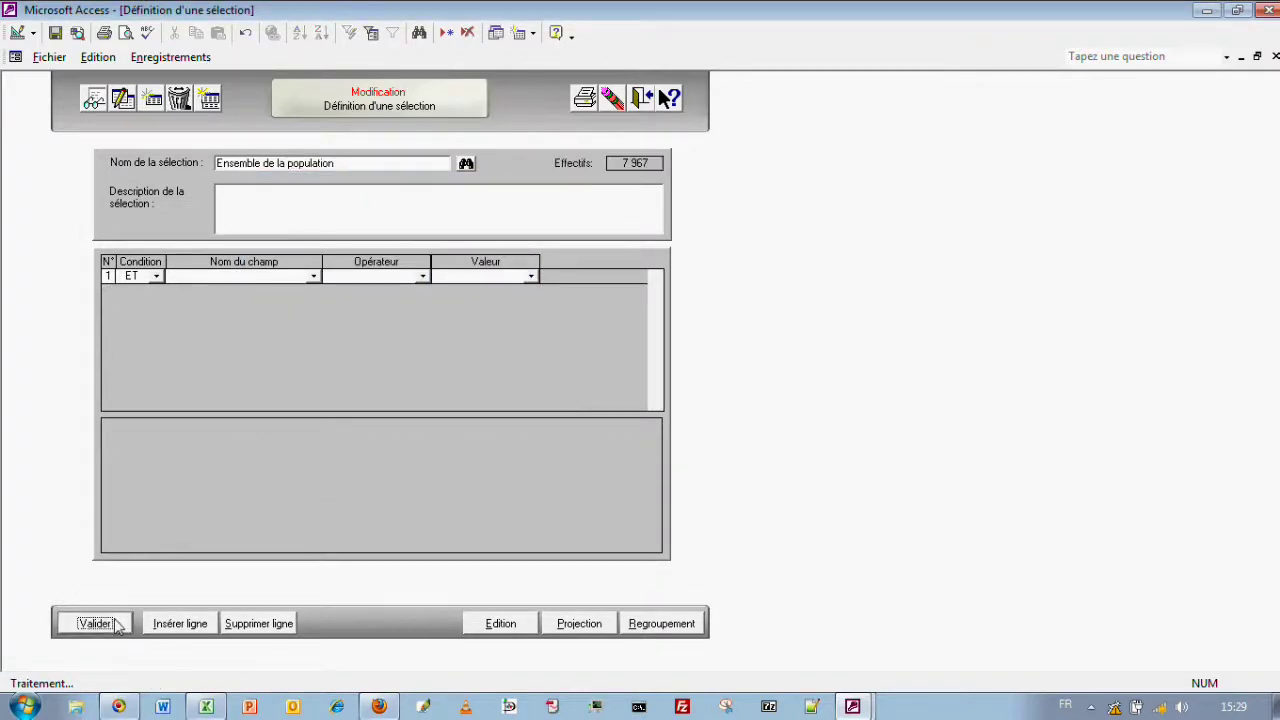
# - Back out from the Menu des Editions to the Menu principal, reopen Editions et projections and revalidate Ensemble de la population
pyautogui.click(502, 625)
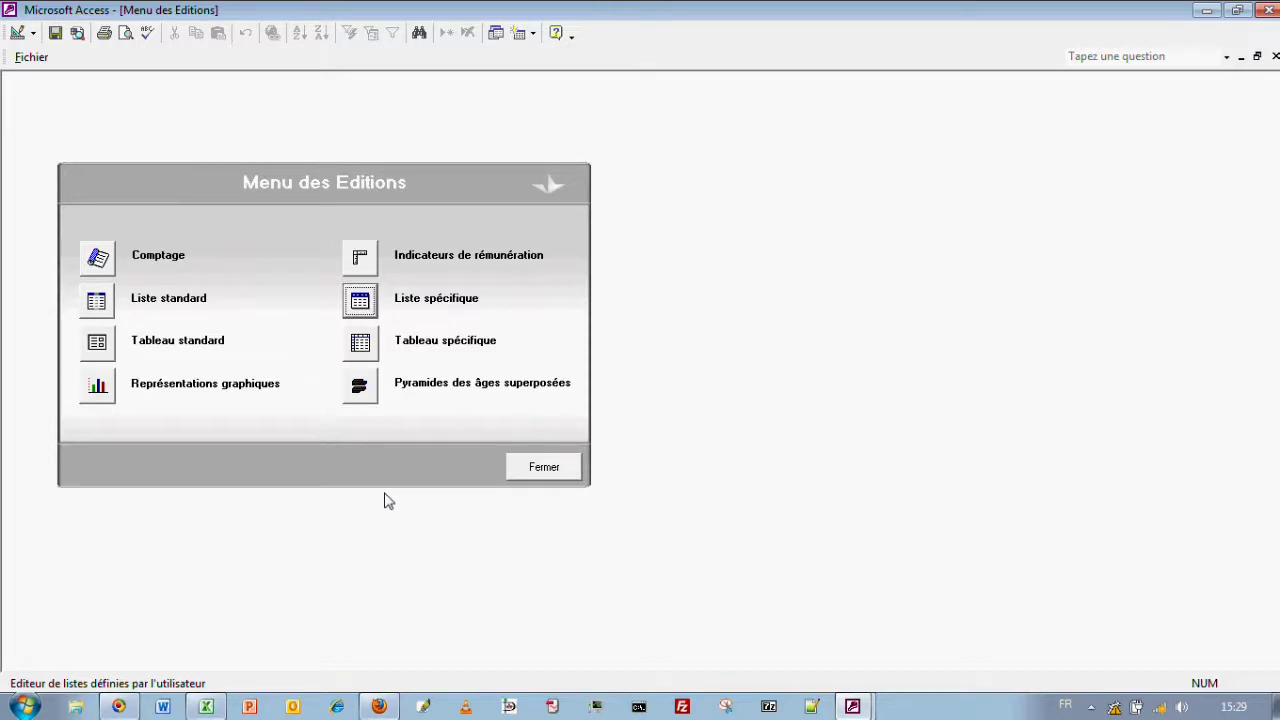
pyautogui.click(548, 466)
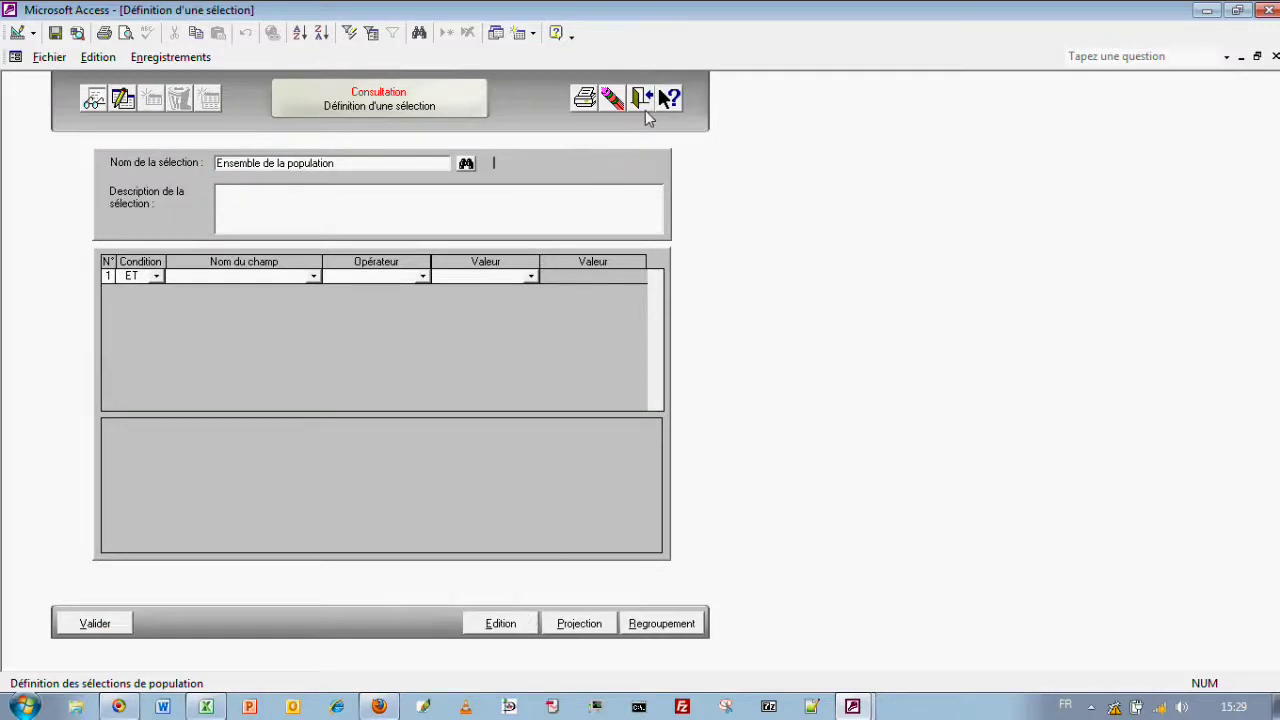
pyautogui.click(643, 108)
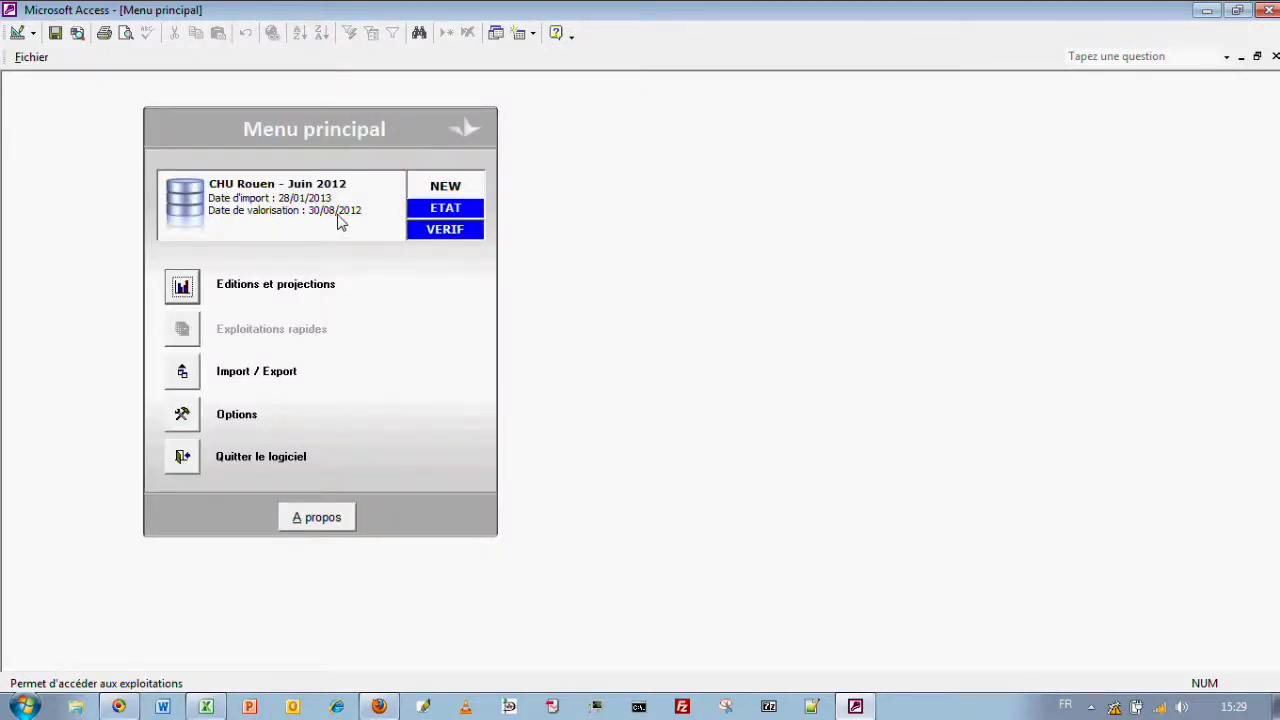
pyautogui.click(182, 288)
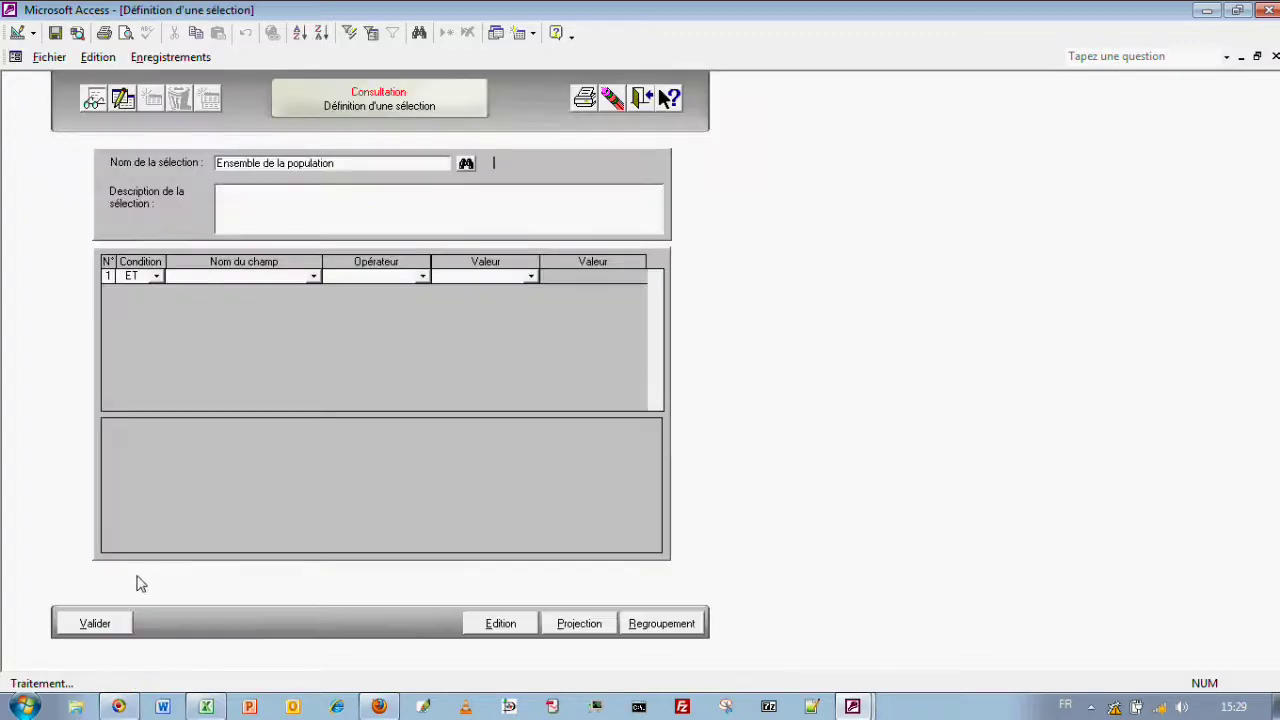
pyautogui.click(95, 623)
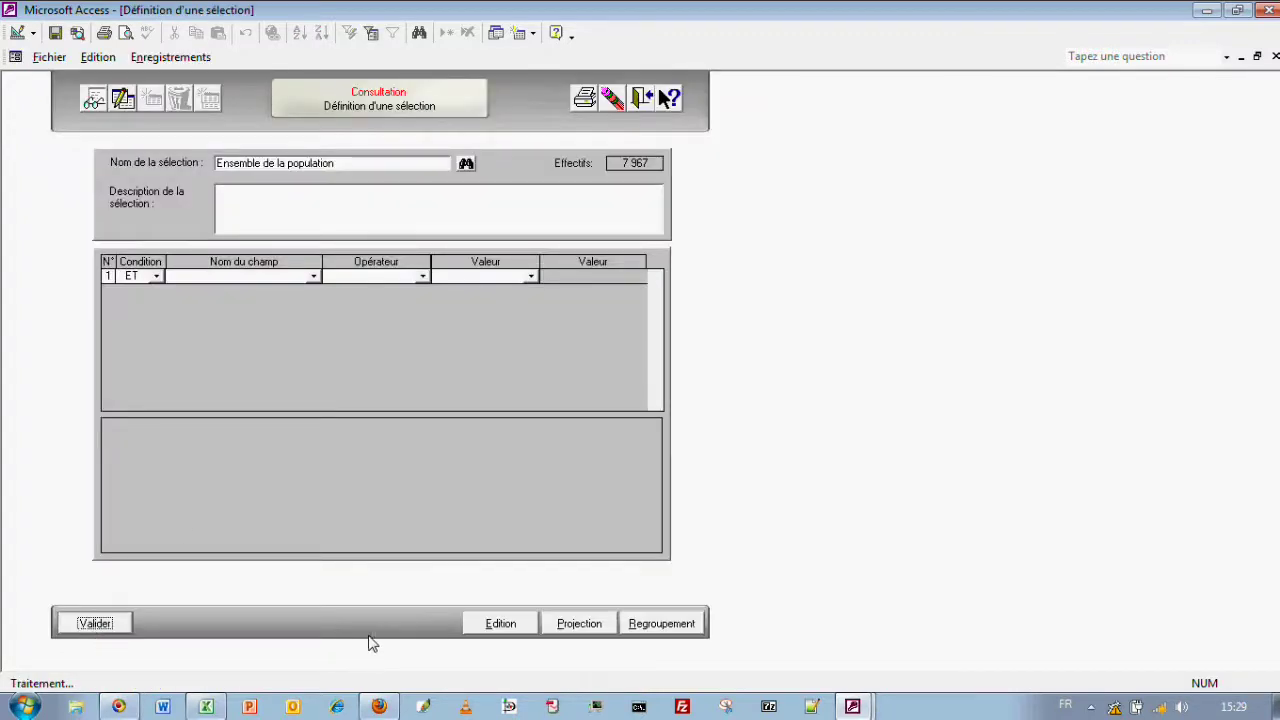
# - Open the Comptage edition for the whole population and preview the staff count by Groupe de grades
pyautogui.click(495, 624)
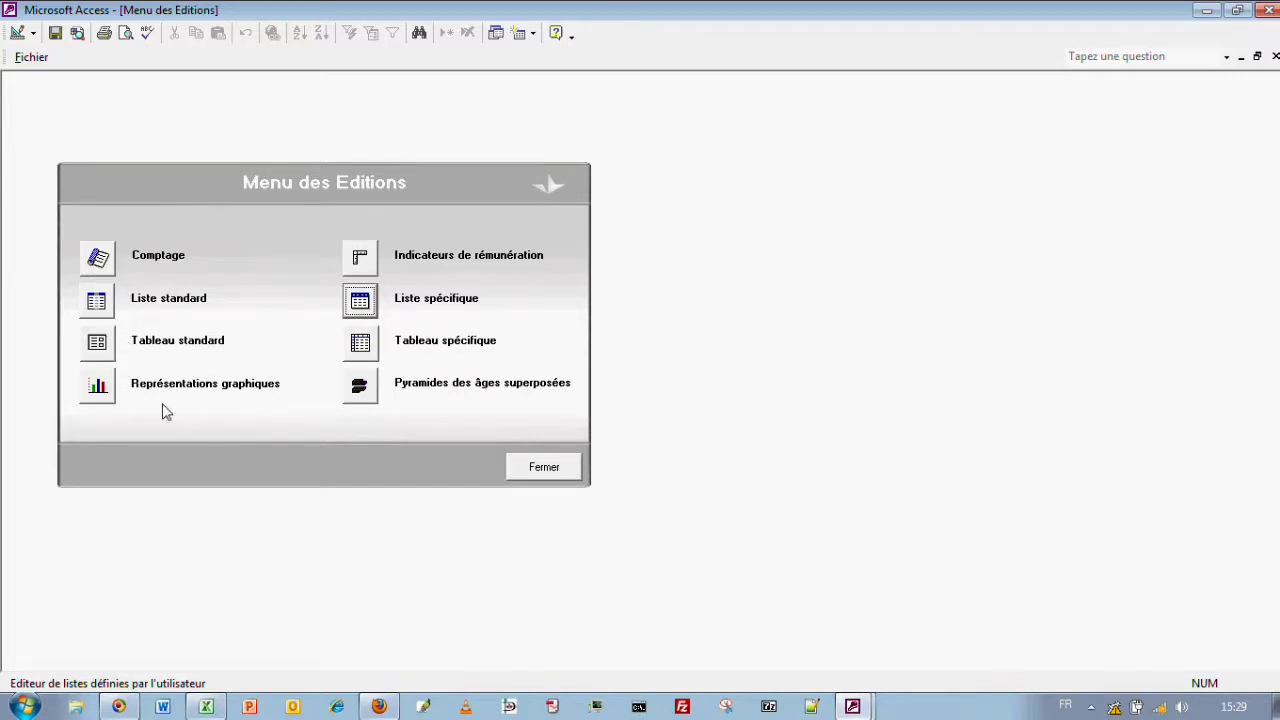
pyautogui.click(97, 260)
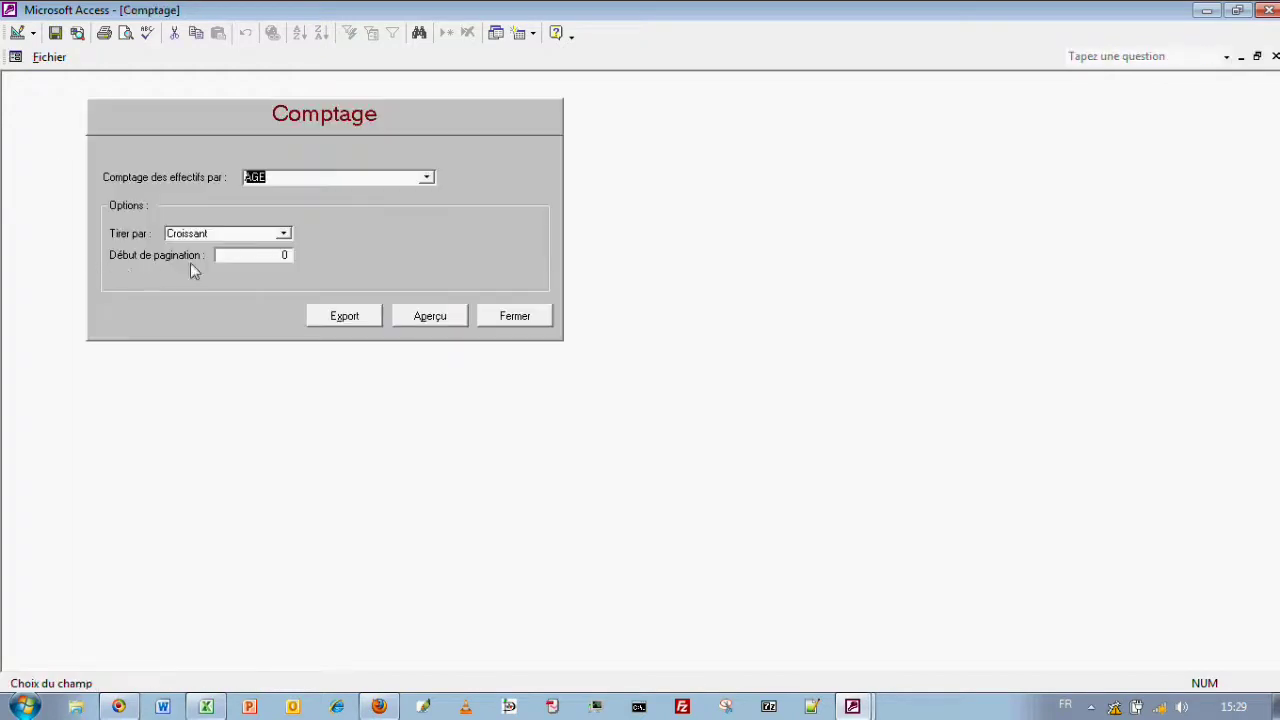
pyautogui.click(427, 179)
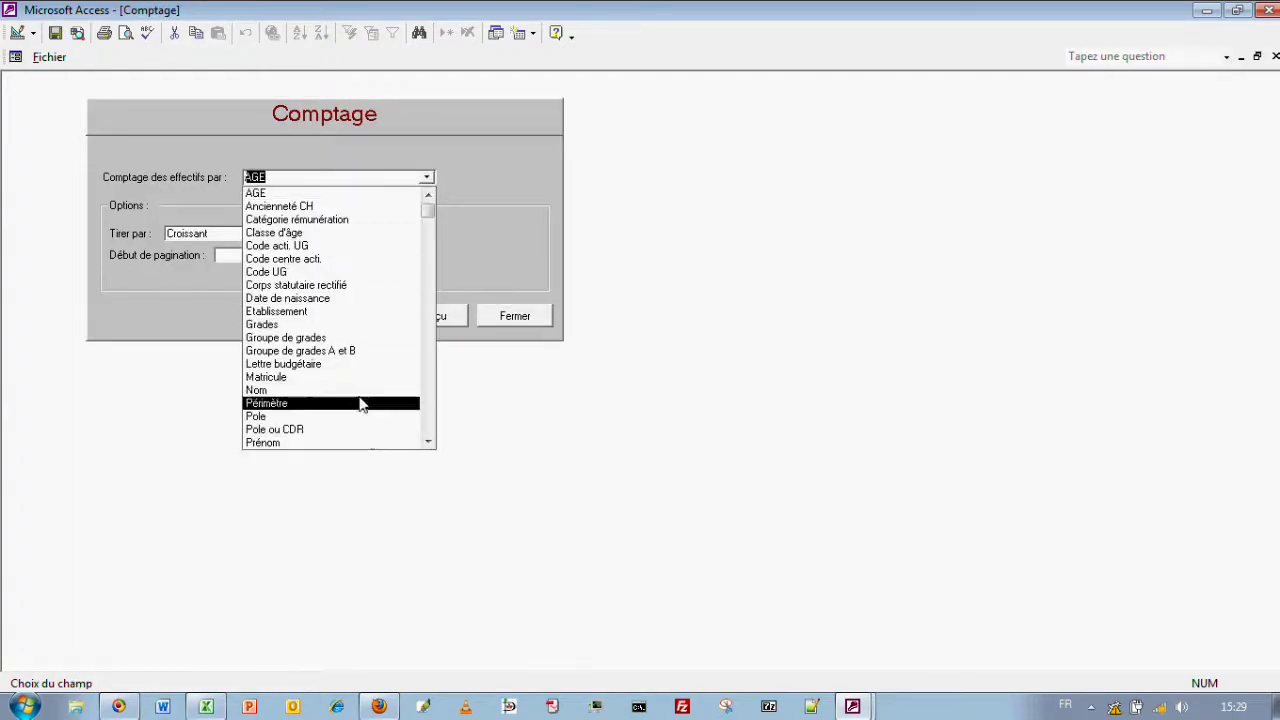
pyautogui.click(333, 338)
pyautogui.click(423, 318)
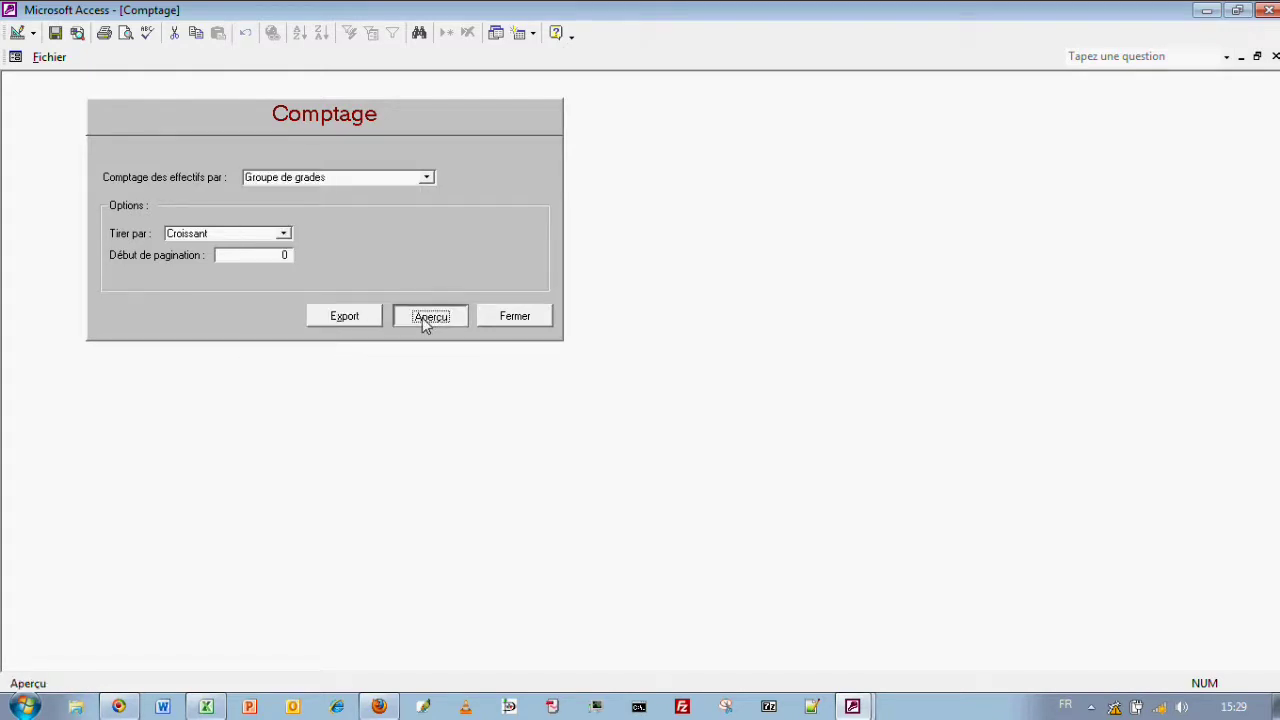
# - Examine the real, percentage and ETP staff figures per grade group and the totals on both report pages, and close the preview
pyautogui.click(515, 205)
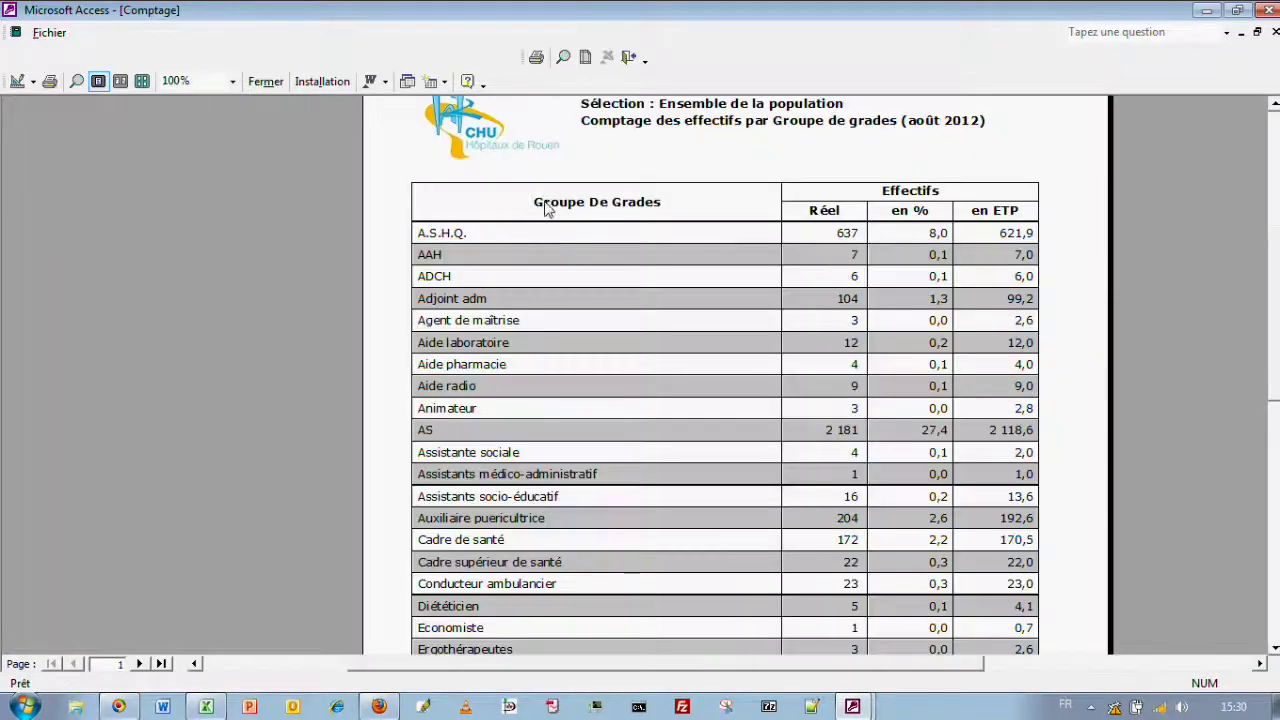
pyautogui.scroll(2, 545, 311)
pyautogui.scroll(-6, 551, 531)
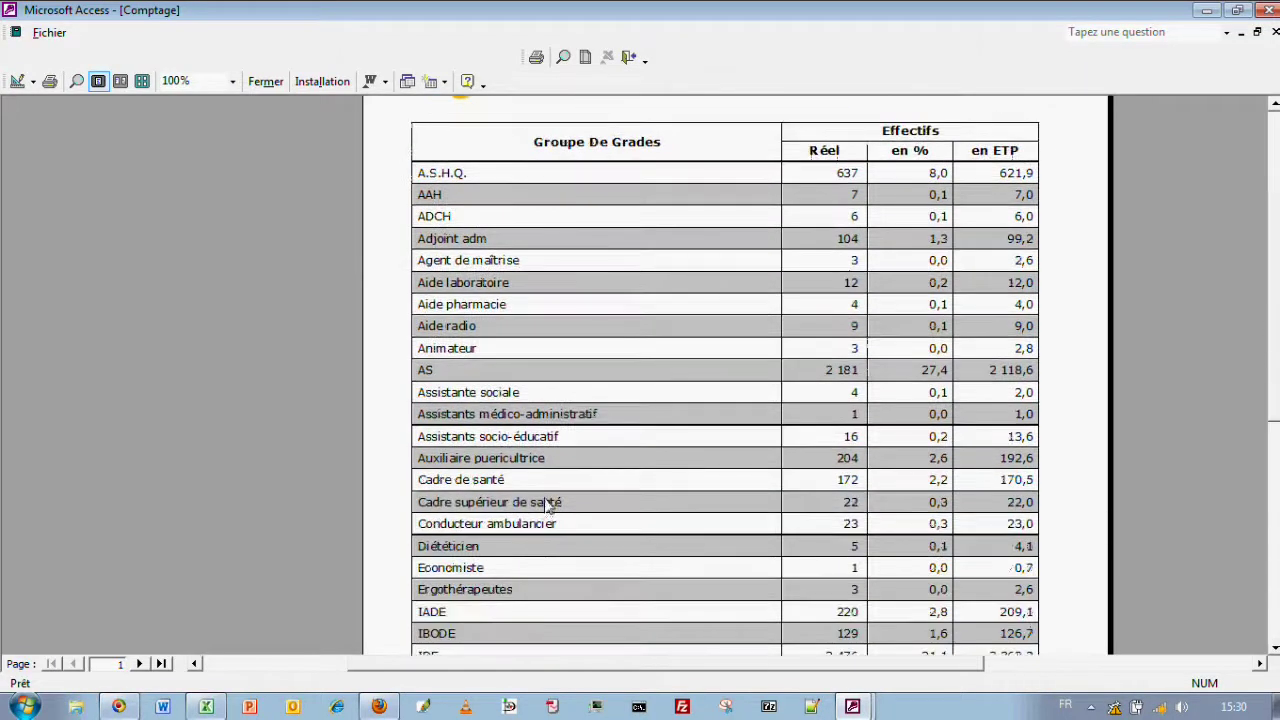
pyautogui.scroll(5, 663, 451)
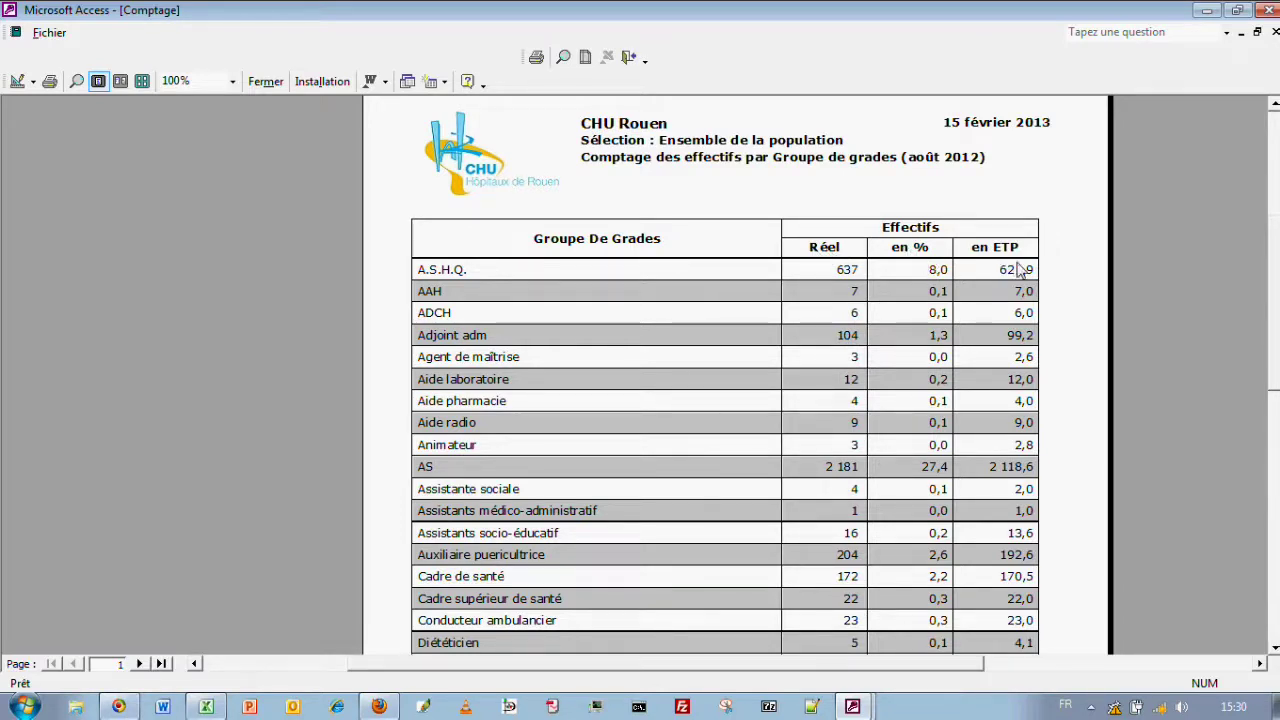
pyautogui.scroll(-10, 1006, 300)
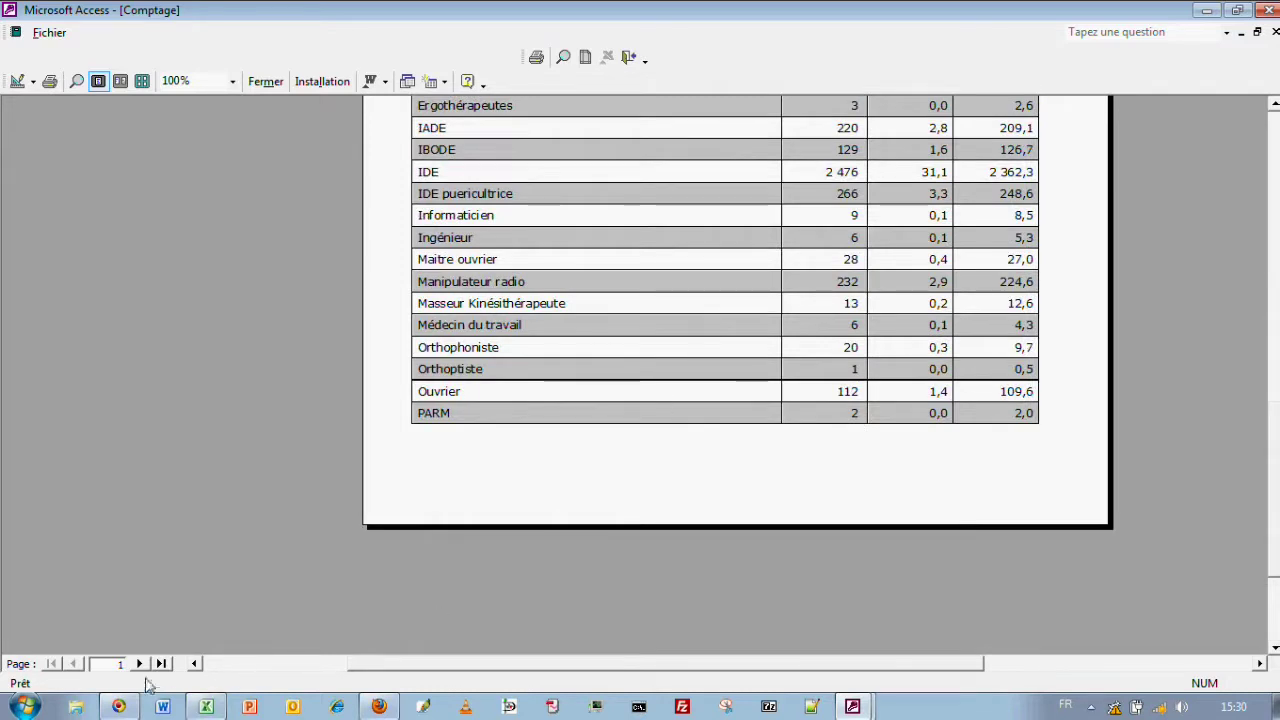
pyautogui.click(141, 664)
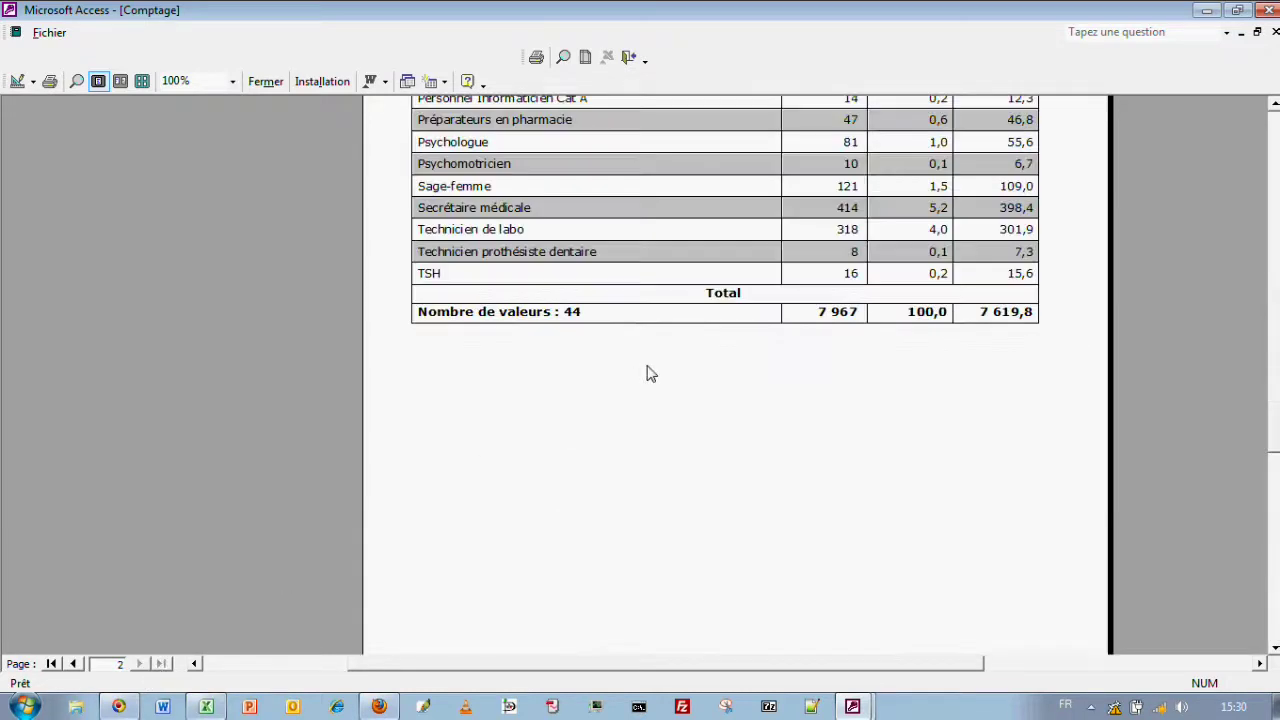
pyautogui.scroll(2, 756, 302)
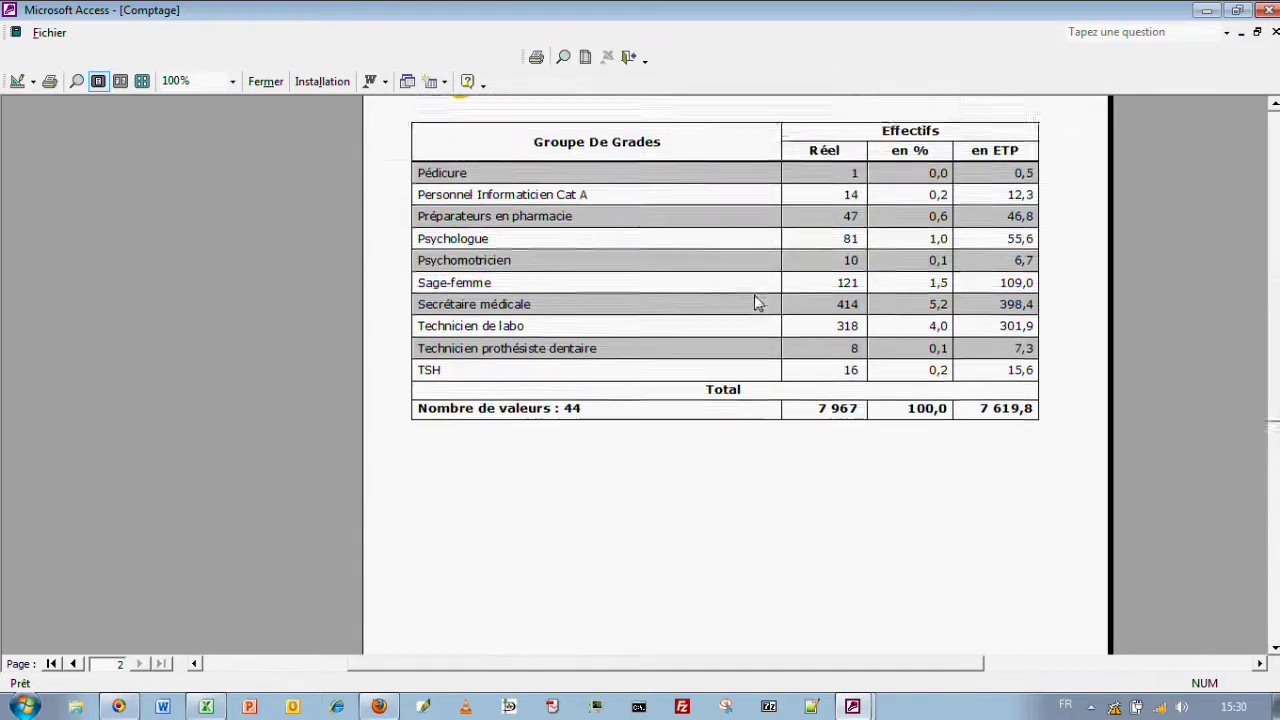
pyautogui.scroll(1, 756, 302)
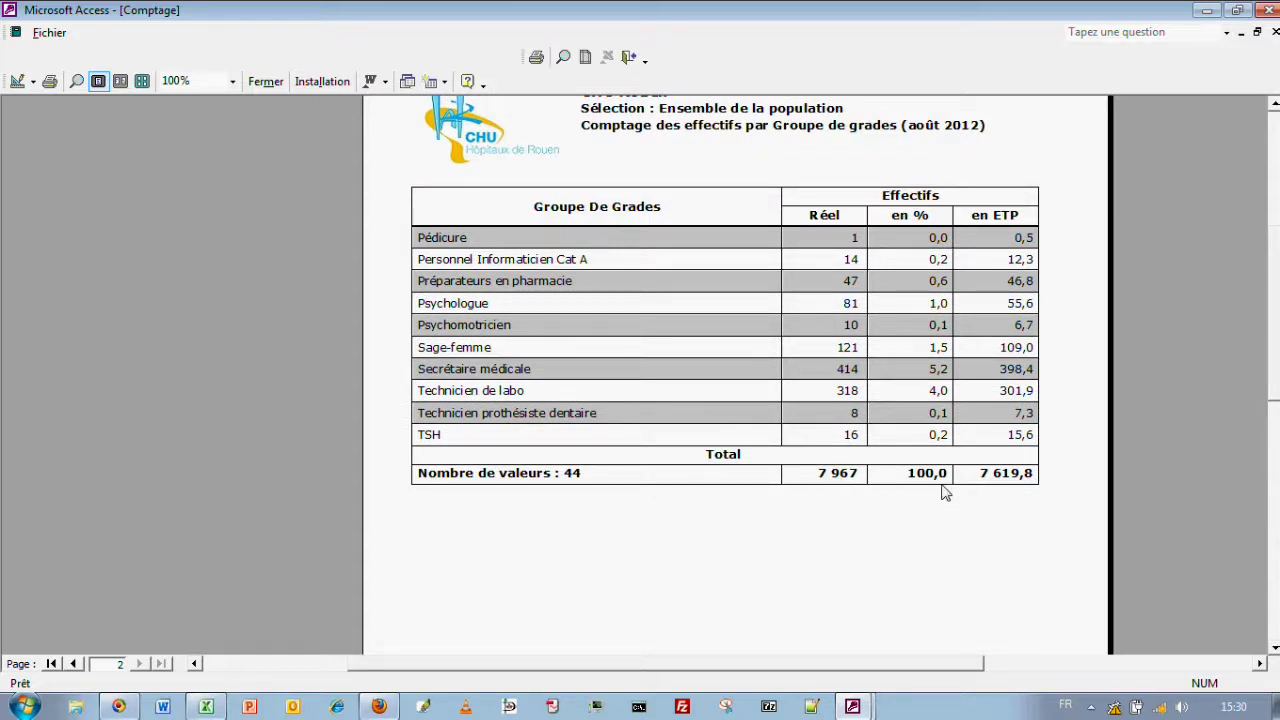
pyautogui.scroll(3, 918, 480)
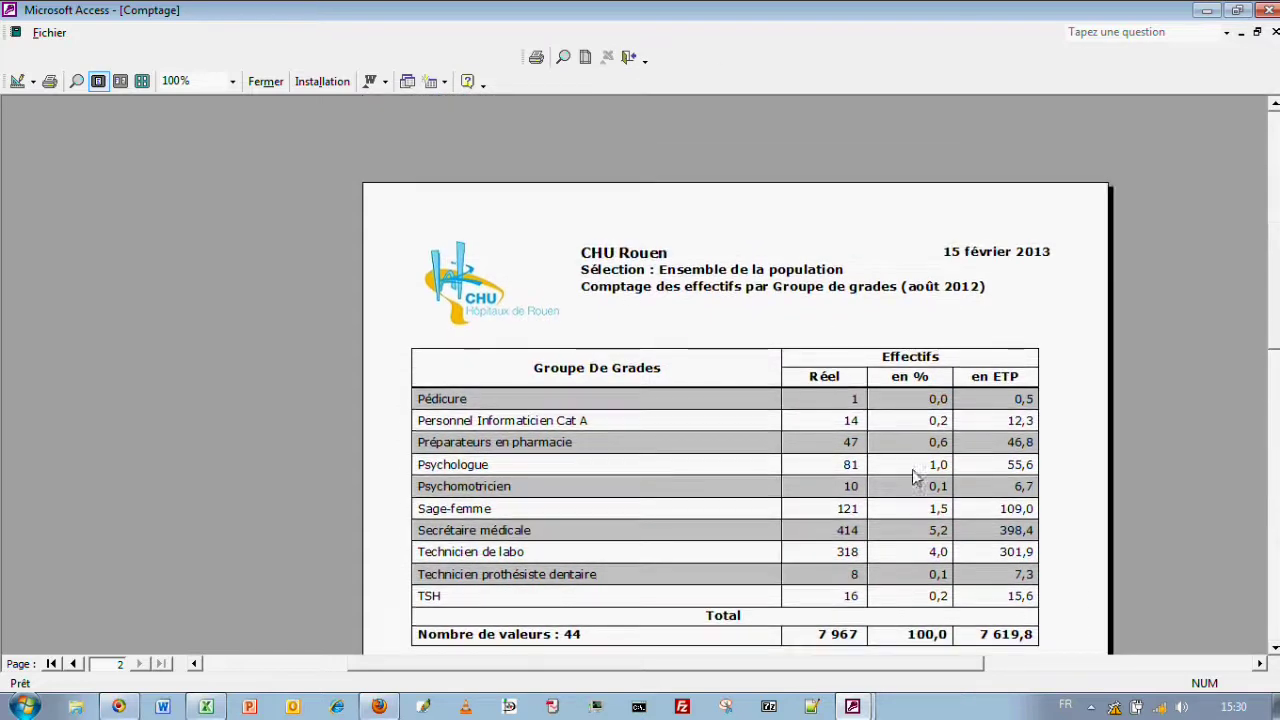
pyautogui.click(629, 58)
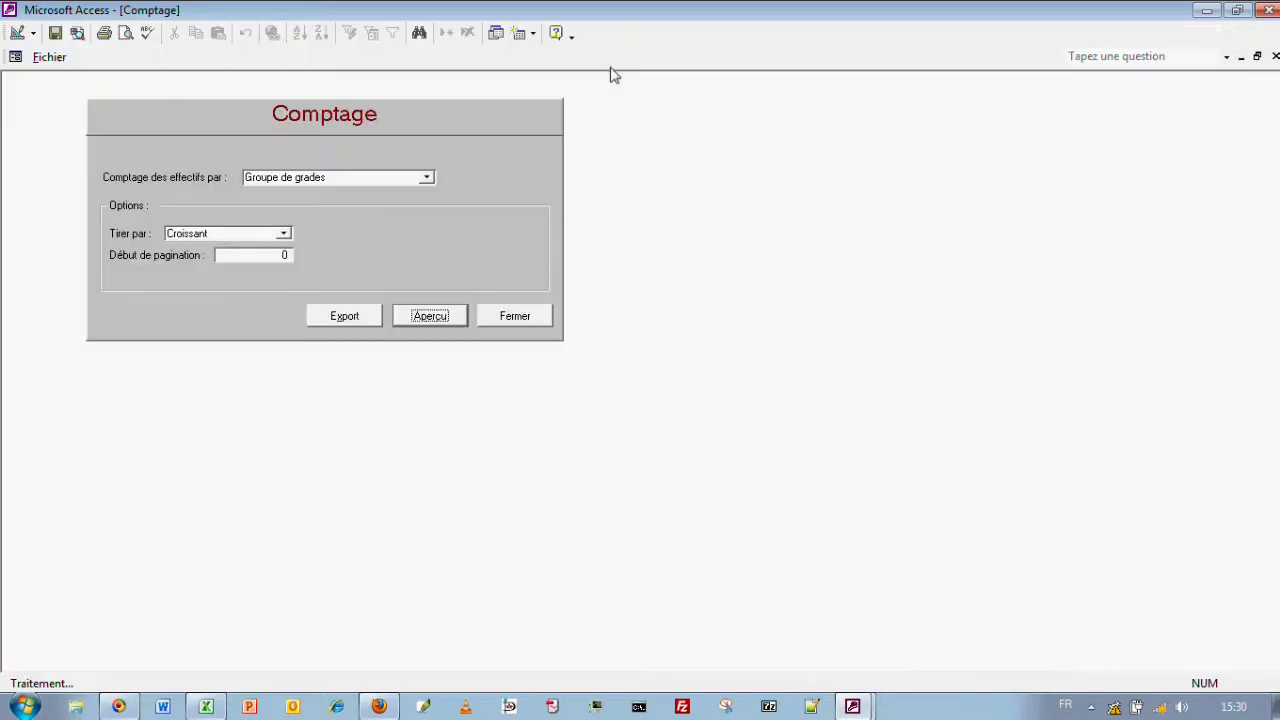
# - Leave the Comptage form, preview the Pyramide des âges from Représentations graphiques and turn on its differentiation by sex
pyautogui.click(525, 325)
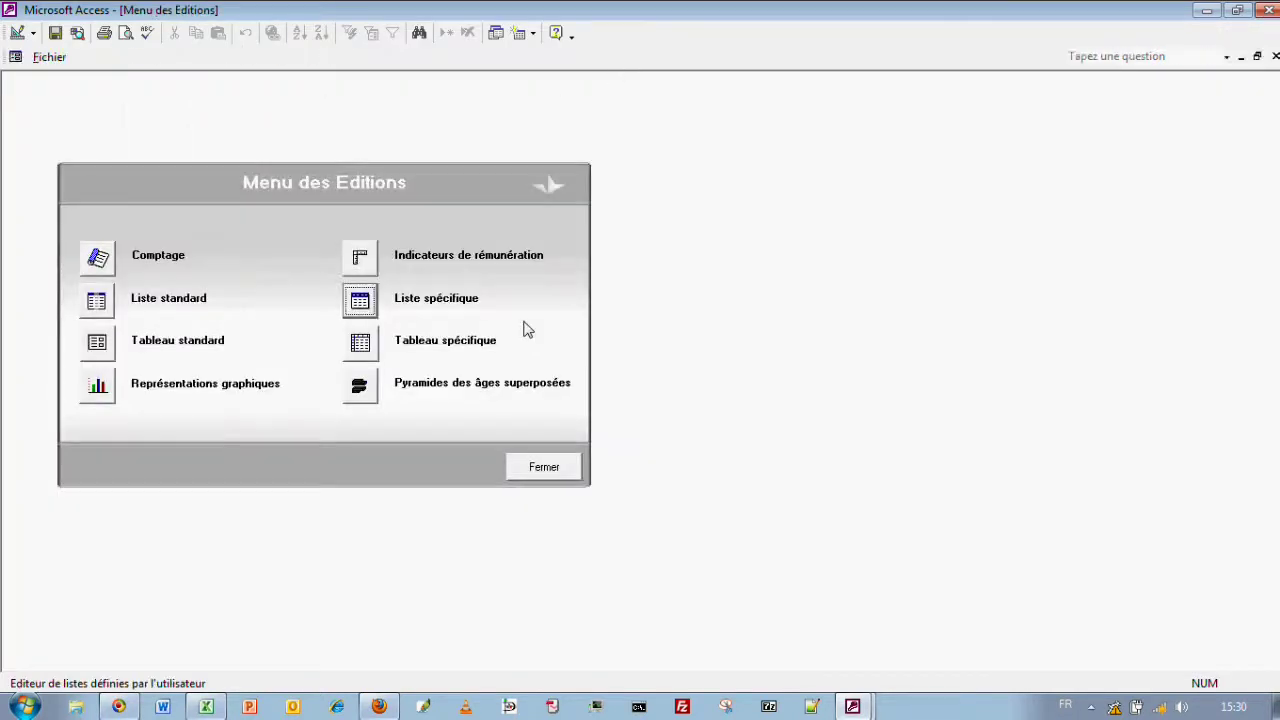
pyautogui.click(97, 395)
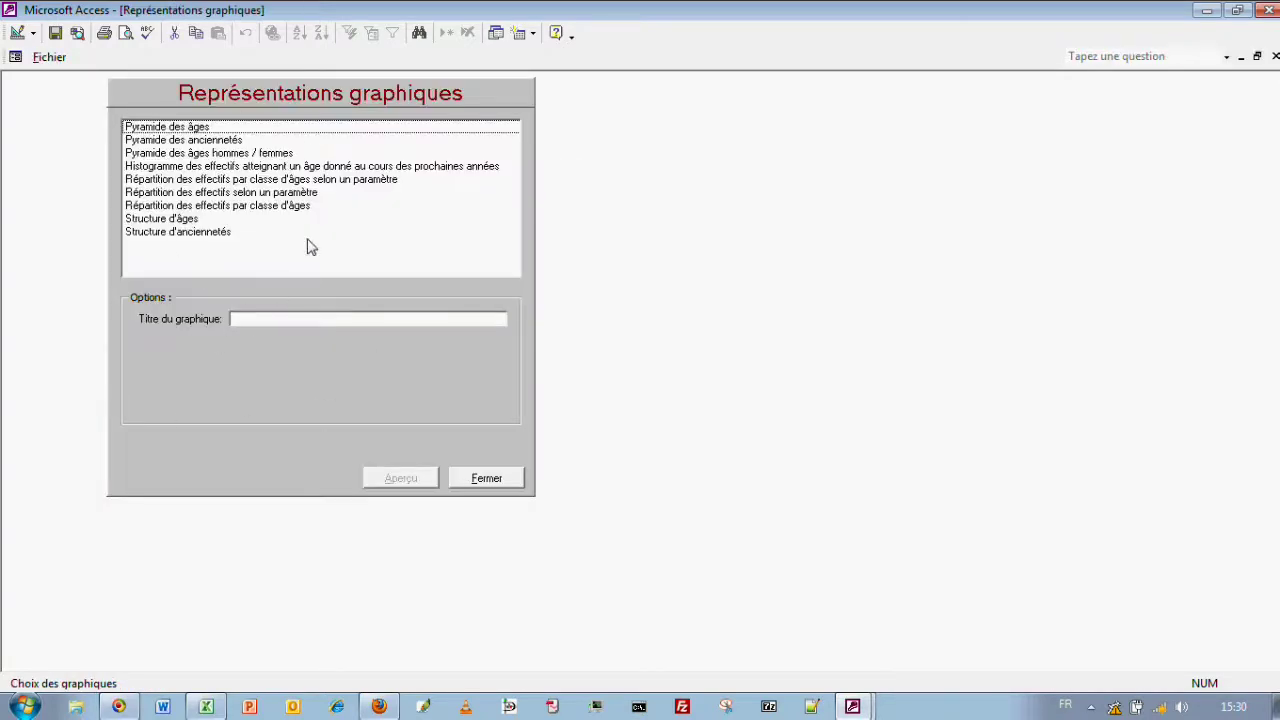
pyautogui.click(207, 128)
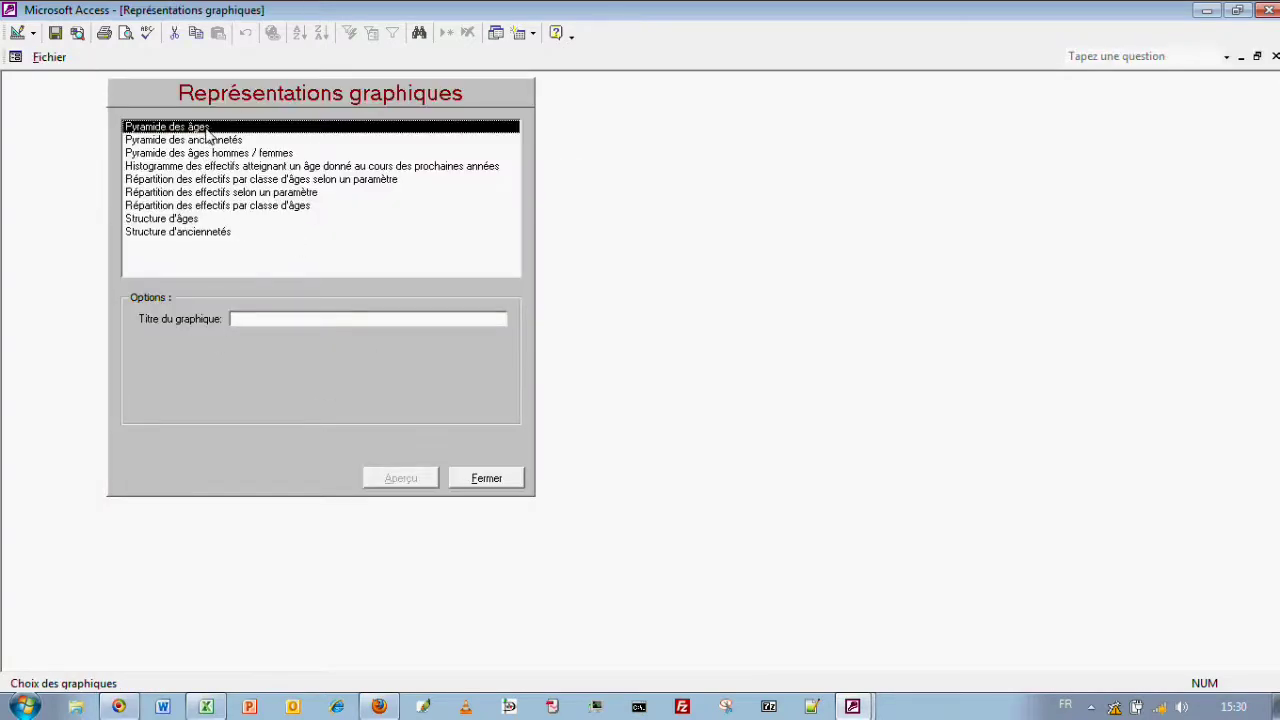
pyautogui.click(400, 478)
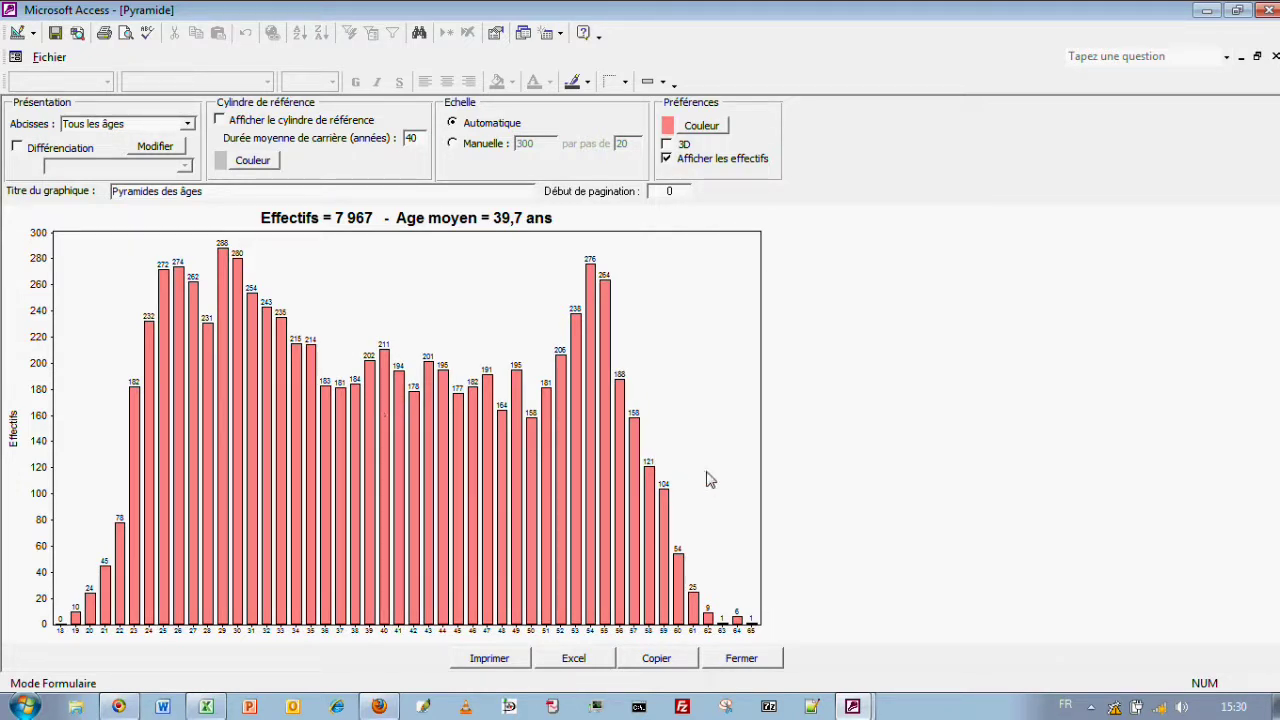
pyautogui.click(47, 152)
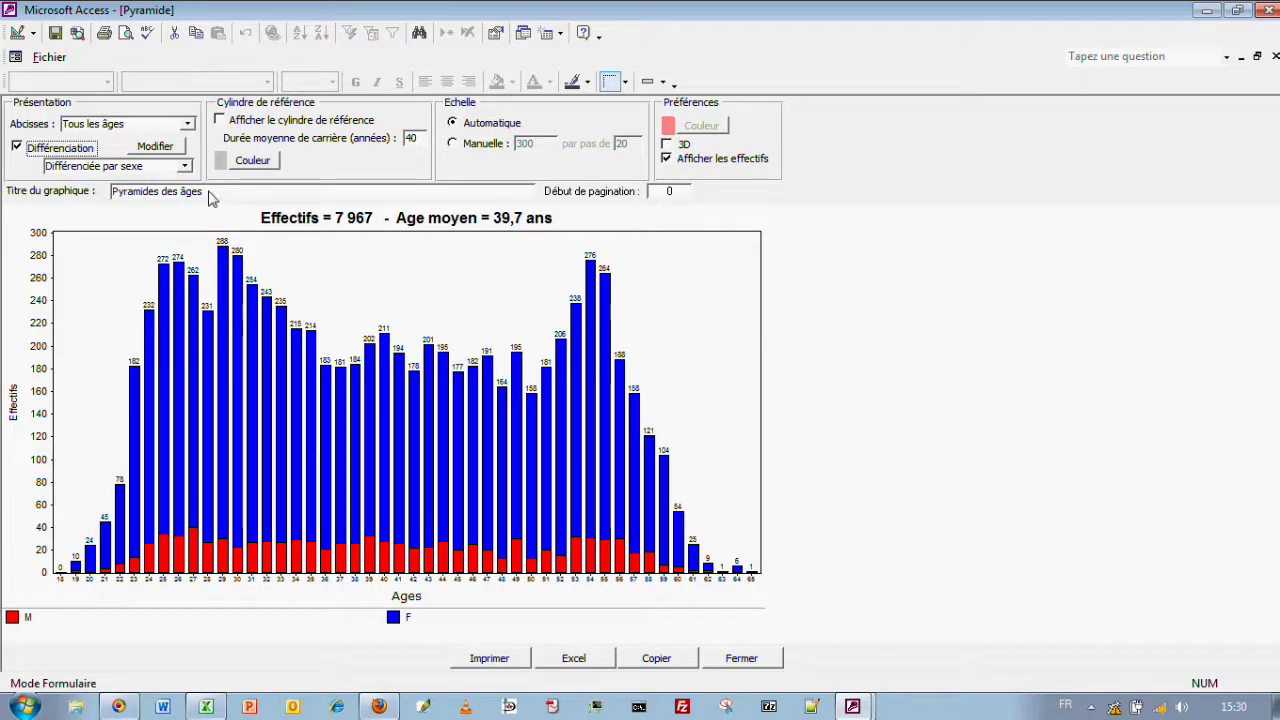
# - Create a new differentiation named Démonstration - Différenciée par statut, based on the field Rgpt de statuts
pyautogui.click(185, 168)
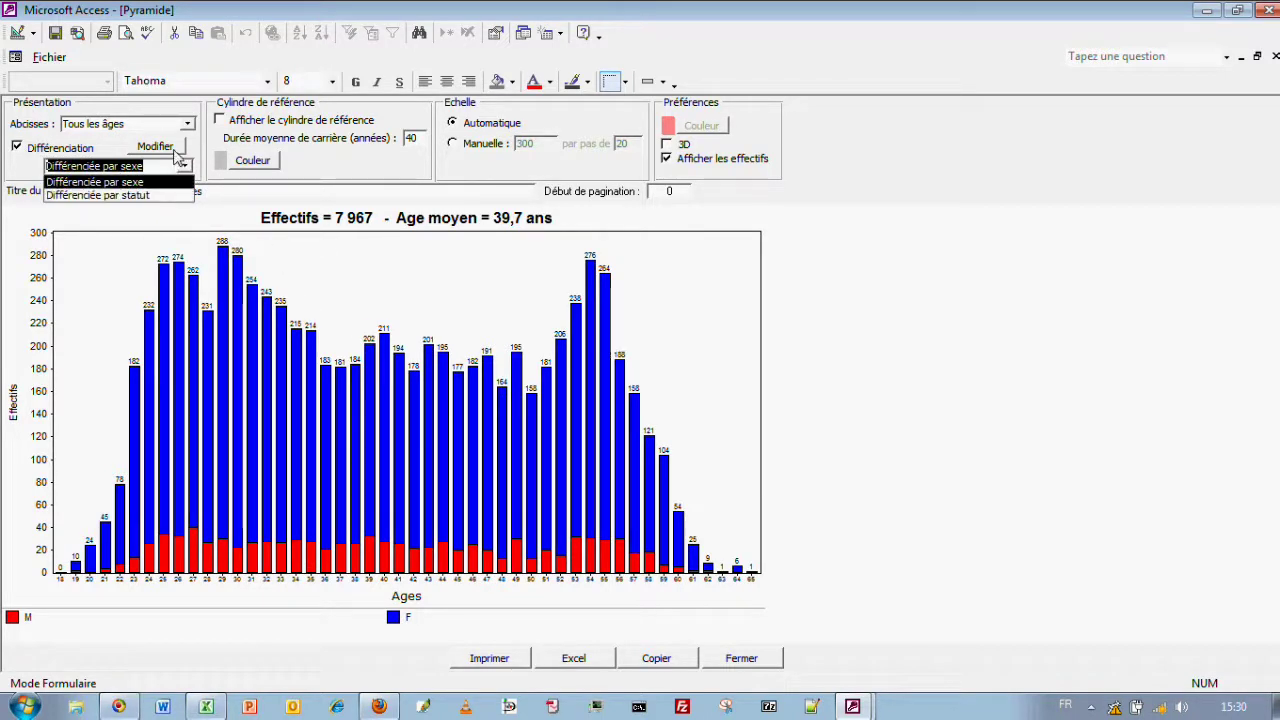
pyautogui.click(156, 147)
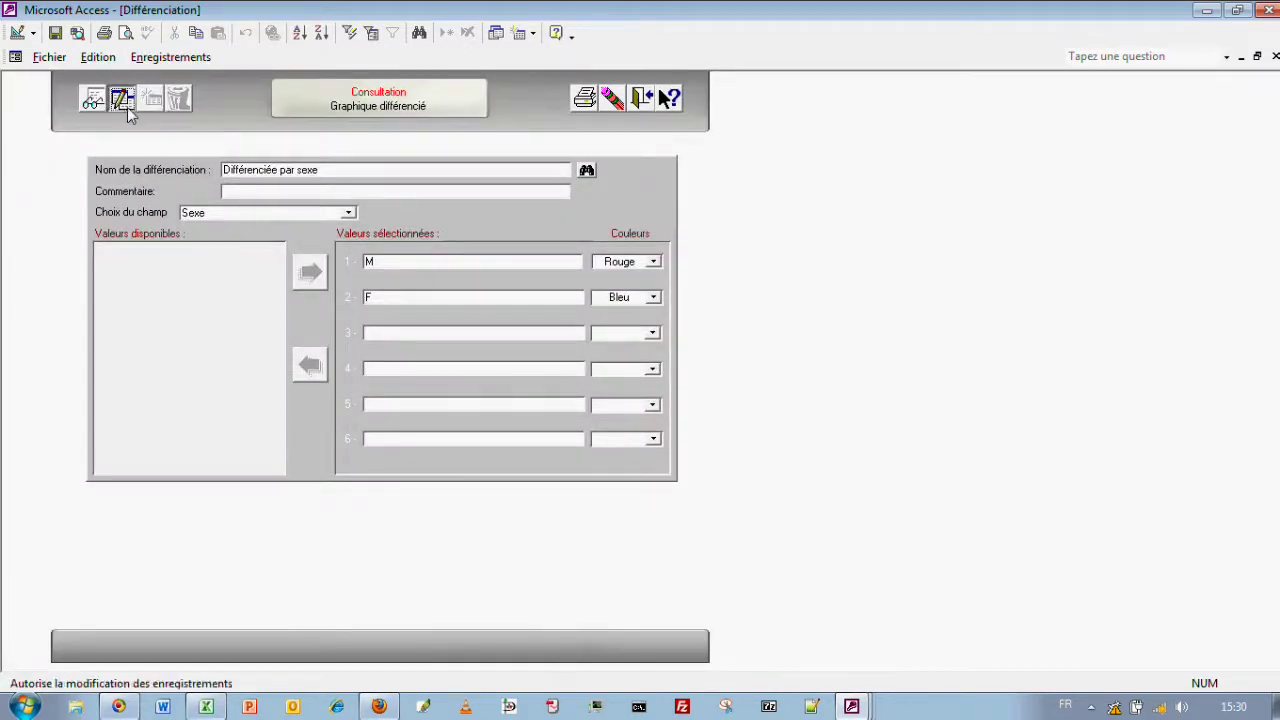
pyautogui.click(153, 104)
pyautogui.click(186, 160)
pyautogui.write('Démonstration -')
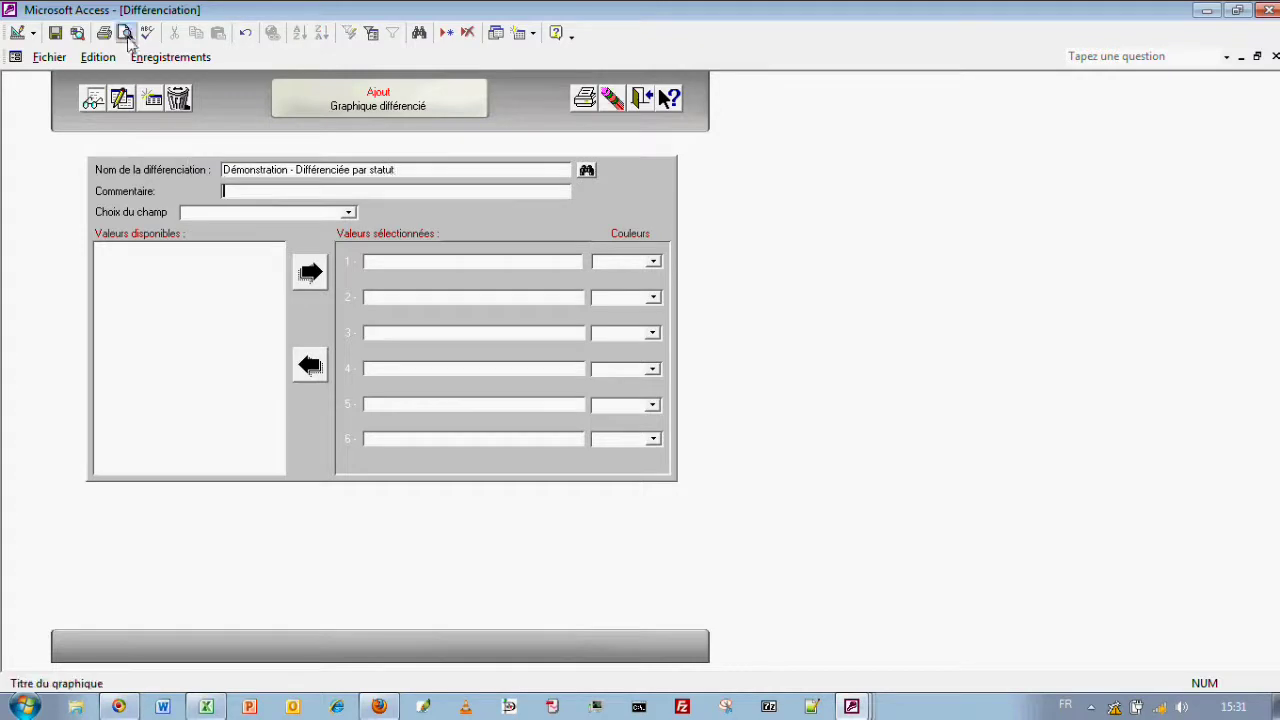
pyautogui.click(348, 212)
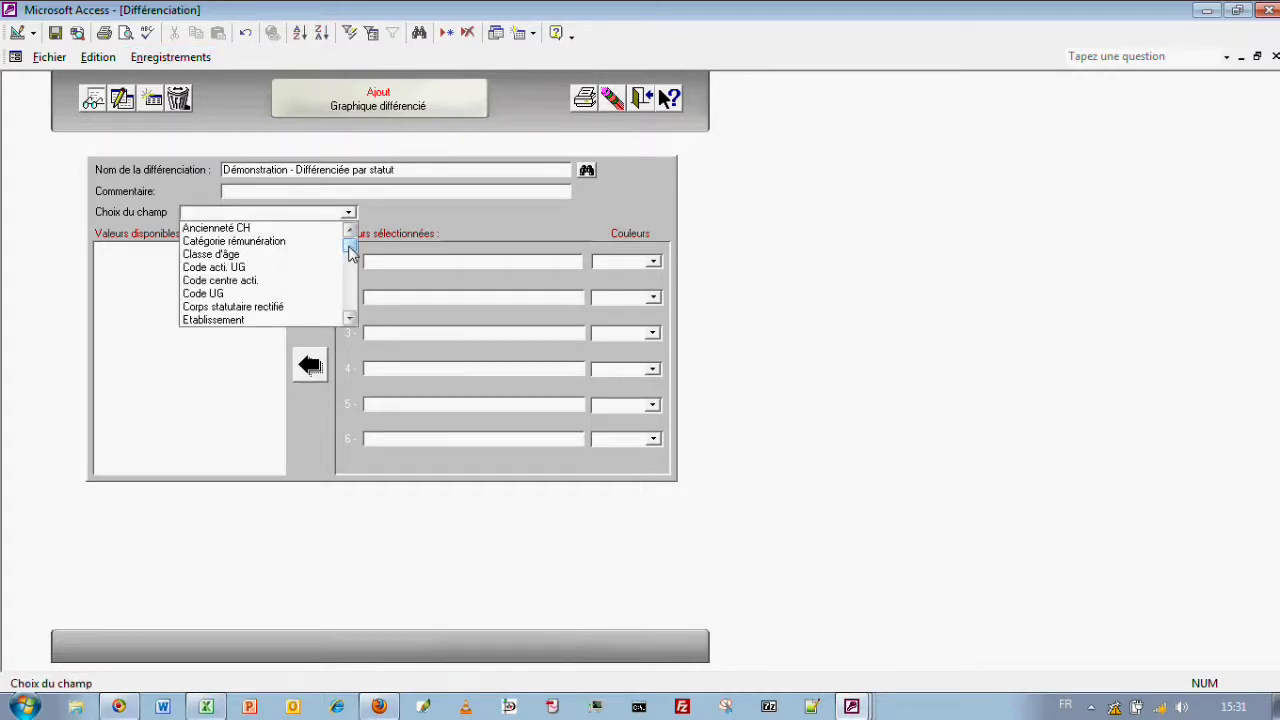
pyautogui.moveTo(349, 249); pyautogui.dragTo(349, 318)
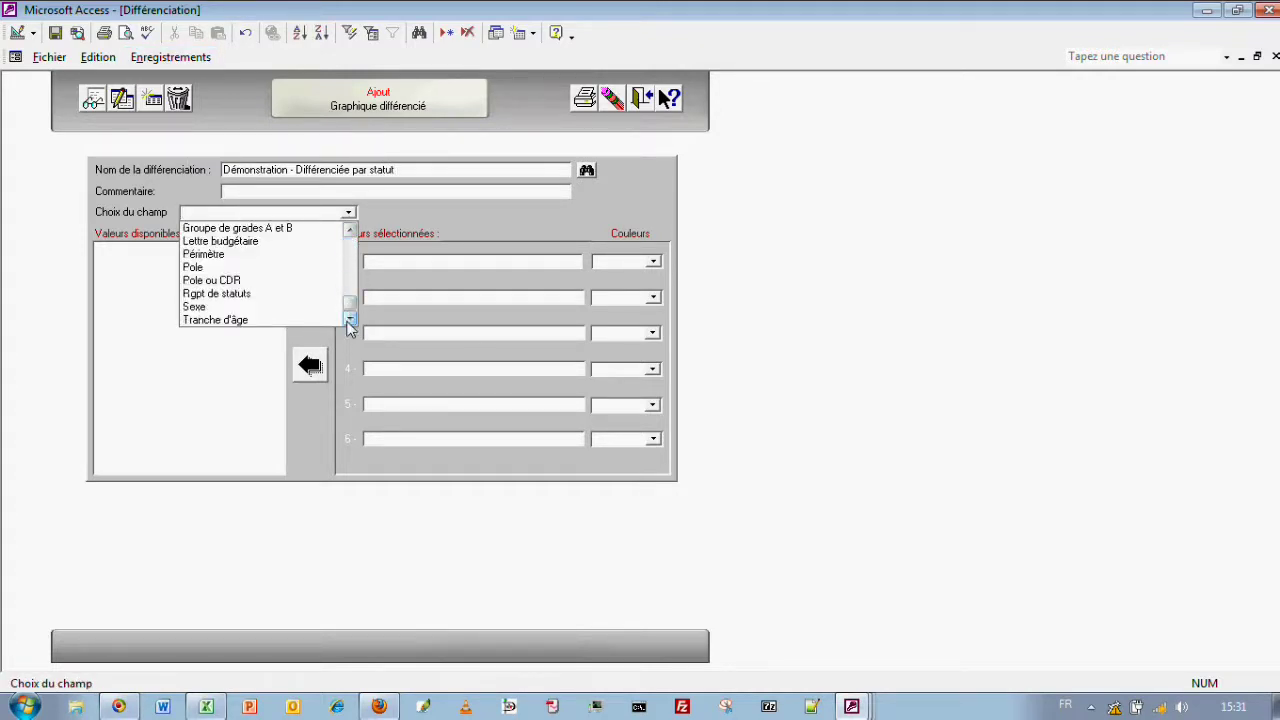
pyautogui.click(280, 299)
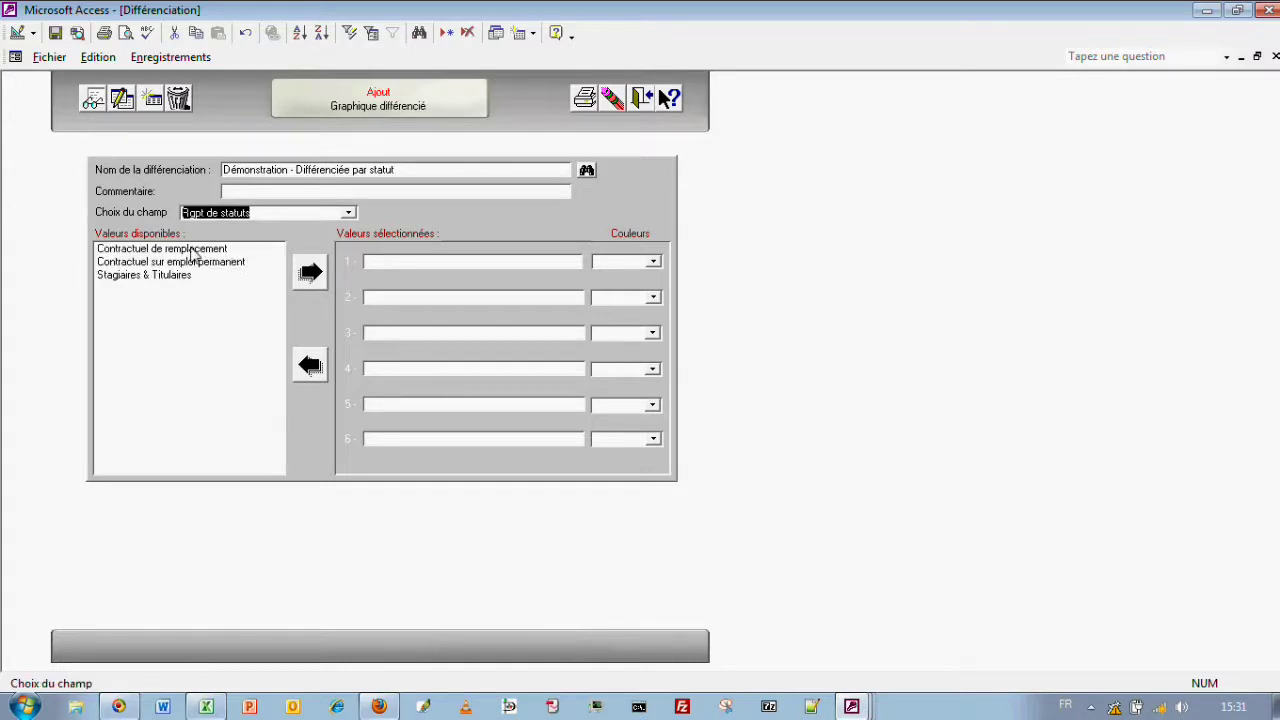
# - Add Contractuel de remplacement, Contractuel sur emploi permanent and Stagiaires & Titulaires to the differentiation's selected values, colouring the second one Jaune
pyautogui.click(190, 250)
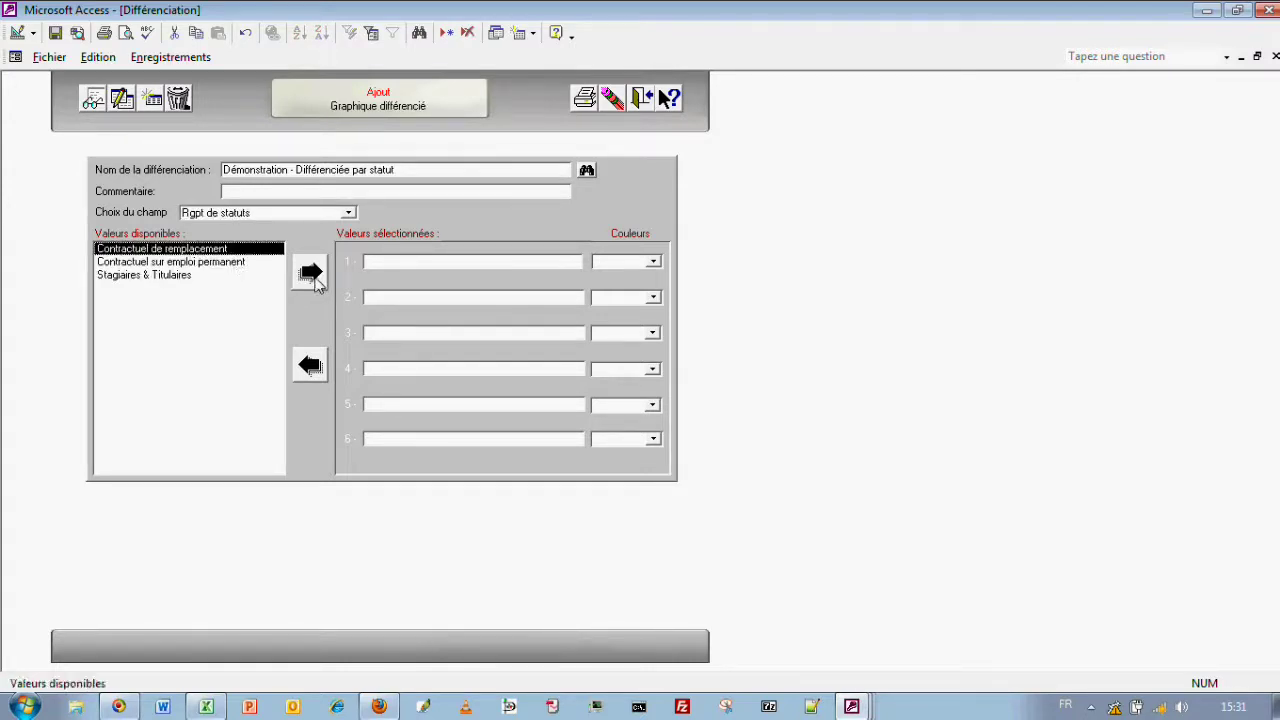
pyautogui.click(310, 271)
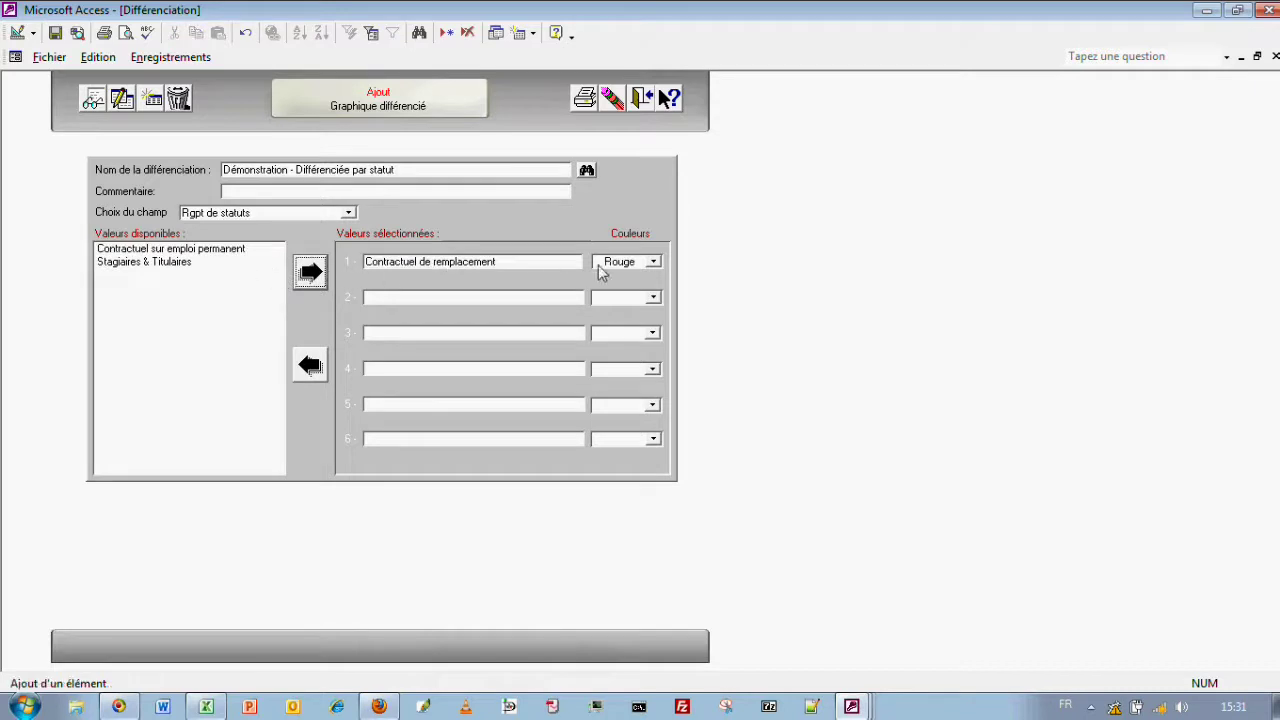
pyautogui.click(222, 250)
pyautogui.click(309, 276)
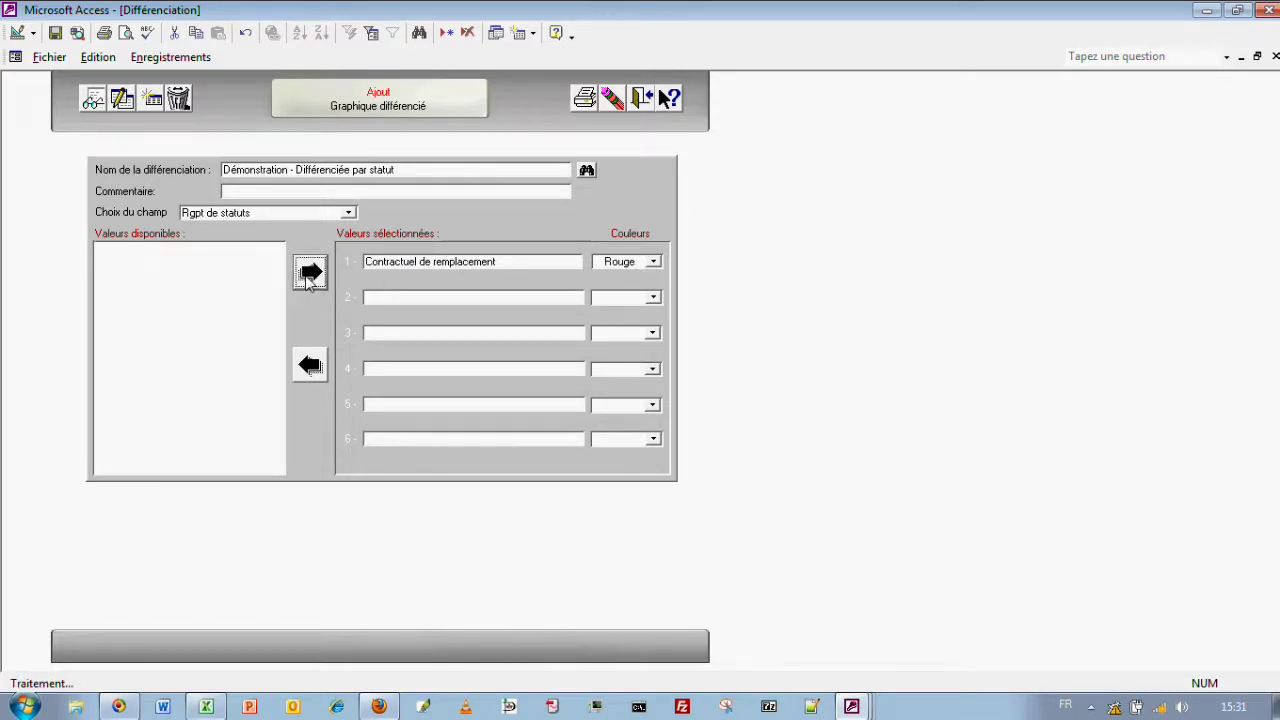
pyautogui.click(656, 298)
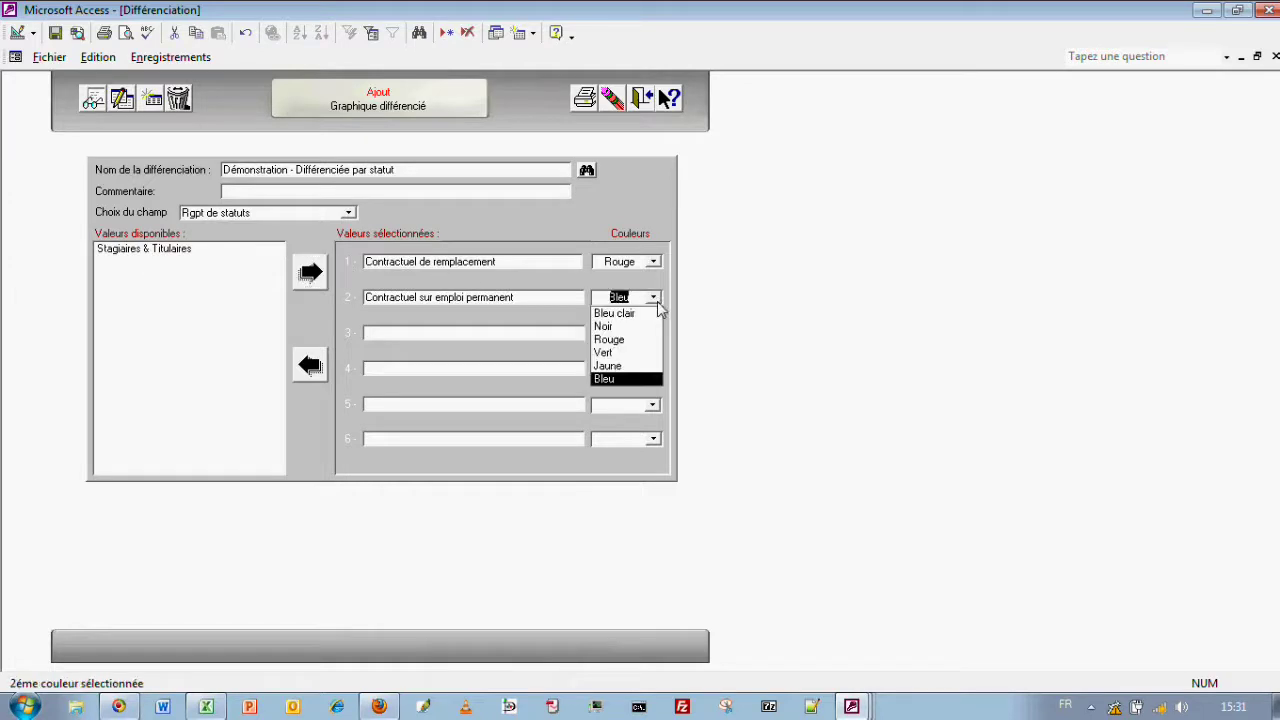
pyautogui.click(630, 363)
pyautogui.click(200, 249)
pyautogui.click(308, 272)
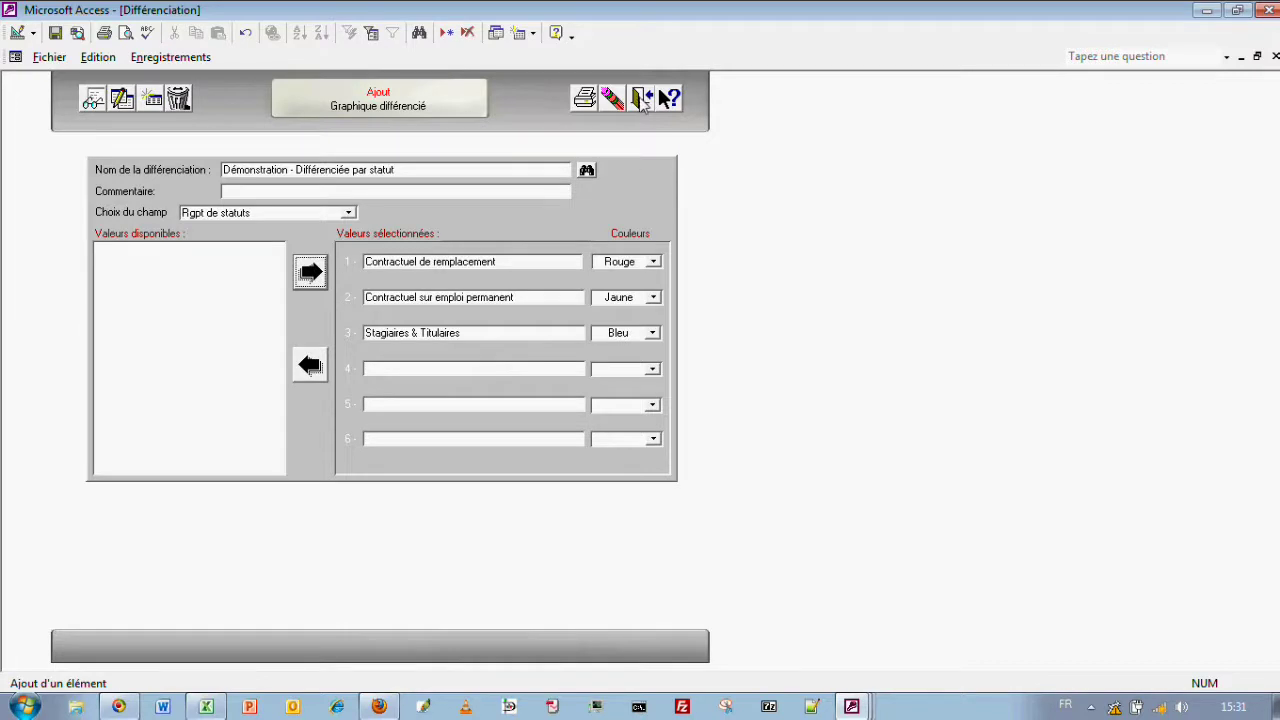
# - Close the differentiation form and apply Démonstration - Différenciée par statut to the age pyramid
pyautogui.click(643, 100)
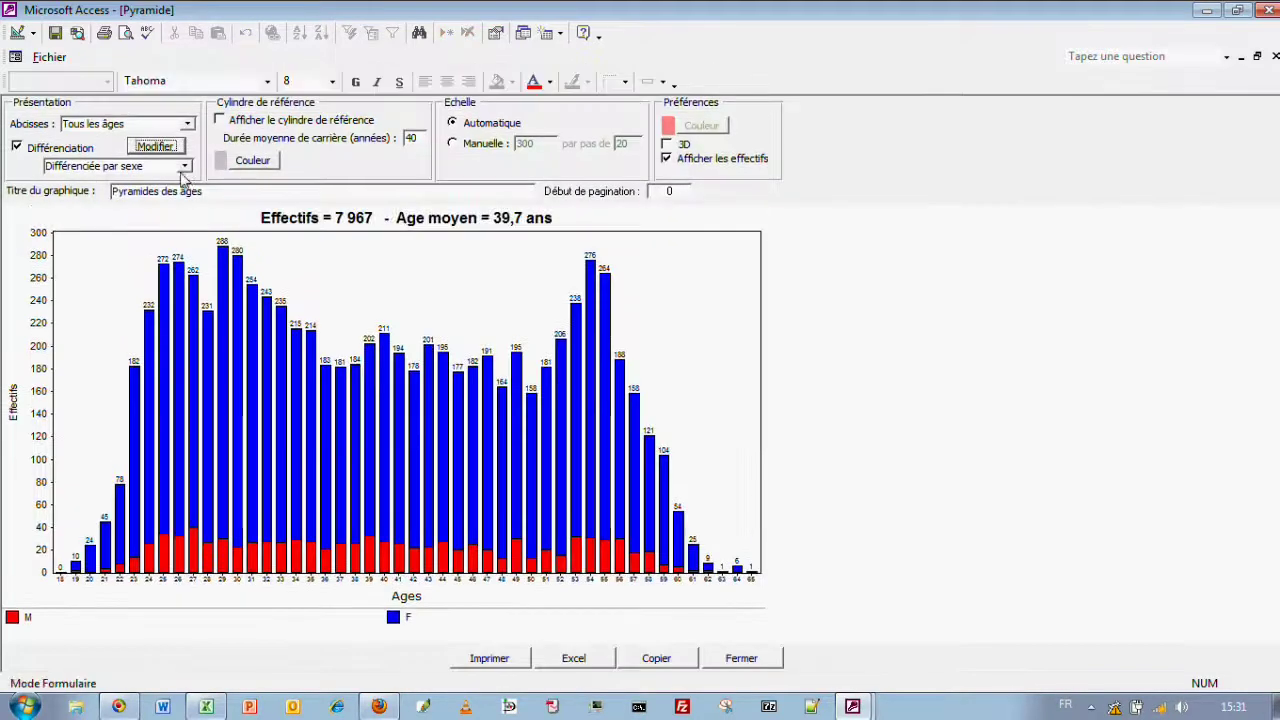
pyautogui.click(185, 166)
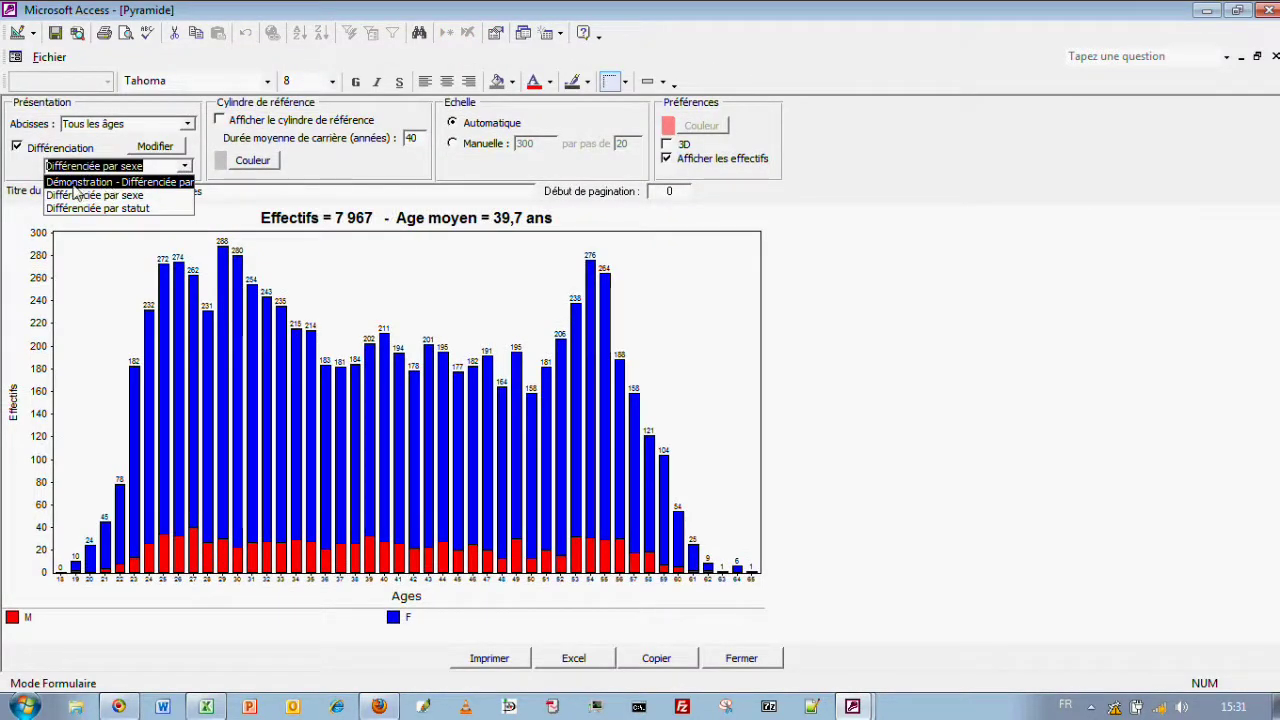
pyautogui.click(170, 184)
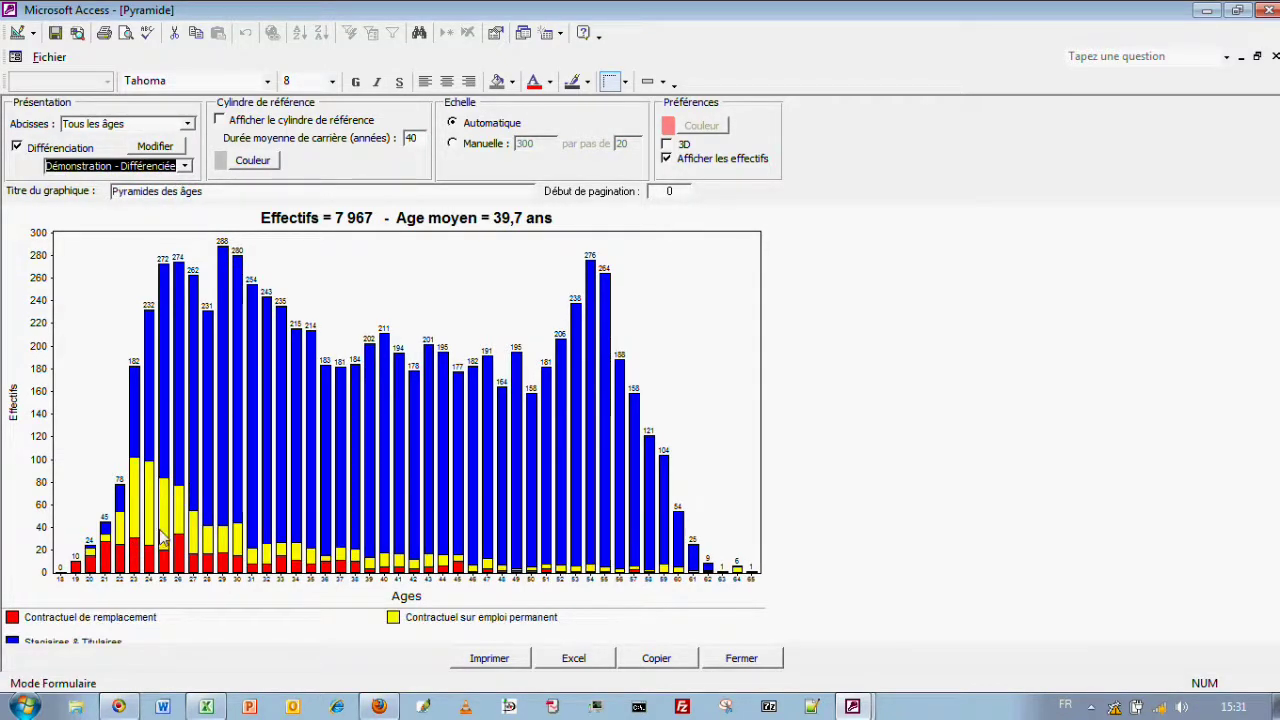
# - Export the age pyramid to Excel and widen column A of the Valeurs sheet to fit the status labels
pyautogui.click(582, 662)
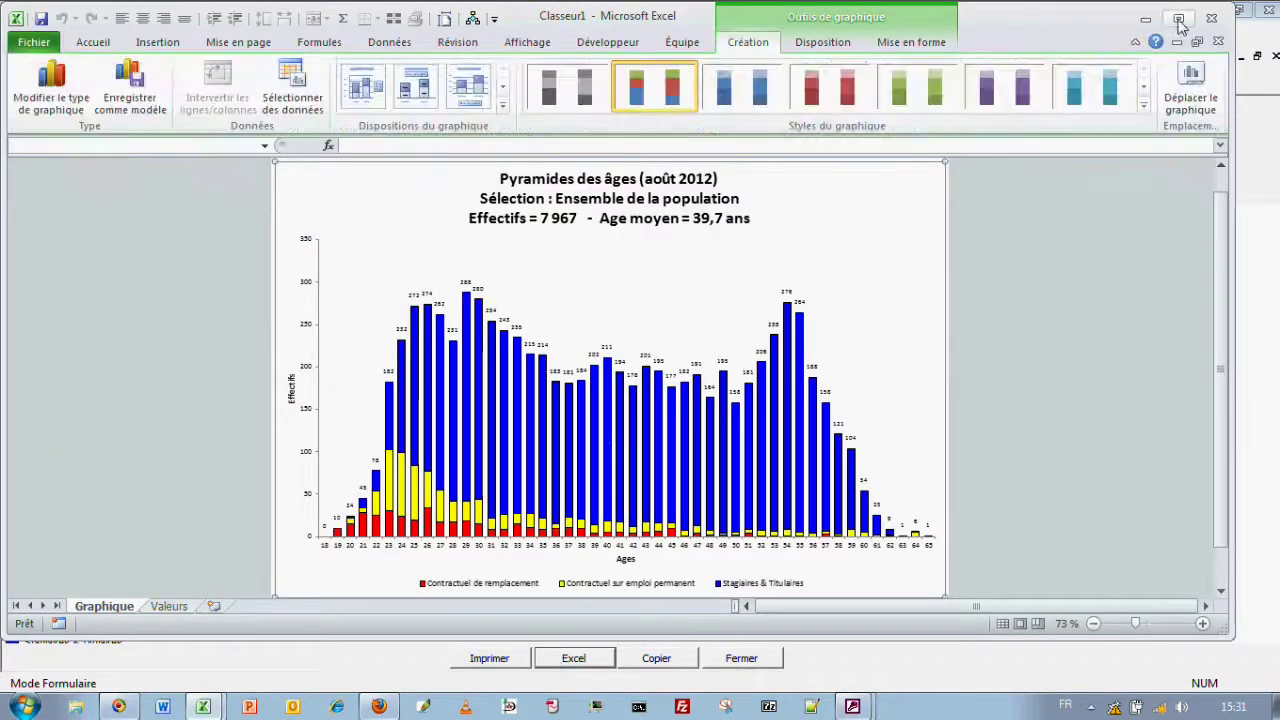
pyautogui.click(1179, 19)
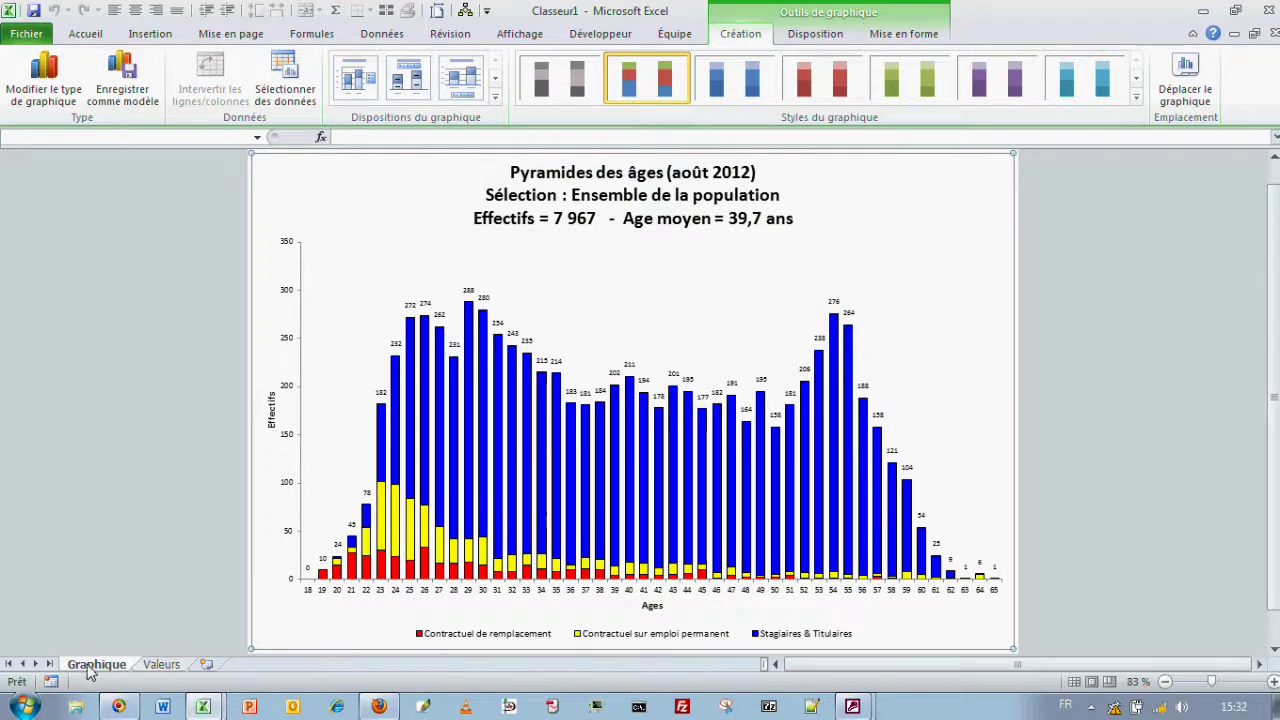
pyautogui.click(161, 664)
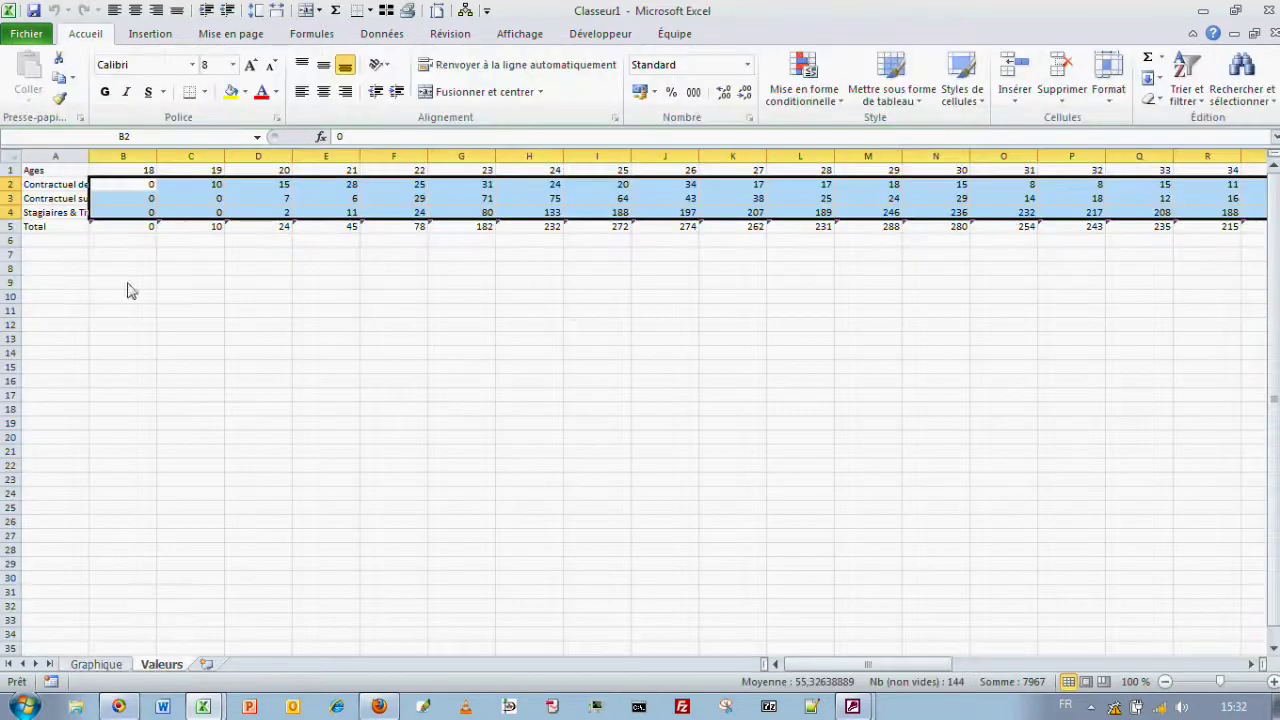
pyautogui.moveTo(90, 157); pyautogui.dragTo(117, 170)
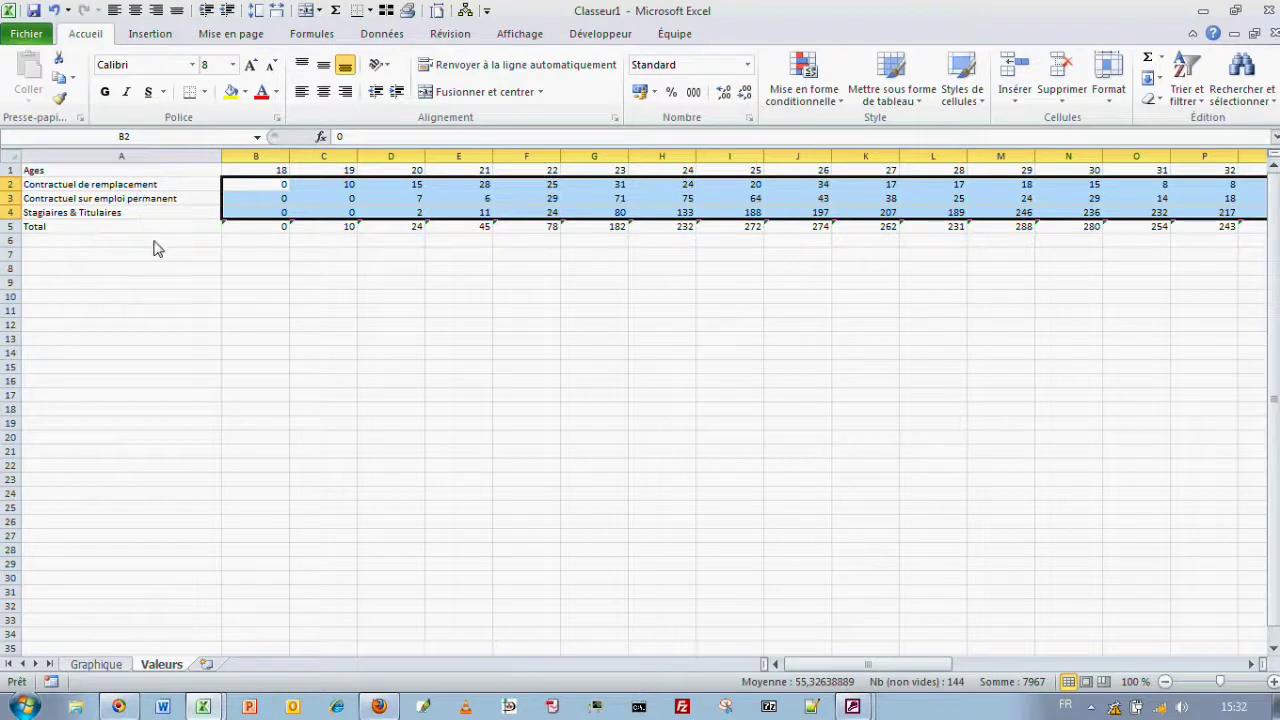
# - Check the staff counts per age and status in the Valeurs sheet and return to the Graphique sheet
pyautogui.click(288, 183)
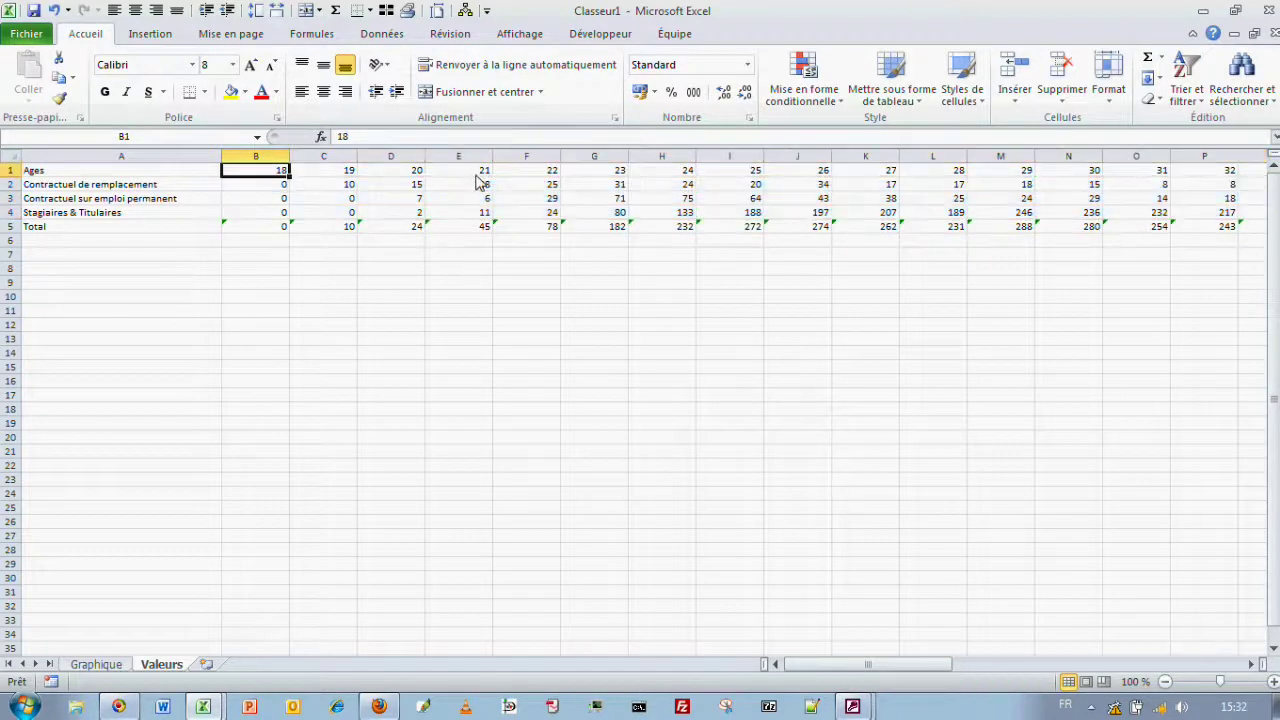
pyautogui.click(345, 192)
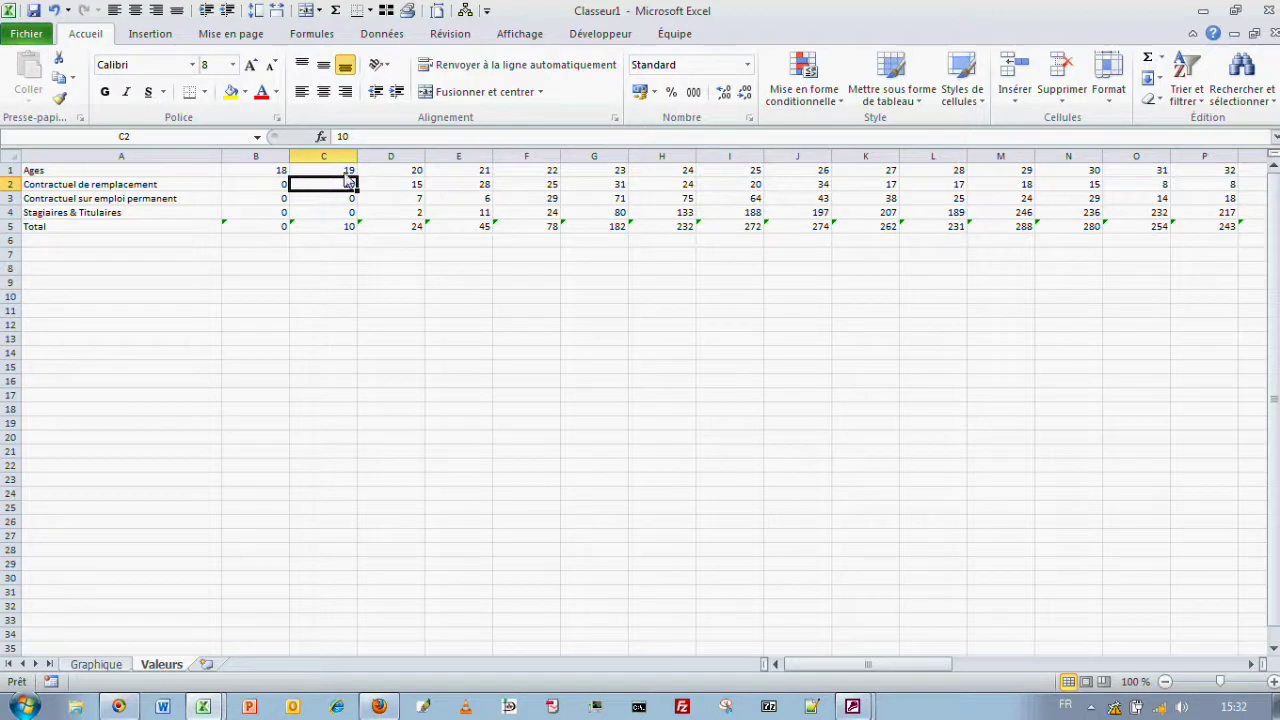
pyautogui.click(118, 665)
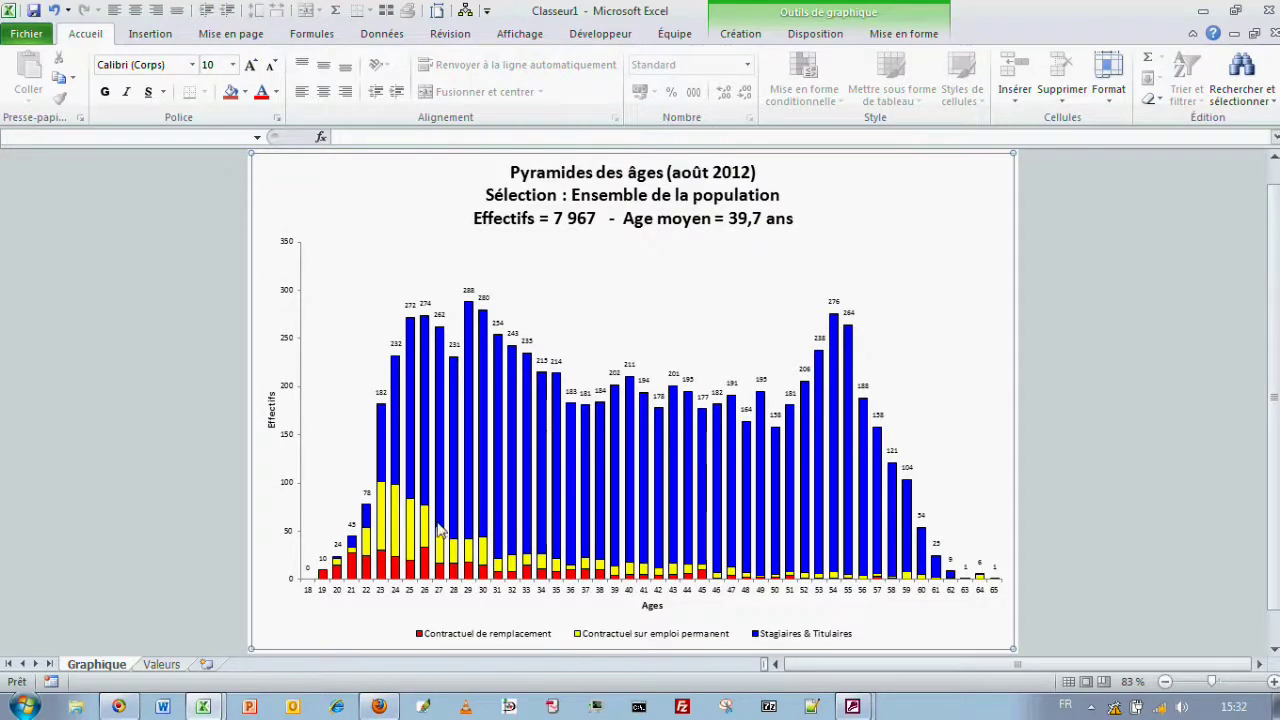
# - Close the exported workbook without saving and leave the age pyramid for the list of graphic representations
pyautogui.click(1274, 33)
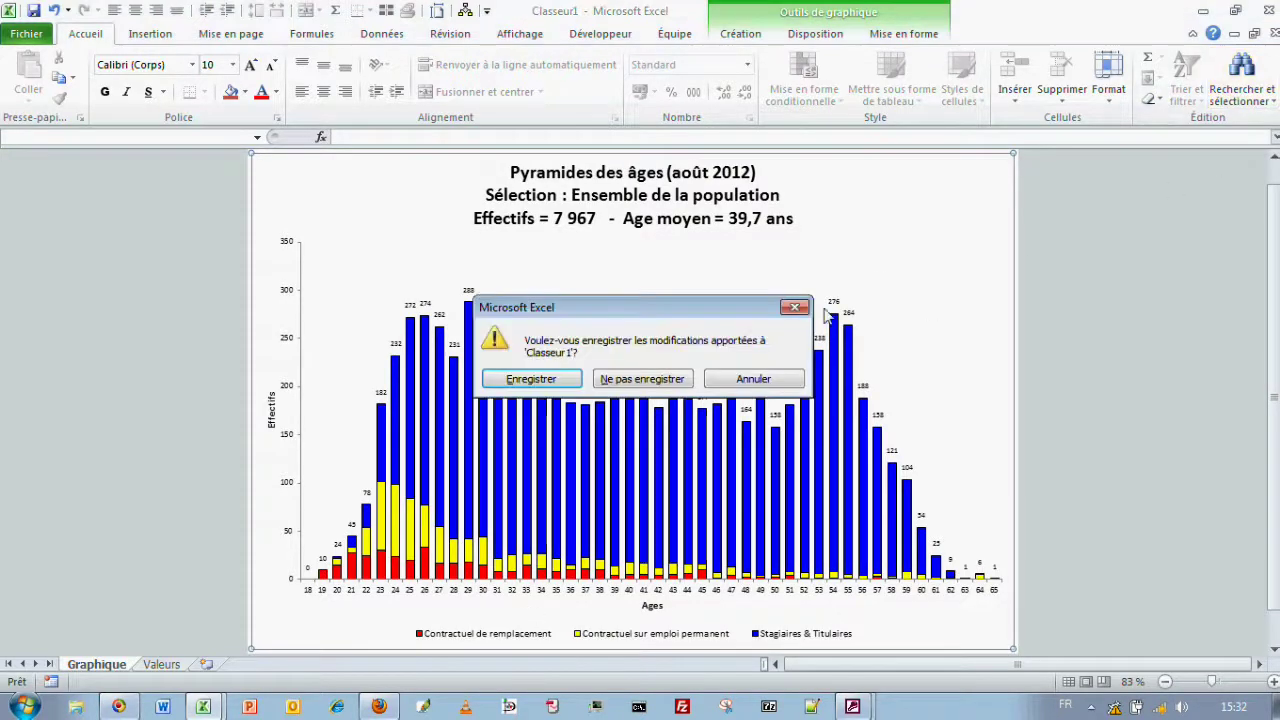
pyautogui.click(660, 382)
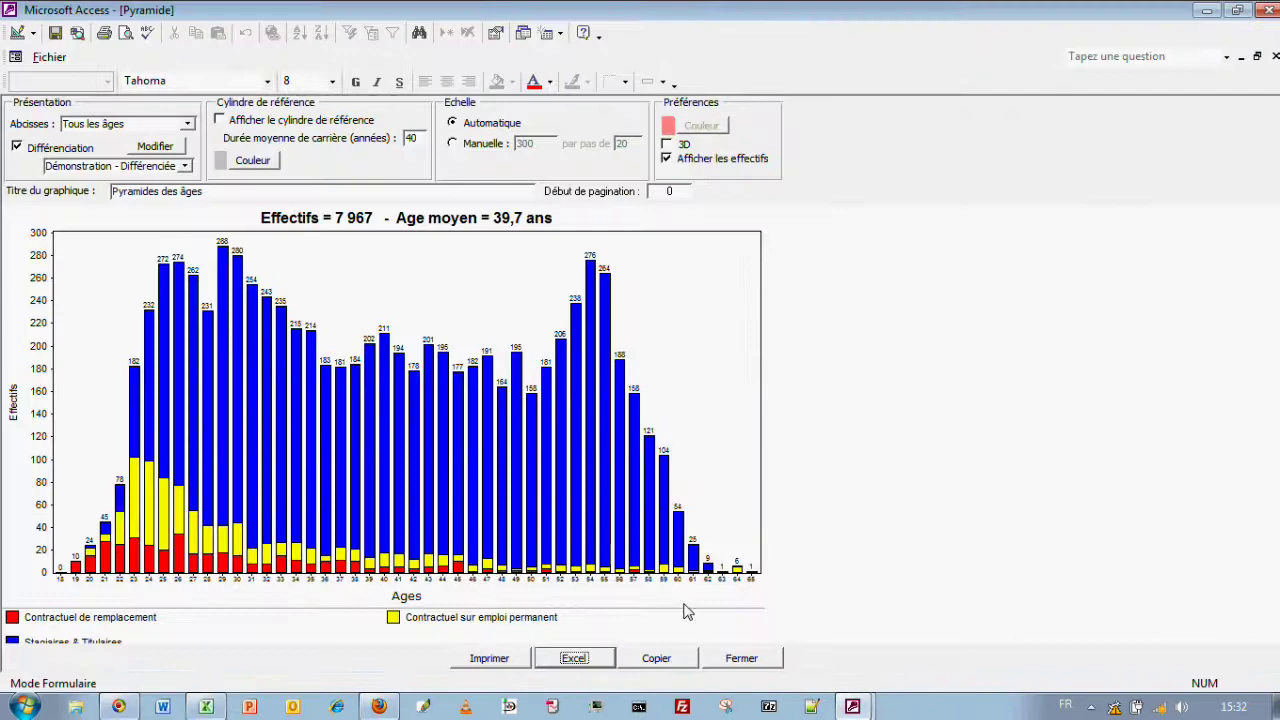
pyautogui.click(741, 658)
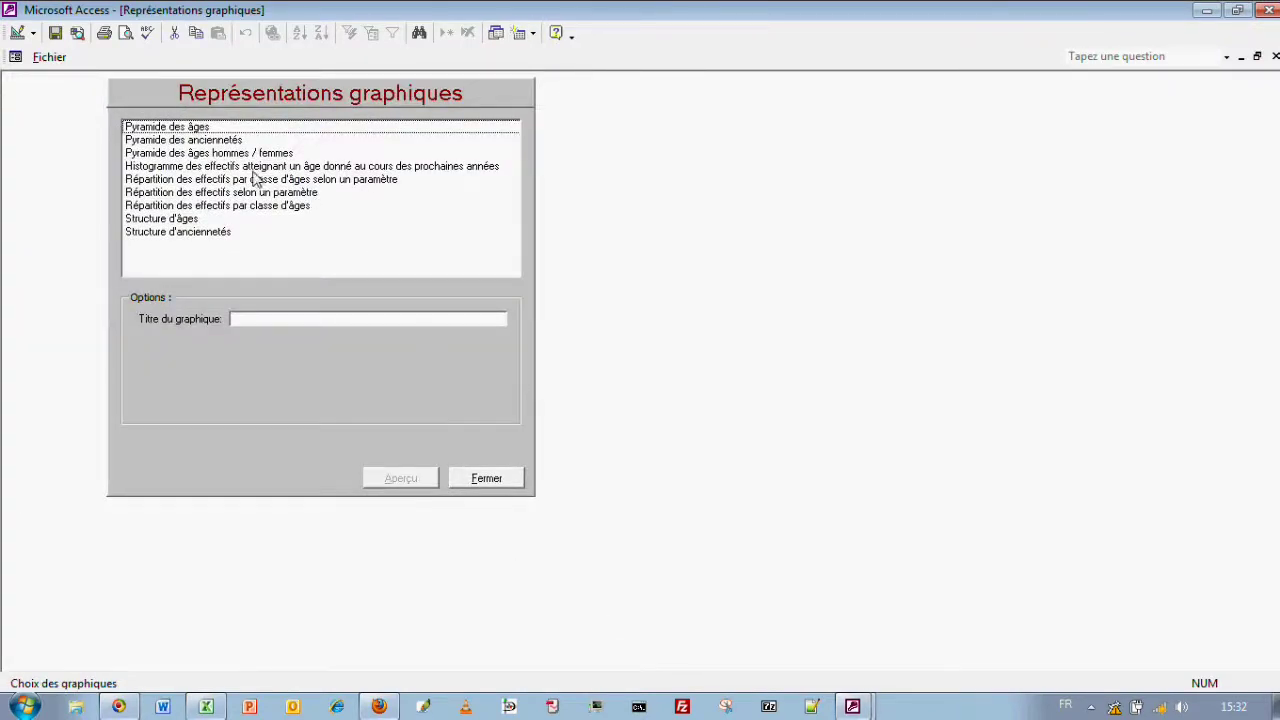
# - Select the Pyramide des anciennetés graphic with Ancienneté CH as its seniority type
pyautogui.click(242, 153)
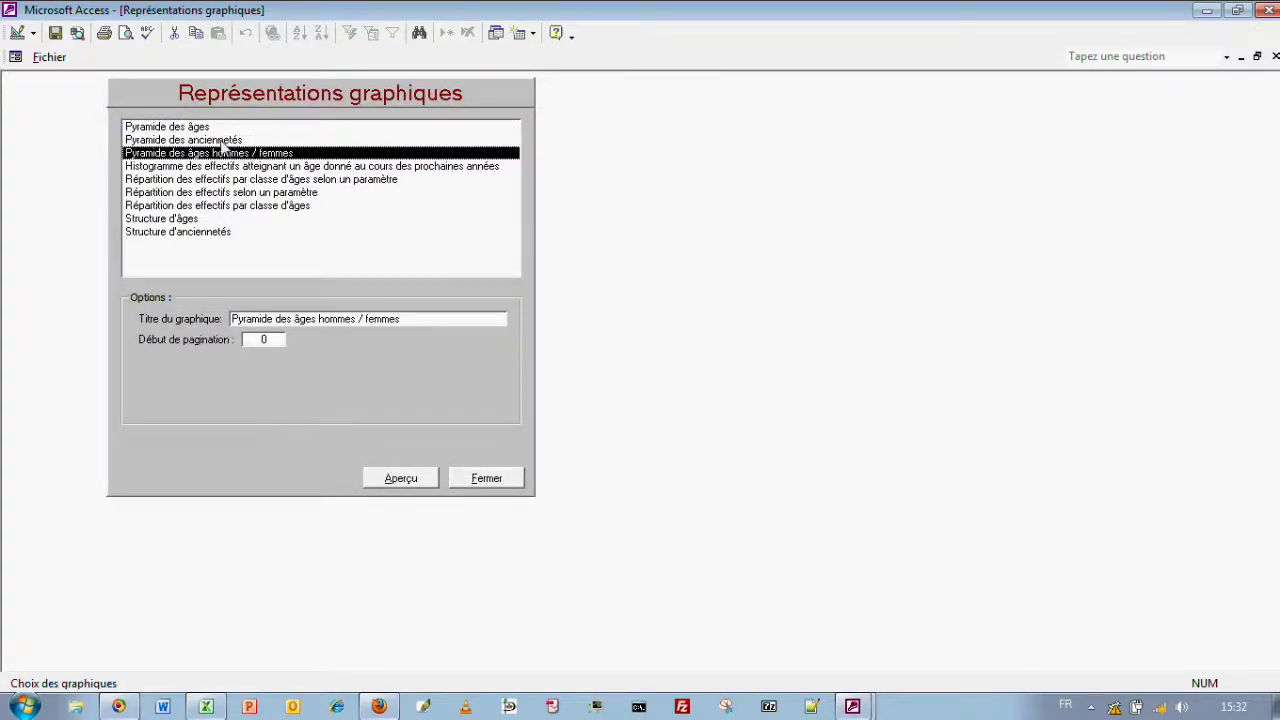
pyautogui.click(220, 140)
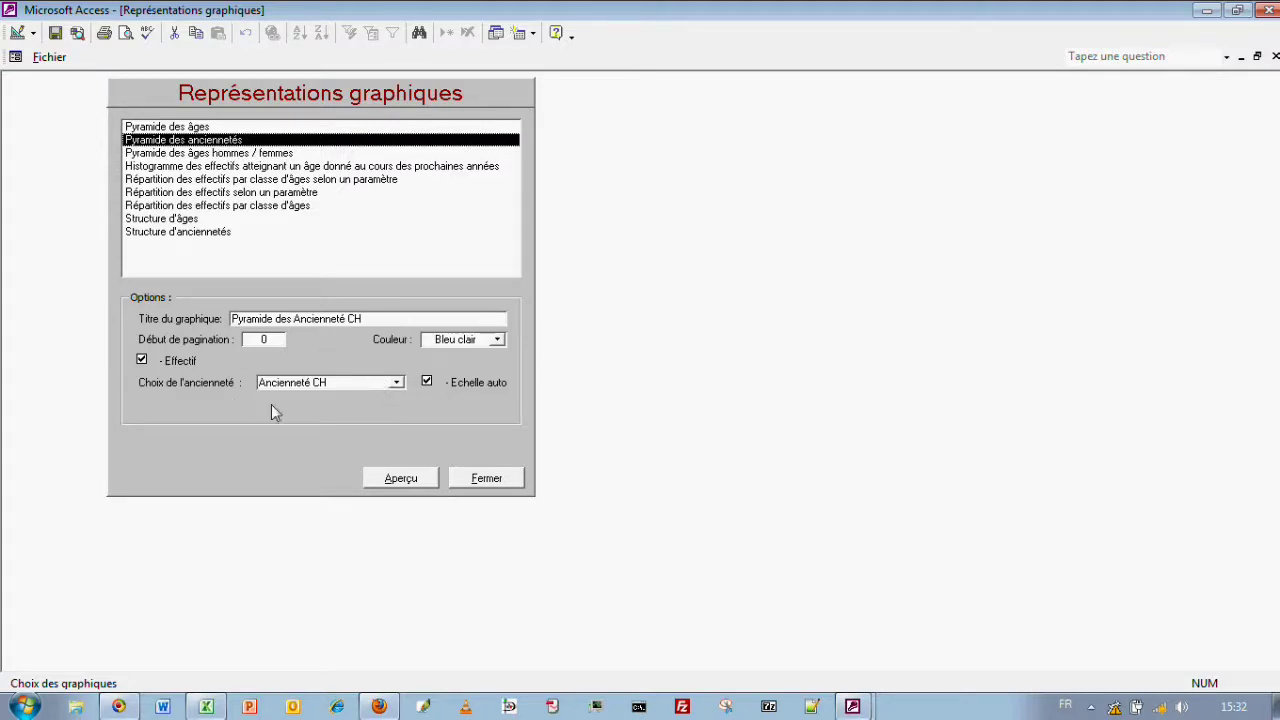
pyautogui.click(397, 384)
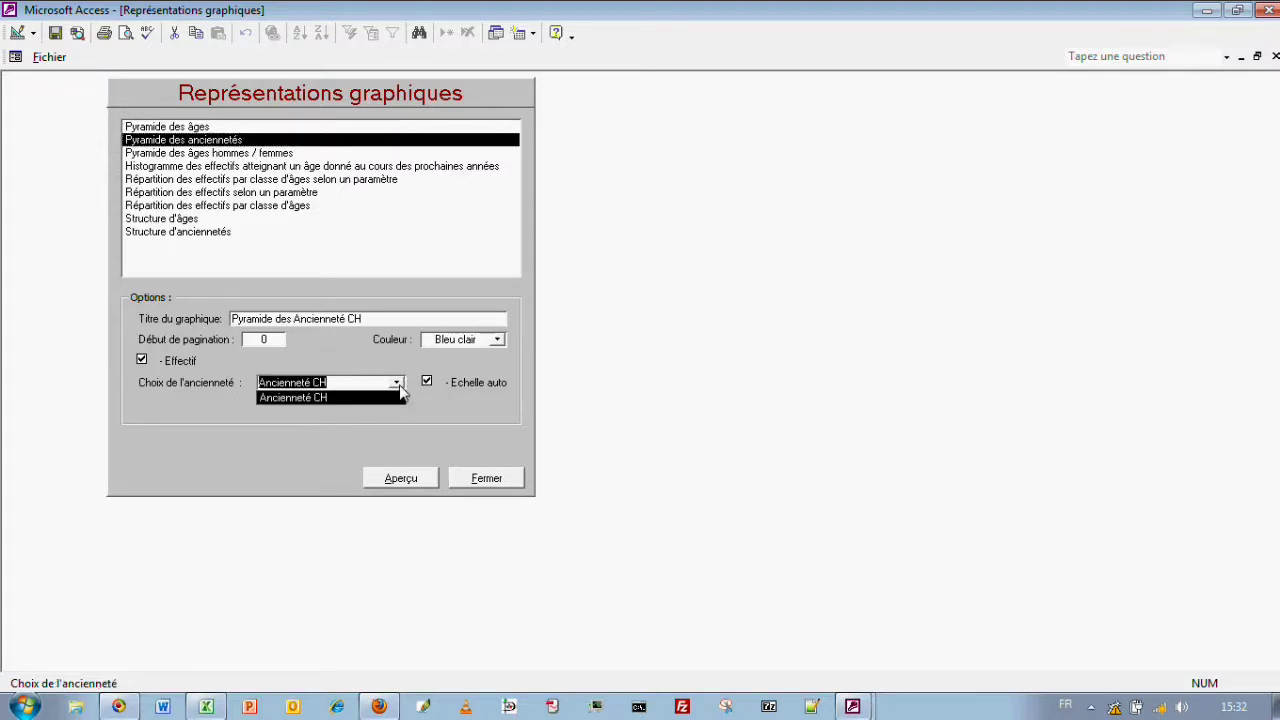
pyautogui.click(398, 386)
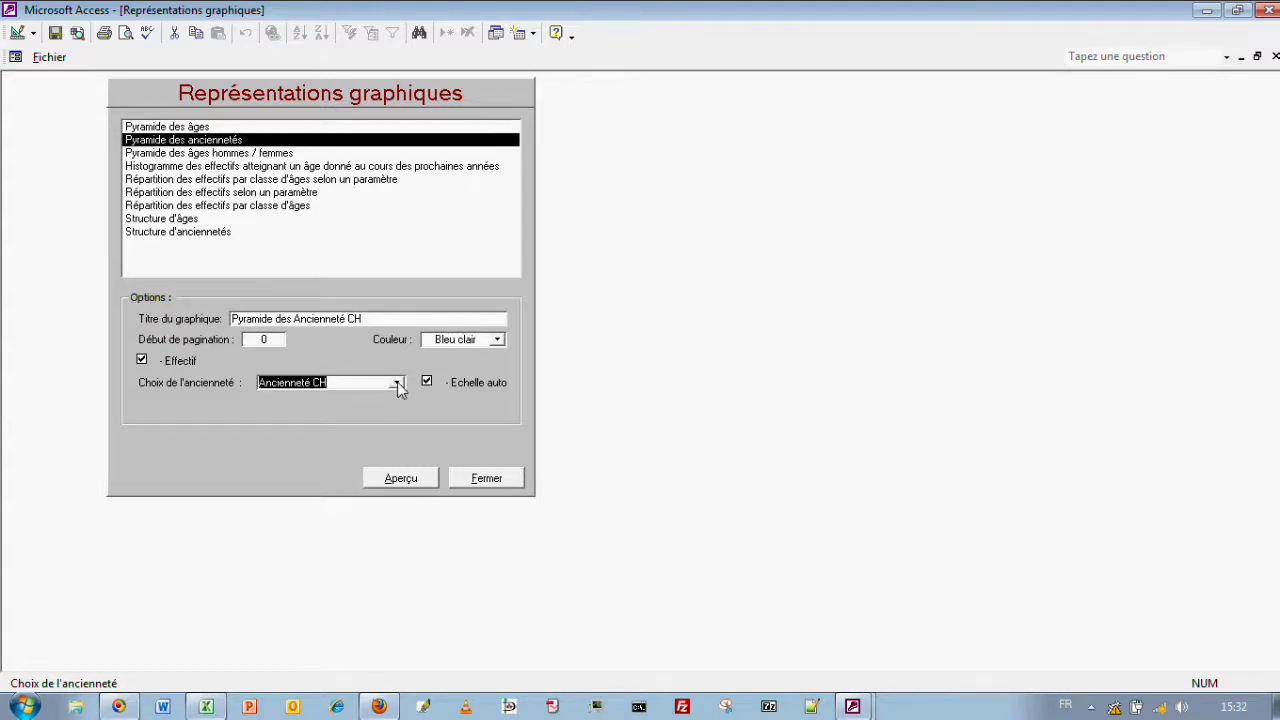
pyautogui.click(397, 384)
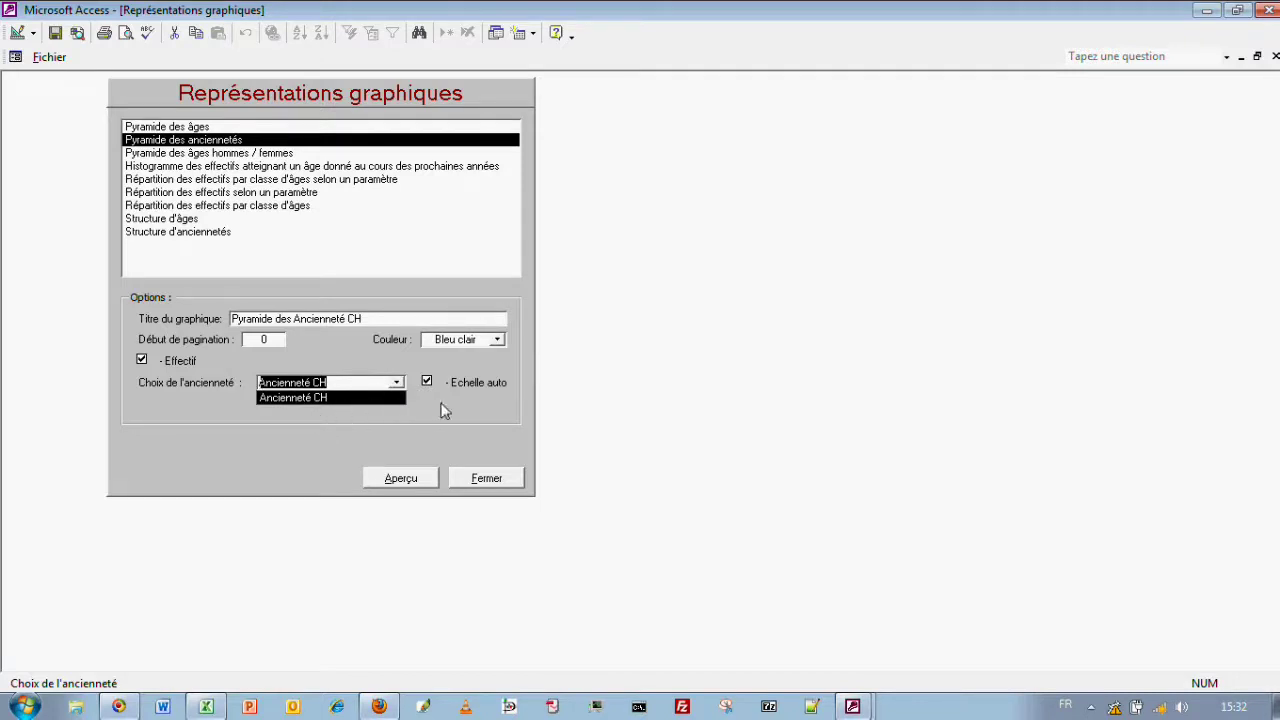
pyautogui.click(377, 402)
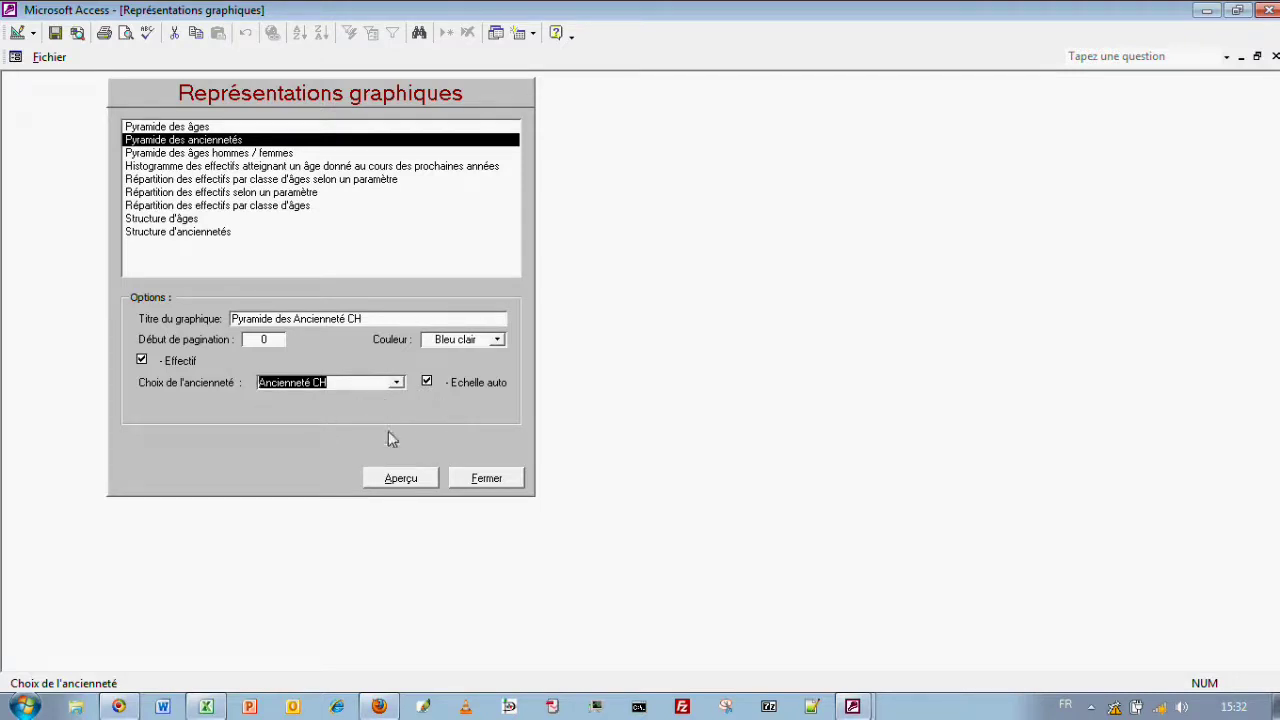
# - Preview the seniority pyramid for Ancienneté CH and export it to Excel
pyautogui.click(401, 479)
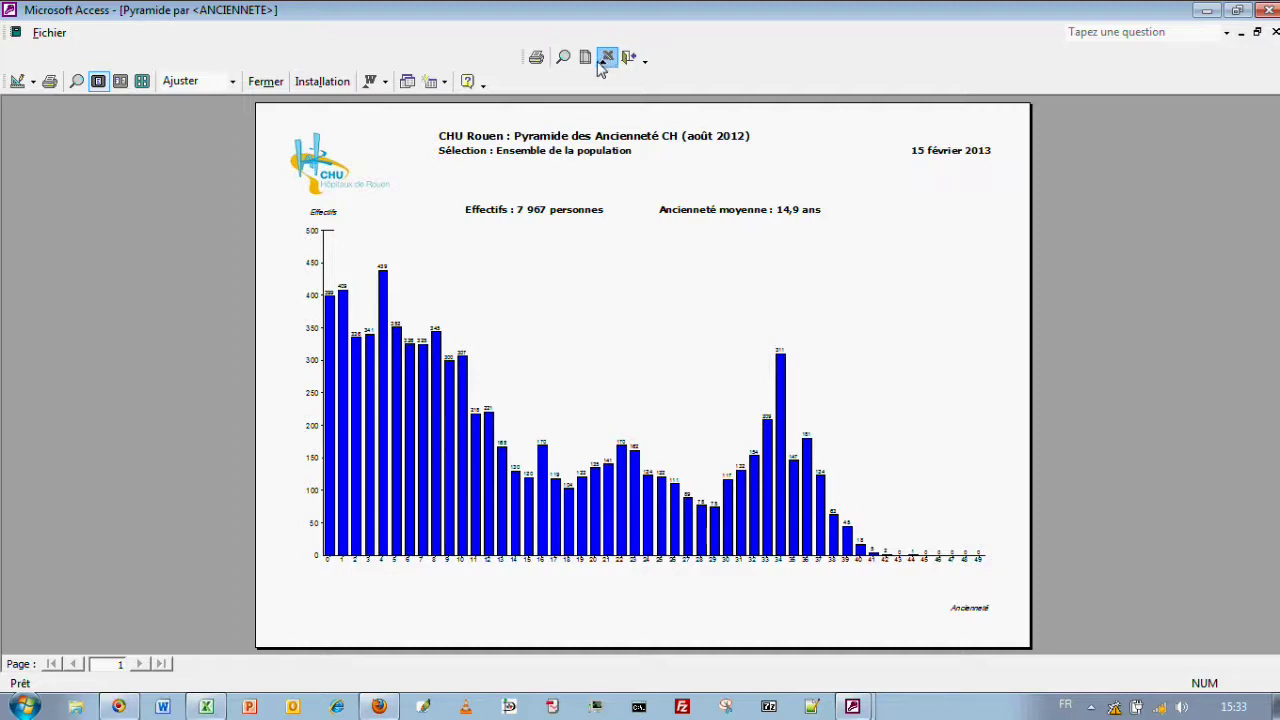
pyautogui.click(604, 59)
pyautogui.click(1123, 320)
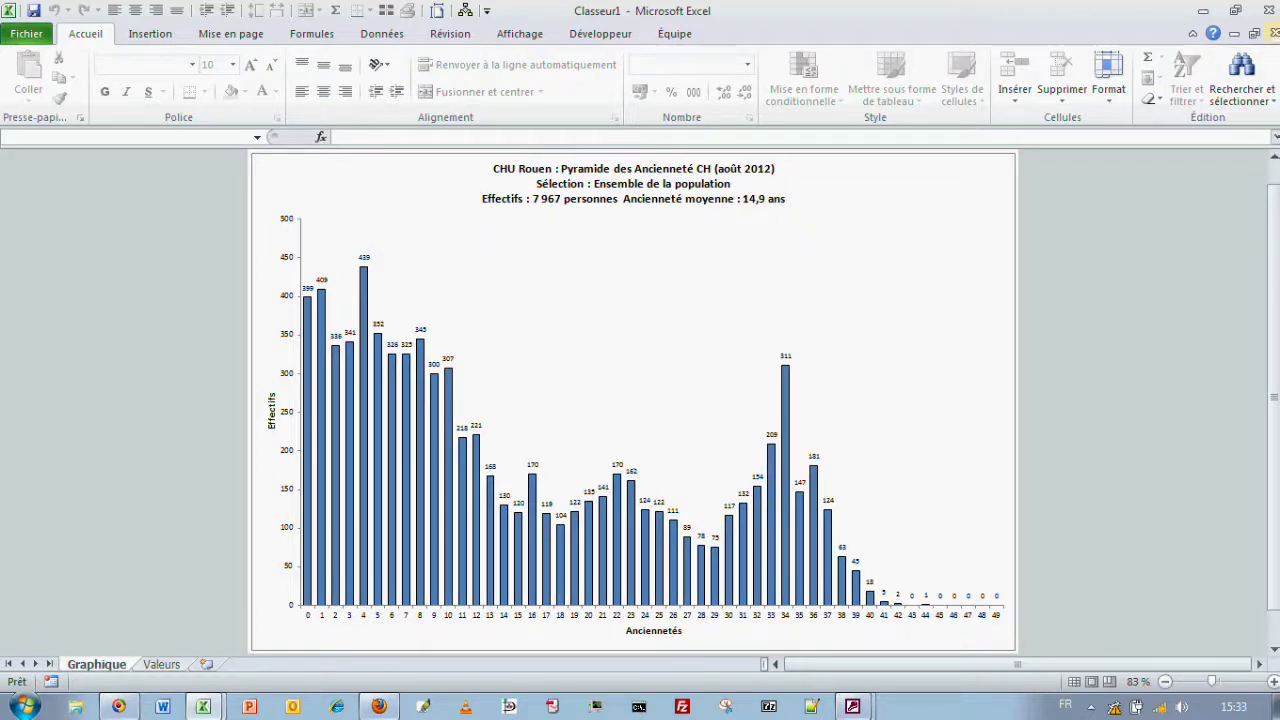
# - Close the exported seniority workbook without saving and return to the list of graphic representations
pyautogui.click(1274, 34)
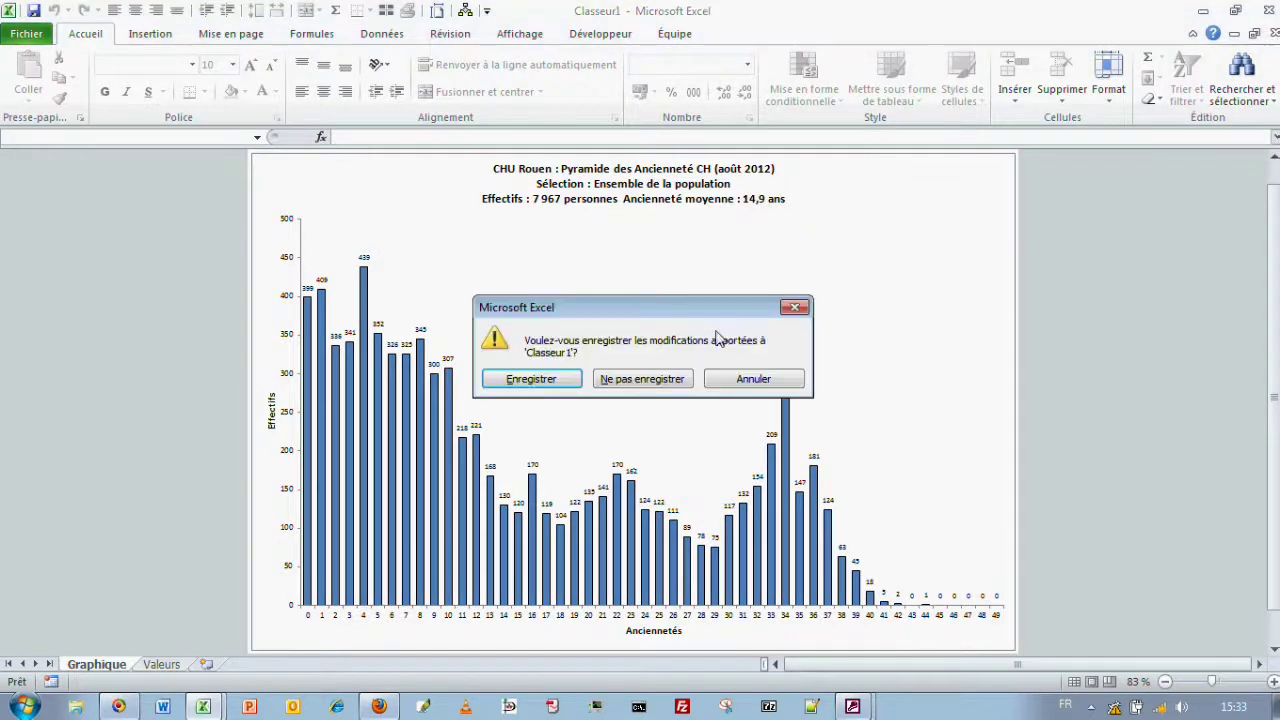
pyautogui.click(645, 389)
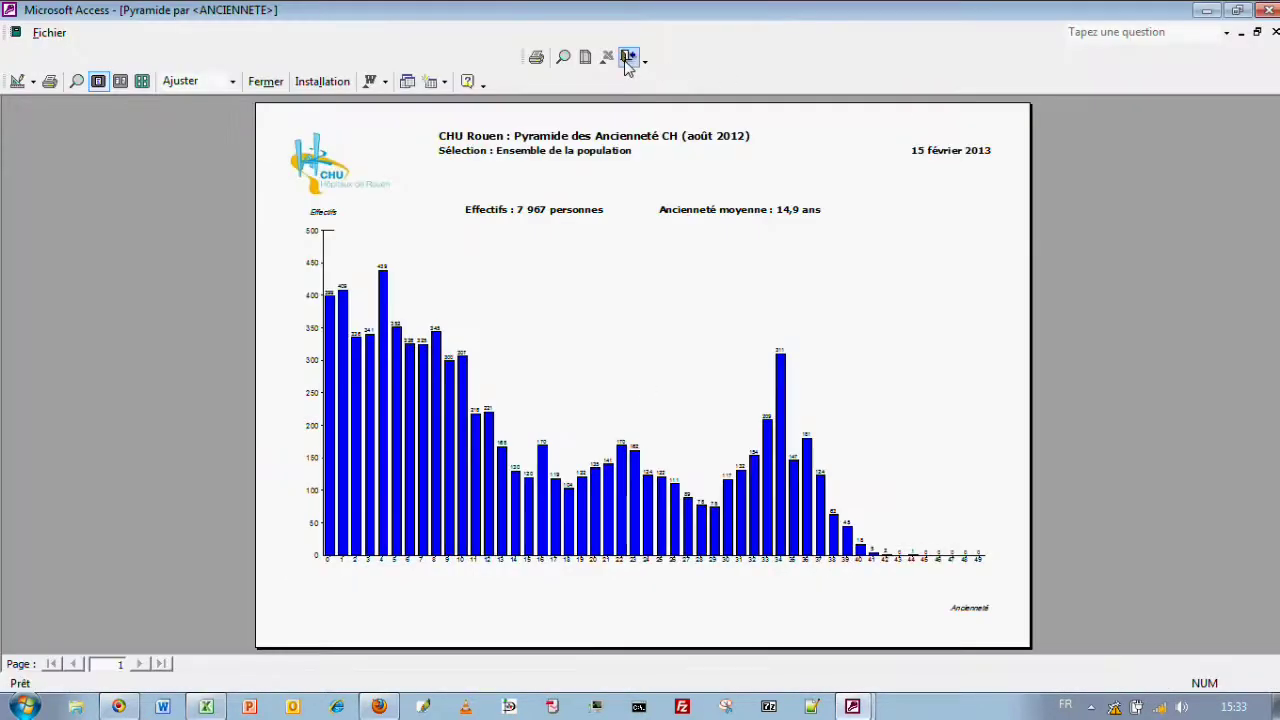
pyautogui.click(629, 58)
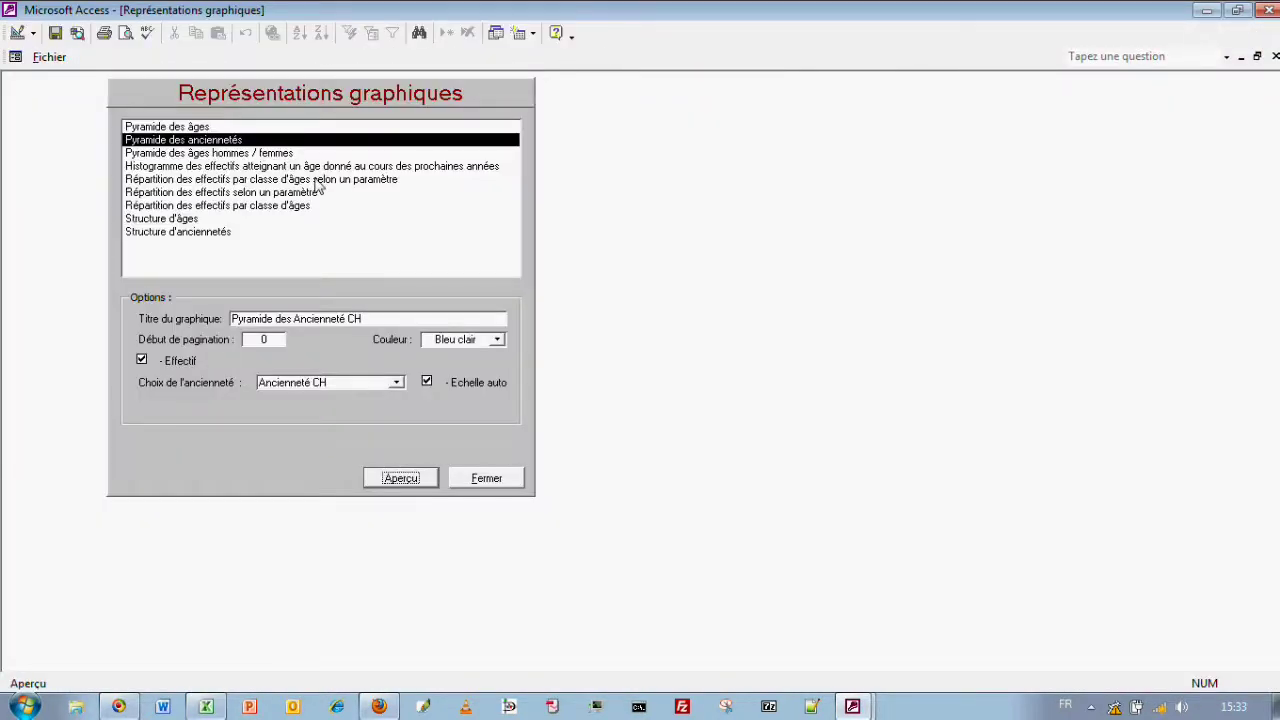
# - Generate the Structure d'âges par pôle scatter chart with Pole as its field, and preview it in Excel
pyautogui.click(172, 220)
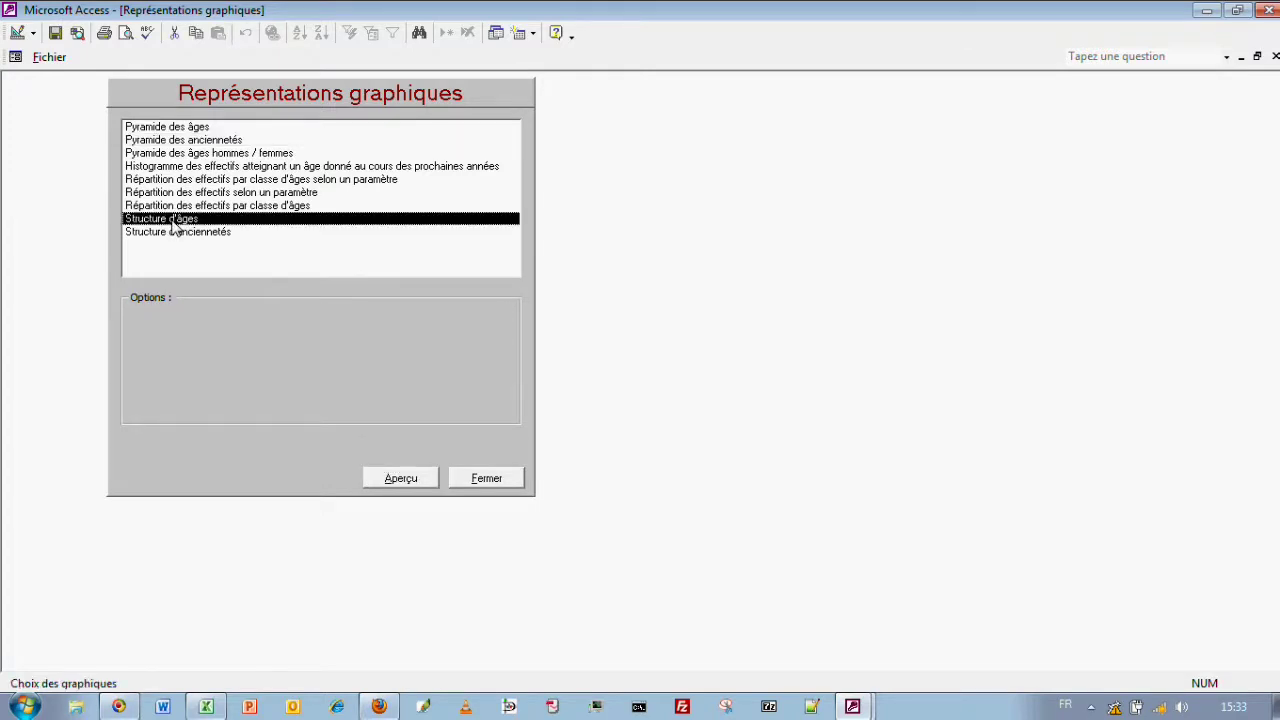
pyautogui.click(400, 478)
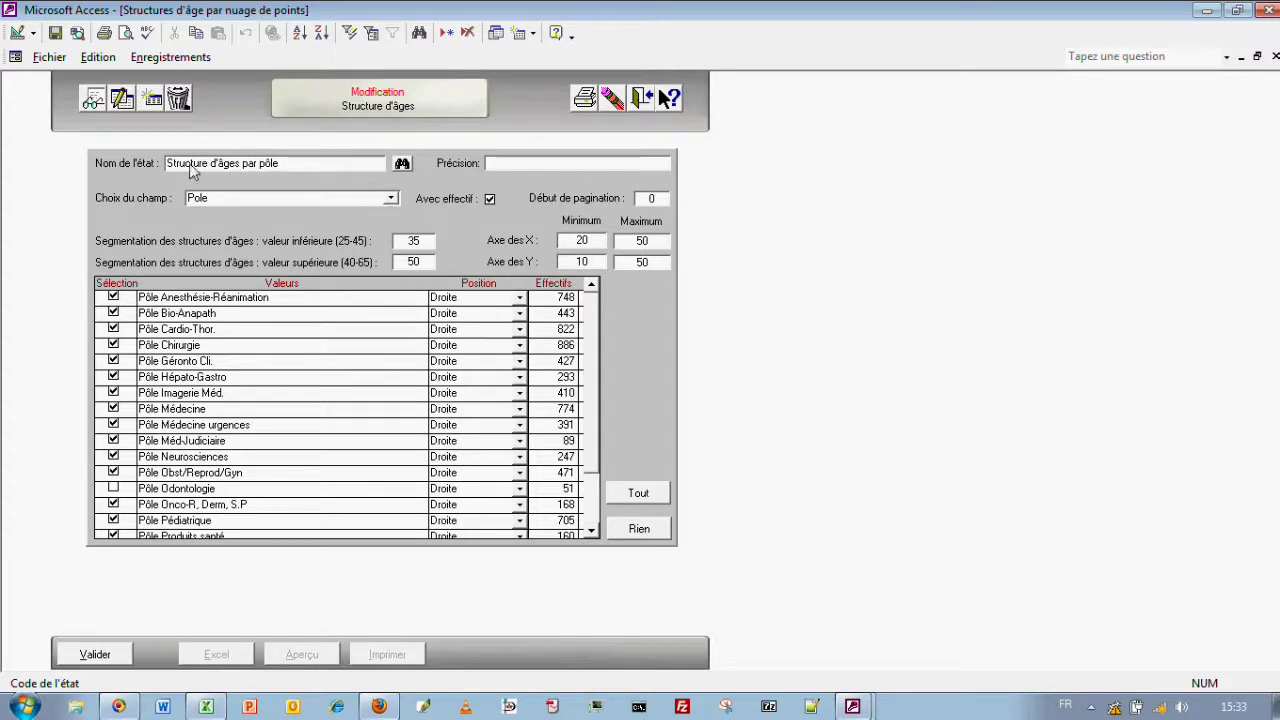
pyautogui.click(396, 199)
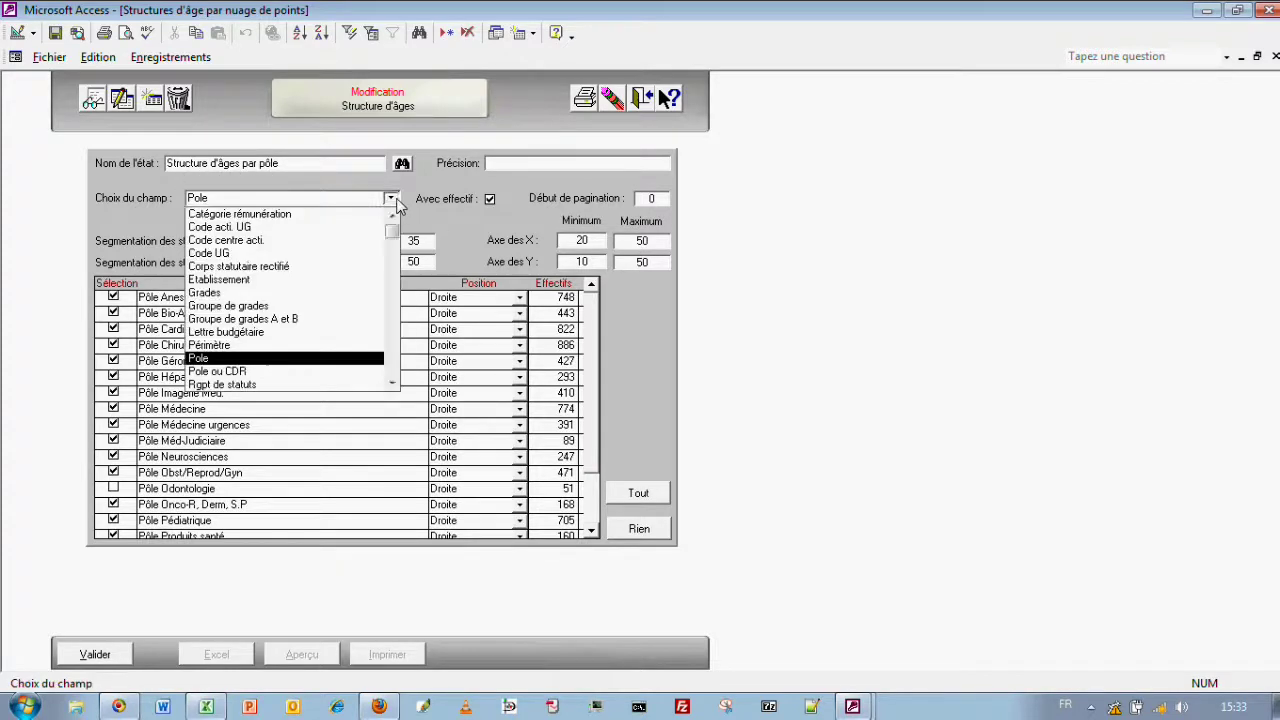
pyautogui.click(826, 291)
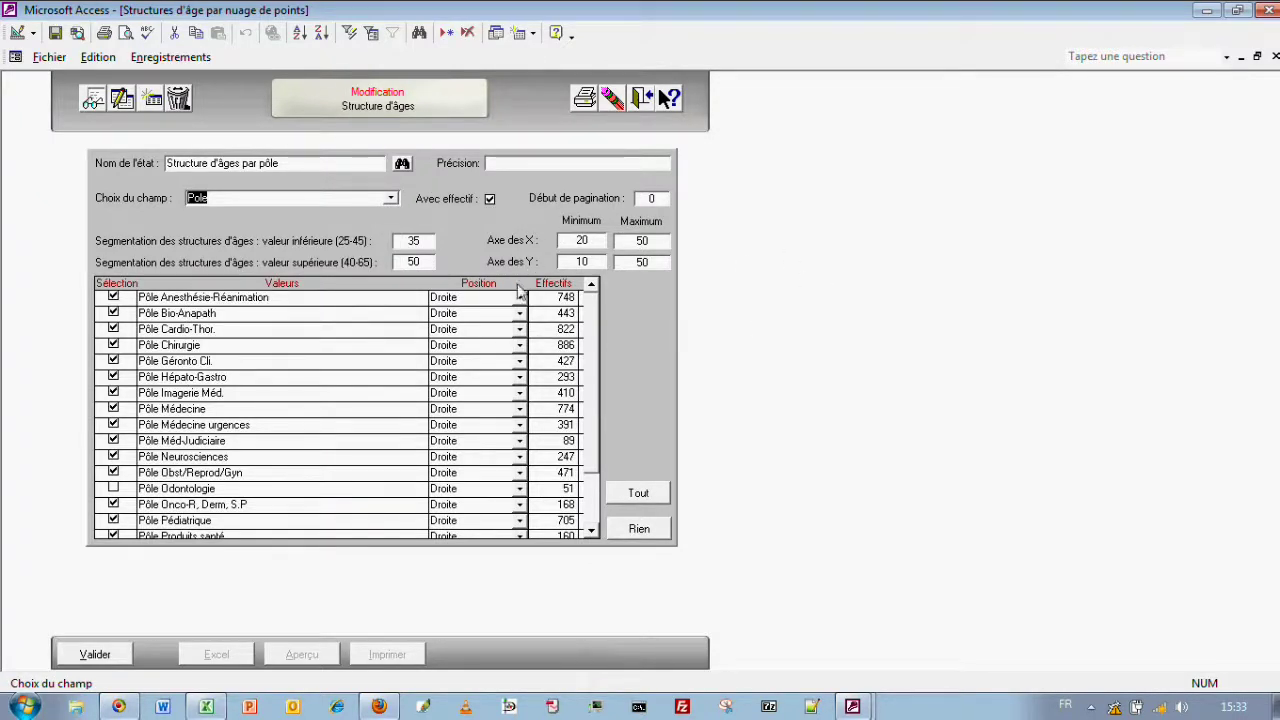
pyautogui.click(104, 656)
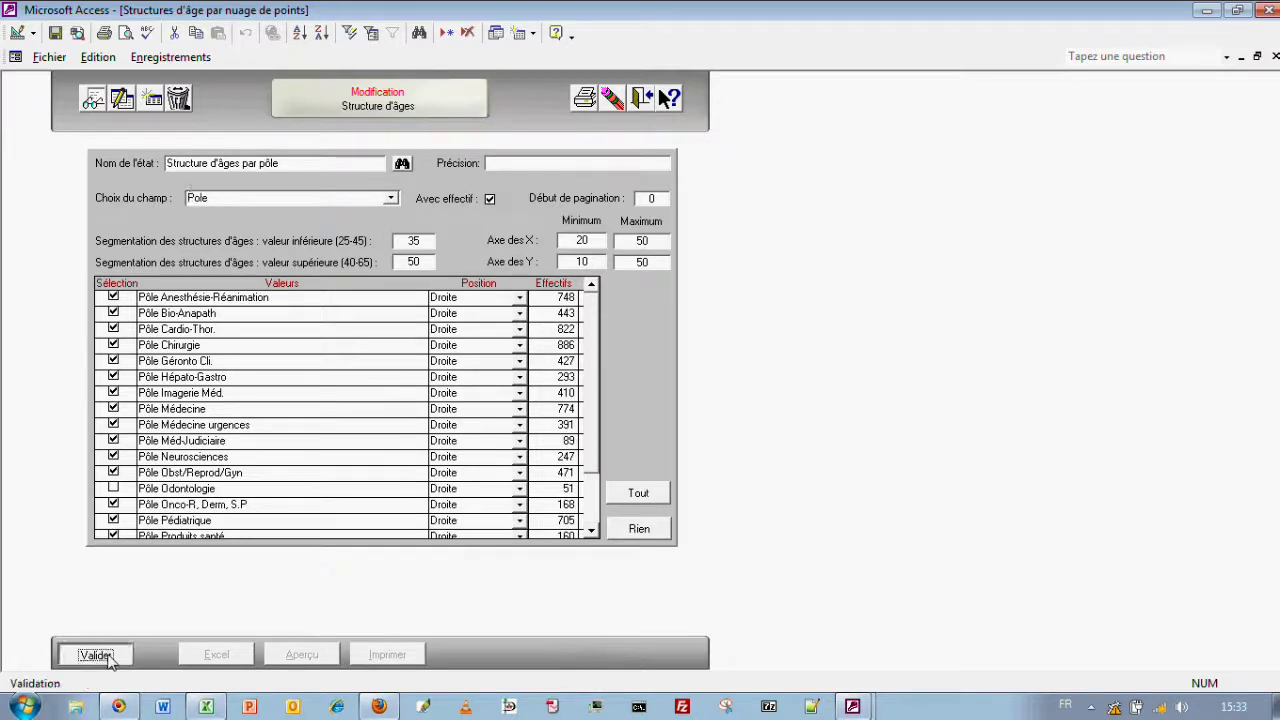
pyautogui.click(302, 656)
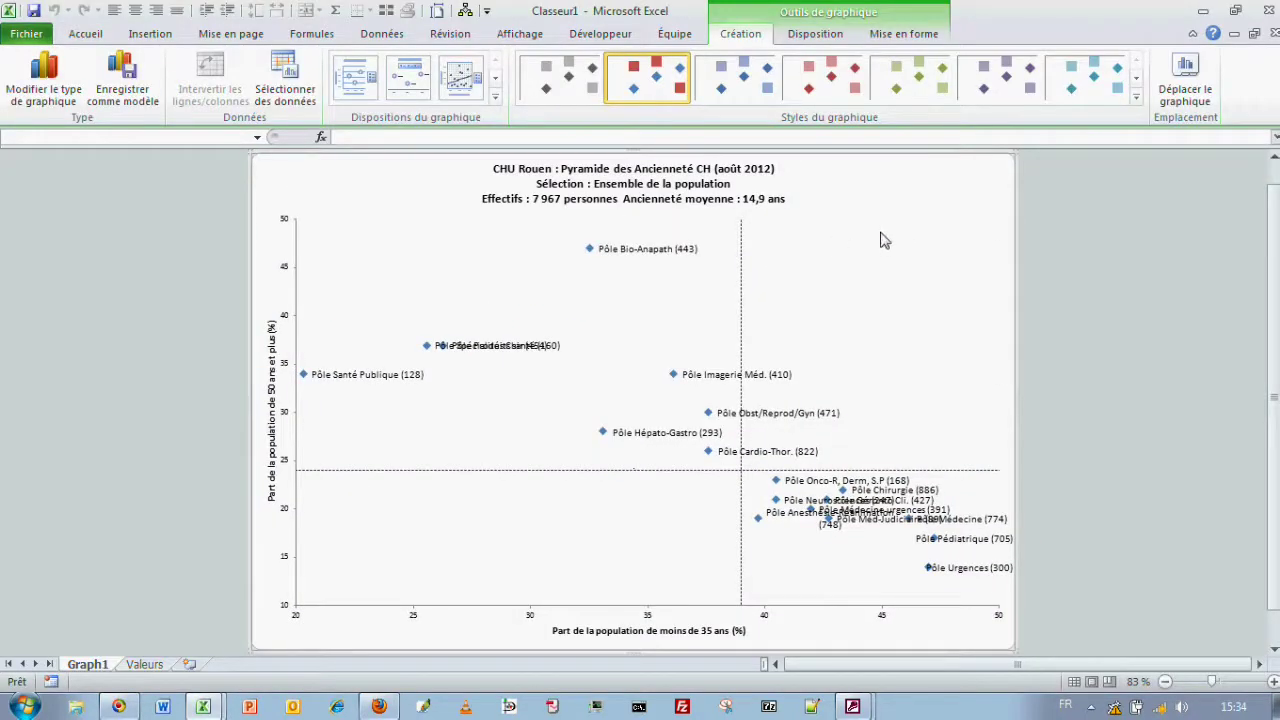
# - Delete the chart title from the age structure scatter chart
pyautogui.click(676, 186)
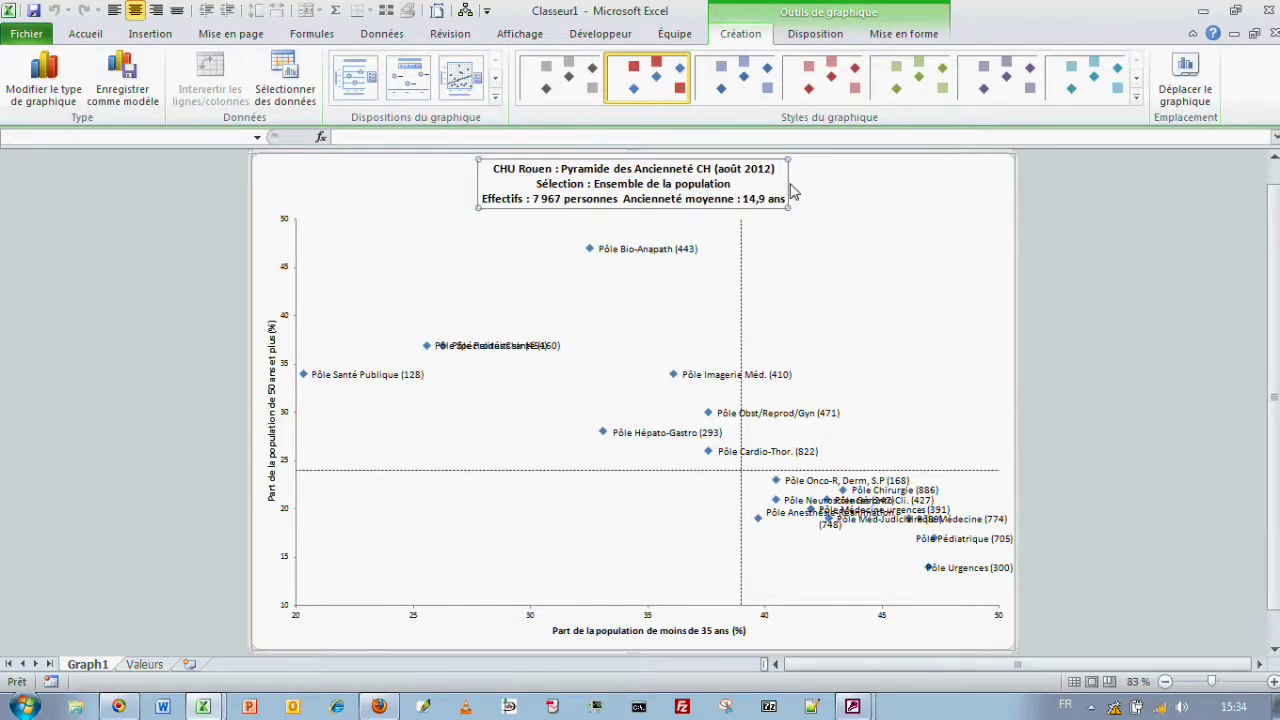
pyautogui.press('Delete')
pyautogui.click(1076, 243)
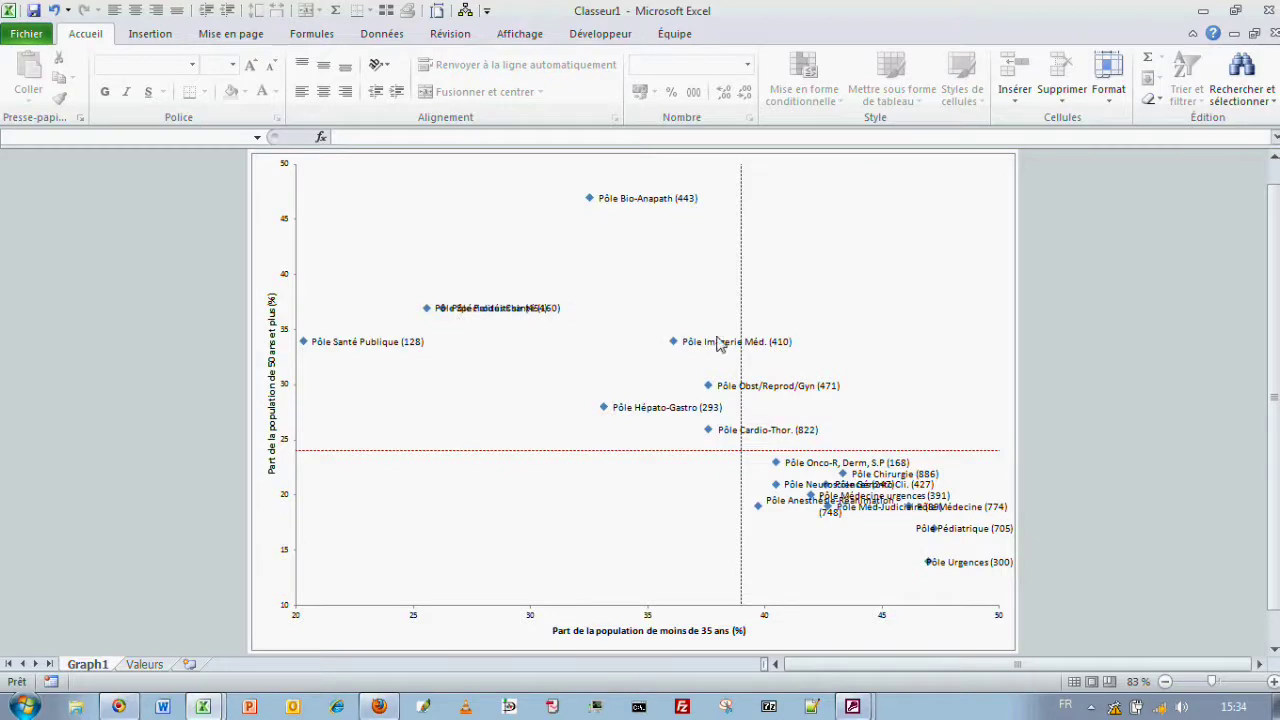
# - Move the Pôle Spécialités Chir label above the overlapping Pôle Produits santé label and check the two points they belong to
pyautogui.click(444, 316)
pyautogui.click(445, 320)
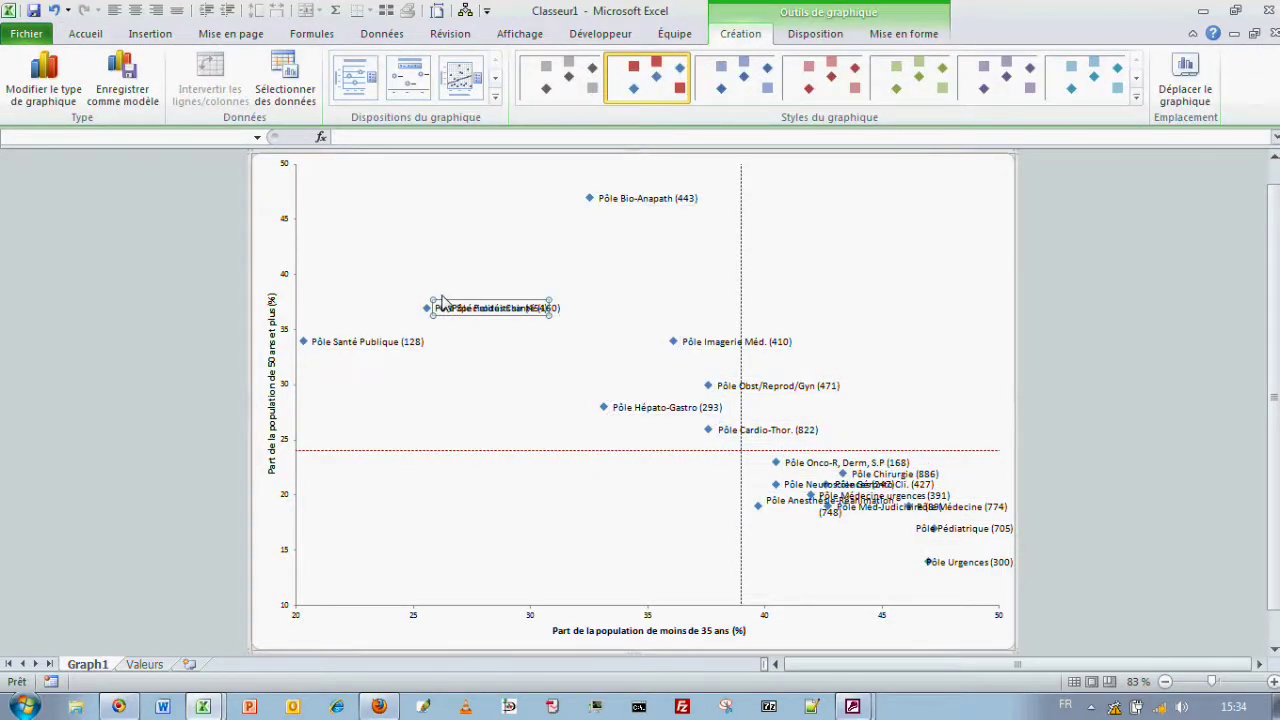
pyautogui.moveTo(443, 302); pyautogui.dragTo(443, 284)
pyautogui.click(470, 336)
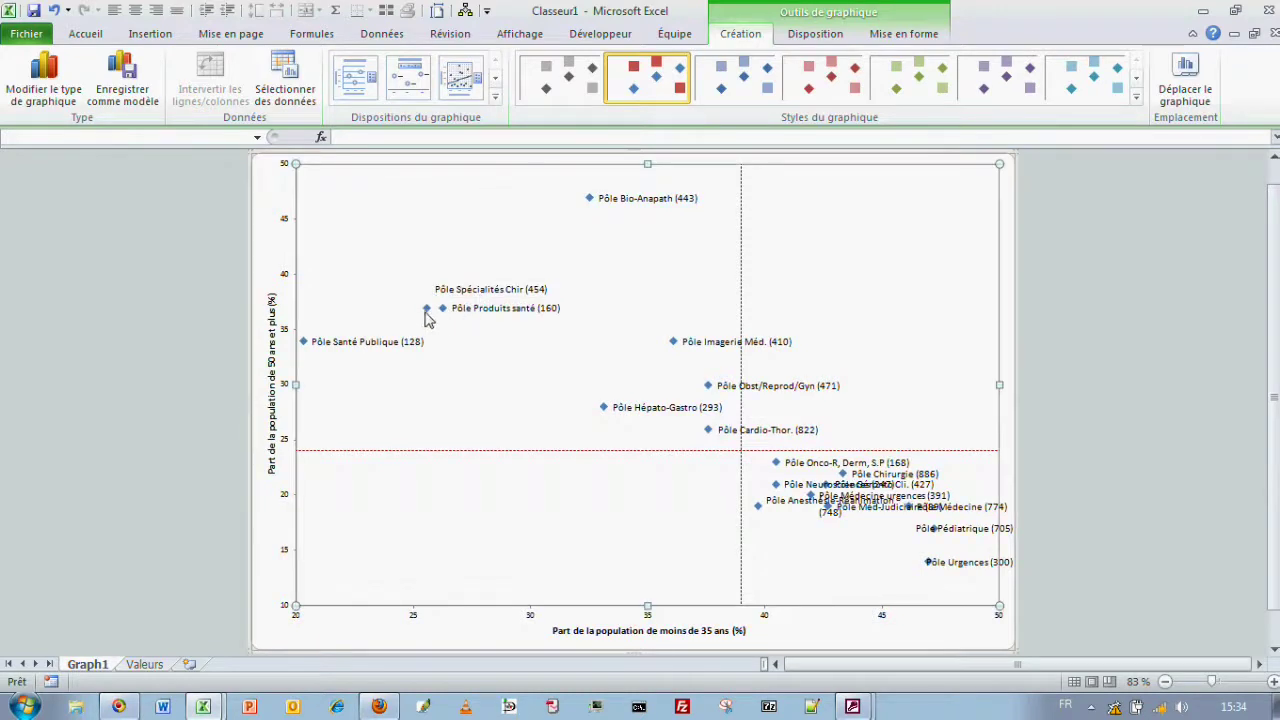
pyautogui.click(430, 310)
pyautogui.click(428, 309)
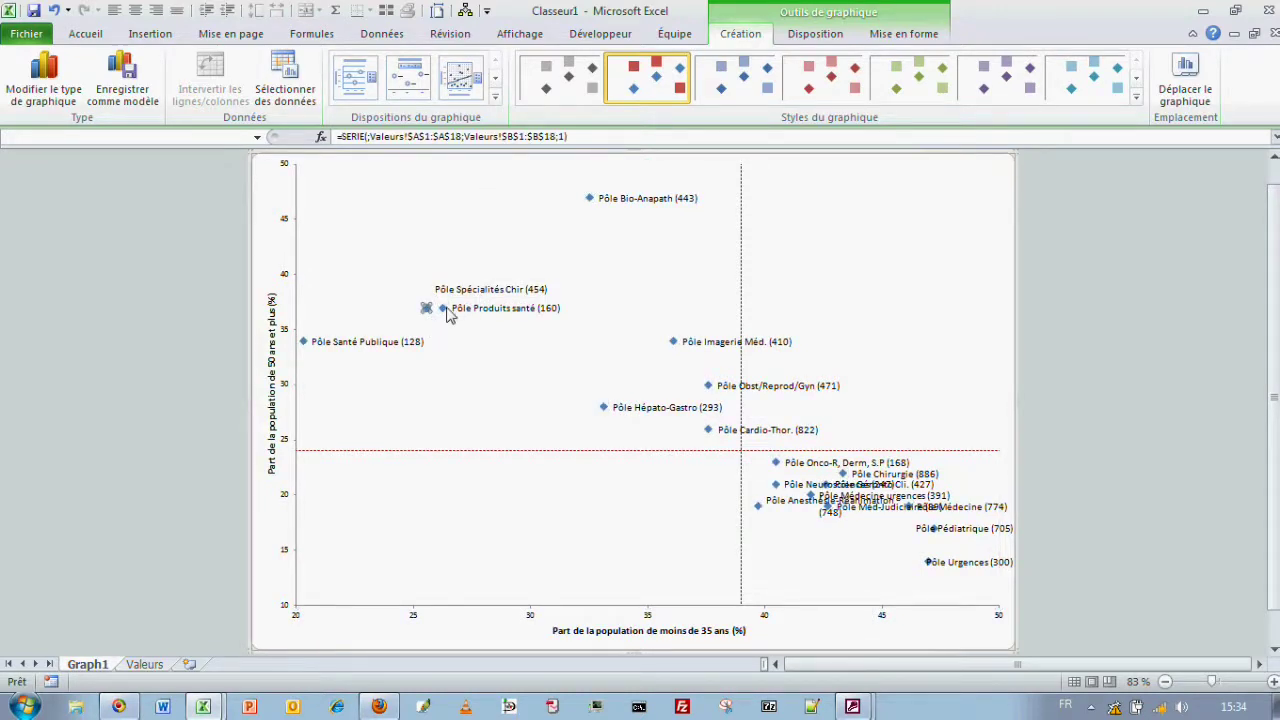
pyautogui.click(443, 310)
pyautogui.click(1070, 466)
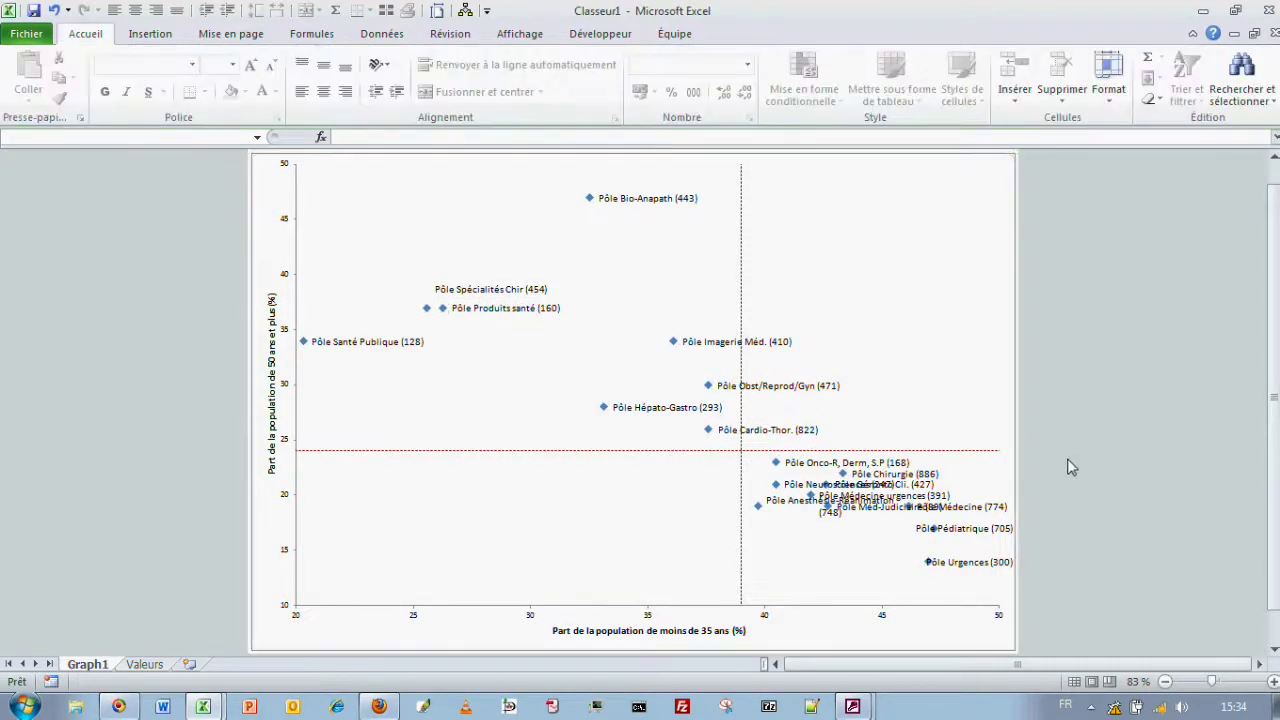
# - Move the Pôle Urgences label to the left of its point on the scatter chart
pyautogui.click(975, 566)
pyautogui.click(977, 568)
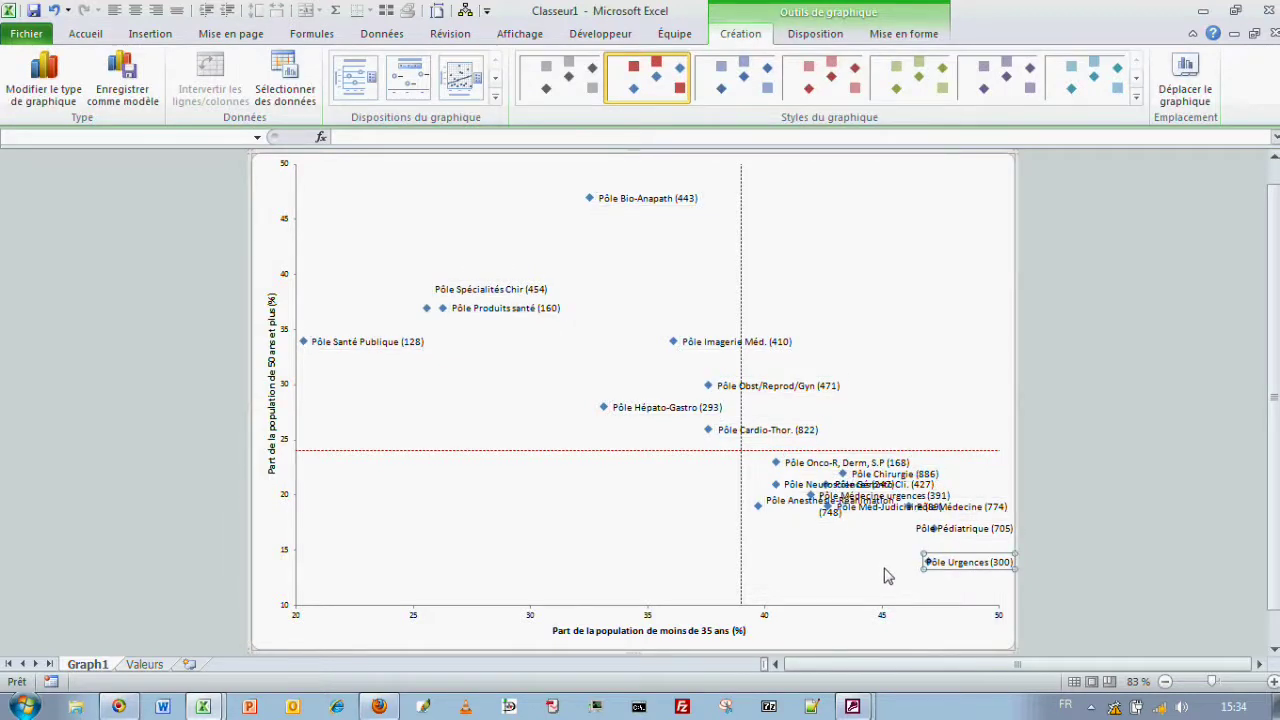
pyautogui.moveTo(888, 575); pyautogui.dragTo(882, 574)
pyautogui.click(1054, 562)
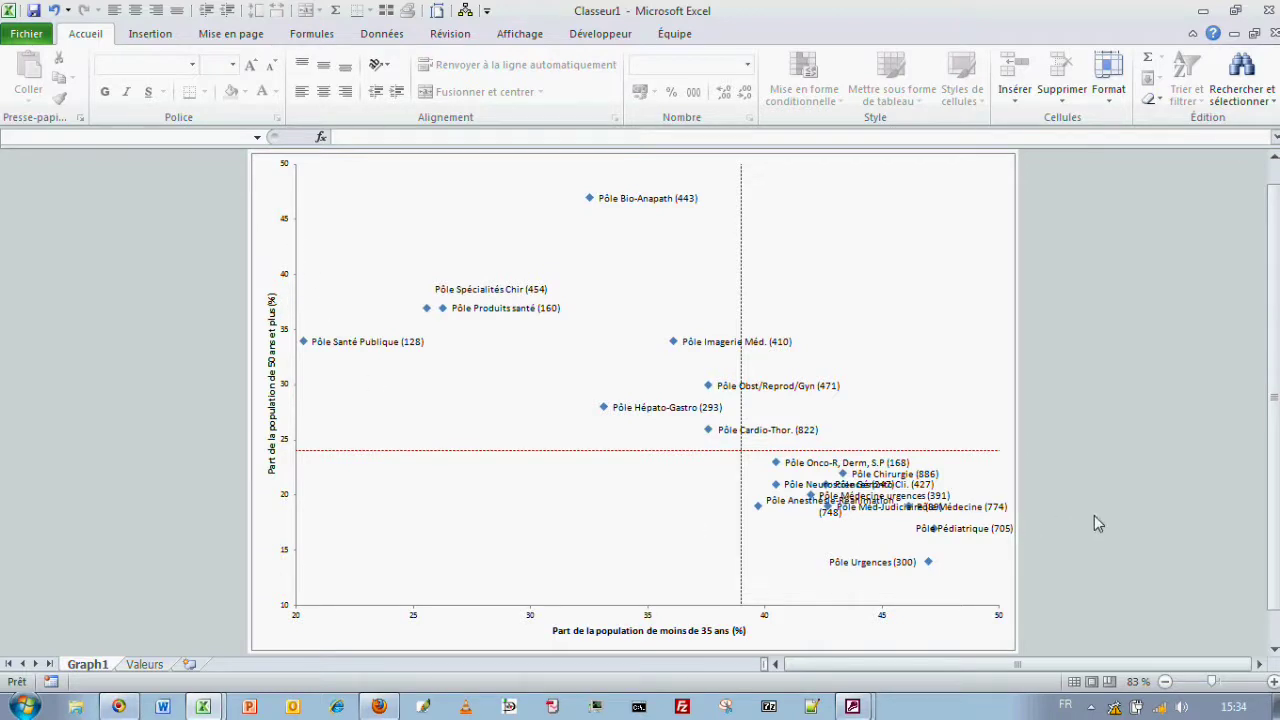
# - Examine the positions of Pôle Urgences and Pôle Santé Publique against the shares of staff under 35 and 50 and over
pyautogui.click(889, 566)
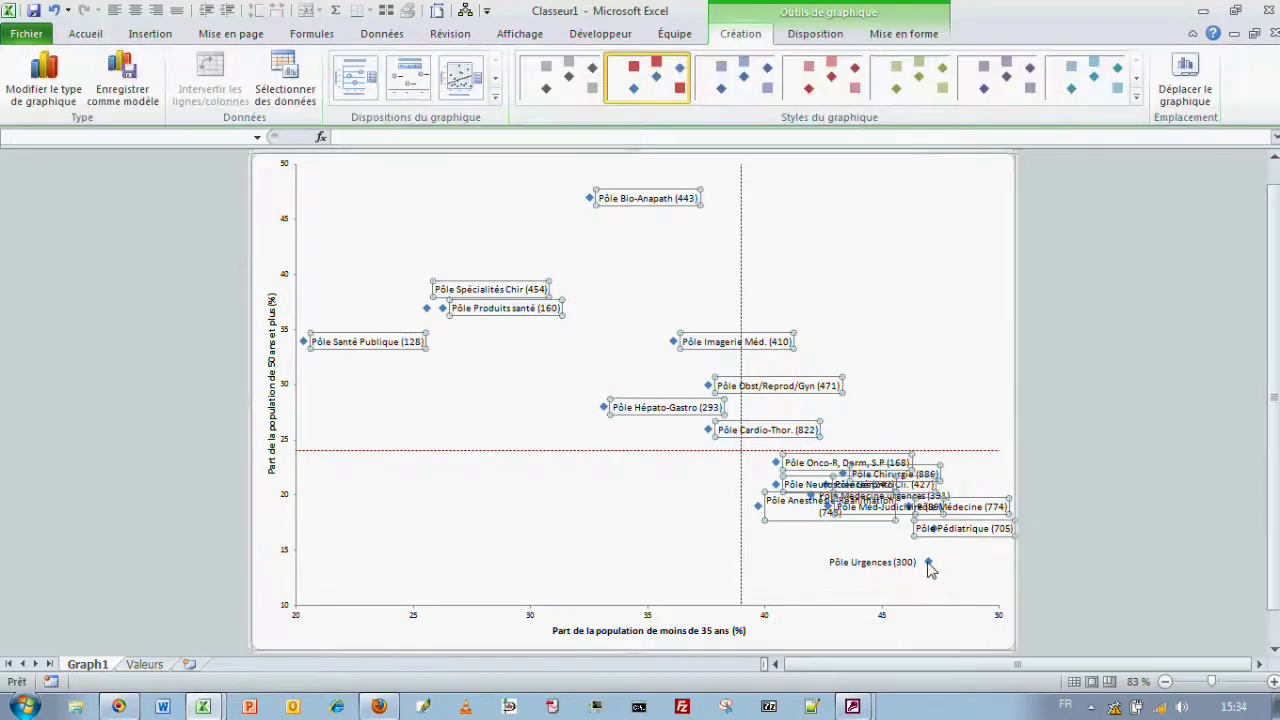
pyautogui.click(929, 564)
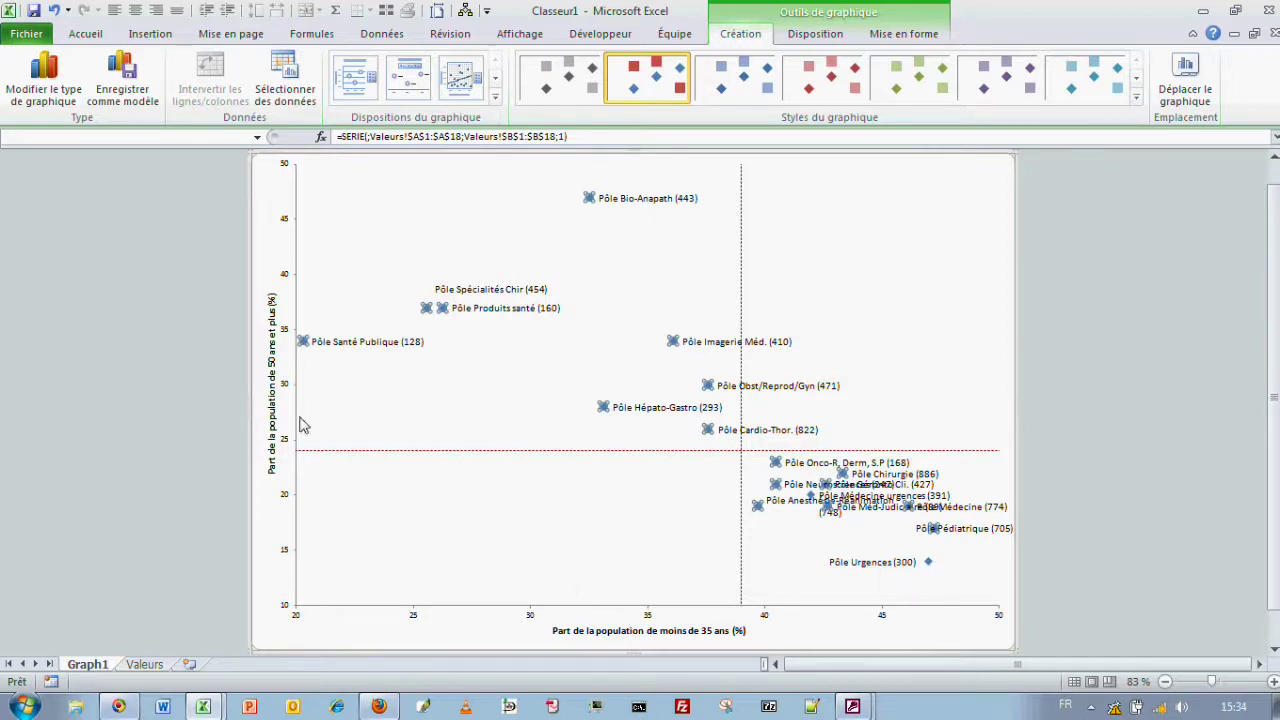
pyautogui.click(905, 562)
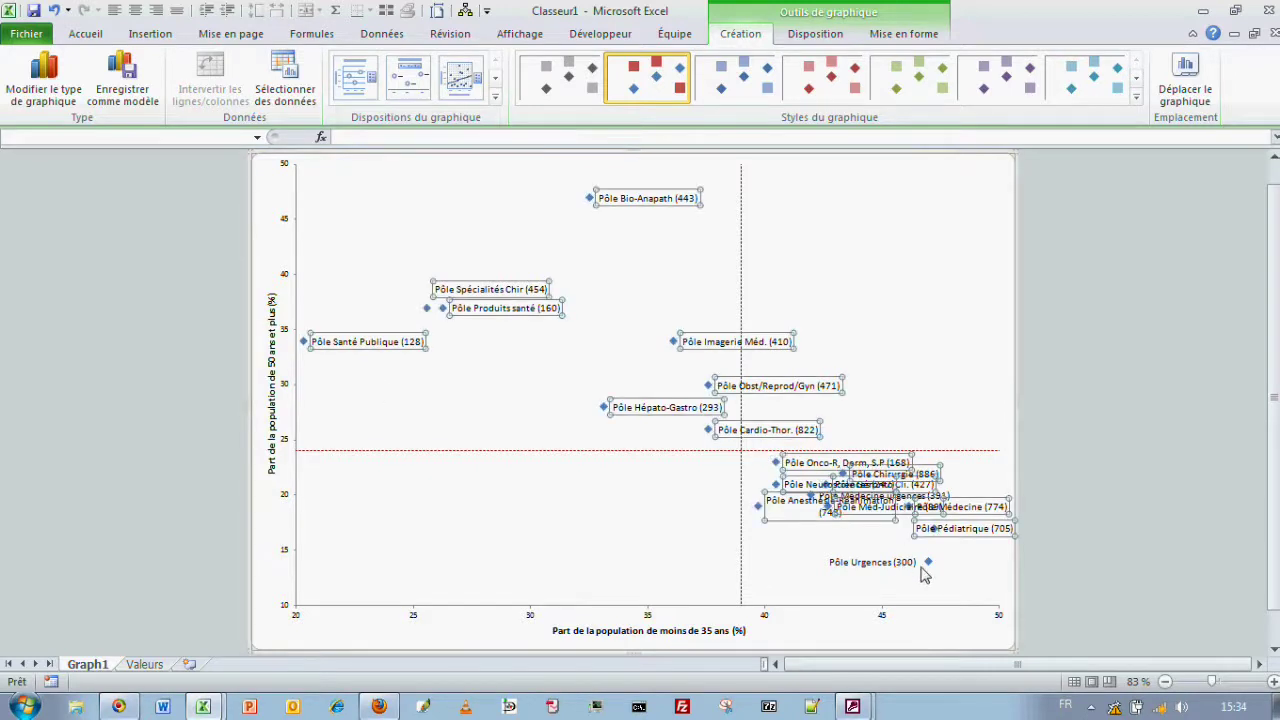
pyautogui.click(926, 566)
pyautogui.click(929, 564)
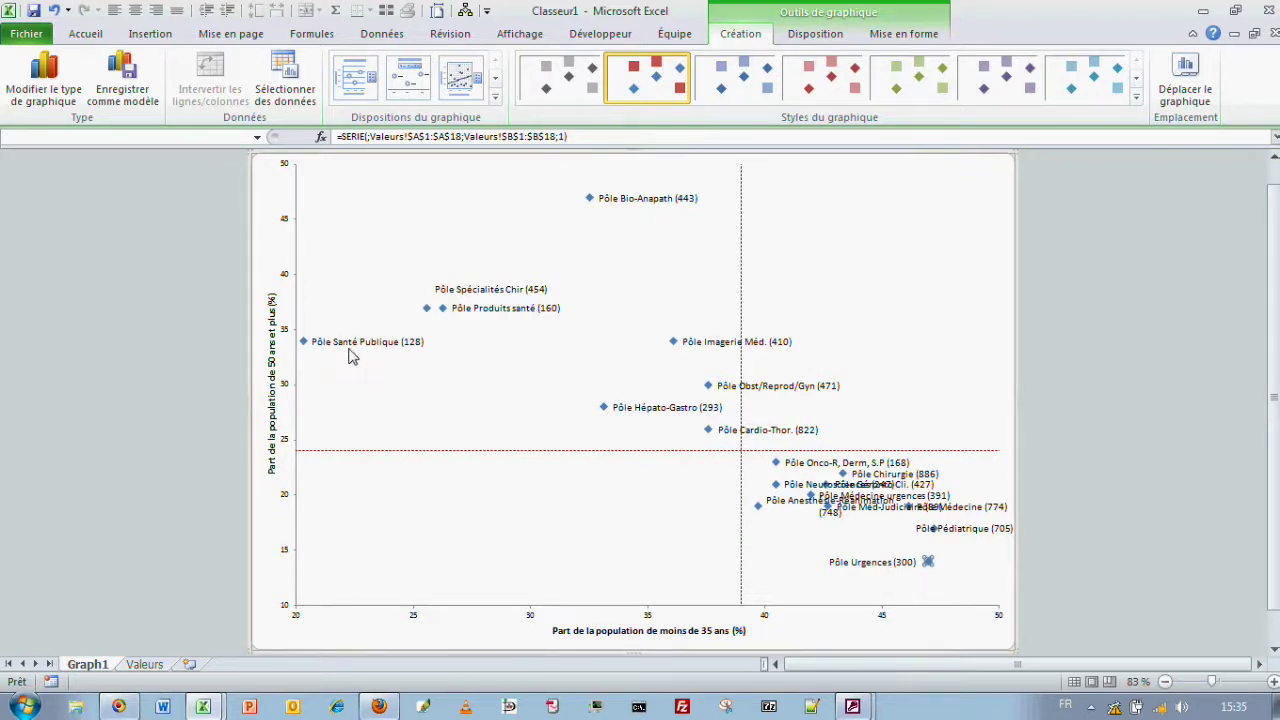
pyautogui.click(378, 344)
pyautogui.click(389, 357)
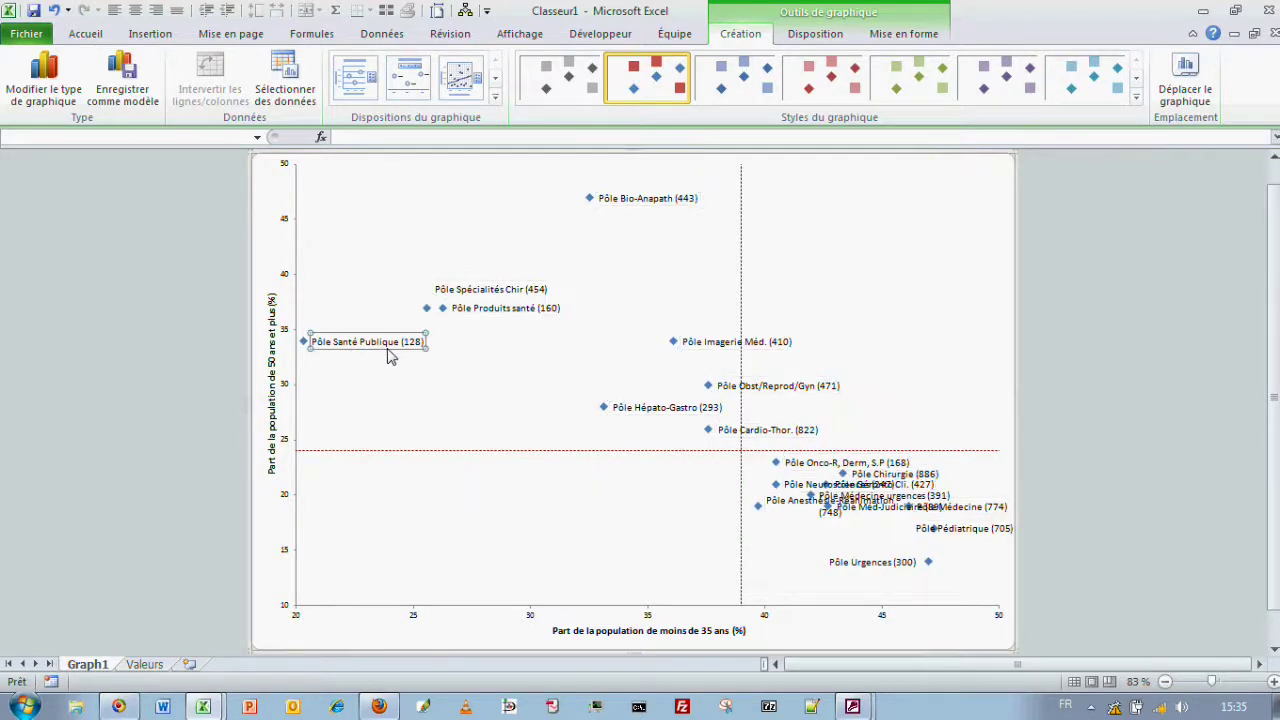
pyautogui.click(1103, 349)
pyautogui.scroll(1, 1275, 178)
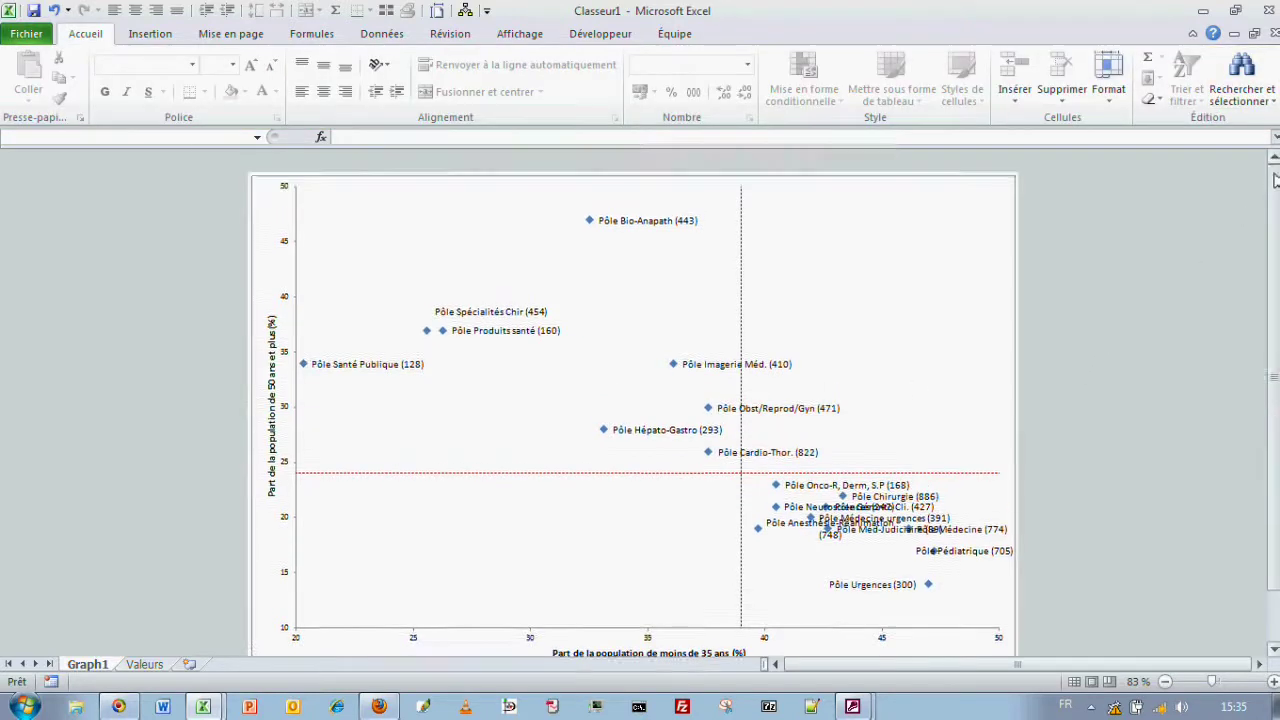
# - Close the scatter chart workbook without saving and leave Structure d'âges for the list of graphic representations
pyautogui.click(1273, 33)
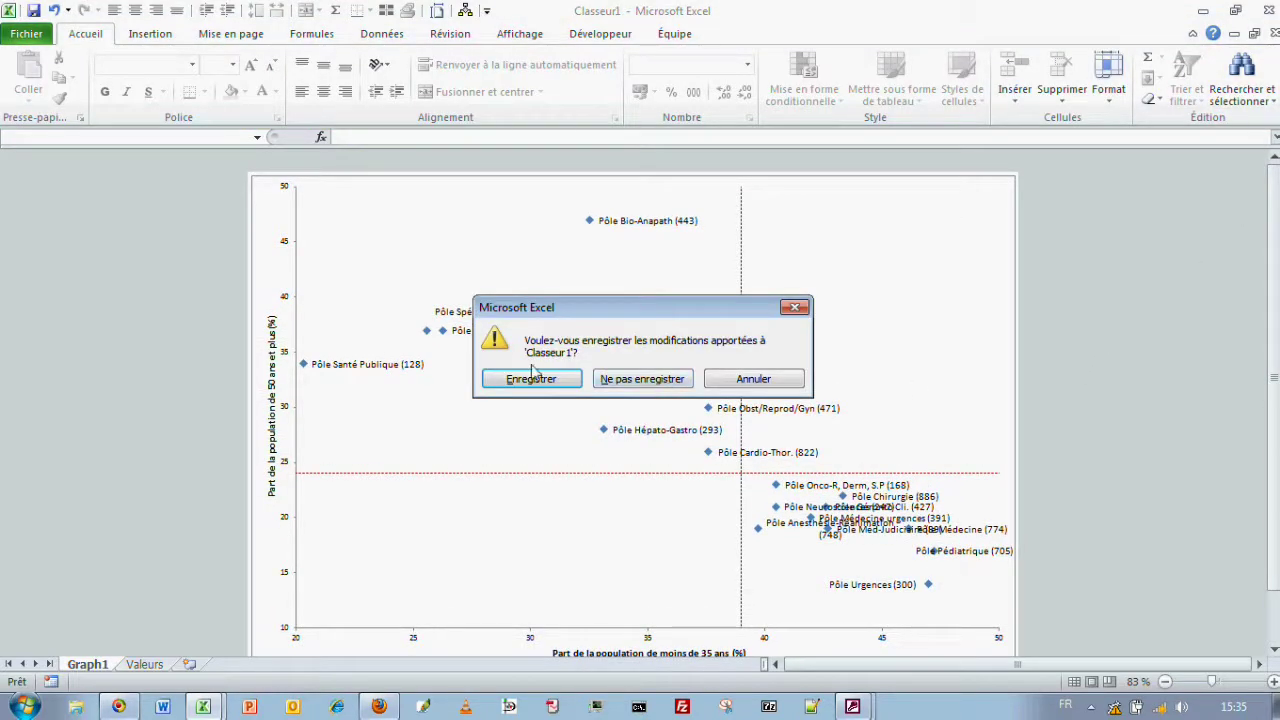
pyautogui.click(642, 379)
pyautogui.click(630, 58)
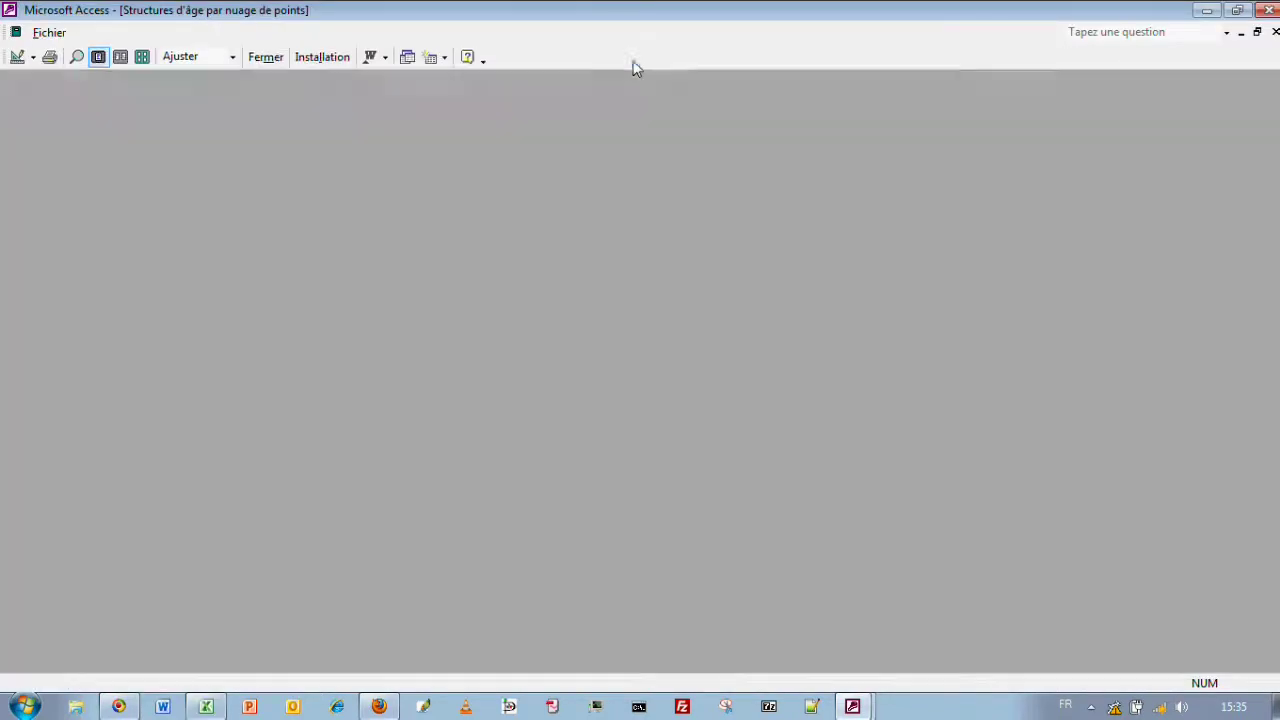
pyautogui.click(637, 100)
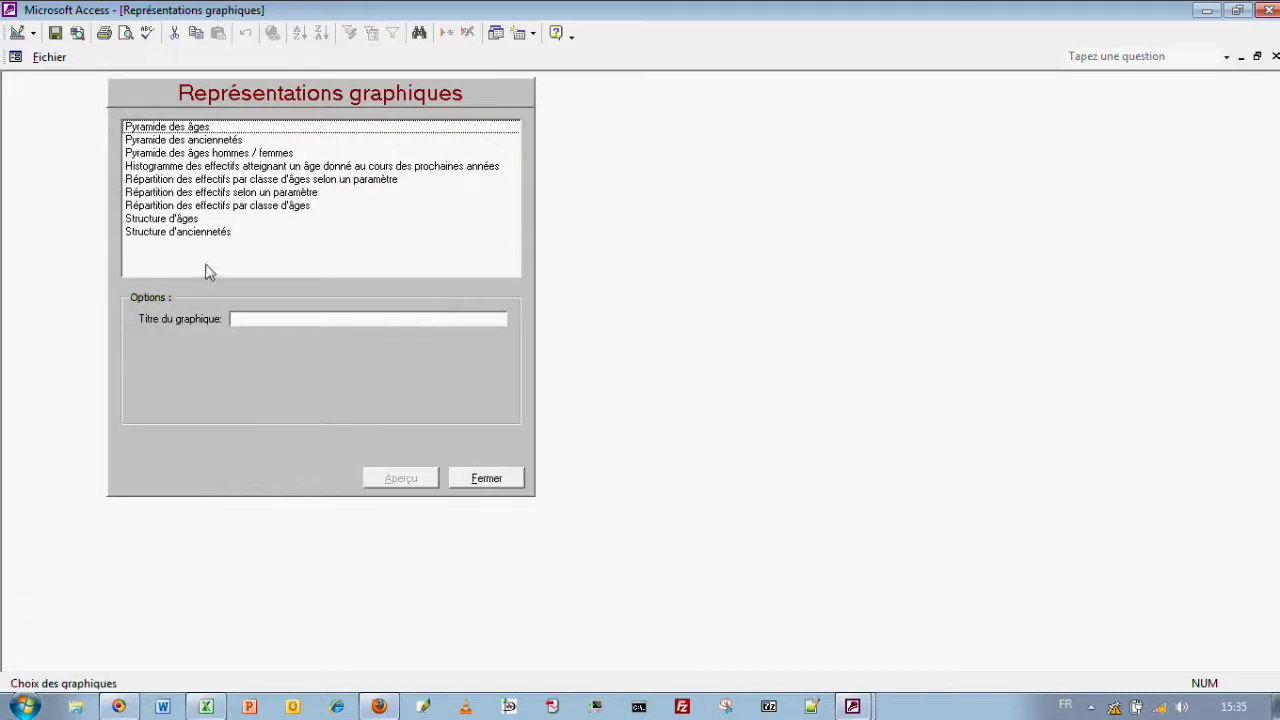
# - Leave the graphic representations and open the Liste spécifique edition from the Menu des Editions
pyautogui.click(196, 235)
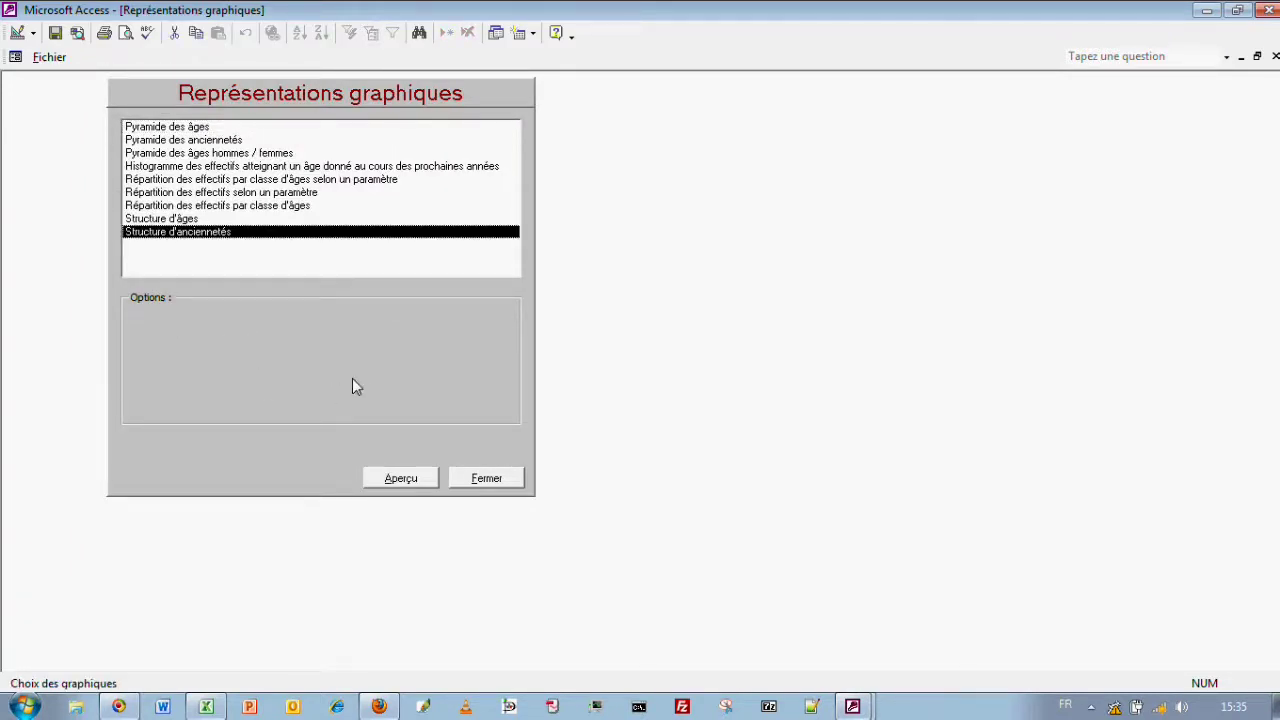
pyautogui.click(487, 478)
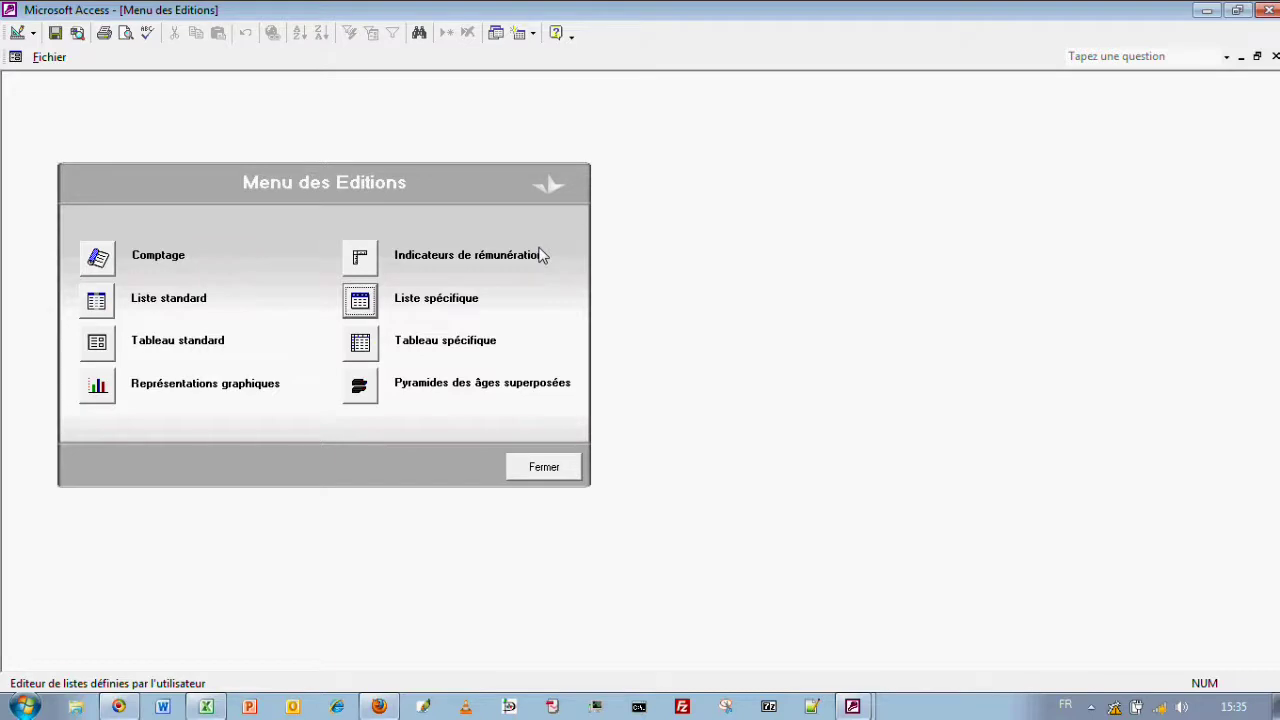
pyautogui.click(368, 308)
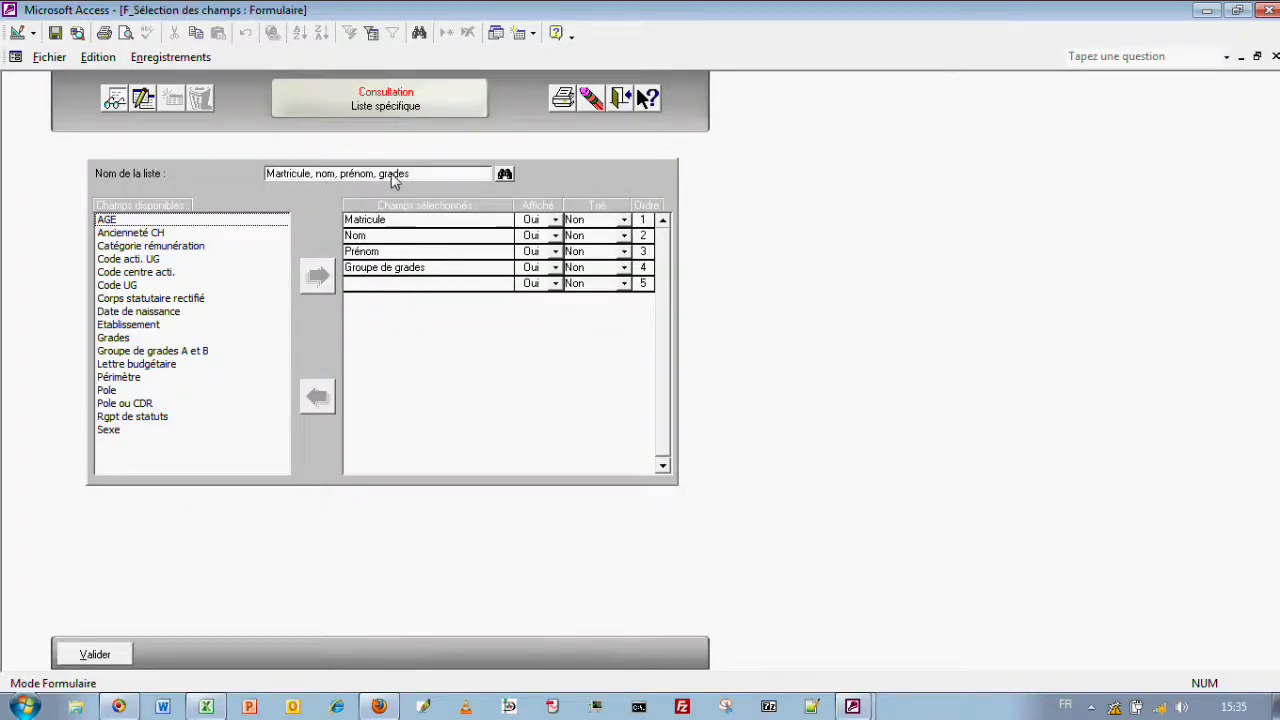
# - Add the Etablissement field to the "Martricule, nom, prénom, grades" list and run the list
pyautogui.click(143, 97)
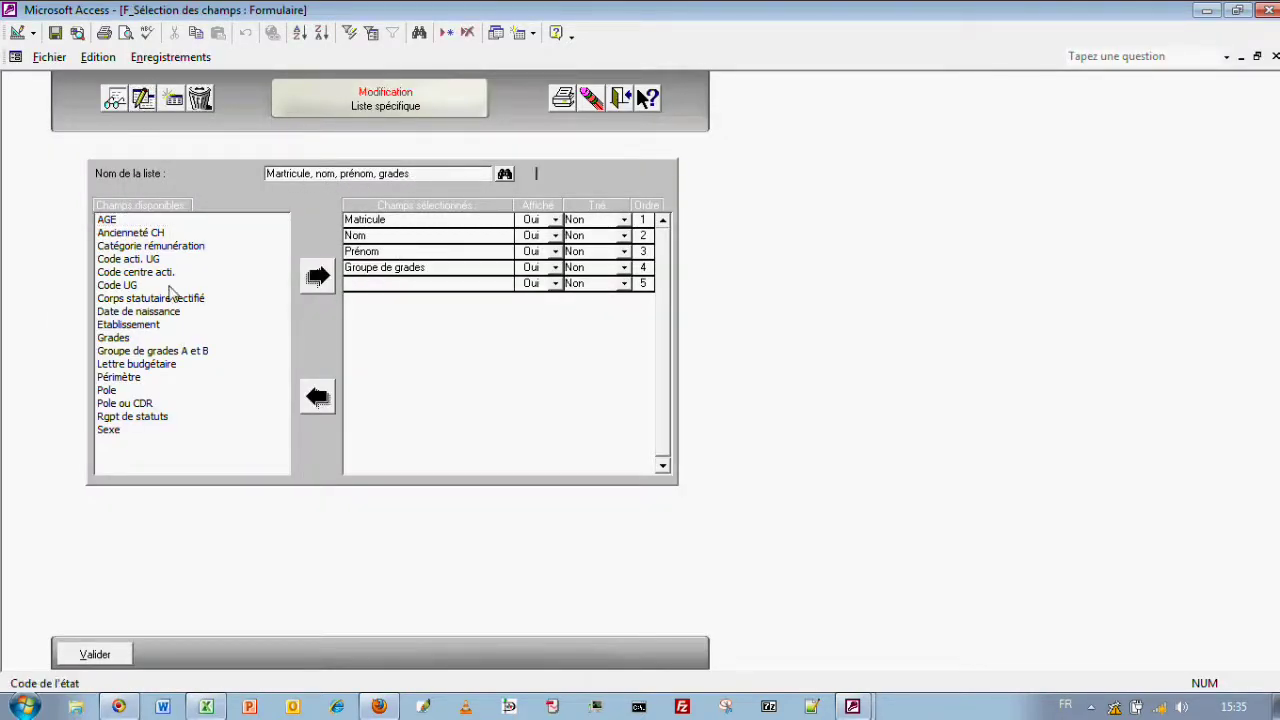
pyautogui.click(144, 326)
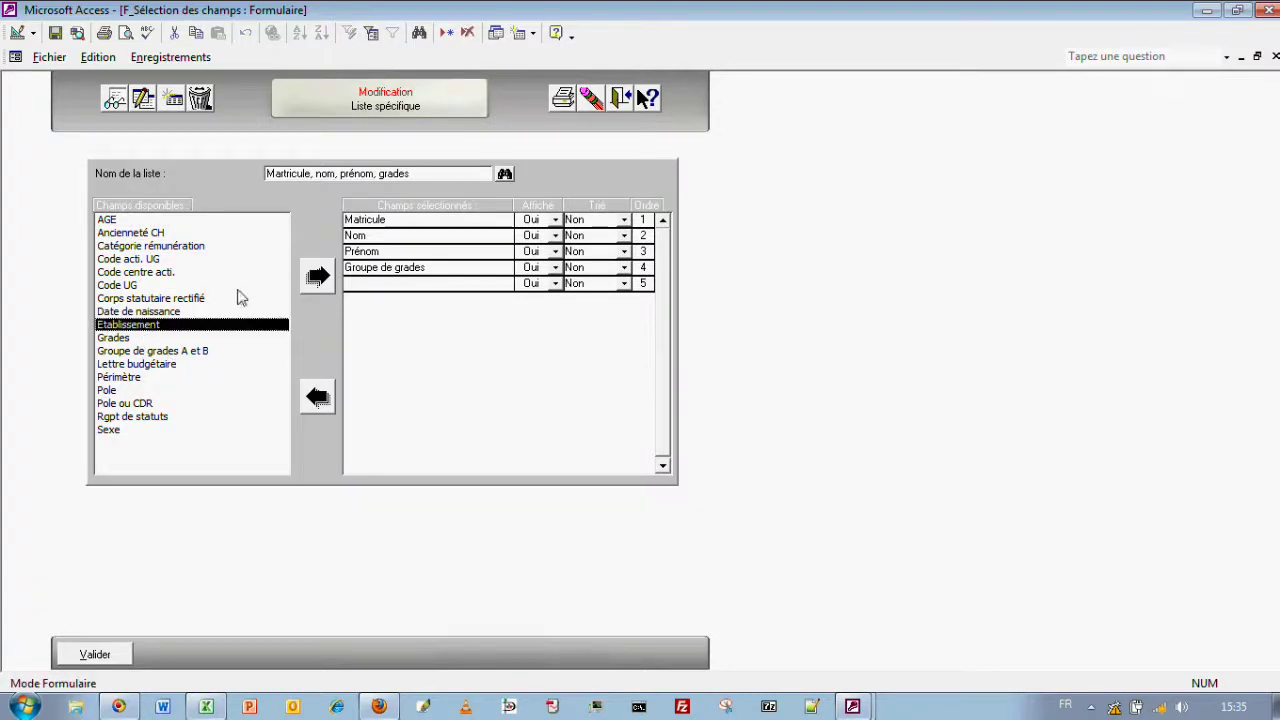
pyautogui.click(318, 280)
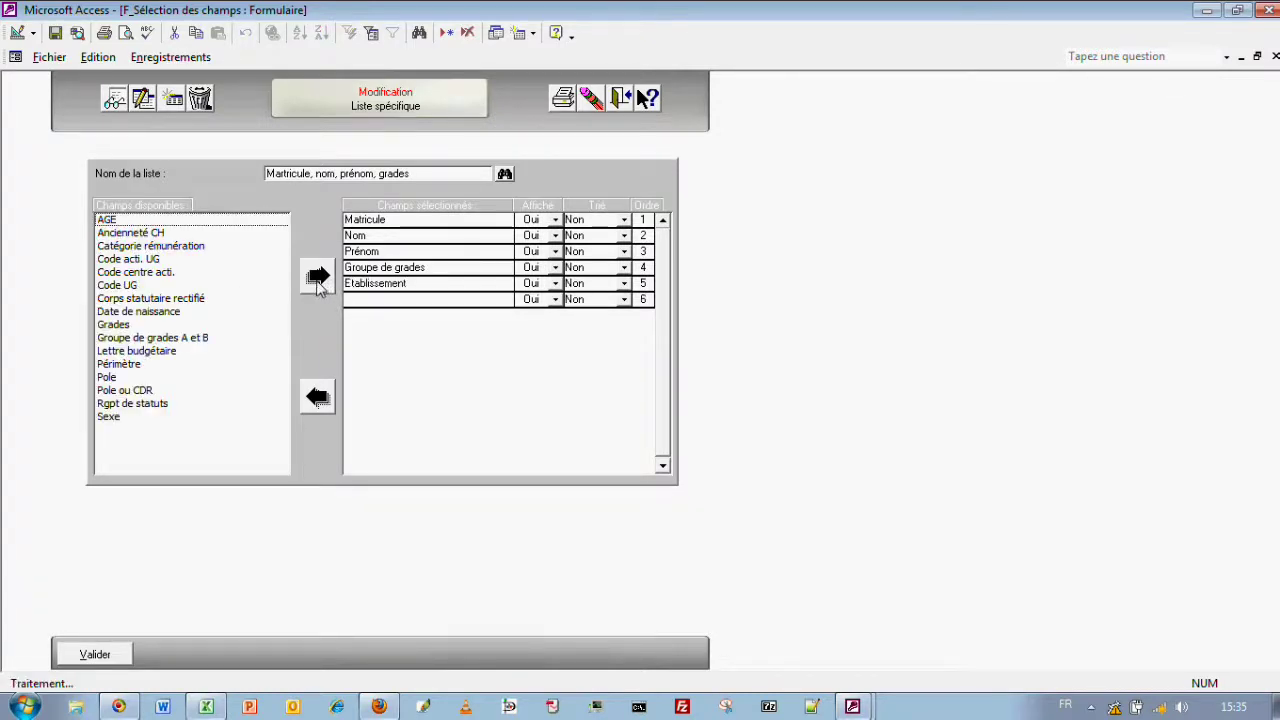
pyautogui.click(97, 655)
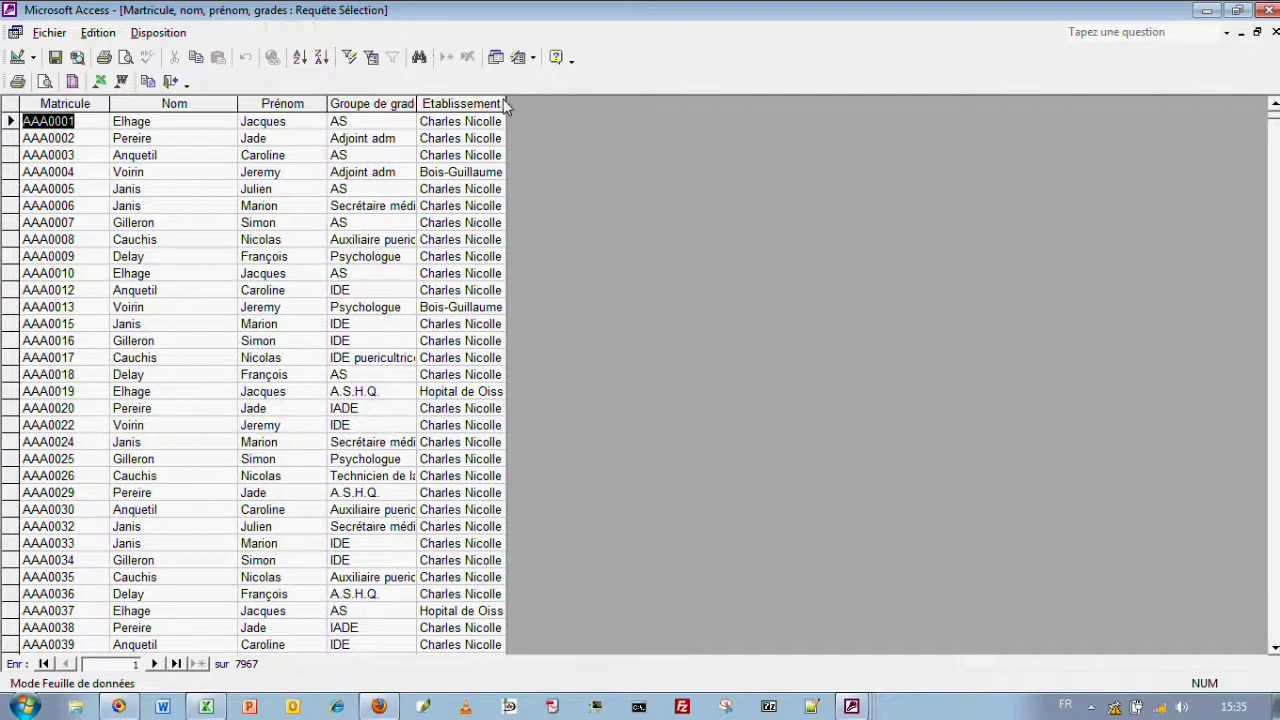
# - Widen the Etablissement and Groupe de grades columns, and review each column and the first record of the staff list
pyautogui.moveTo(505, 104); pyautogui.dragTo(723, 103)
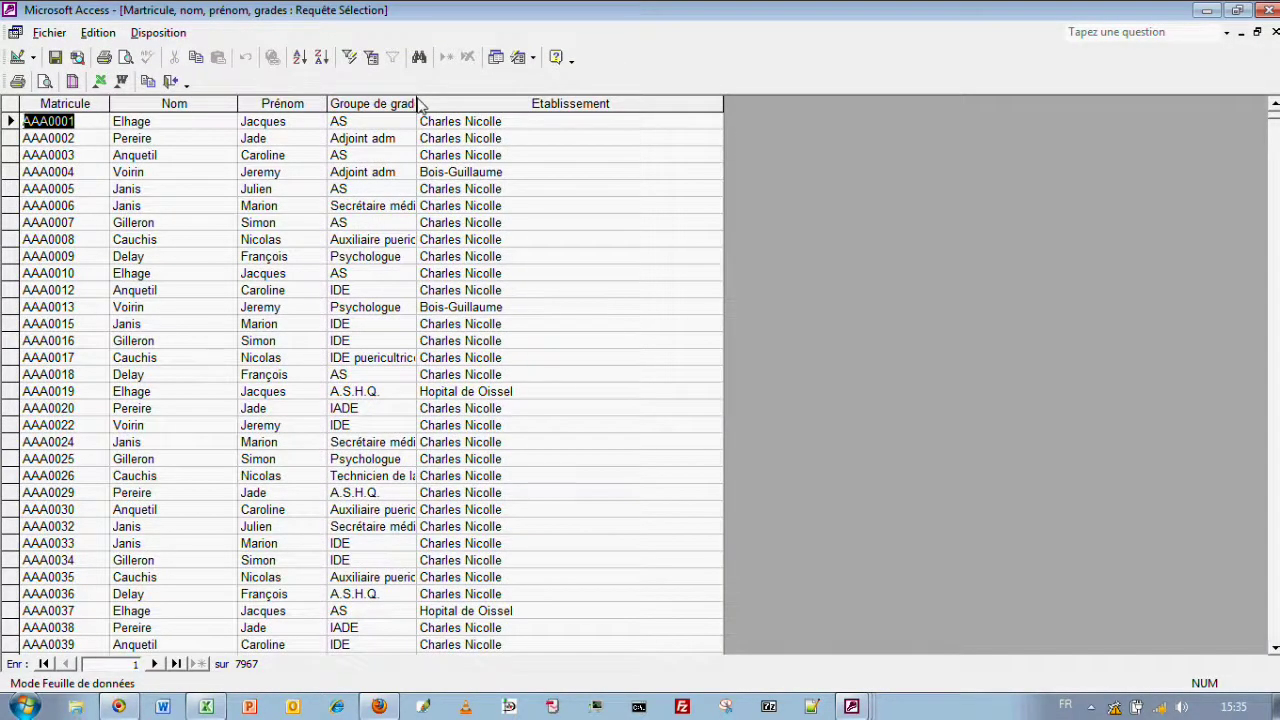
pyautogui.moveTo(420, 104); pyautogui.dragTo(561, 104)
pyautogui.click(95, 104)
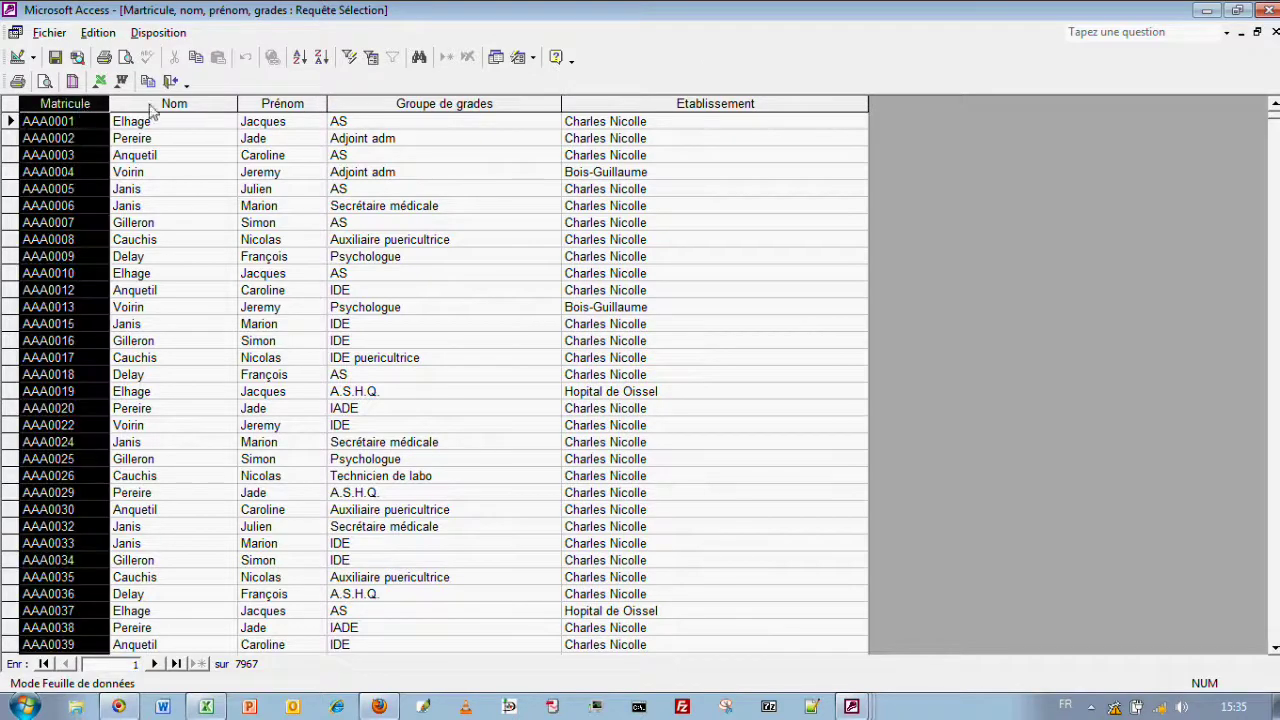
pyautogui.click(180, 104)
pyautogui.click(276, 104)
pyautogui.click(413, 105)
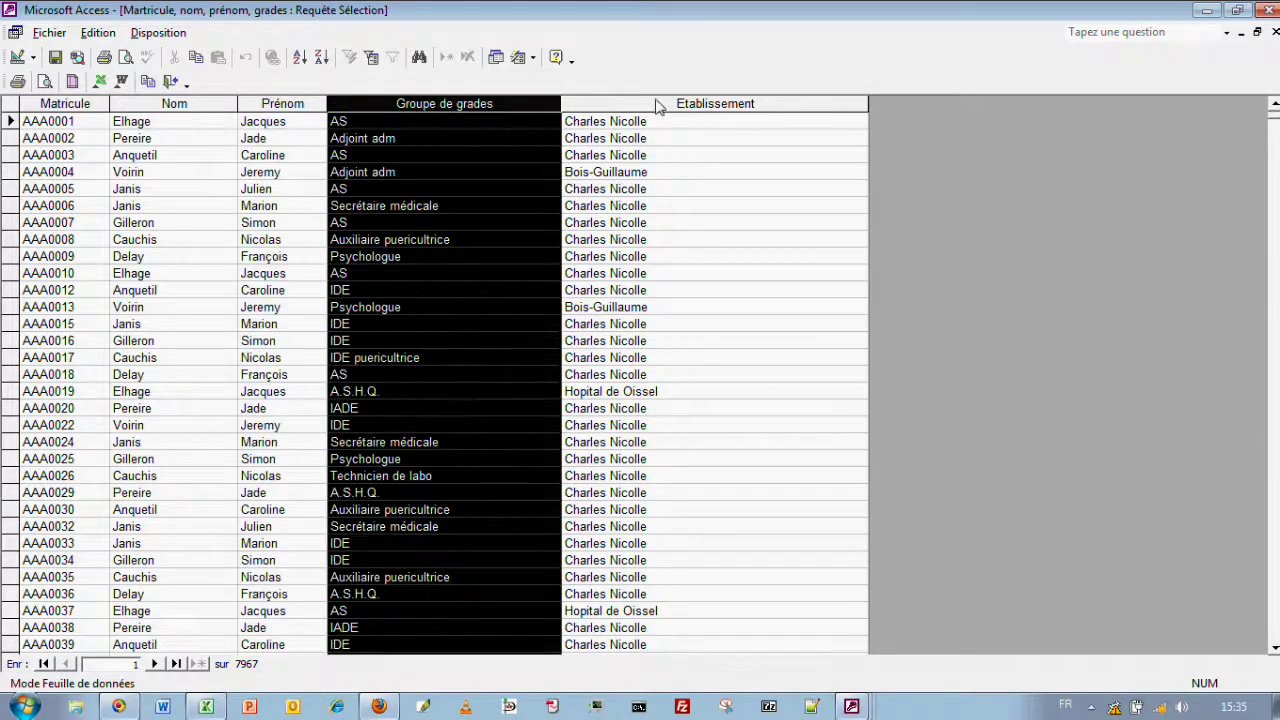
pyautogui.click(659, 105)
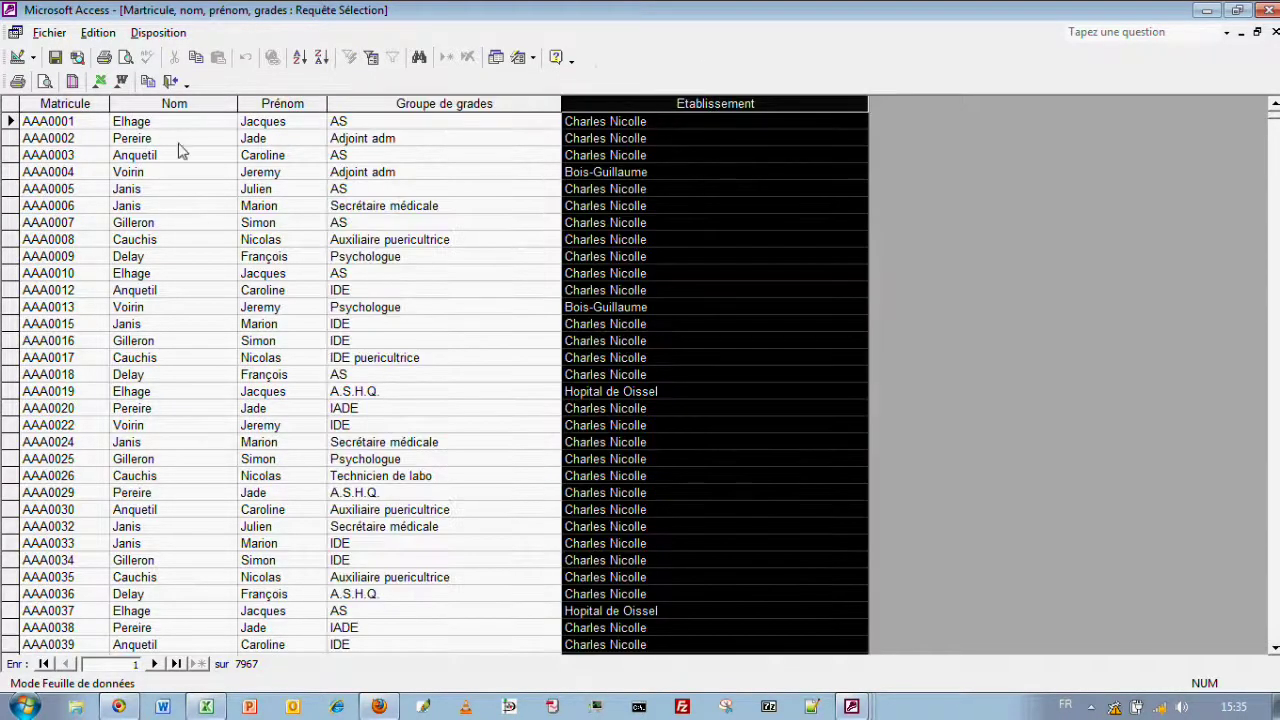
pyautogui.click(12, 123)
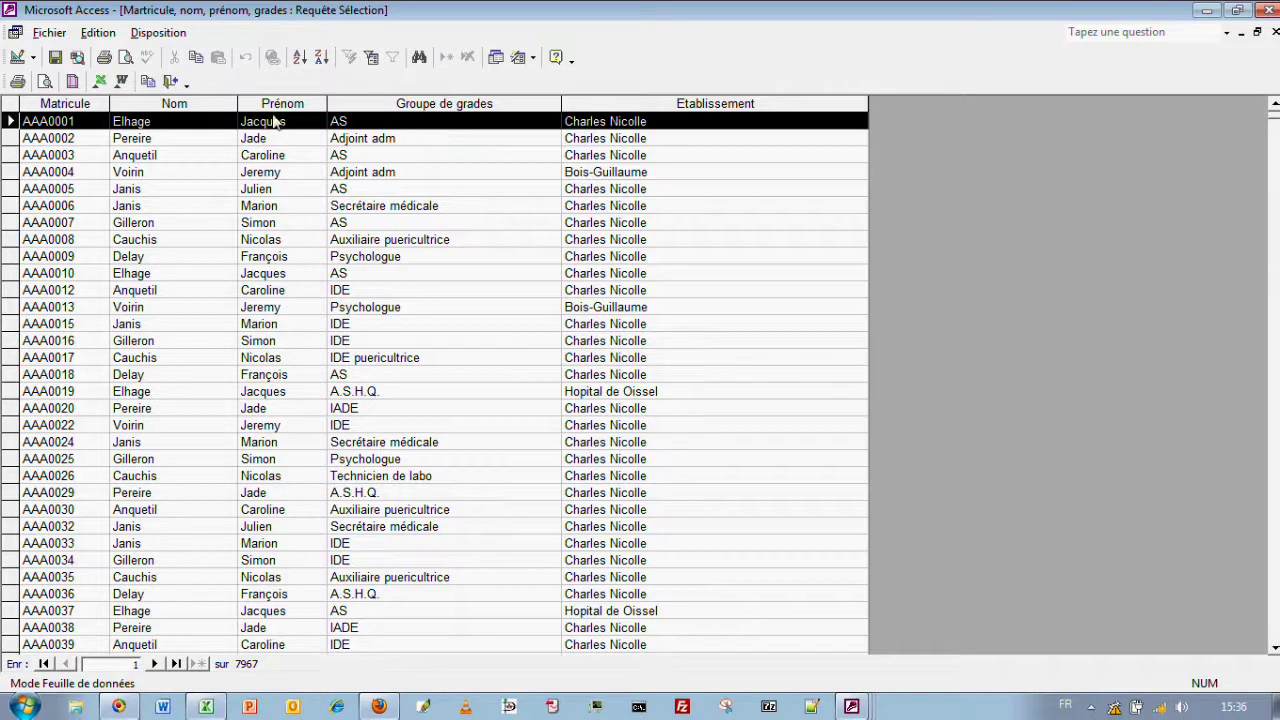
# - Close the staff list, leave Liste spécifique and open the Tableau spécifique edition from the Menu des Editions
pyautogui.click(171, 81)
pyautogui.click(640, 404)
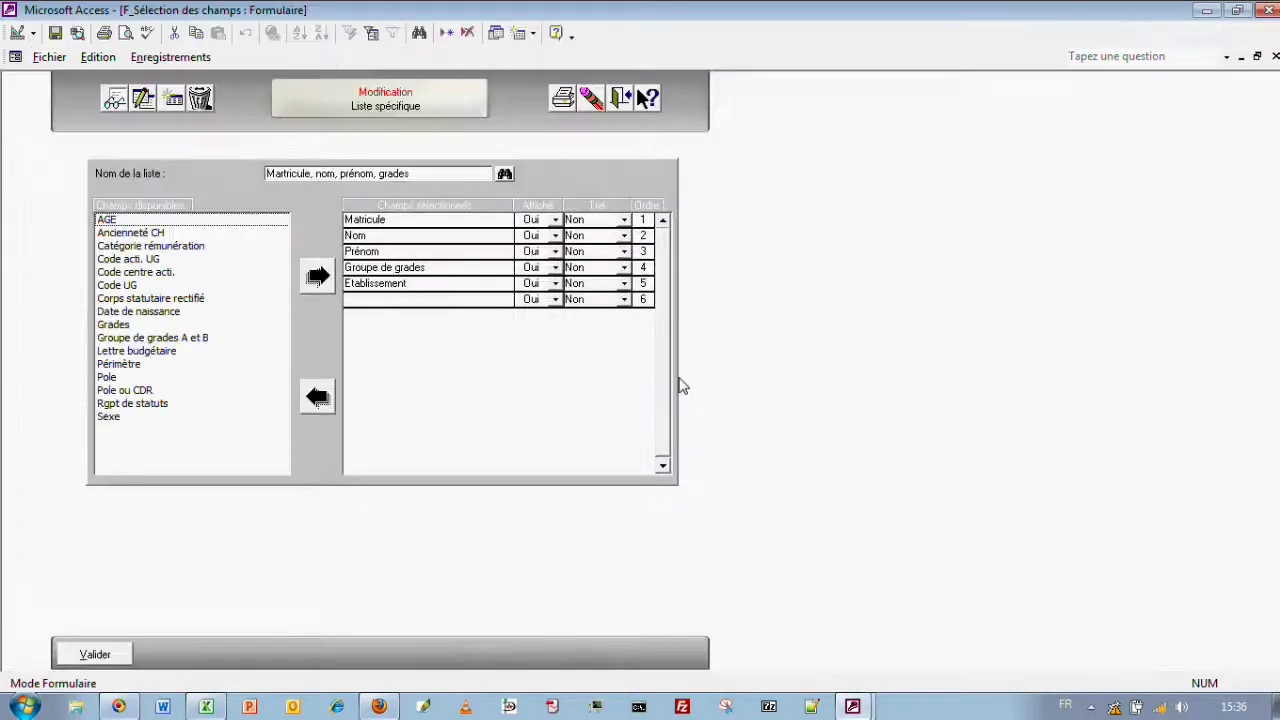
pyautogui.click(621, 98)
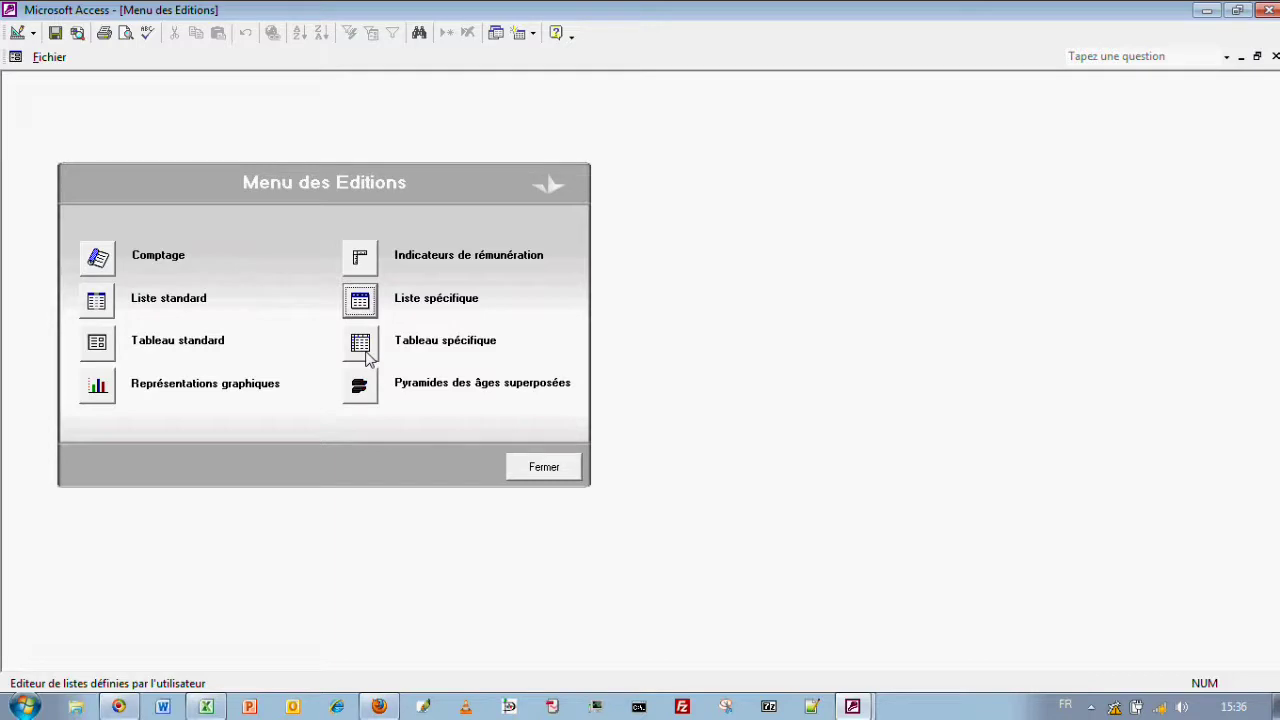
pyautogui.click(361, 345)
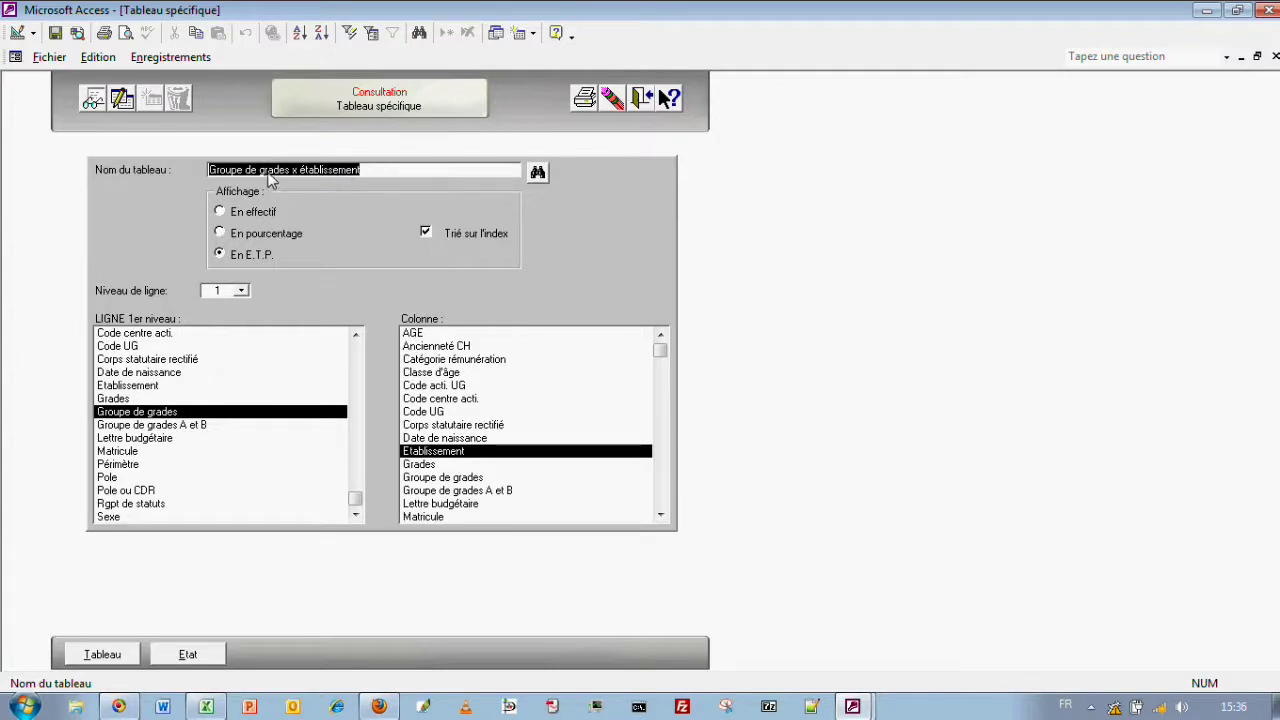
# - Put the "Groupe de grades x établissement" table in Modification mode, set Affichage to En effectif and run it as a table
pyautogui.click(122, 97)
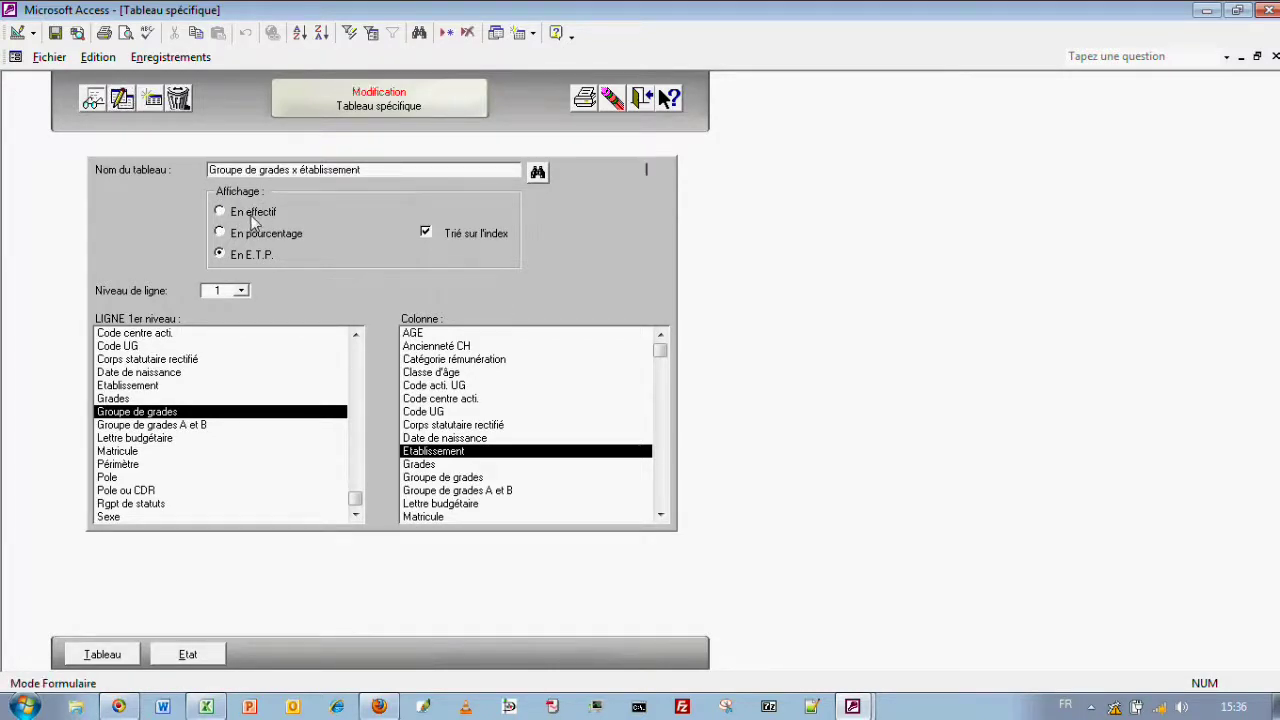
pyautogui.click(220, 233)
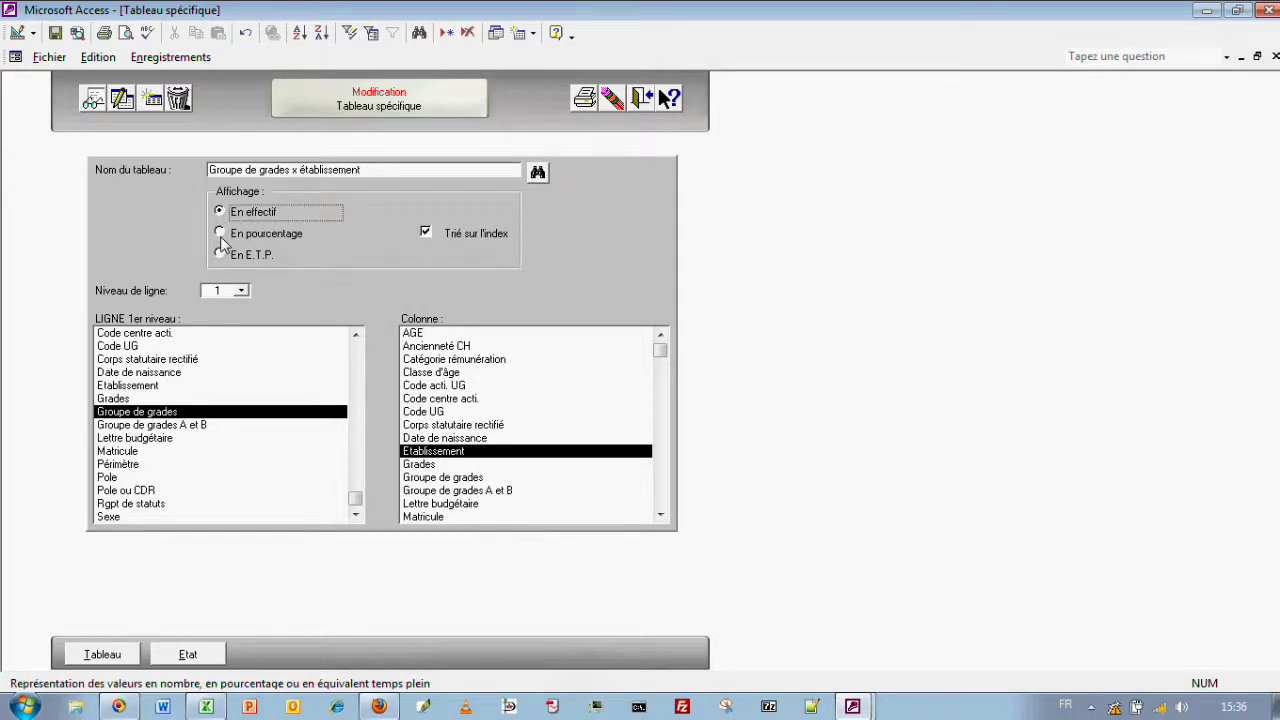
pyautogui.click(220, 253)
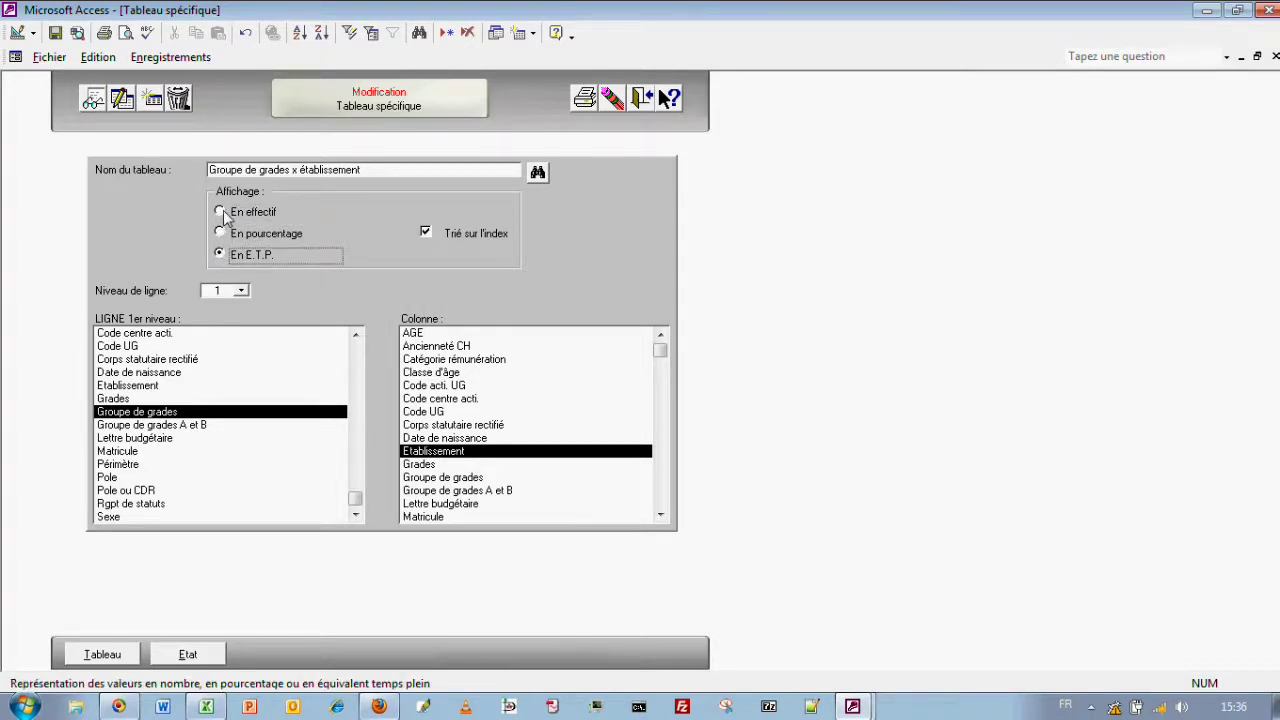
pyautogui.click(220, 210)
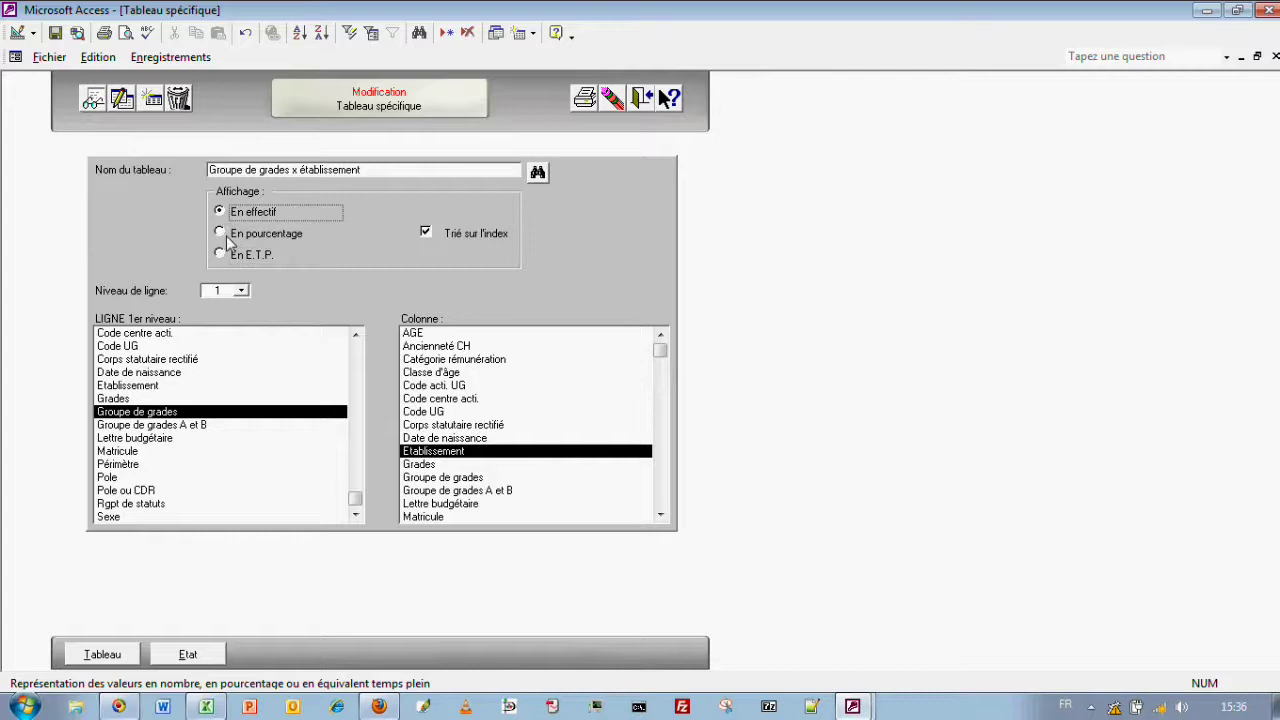
pyautogui.click(103, 655)
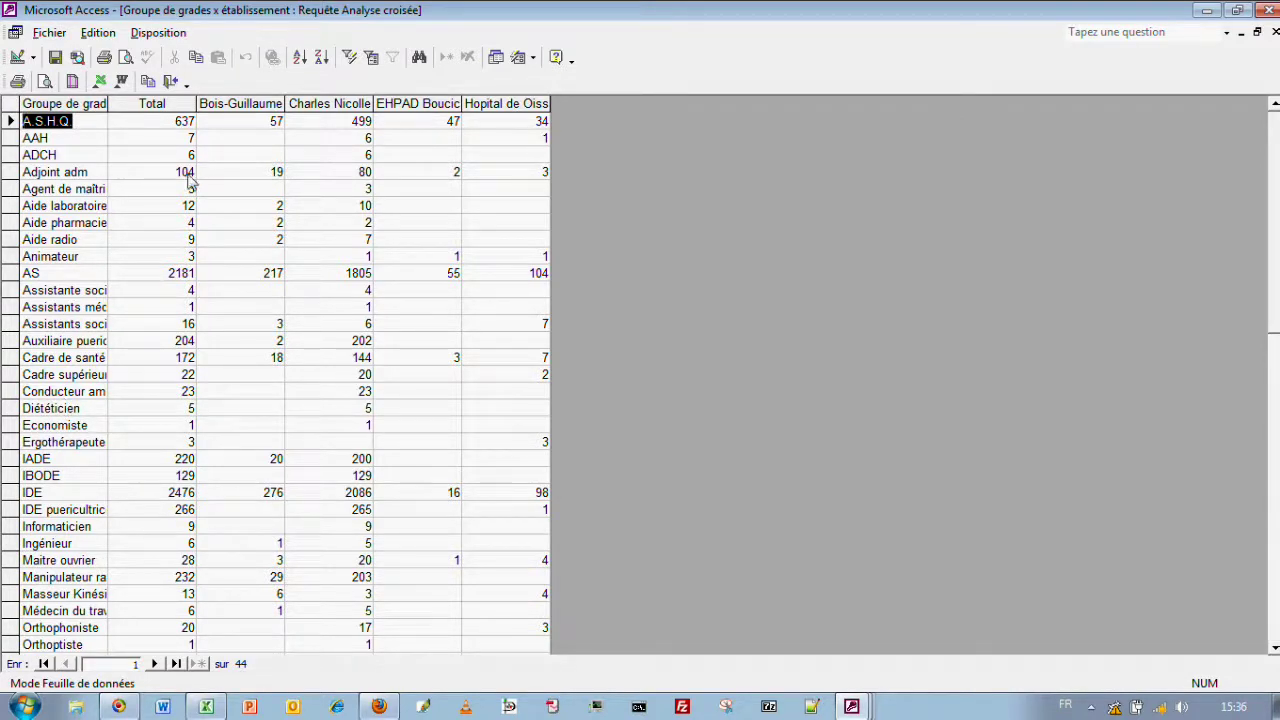
# - Copy the whole crosstab and open the workbook "Démonstration - Répartition des effectifs par groupe de grades x établissement.xlsx" from the 0. Démonstration folder in Excel
pyautogui.click(12, 105)
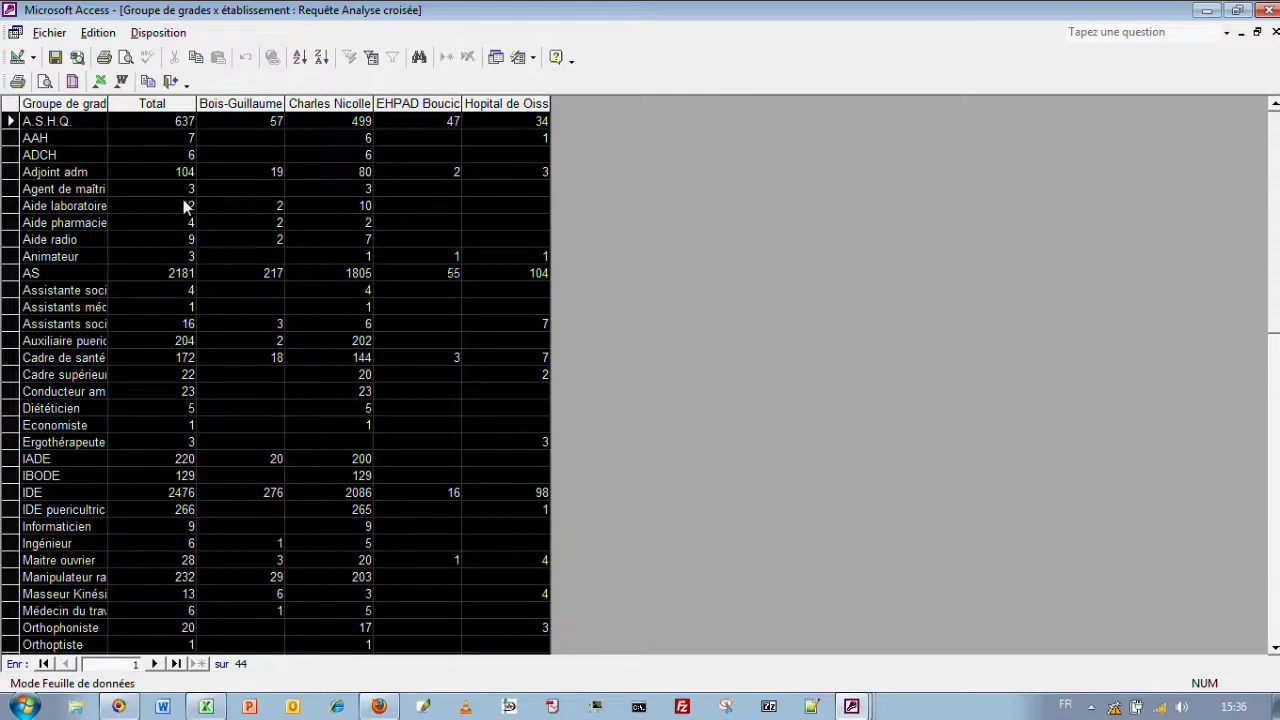
pyautogui.click(206, 708)
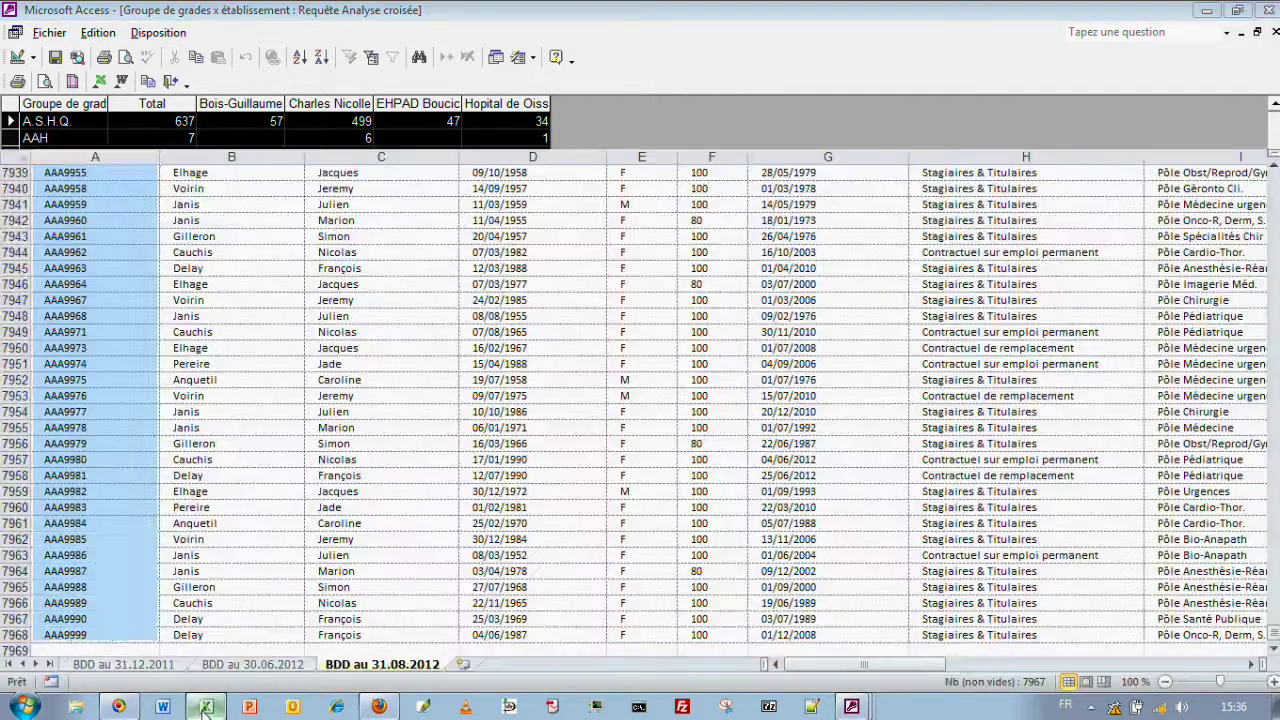
pyautogui.click(206, 708)
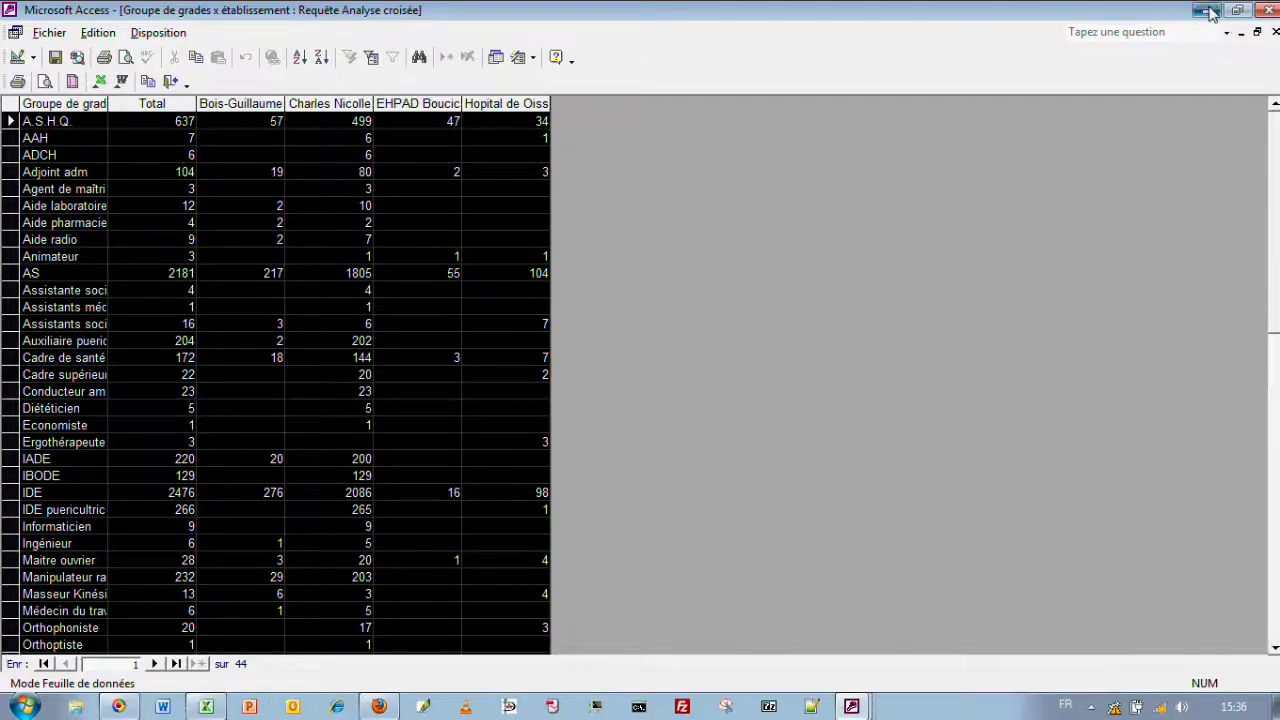
pyautogui.click(1207, 10)
pyautogui.doubleClick(686, 191)
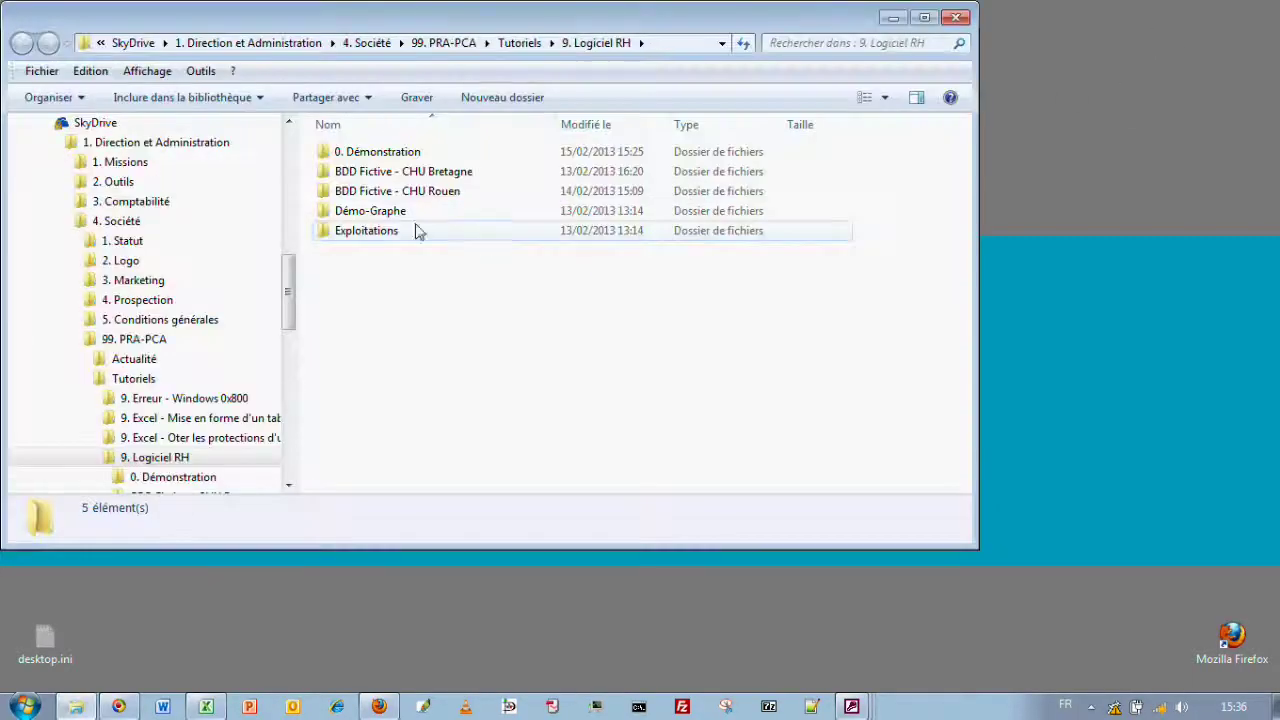
pyautogui.doubleClick(397, 160)
pyautogui.doubleClick(484, 211)
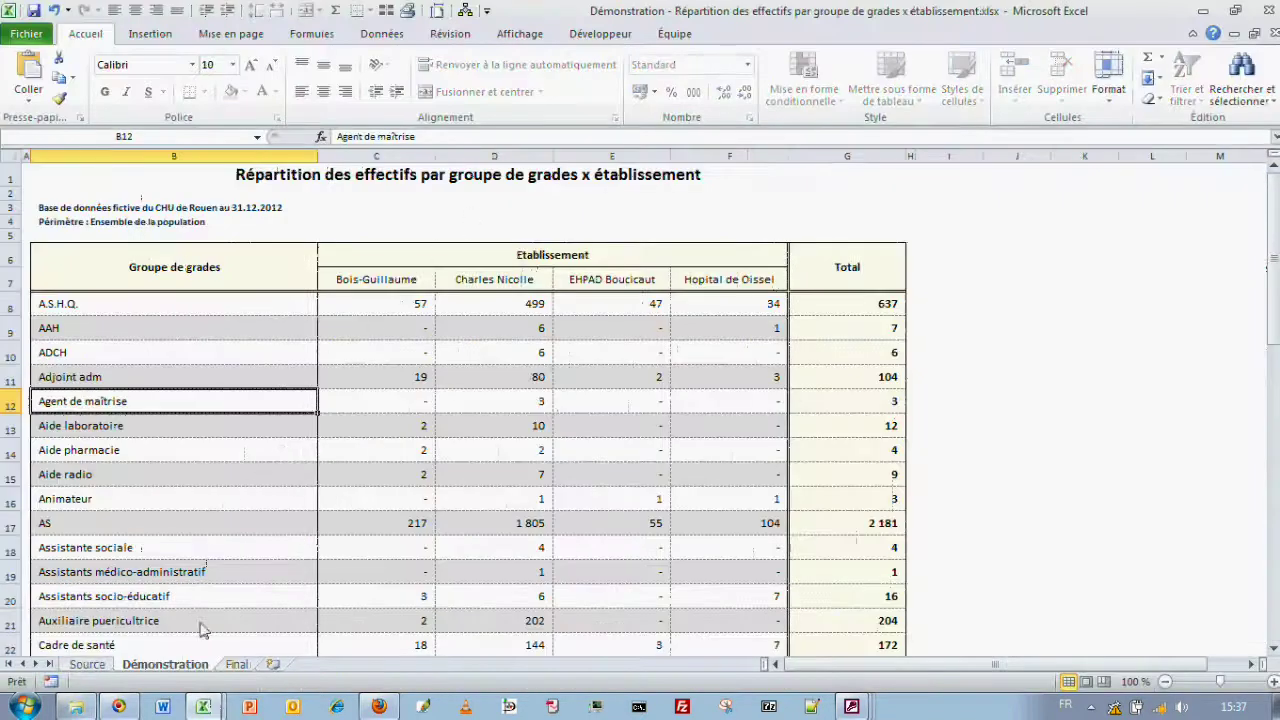
# - Paste the copied crosstab into the Source sheet starting at cell I2, beside the existing source data
pyautogui.click(89, 665)
pyautogui.click(675, 190)
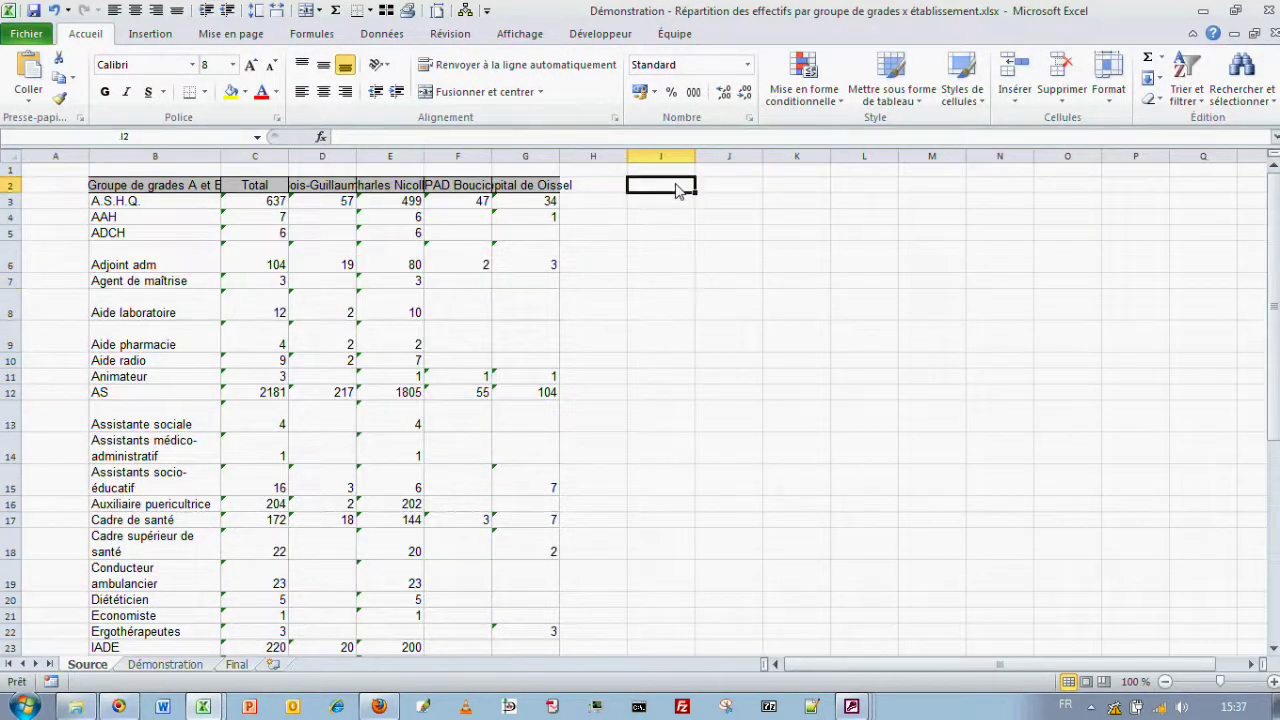
pyautogui.hotkey('ctrl', 'v')
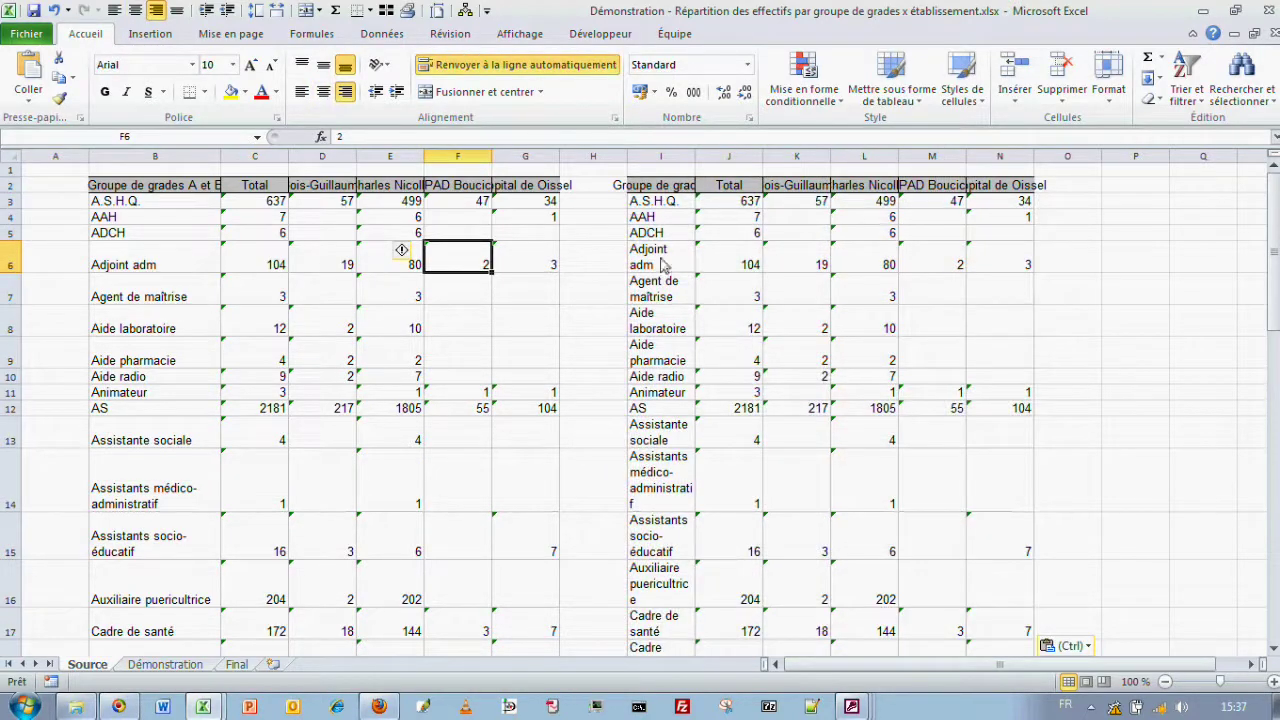
pyautogui.click(194, 234)
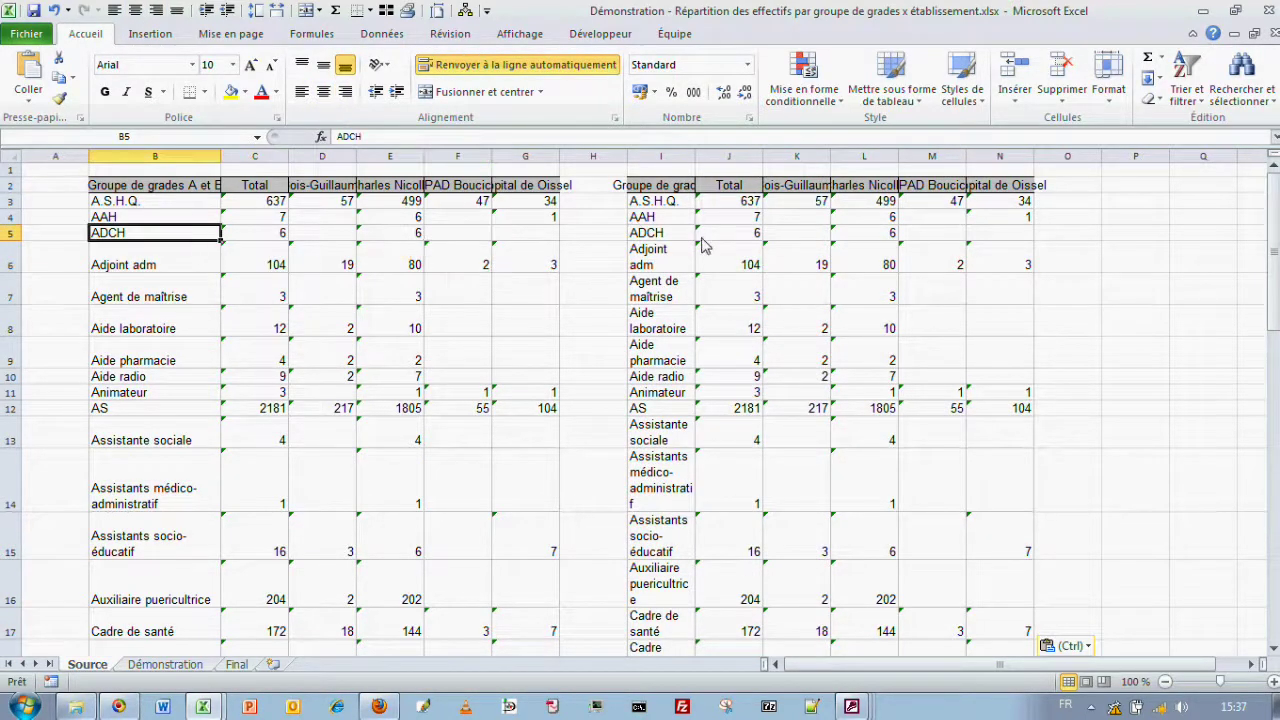
# - Examine the formatted table of staff by groupe de grades and établissement on the Démonstration sheet
pyautogui.click(166, 665)
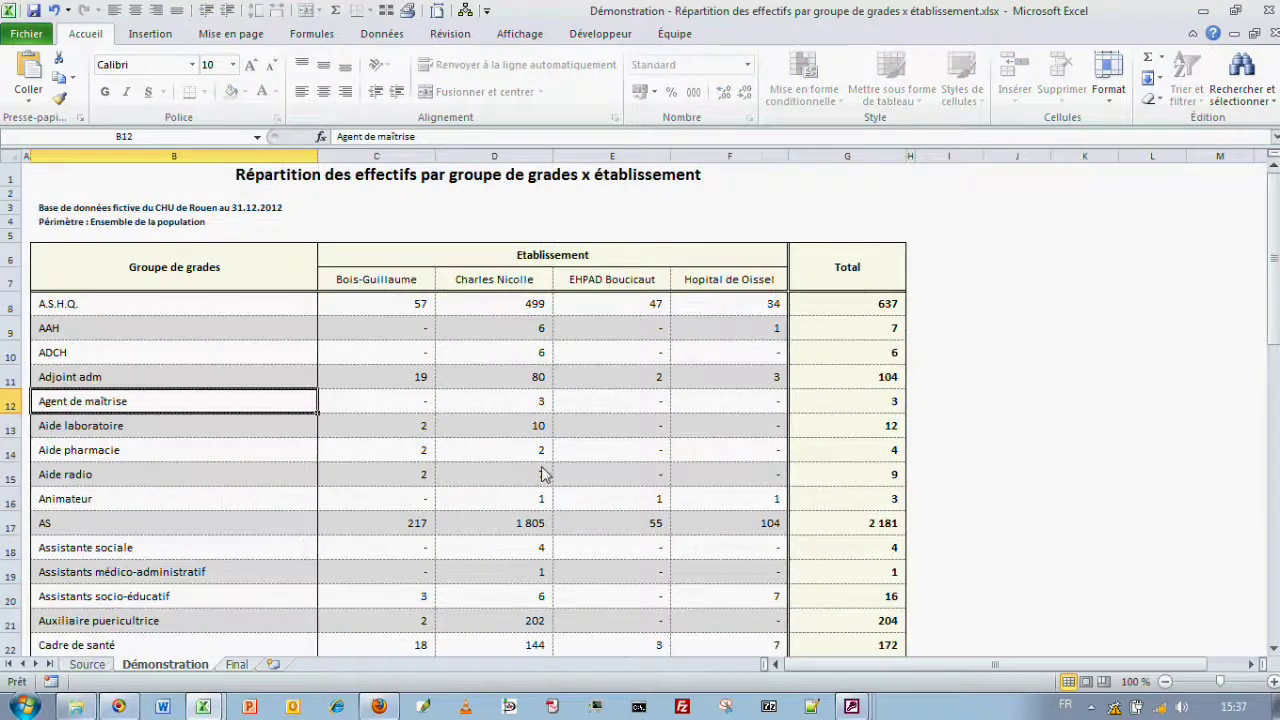
pyautogui.scroll(-7, 545, 474)
pyautogui.scroll(7, 571, 491)
# - Switch to Firefox and review the YouTube tutorial "Mise en forme d'un tableau Excel - Office 2010 et Office 2007" and its search terms, then minimise the browser
pyautogui.click(385, 707)
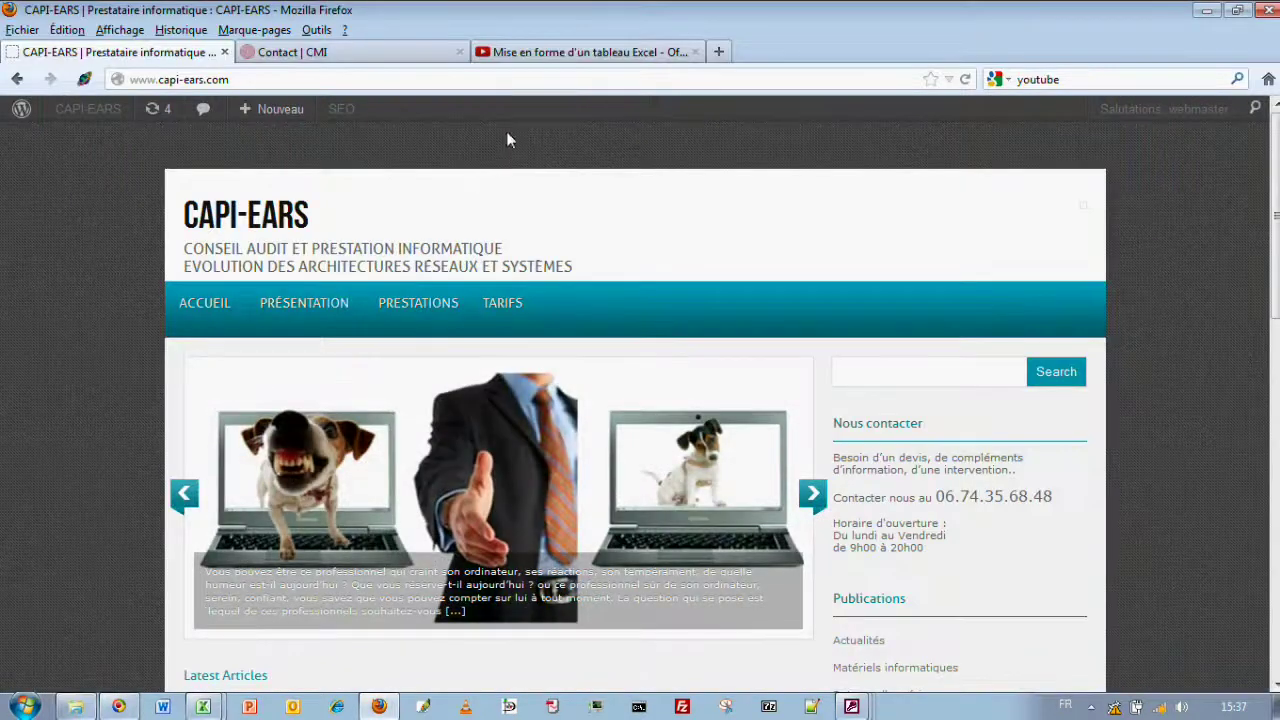
pyautogui.click(526, 53)
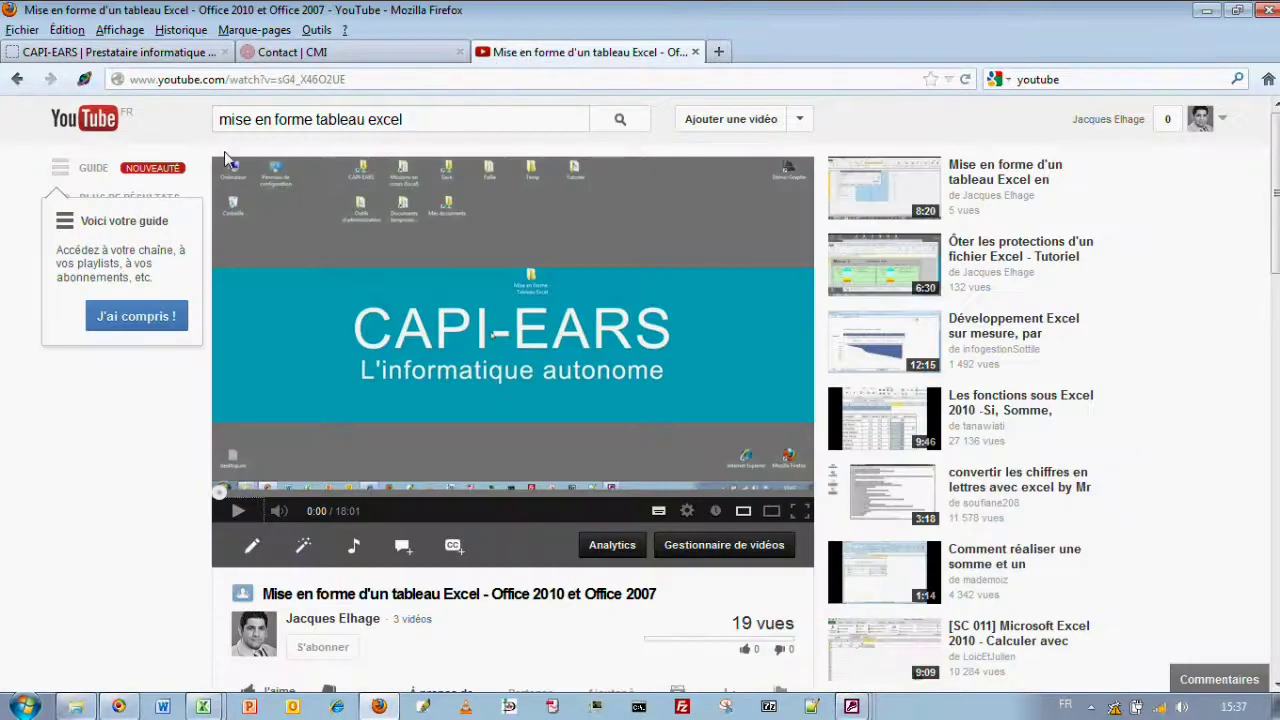
pyautogui.moveTo(224, 122); pyautogui.dragTo(424, 126)
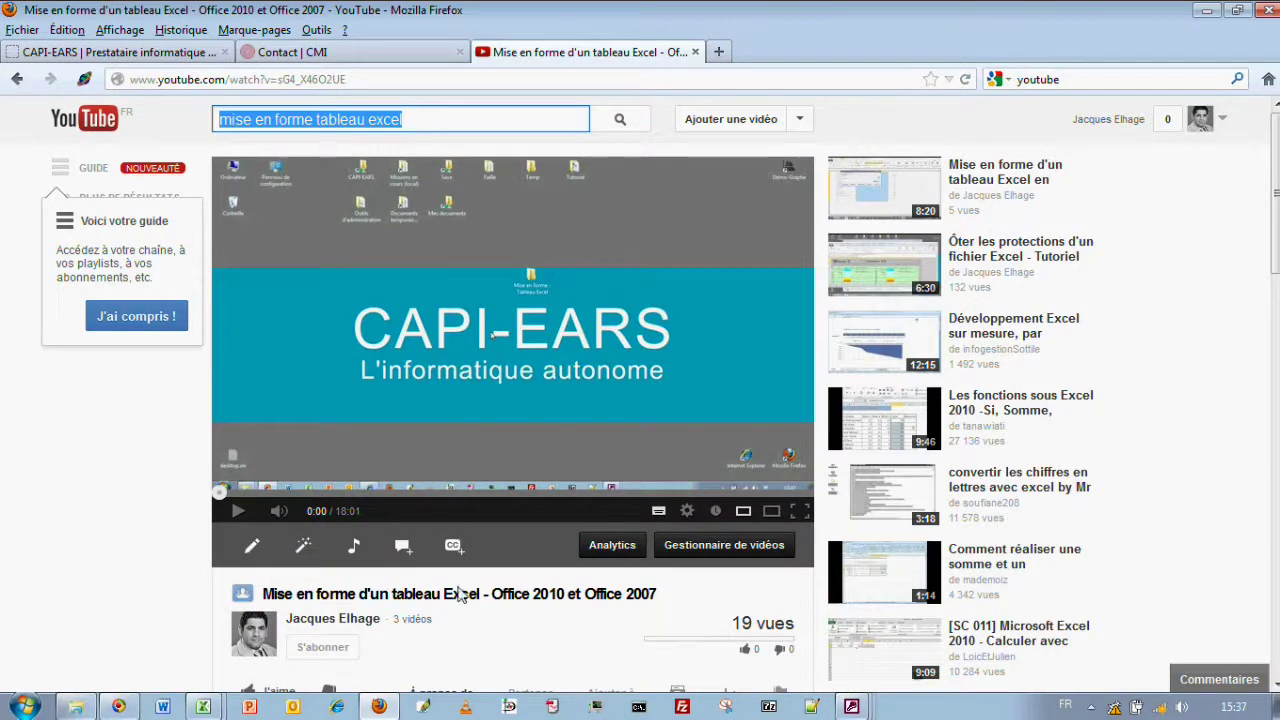
pyautogui.scroll(-2, 326, 610)
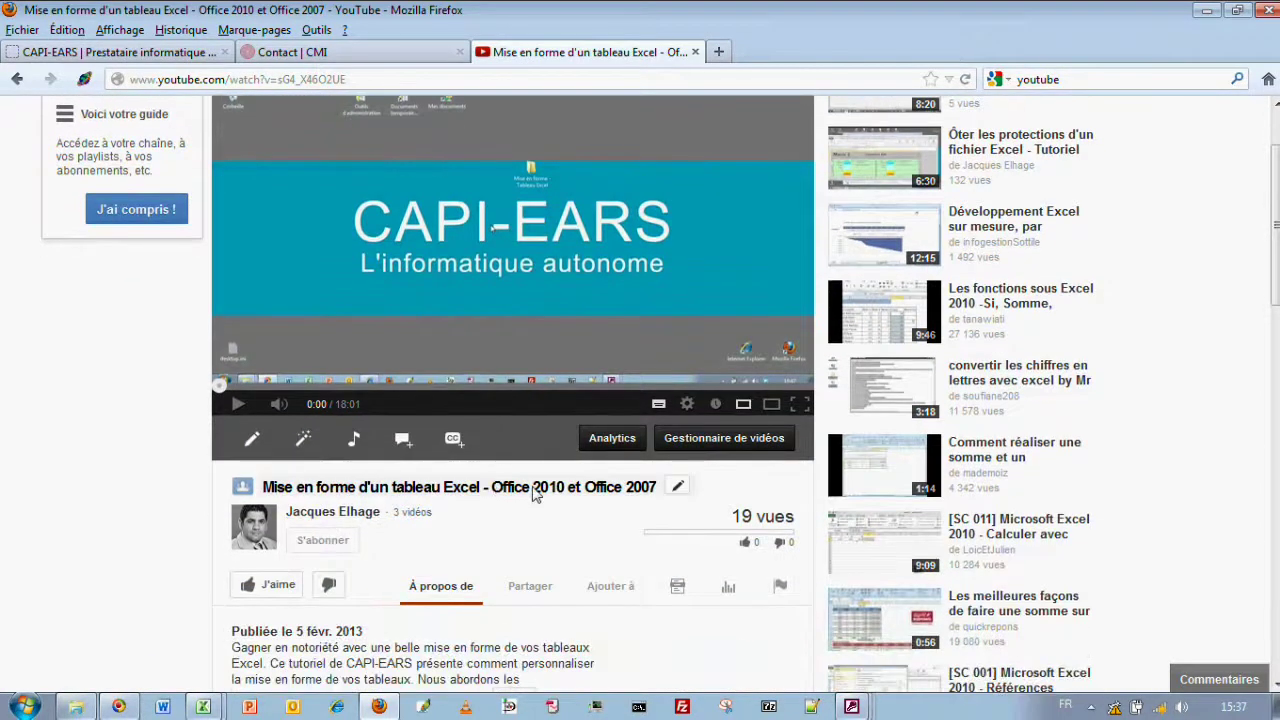
pyautogui.scroll(2, 600, 500)
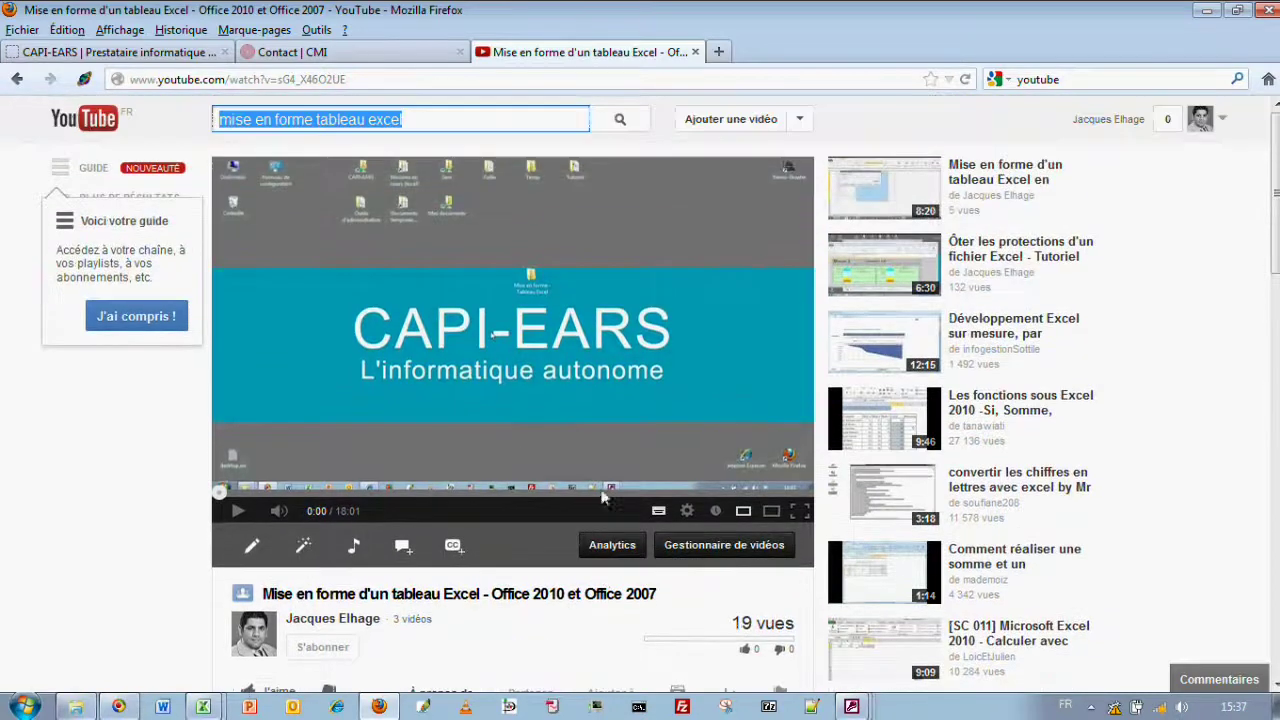
pyautogui.click(1207, 14)
# - Compare the raw columns B to G of the Source sheet with the formatted Démonstration table, then minimise the workbook and folder windows
pyautogui.click(100, 665)
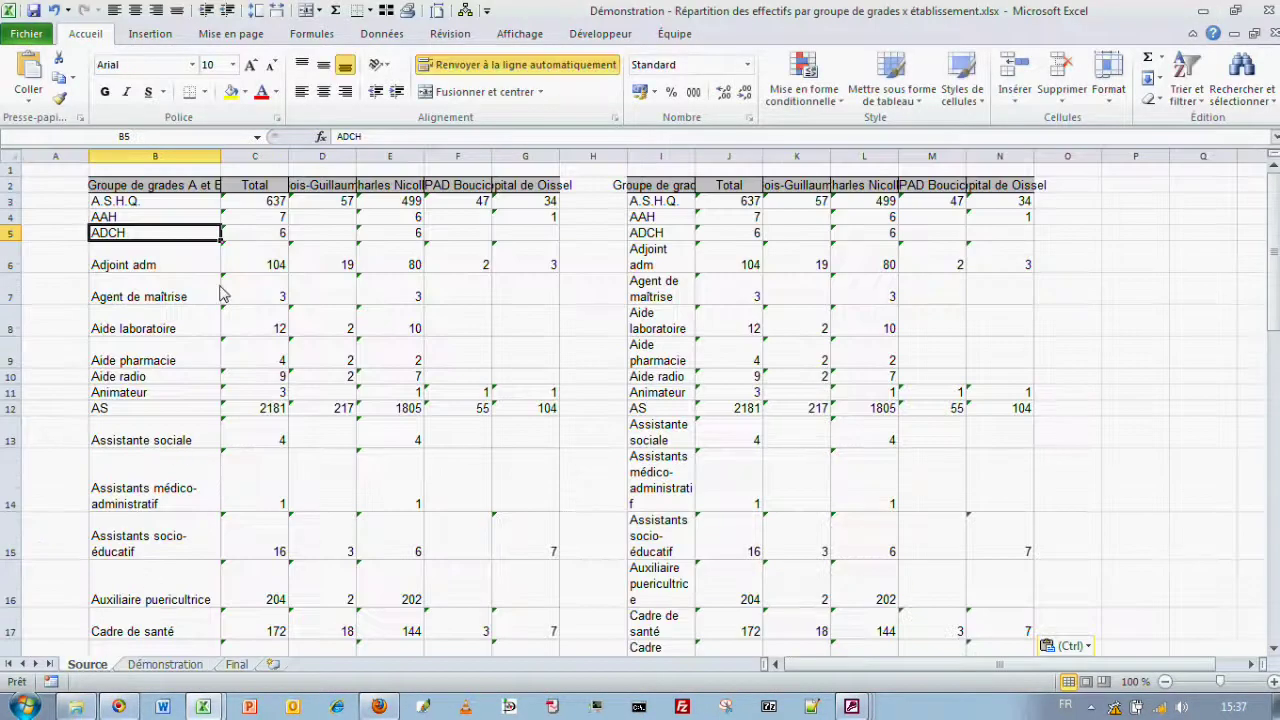
pyautogui.moveTo(140, 156); pyautogui.dragTo(530, 157)
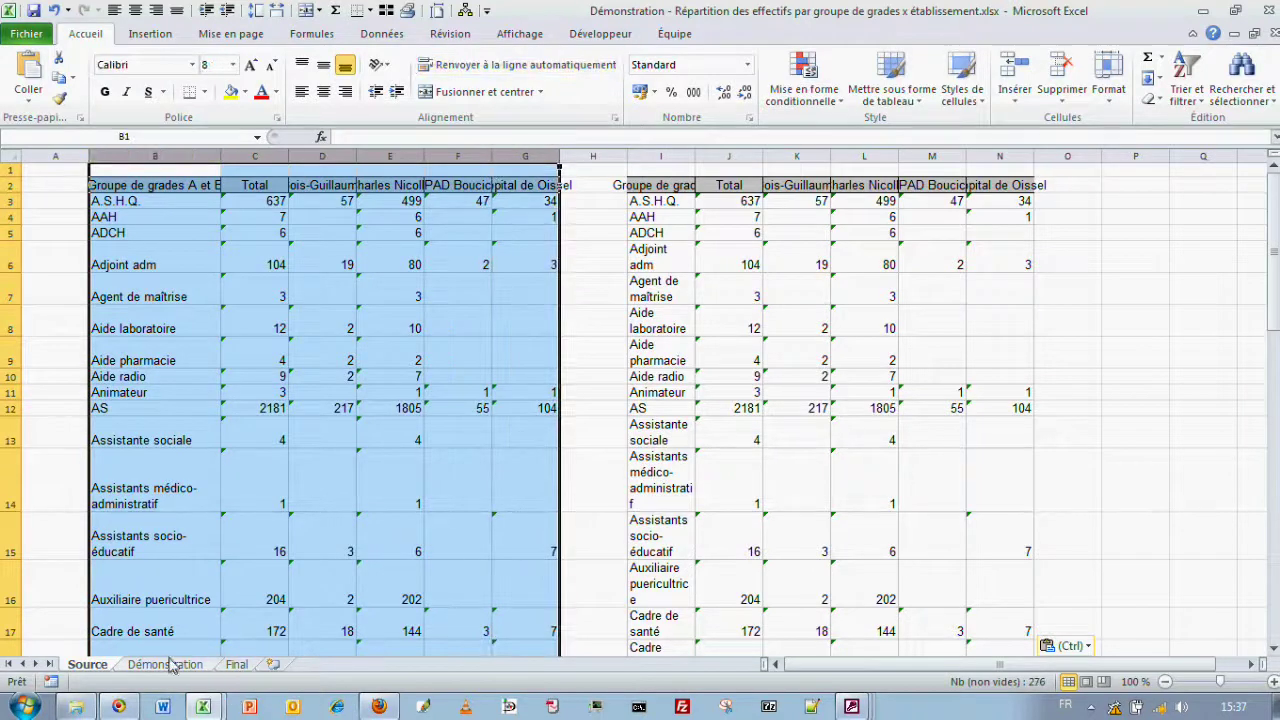
pyautogui.click(165, 665)
pyautogui.moveTo(48, 157); pyautogui.dragTo(735, 140)
pyautogui.click(1082, 256)
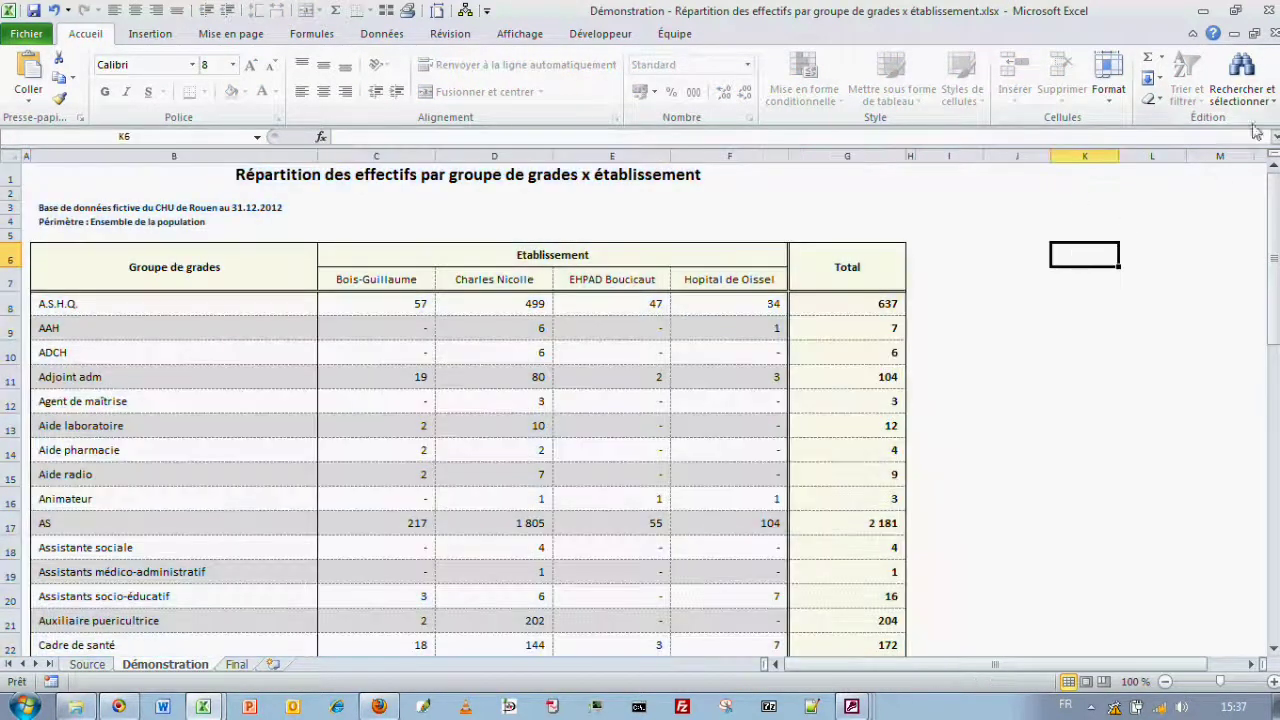
pyautogui.click(1201, 14)
pyautogui.click(894, 20)
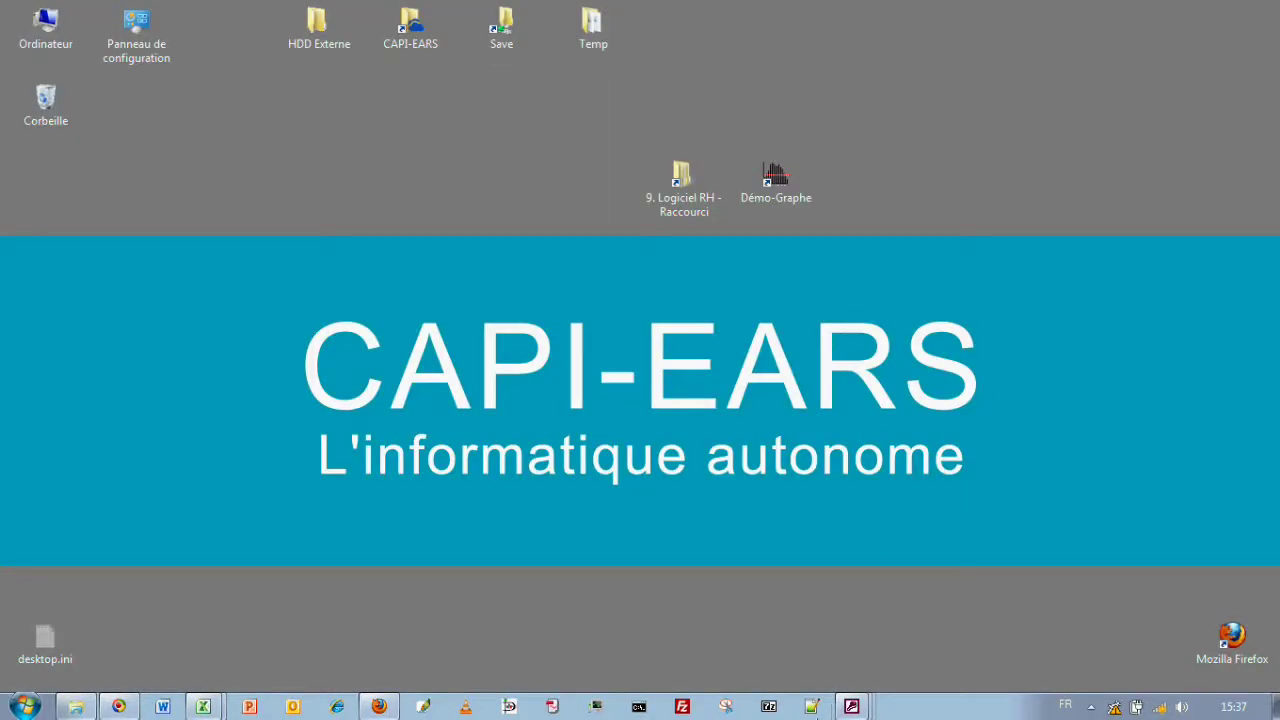
# - Back in Access, close the crosstab without keeping the clipboard data and rerun the table with Affichage set to En E.T.P
pyautogui.click(851, 706)
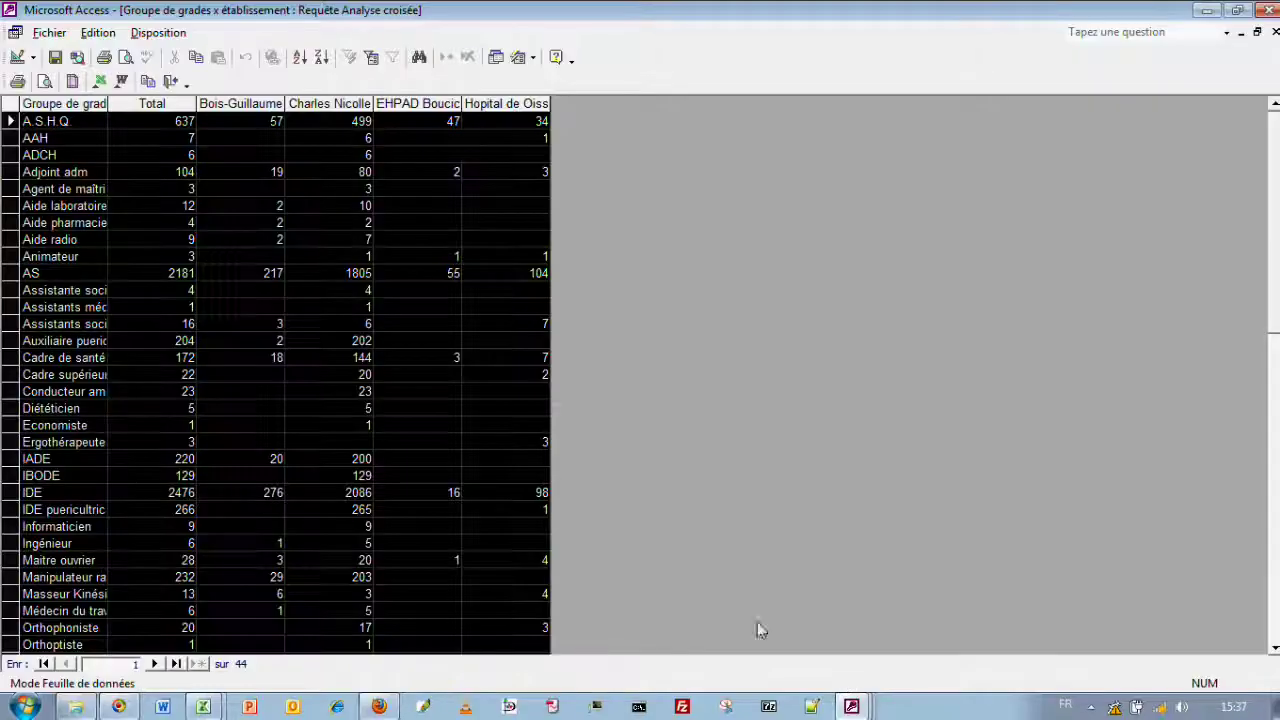
pyautogui.click(171, 81)
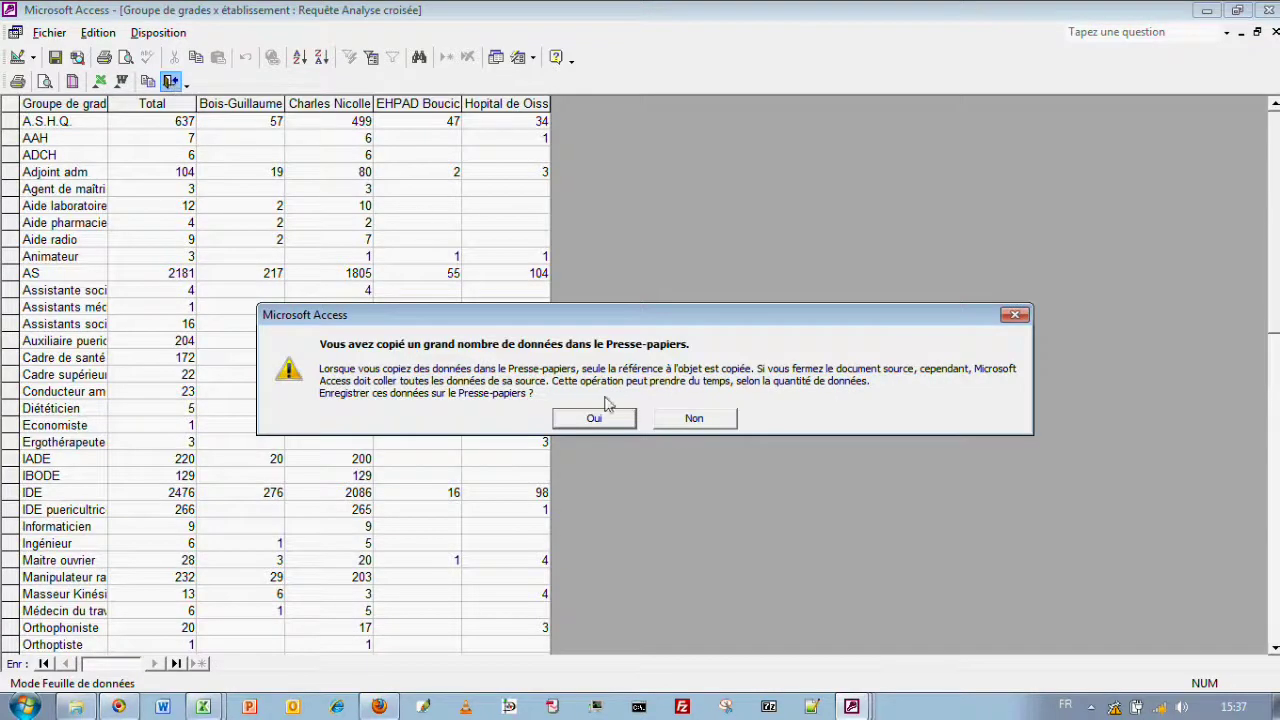
pyautogui.click(682, 418)
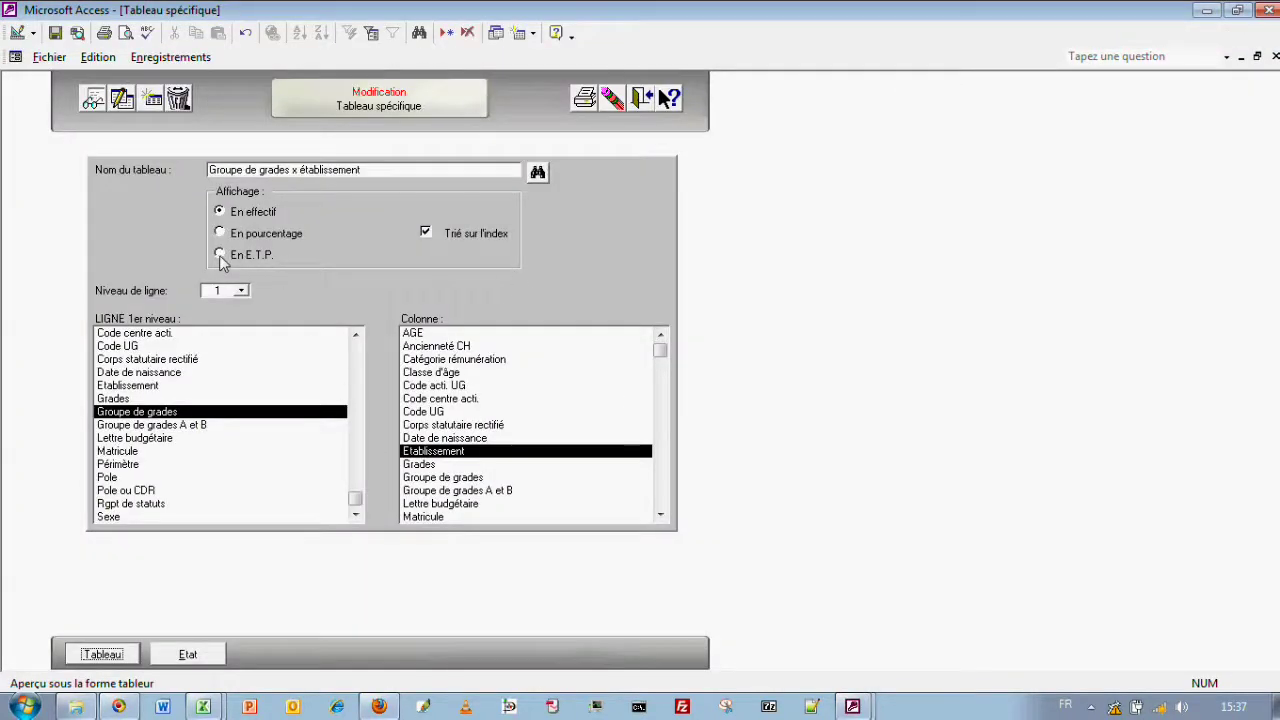
pyautogui.click(219, 255)
pyautogui.click(121, 654)
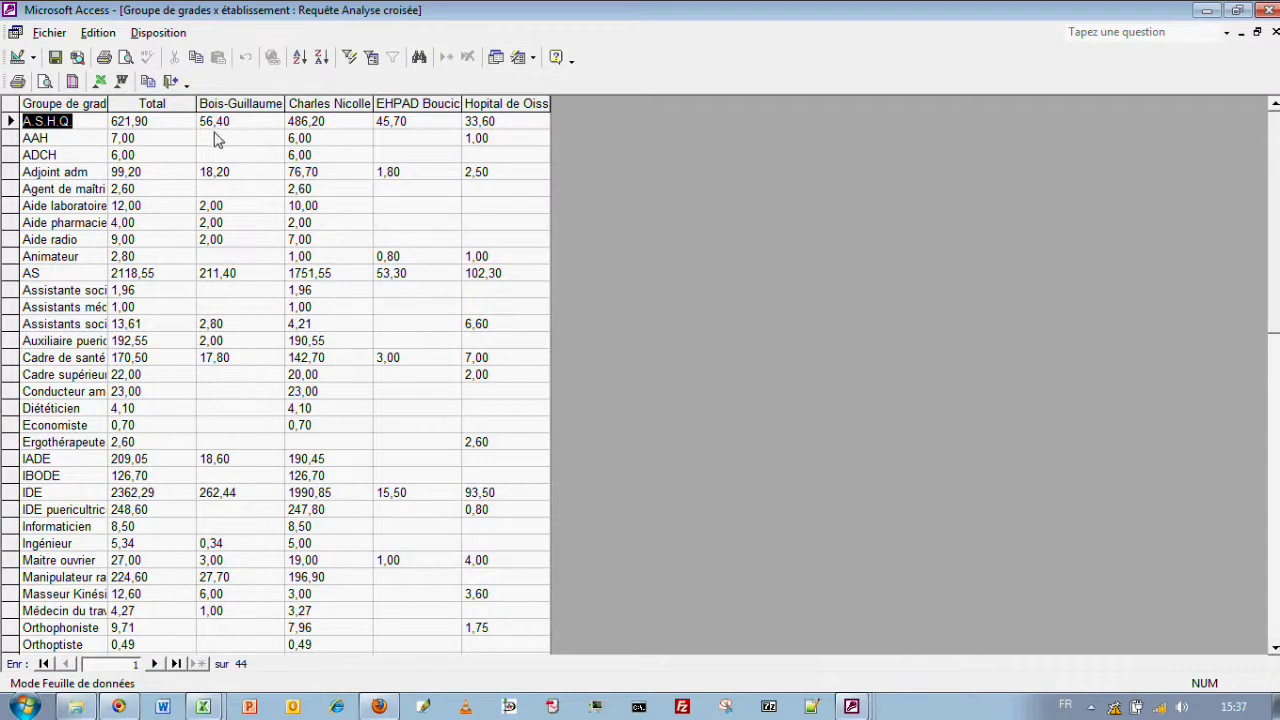
# - Close the crosstab and its table definition, and open the Pyramides des âges superposées edition
pyautogui.click(171, 82)
pyautogui.click(650, 105)
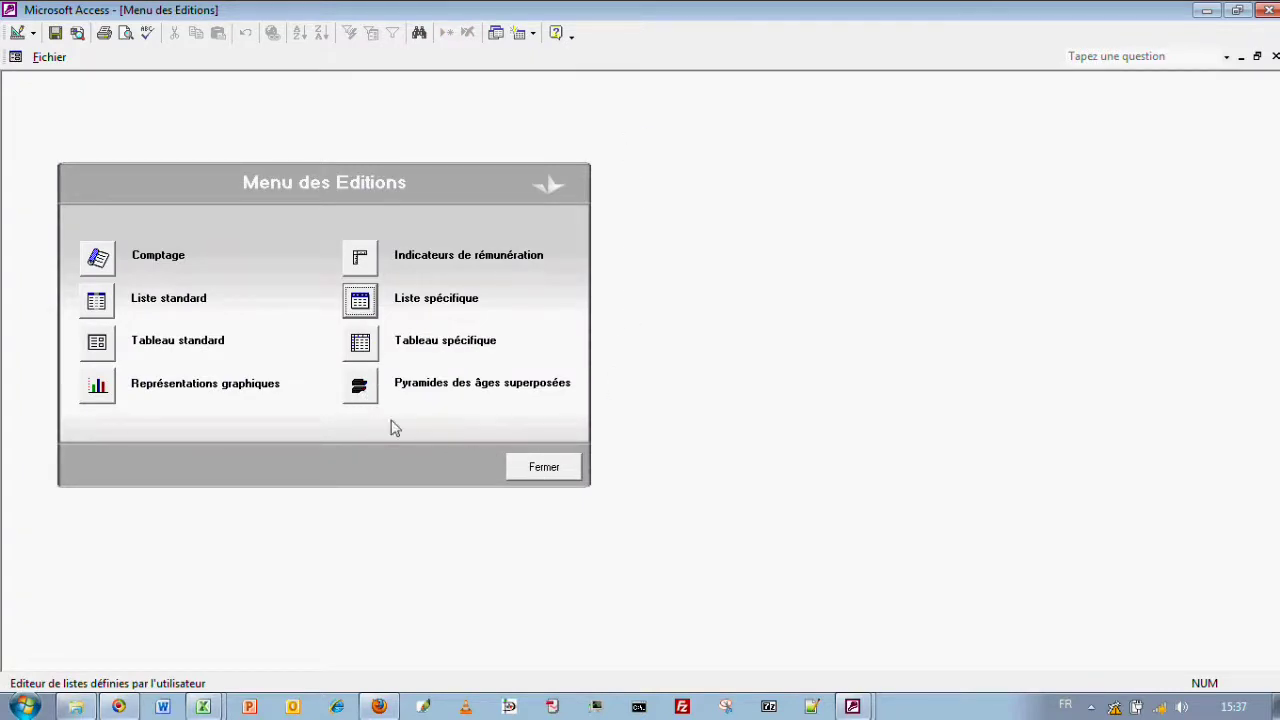
pyautogui.click(370, 396)
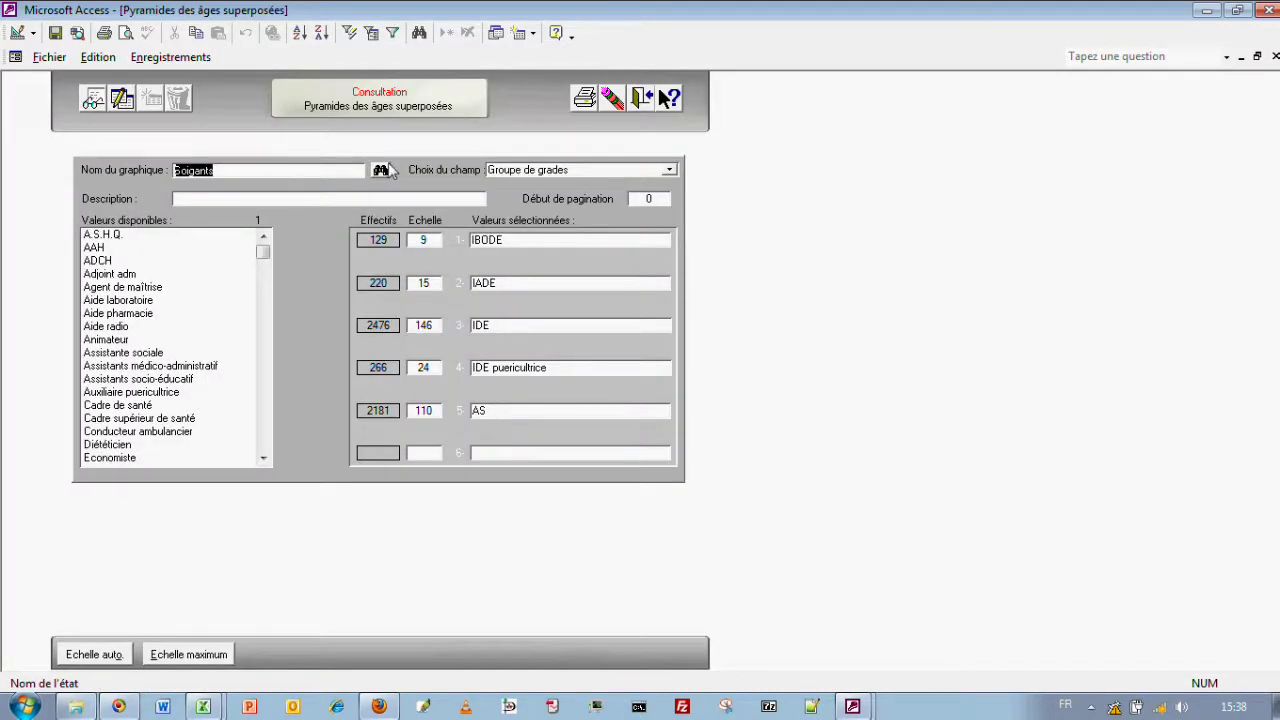
# - Add a new superimposed age pyramid chart named "Population des soignants"
pyautogui.click(122, 100)
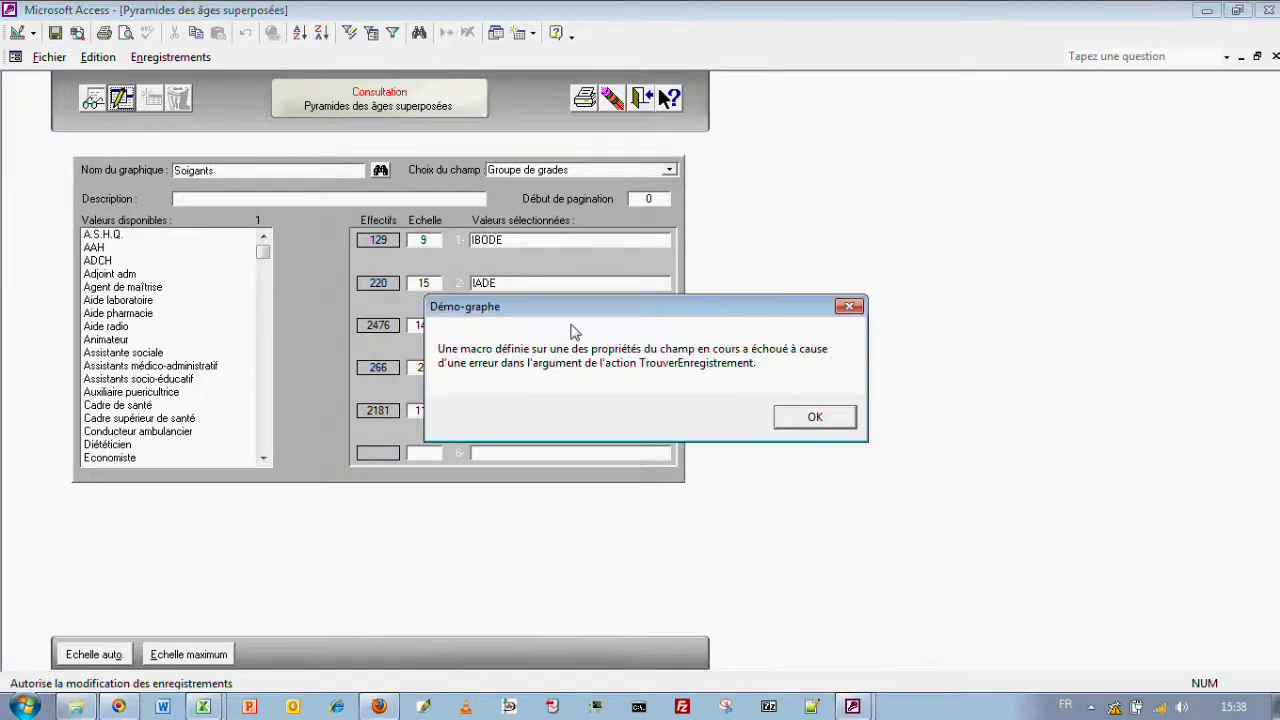
pyautogui.click(790, 418)
pyautogui.click(148, 100)
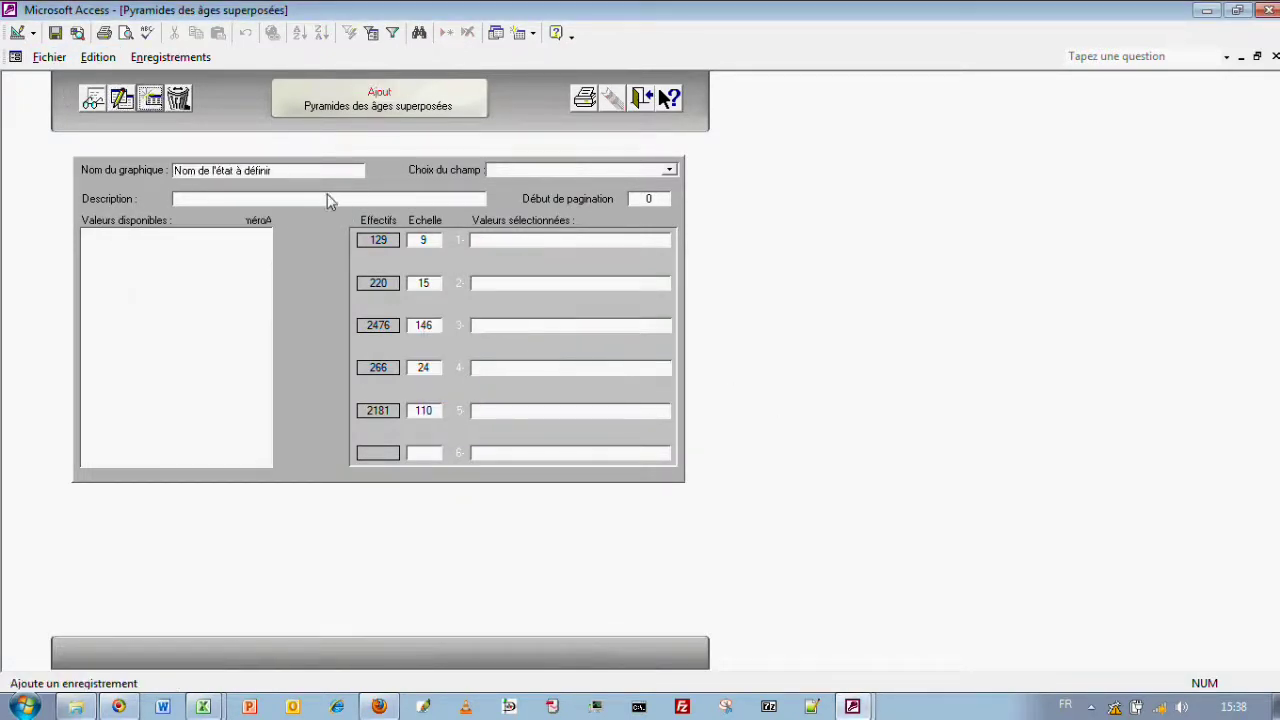
pyautogui.write('Popu')
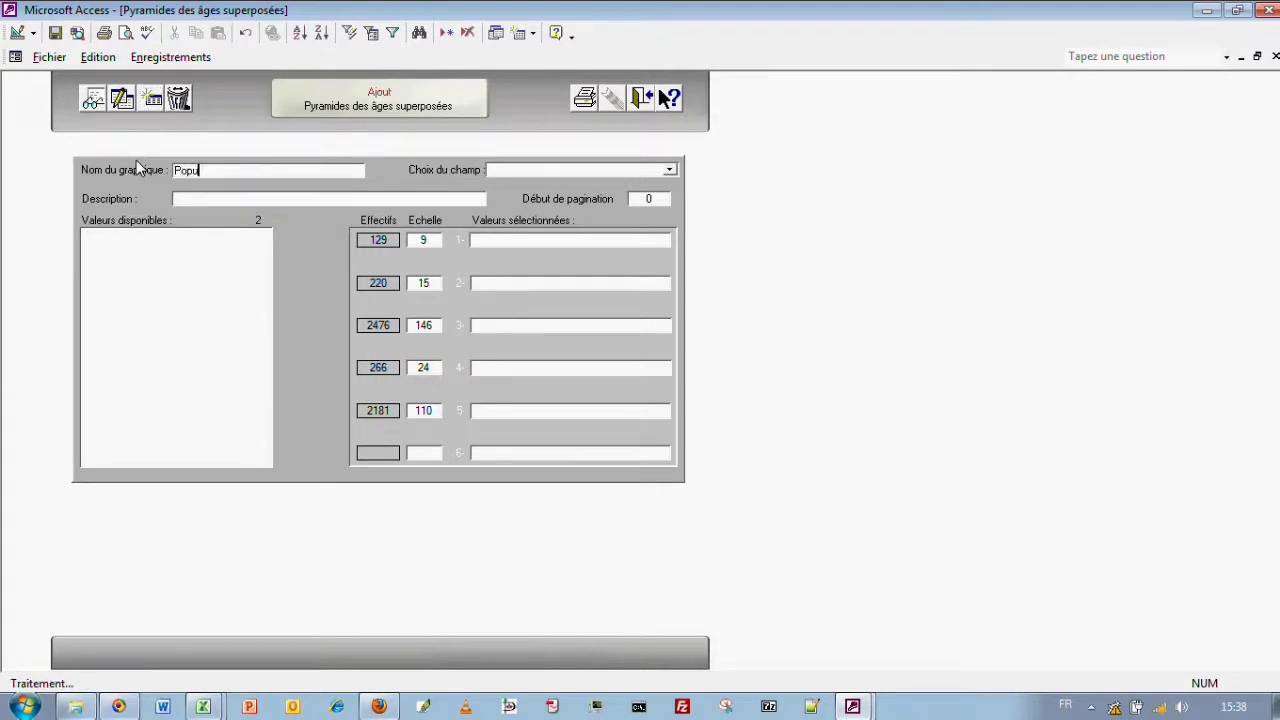
pyautogui.write('lation des soignants')
pyautogui.press('Tab')
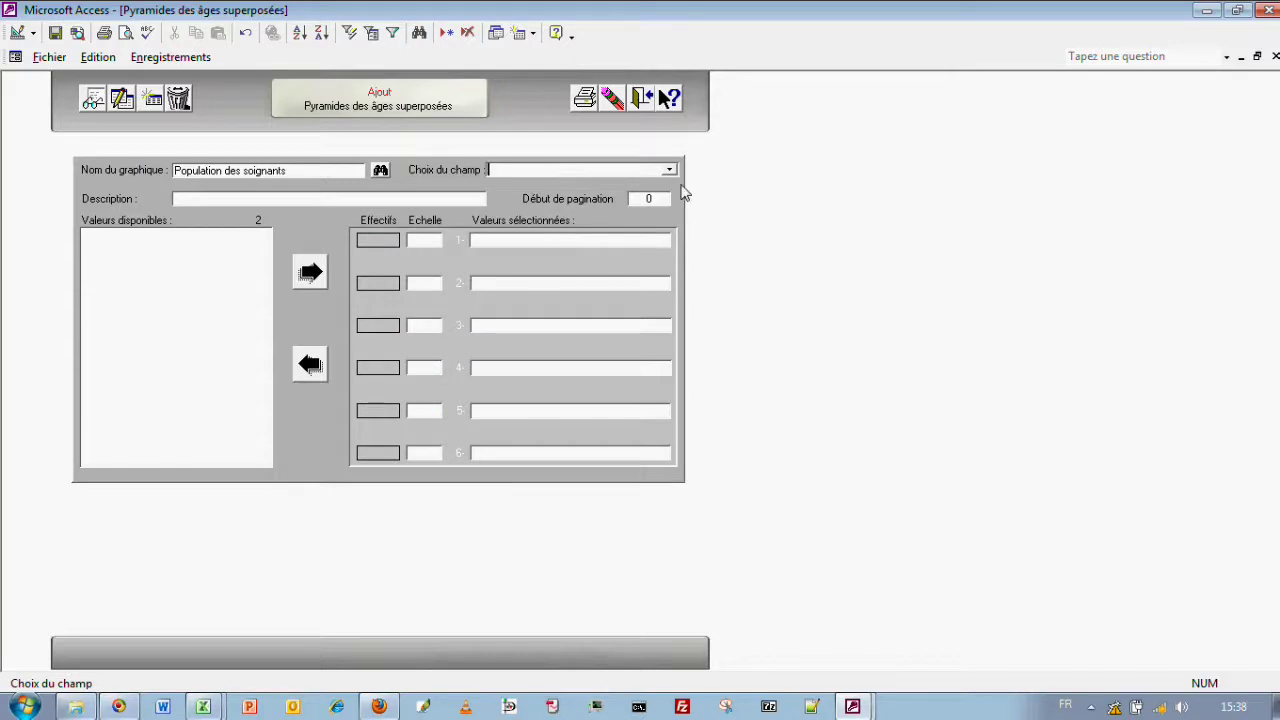
# - Set the chart's Choix du champ to Groupe de grades
pyautogui.click(668, 170)
pyautogui.click(673, 267)
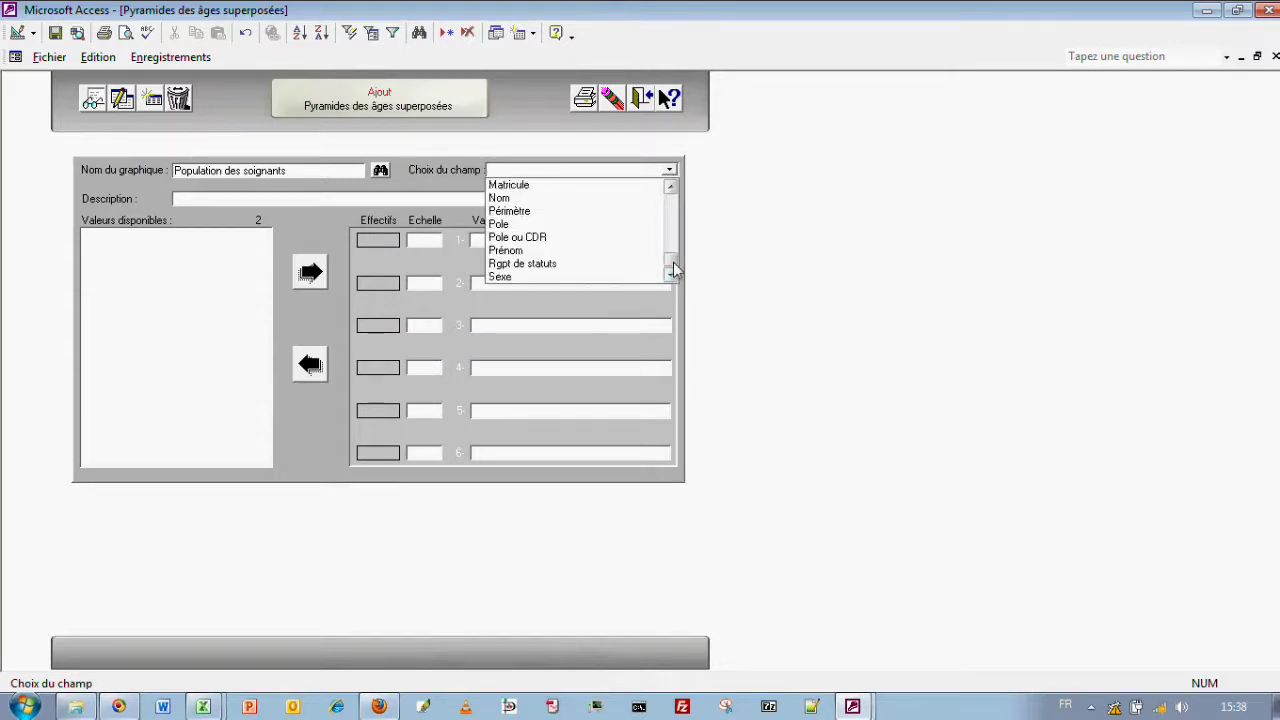
pyautogui.moveTo(673, 263); pyautogui.dragTo(675, 249)
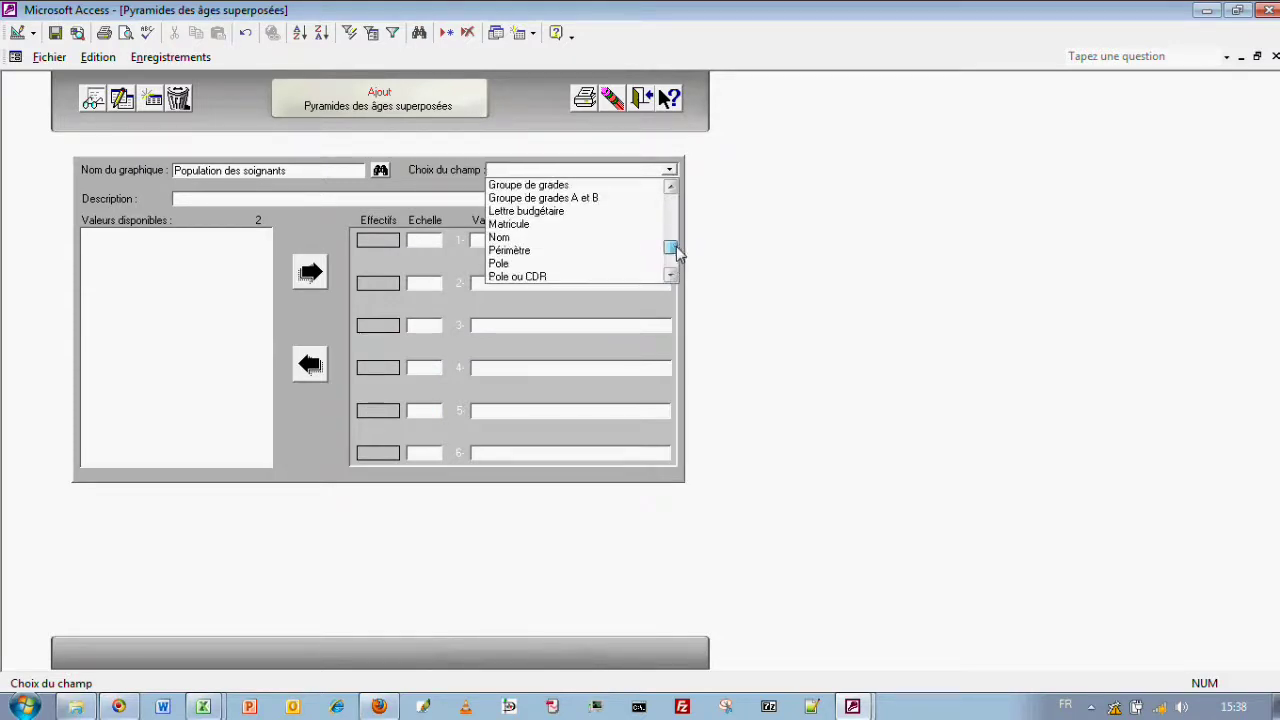
pyautogui.click(547, 190)
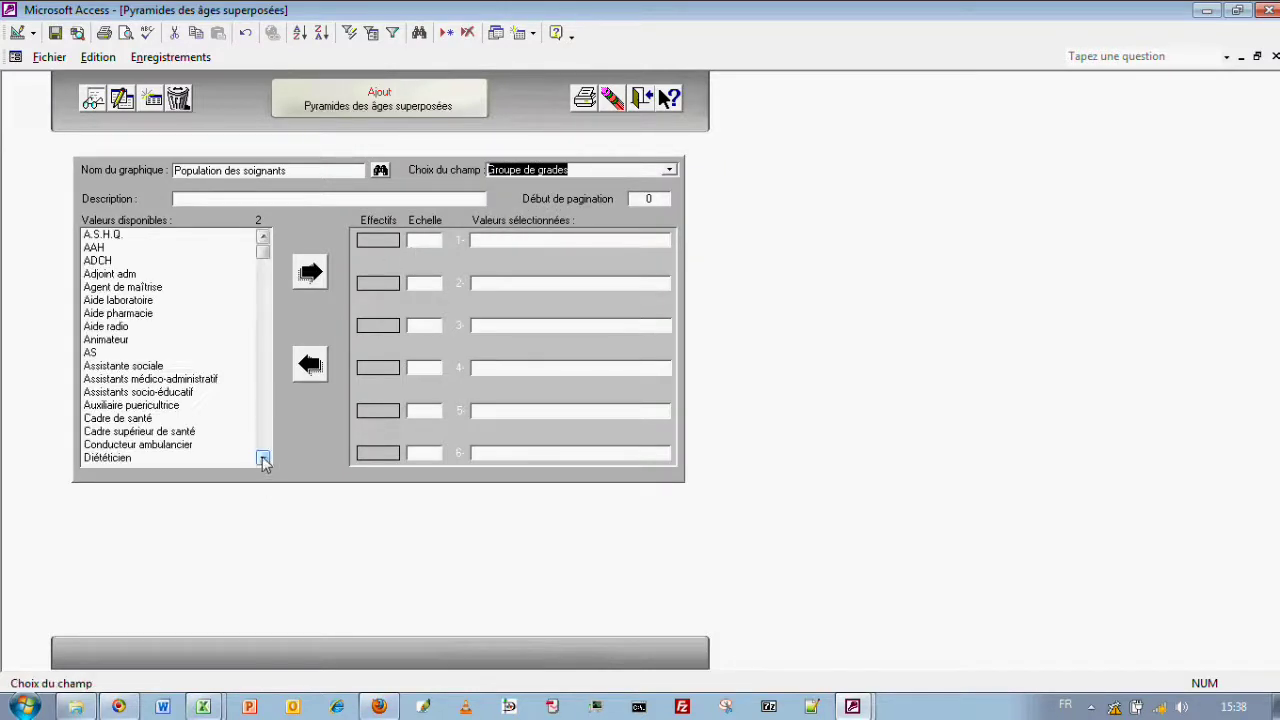
# - Add IADE and IBODE as the first two selected values of the chart
pyautogui.click(263, 458)
pyautogui.click(263, 458)
pyautogui.click(263, 458)
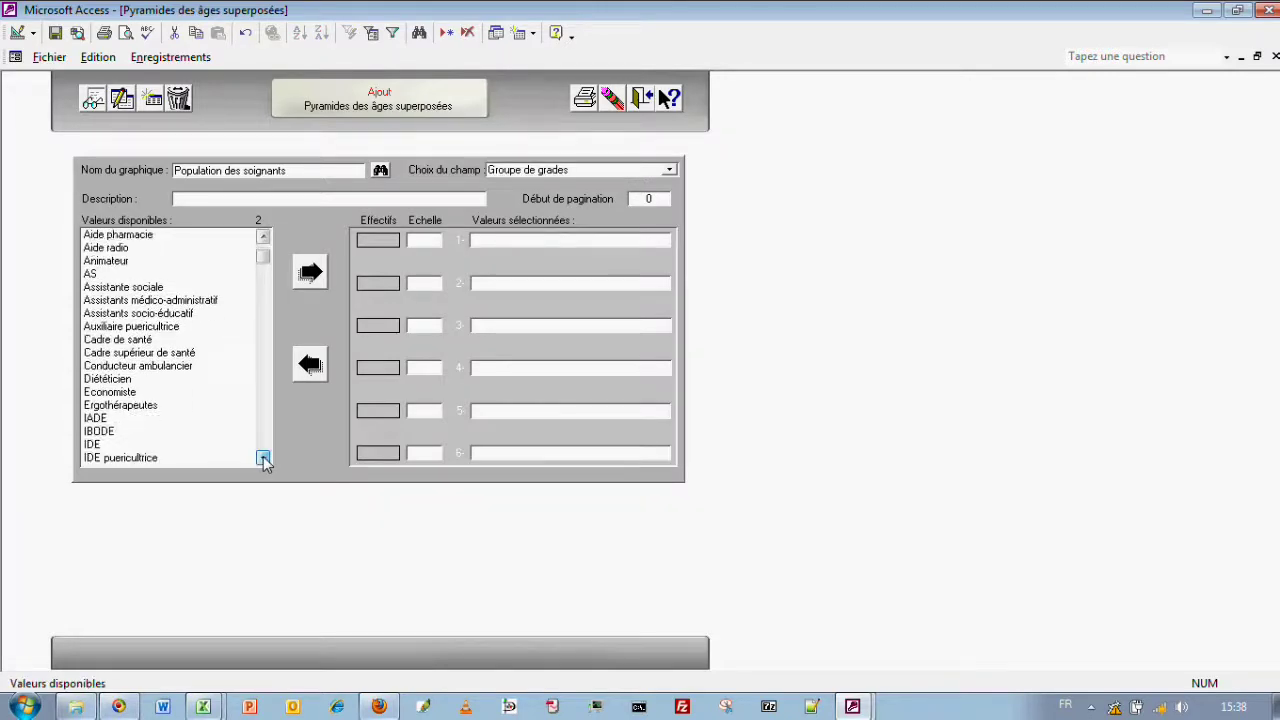
pyautogui.click(263, 458)
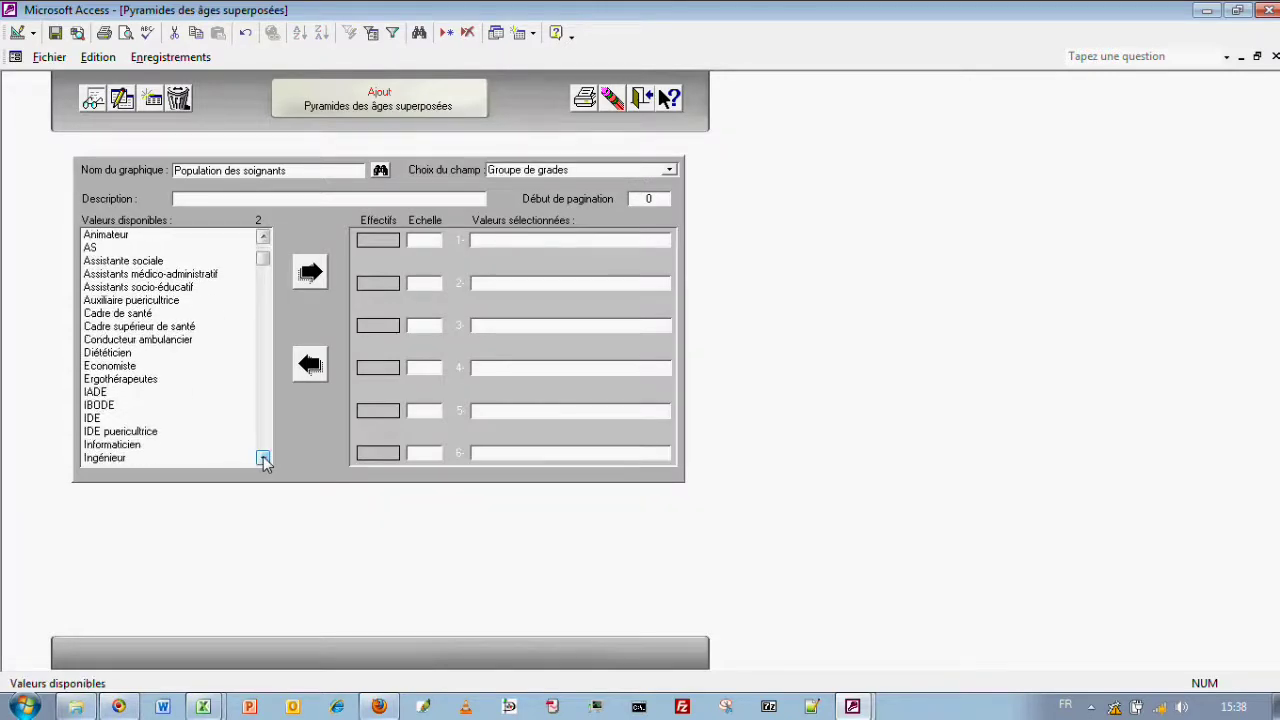
pyautogui.click(108, 392)
pyautogui.click(310, 272)
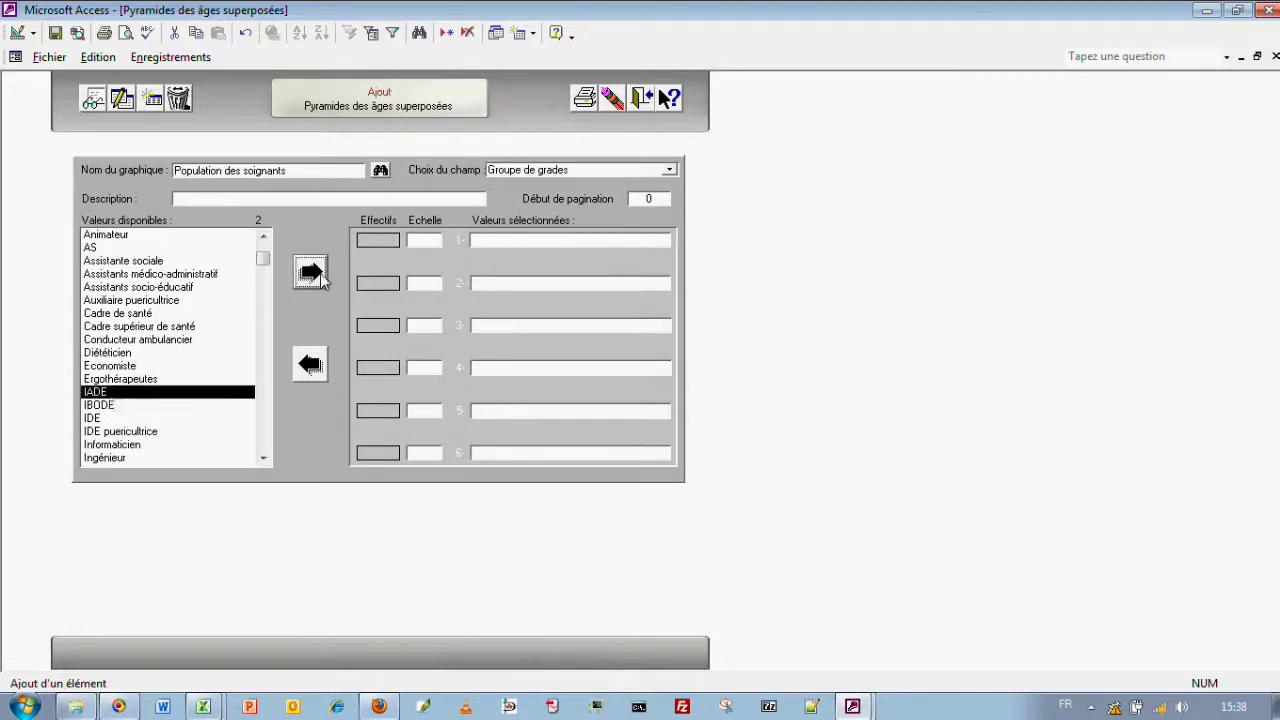
pyautogui.click(263, 458)
pyautogui.click(263, 458)
pyautogui.click(263, 458)
pyautogui.click(263, 458)
pyautogui.click(263, 458)
pyautogui.click(263, 458)
pyautogui.click(98, 418)
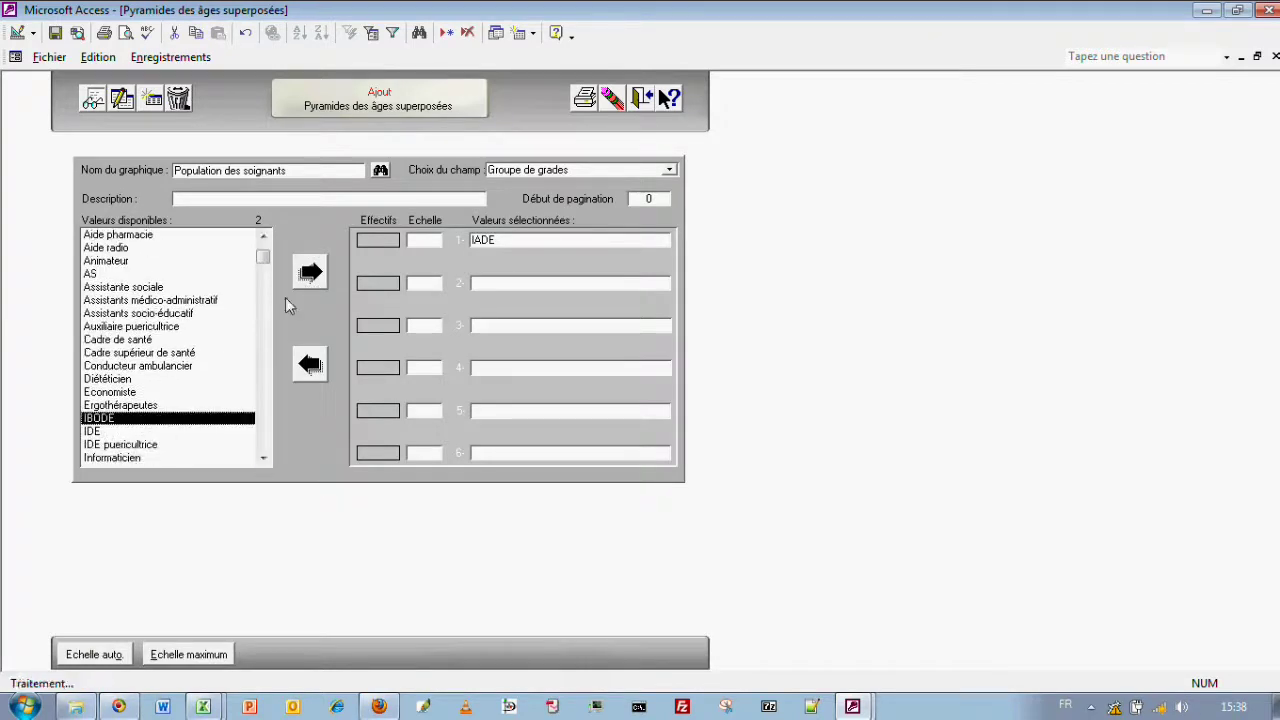
pyautogui.click(310, 272)
# - Add IDE and IDE puericultrice as the third and fourth selected values
pyautogui.click(263, 458)
pyautogui.click(263, 458)
pyautogui.click(263, 458)
pyautogui.click(263, 458)
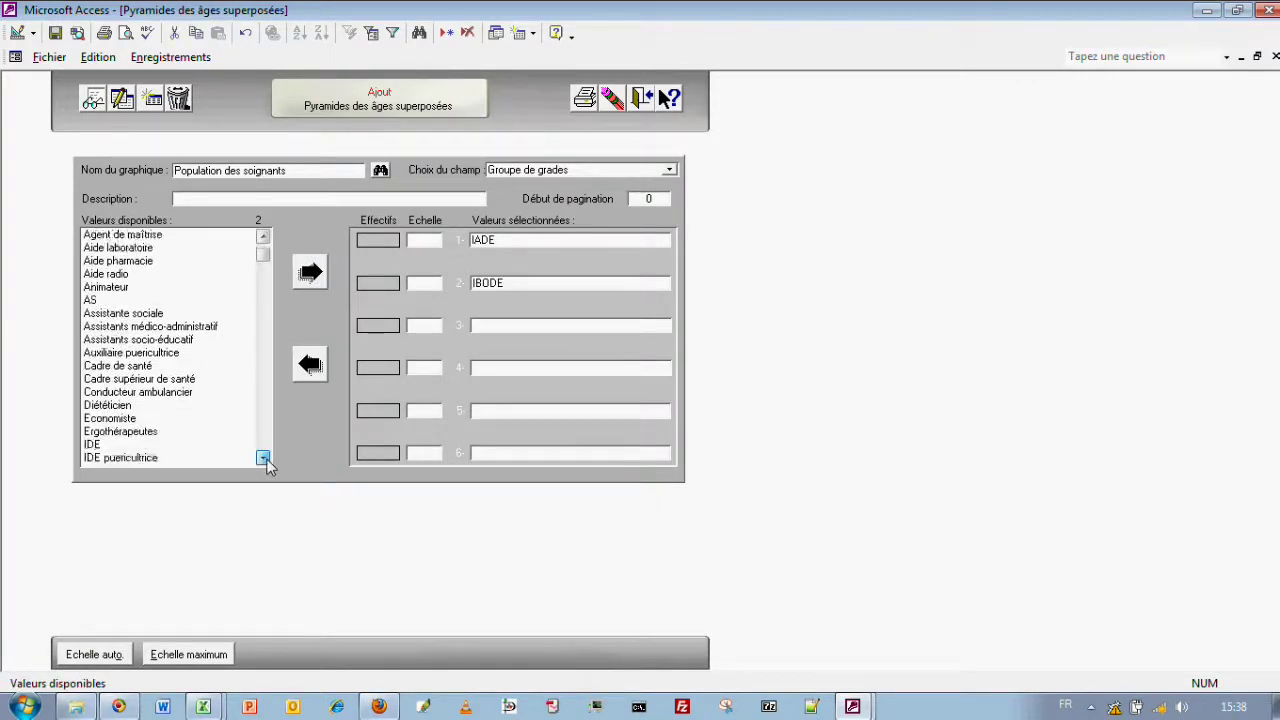
pyautogui.click(263, 458)
pyautogui.doubleClick(140, 431)
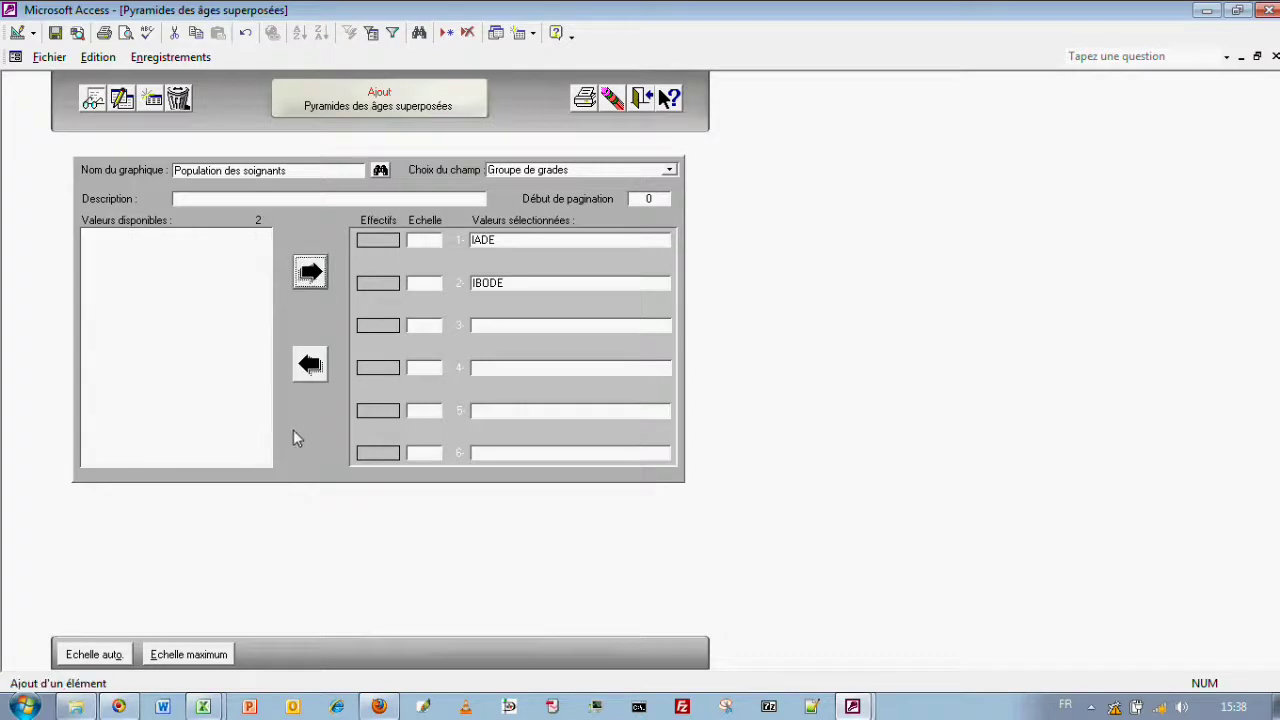
pyautogui.click(263, 458)
pyautogui.click(263, 458)
pyautogui.click(263, 458)
pyautogui.click(263, 458)
pyautogui.click(263, 458)
pyautogui.doubleClick(150, 431)
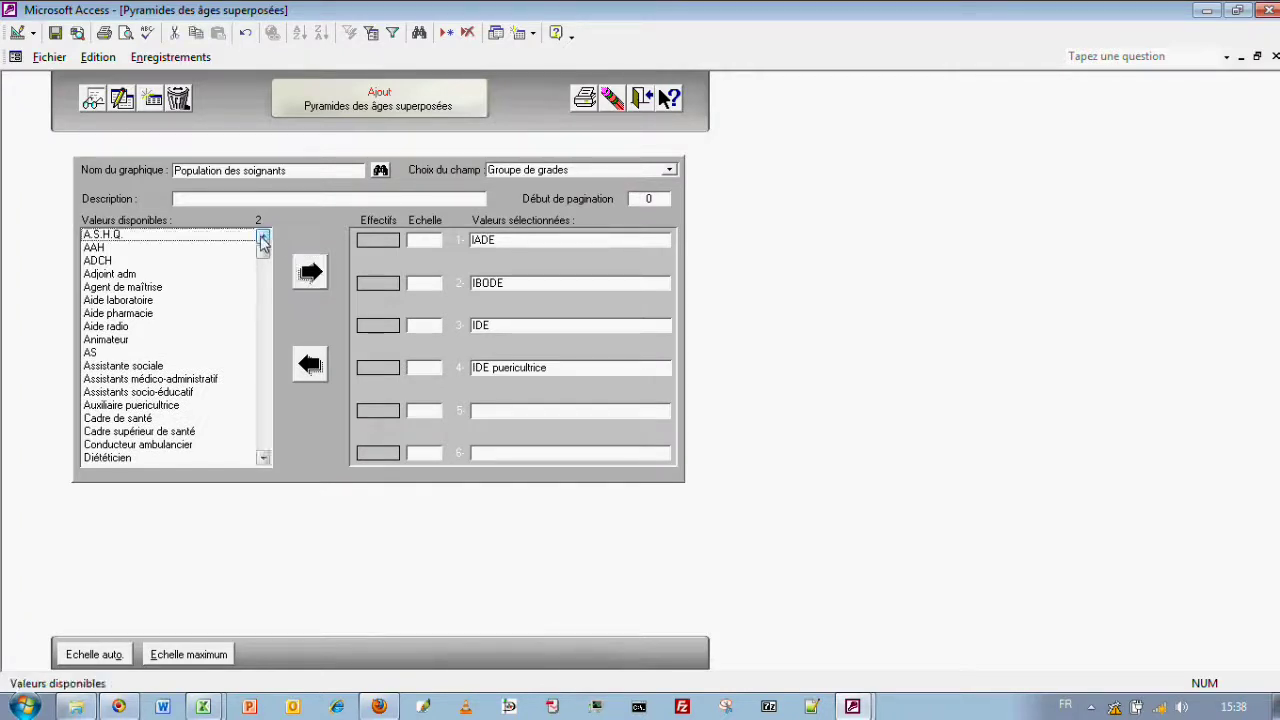
# - Add AS as the fifth selected value and apply the automatic scale to all the selected groups
pyautogui.doubleClick(110, 353)
pyautogui.click(310, 271)
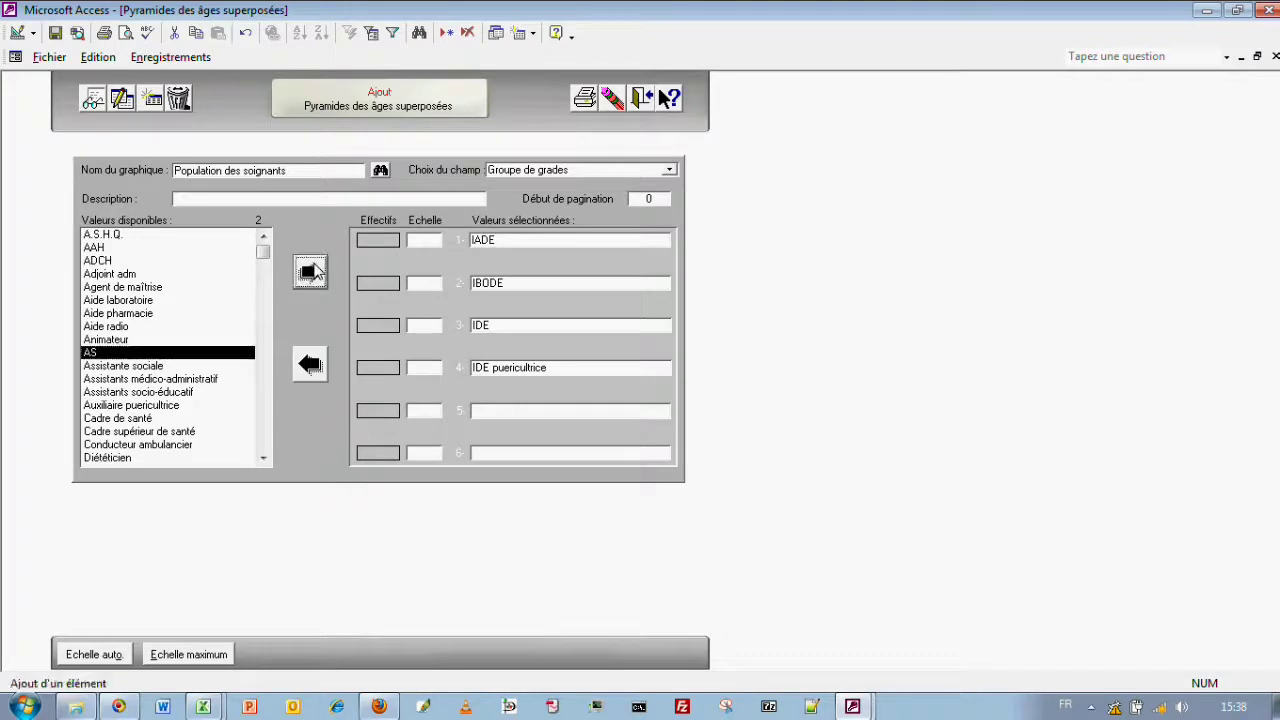
pyautogui.click(100, 657)
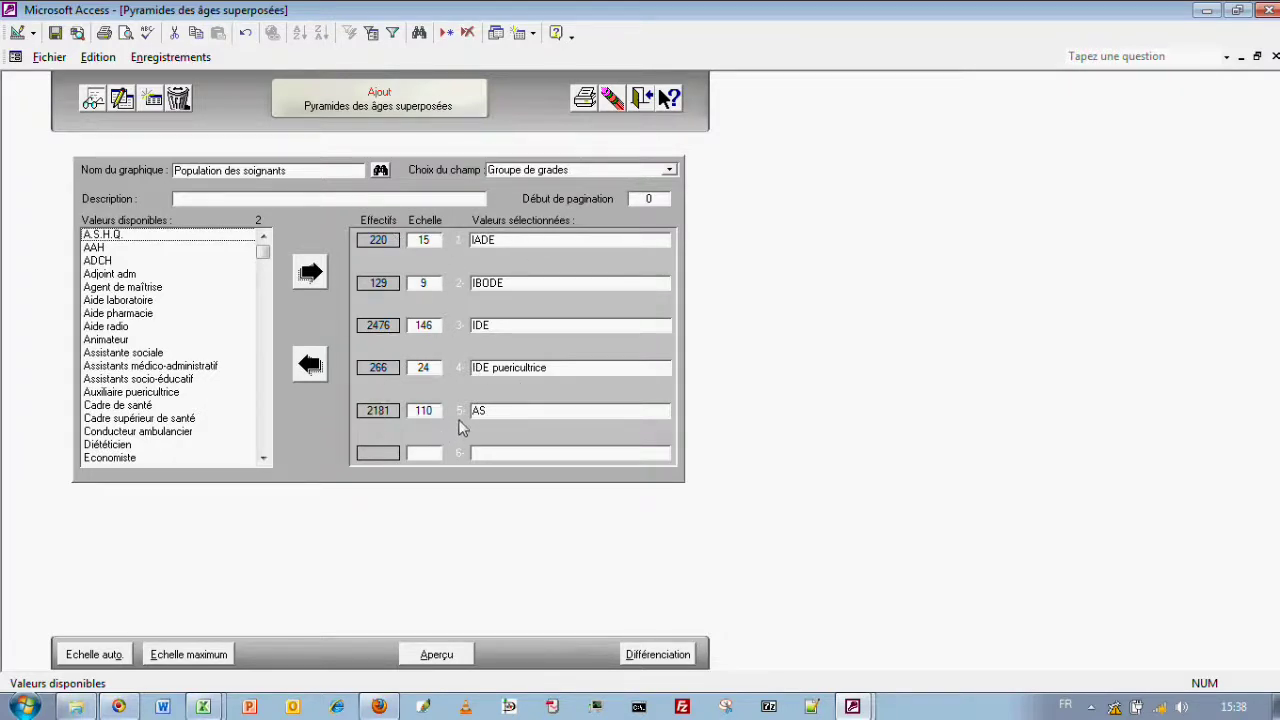
# - Preview the superimposed pyramids, compare the age distributions of the five grade groups, and close the preview
pyautogui.click(436, 655)
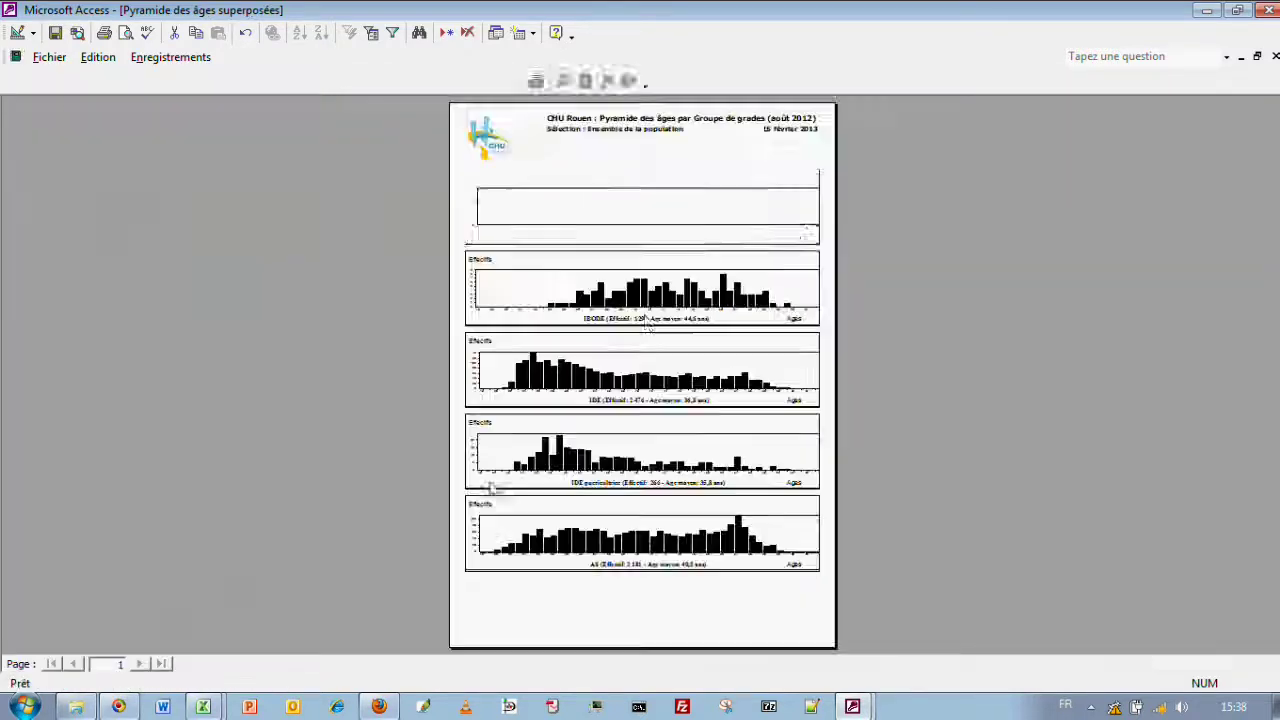
pyautogui.click(690, 320)
pyautogui.scroll(1, 688, 320)
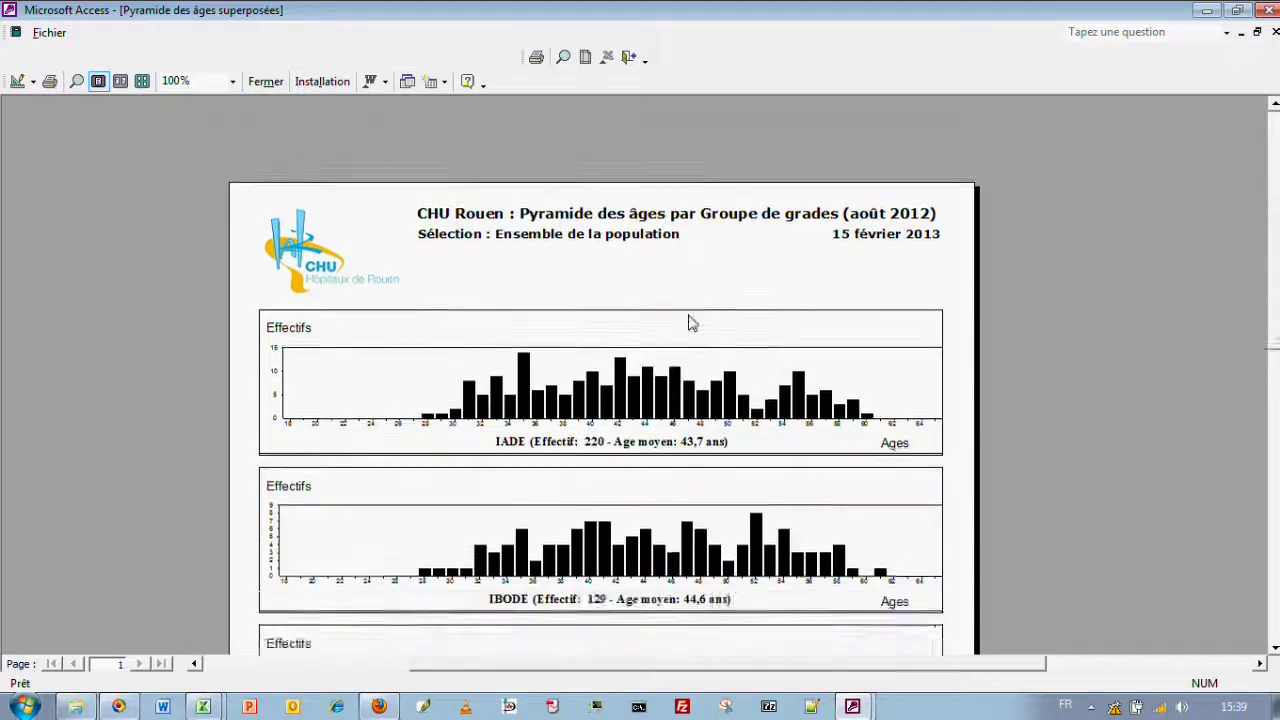
pyautogui.scroll(-2, 688, 320)
pyautogui.scroll(-2, 688, 320)
pyautogui.scroll(-9, 688, 325)
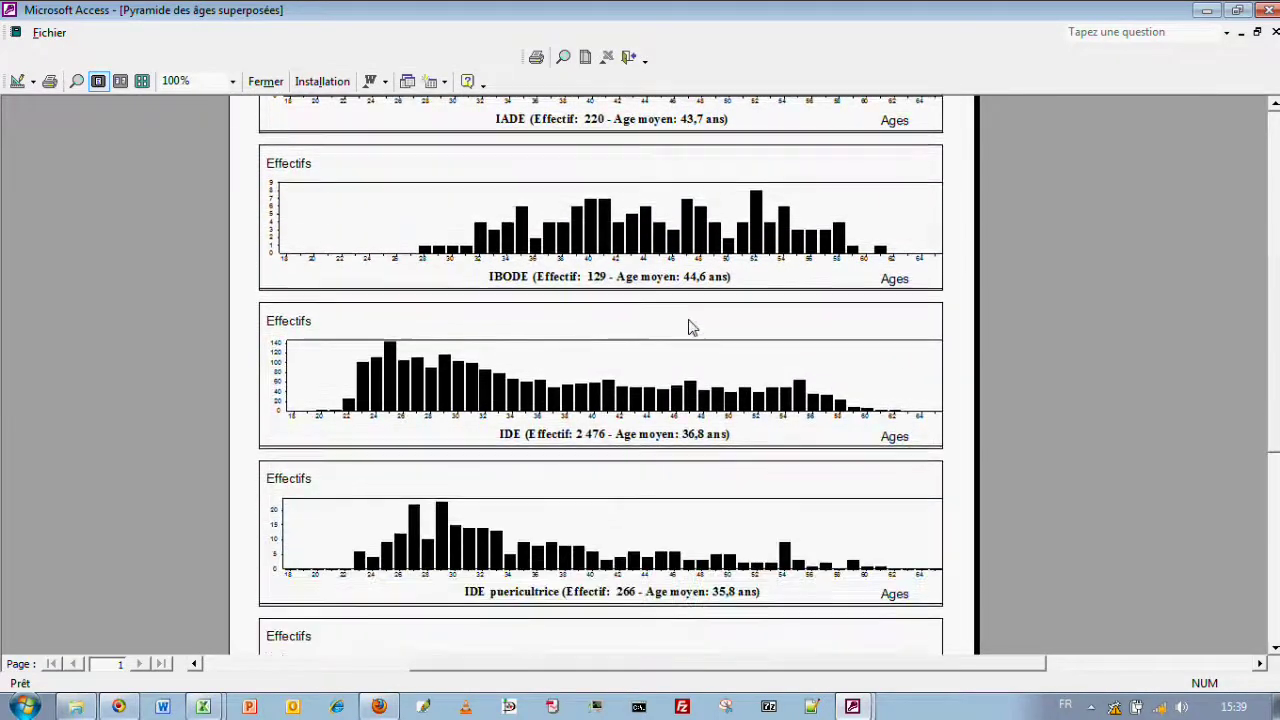
pyautogui.scroll(6, 690, 326)
pyautogui.scroll(5, 690, 327)
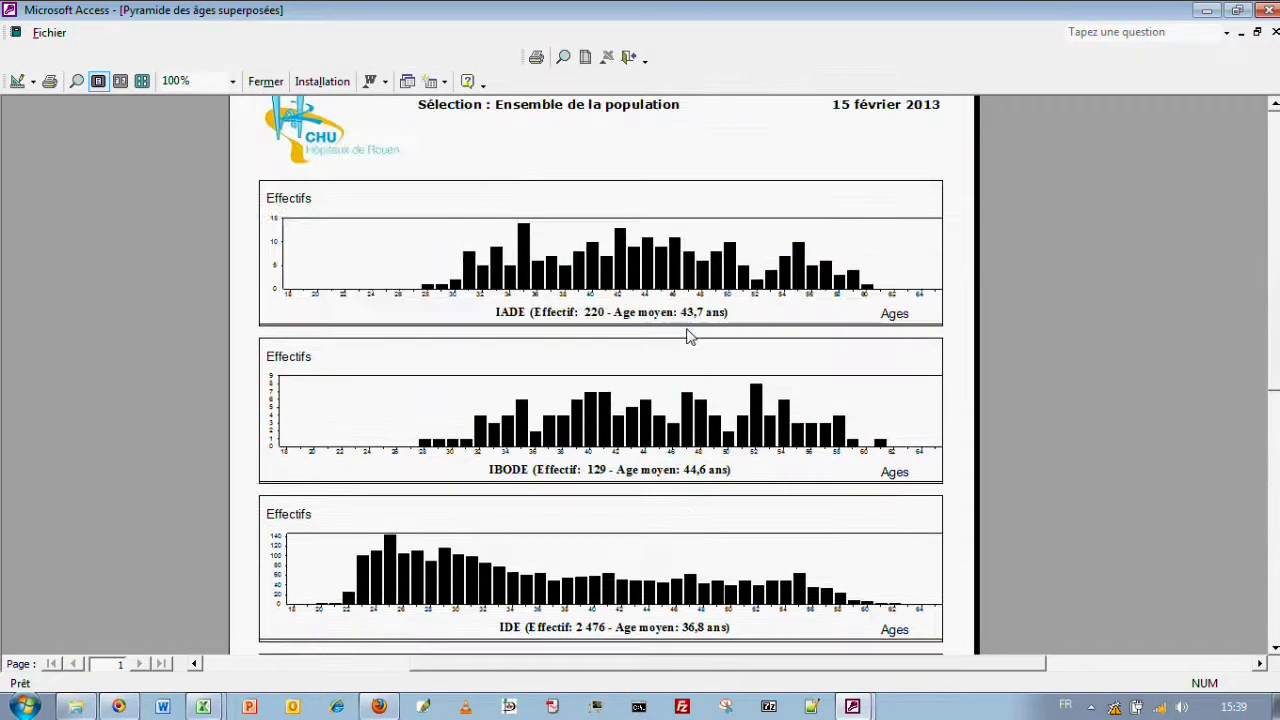
pyautogui.scroll(-6, 430, 447)
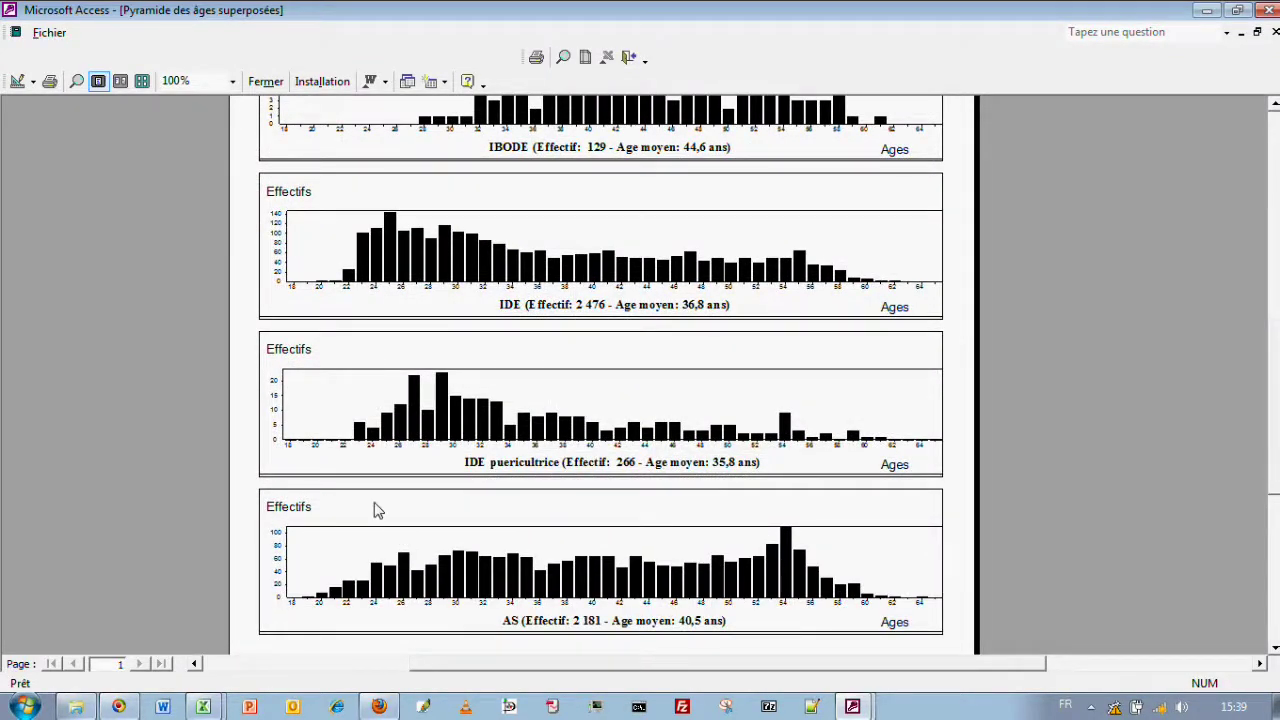
pyautogui.scroll(6, 586, 443)
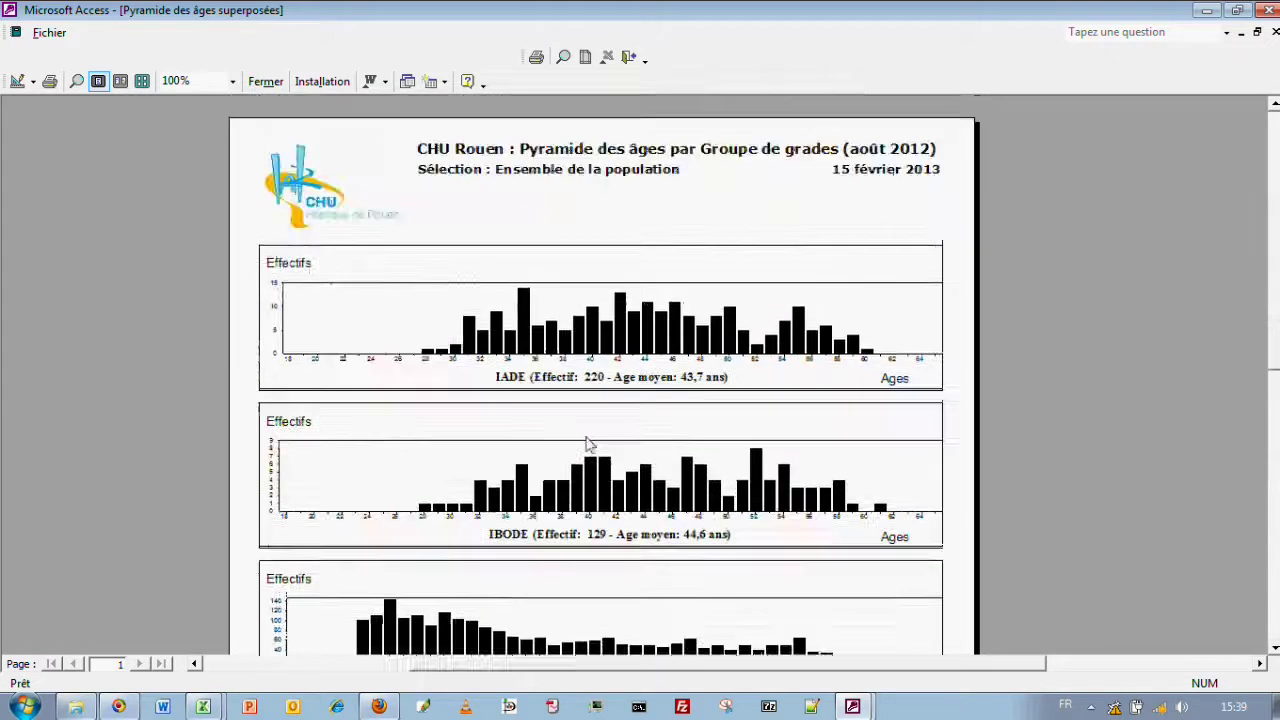
pyautogui.click(630, 57)
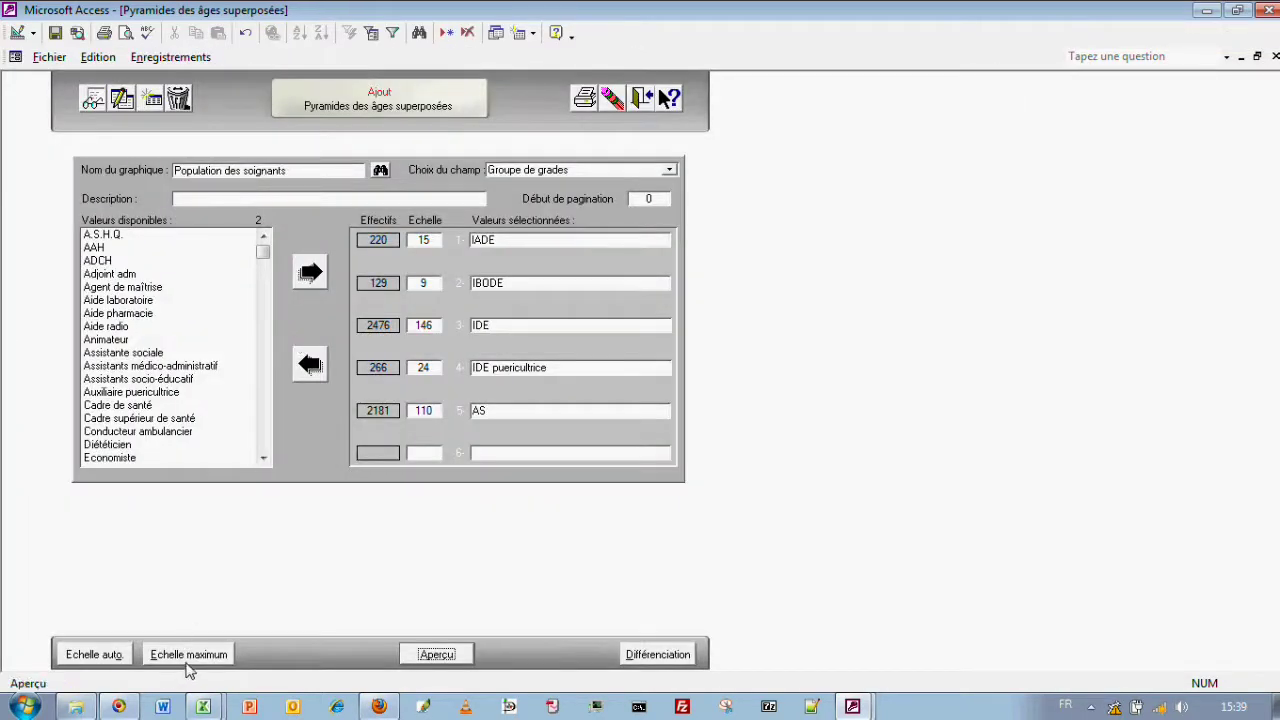
# - Apply the maximum scale to all five grade groups, compare their pyramids in the preview, and close it
pyautogui.click(188, 656)
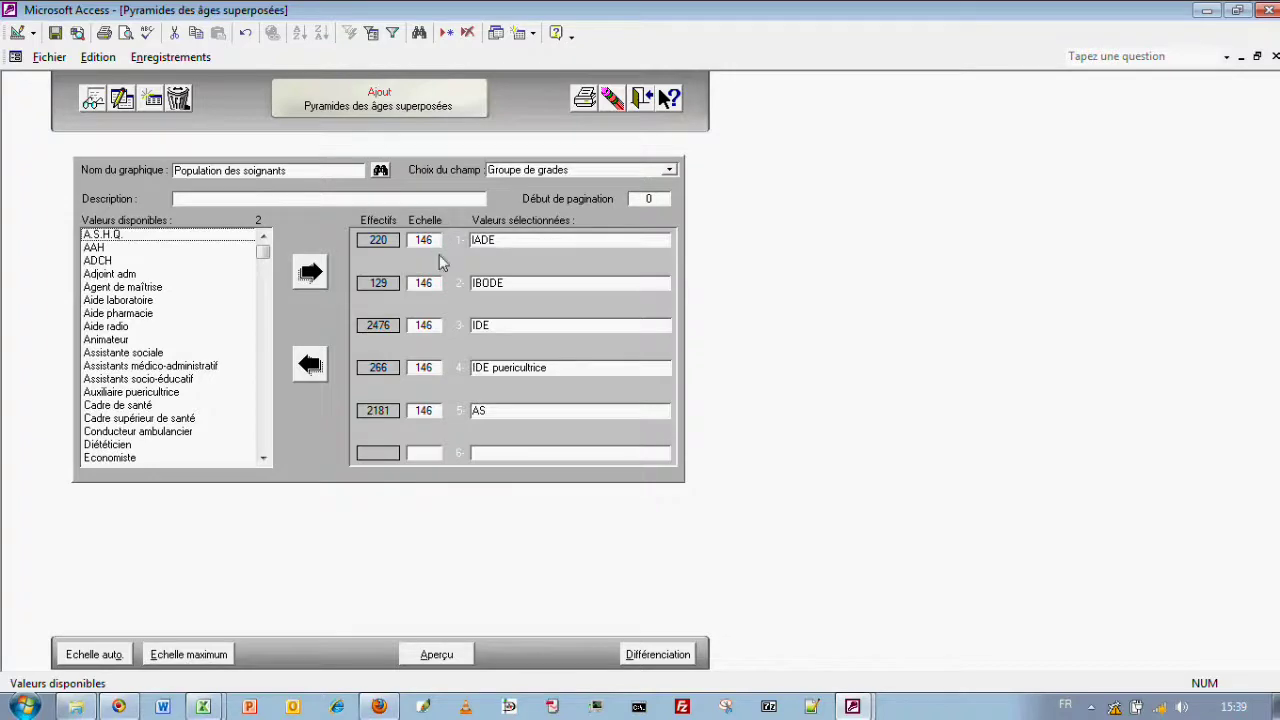
pyautogui.click(437, 655)
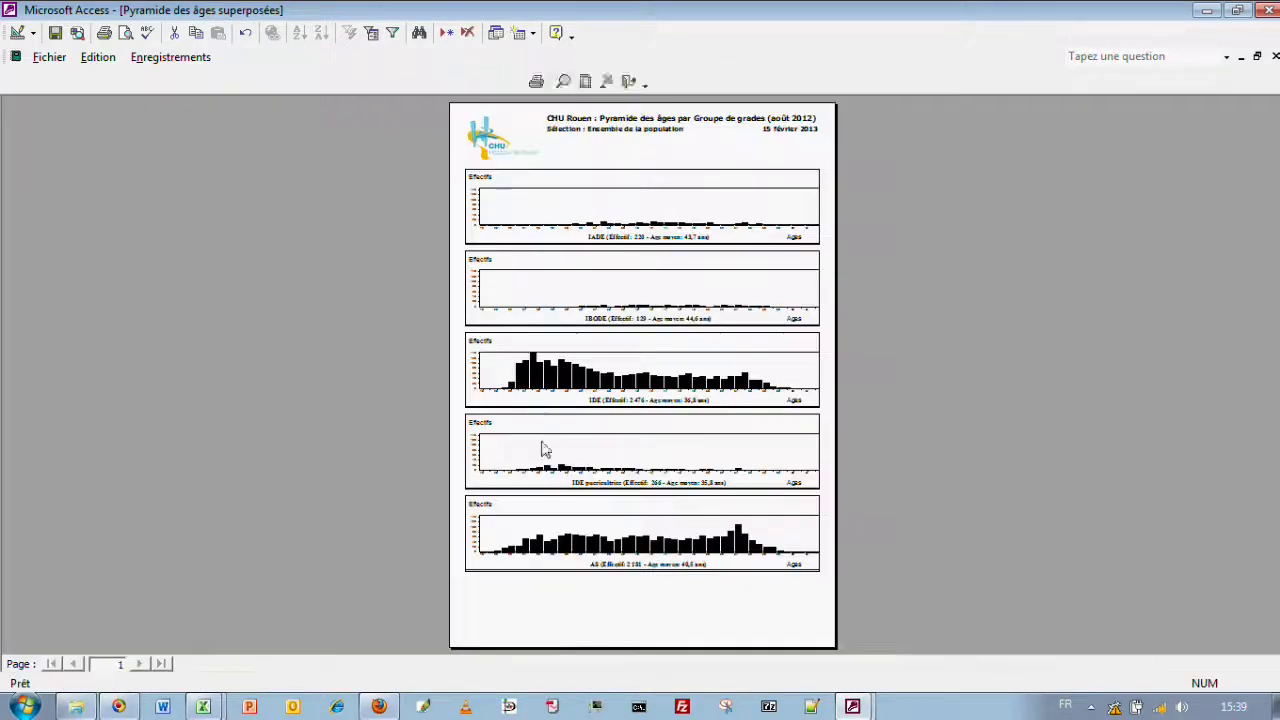
pyautogui.click(671, 271)
pyautogui.scroll(1, 606, 277)
pyautogui.scroll(-1, 604, 283)
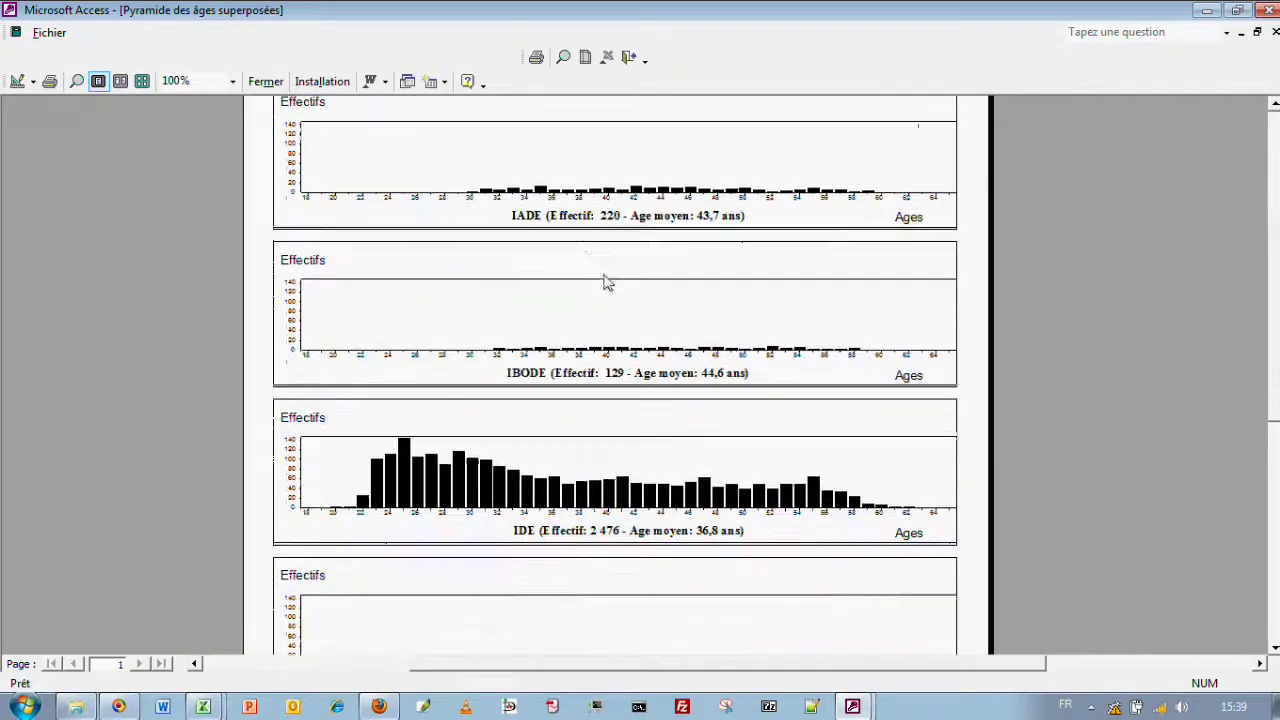
pyautogui.scroll(-5, 588, 262)
pyautogui.scroll(3, 644, 437)
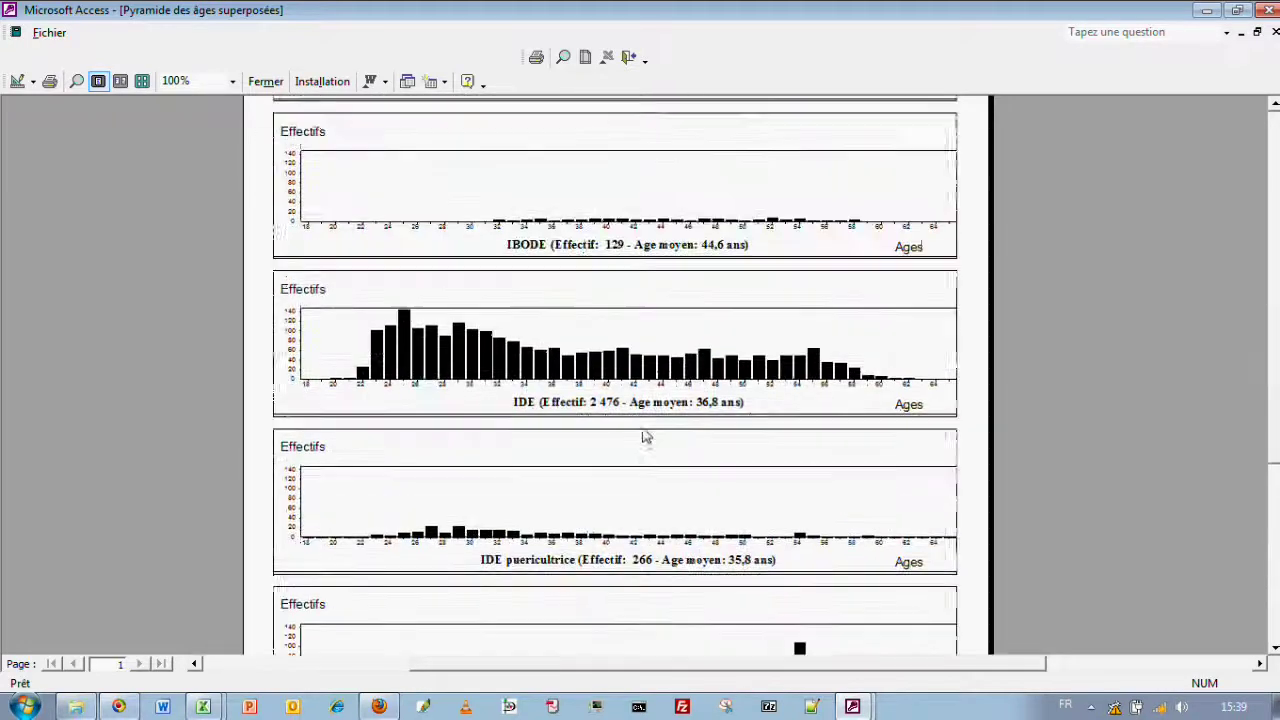
pyautogui.scroll(4, 645, 438)
pyautogui.scroll(-1, 617, 543)
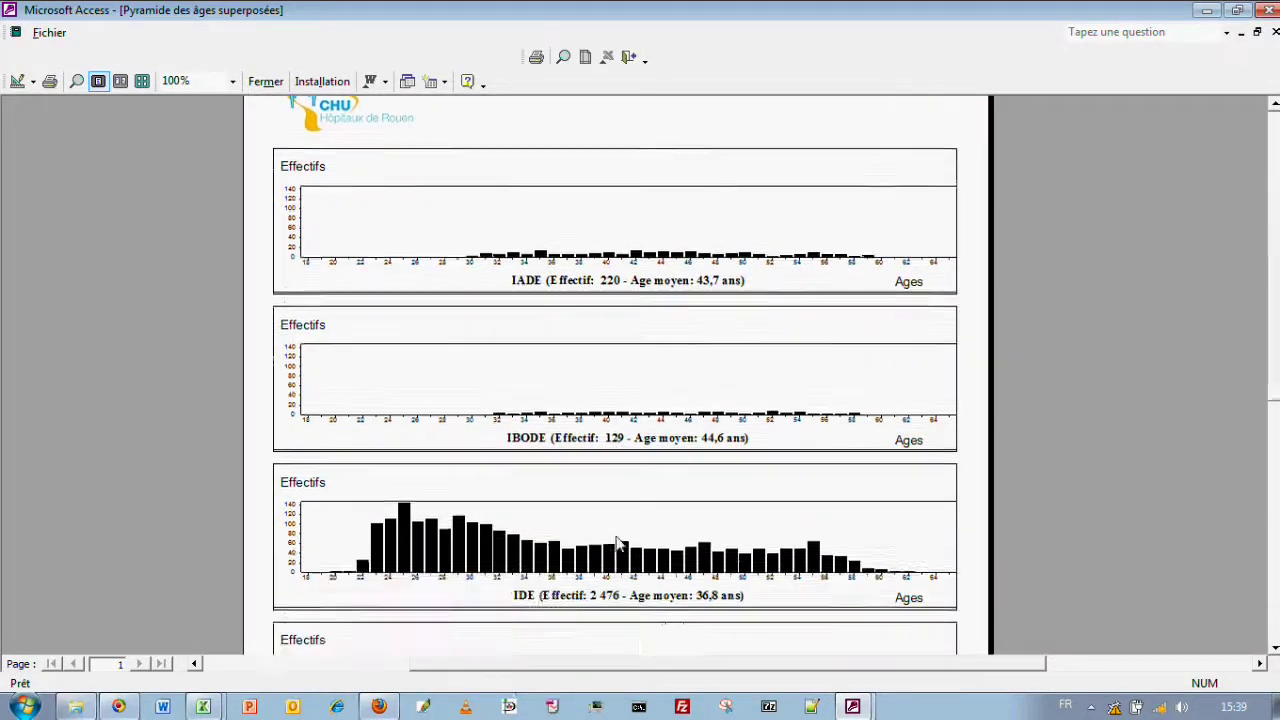
pyautogui.scroll(-5, 617, 543)
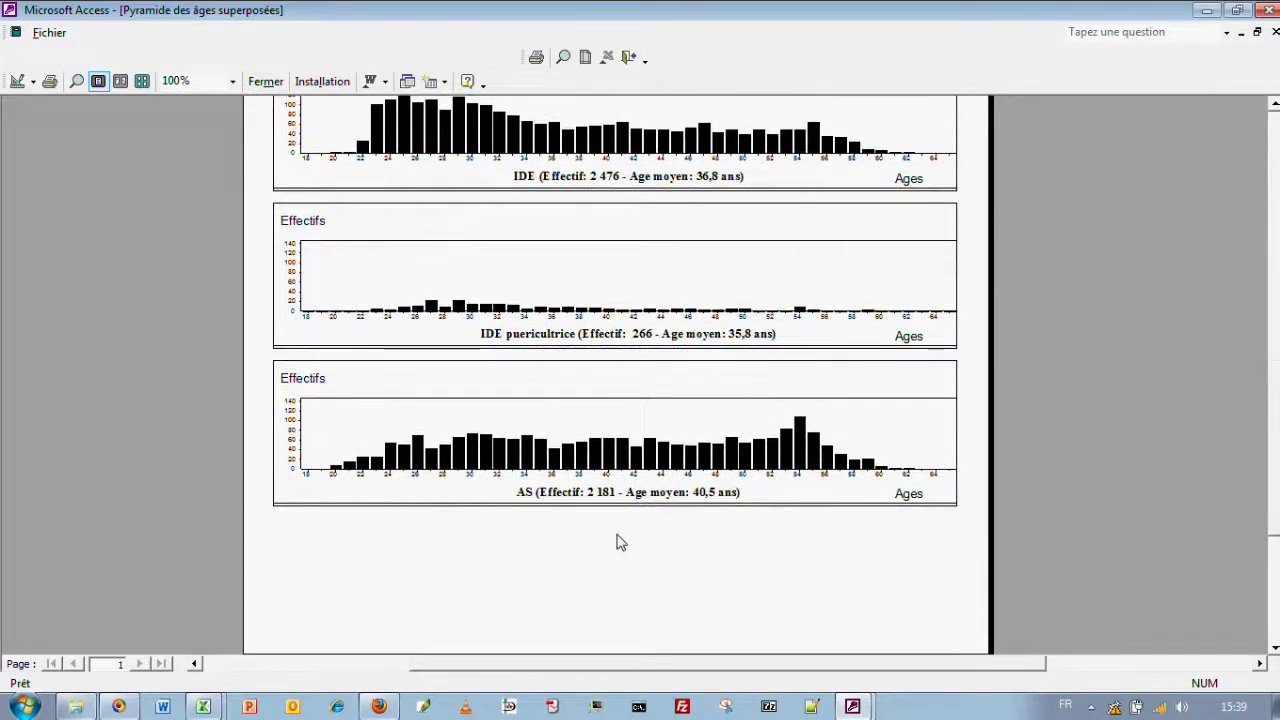
pyautogui.scroll(5, 617, 543)
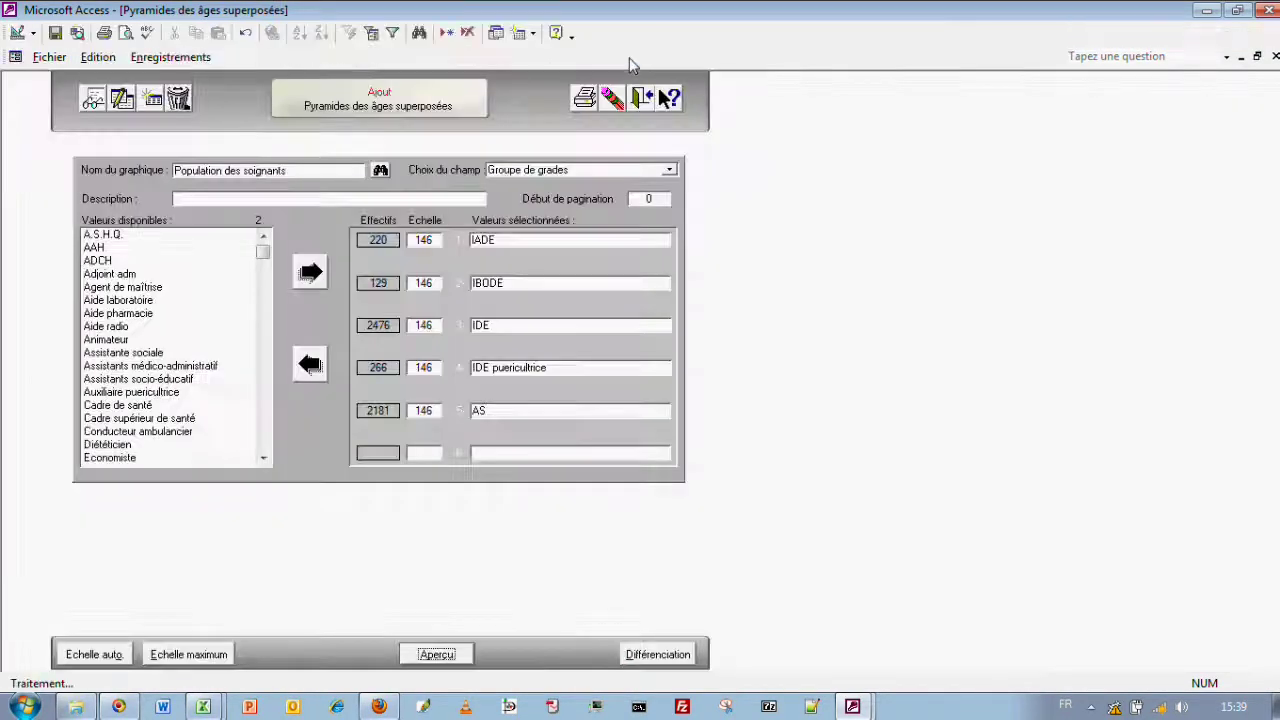
pyautogui.click(629, 57)
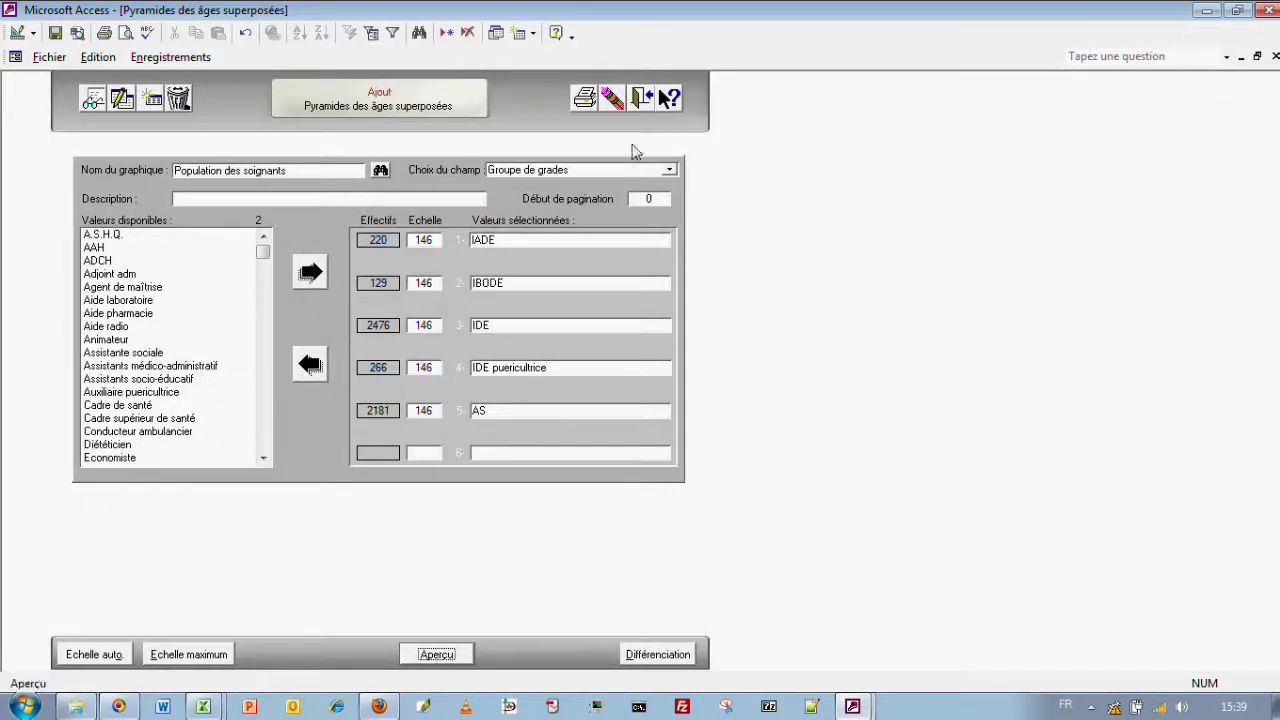
# - Preview the maximum-scale pyramids with the saved differentiation "Démonstration - Différenciée par statut", and return to the superimposed pyramids form
pyautogui.click(655, 655)
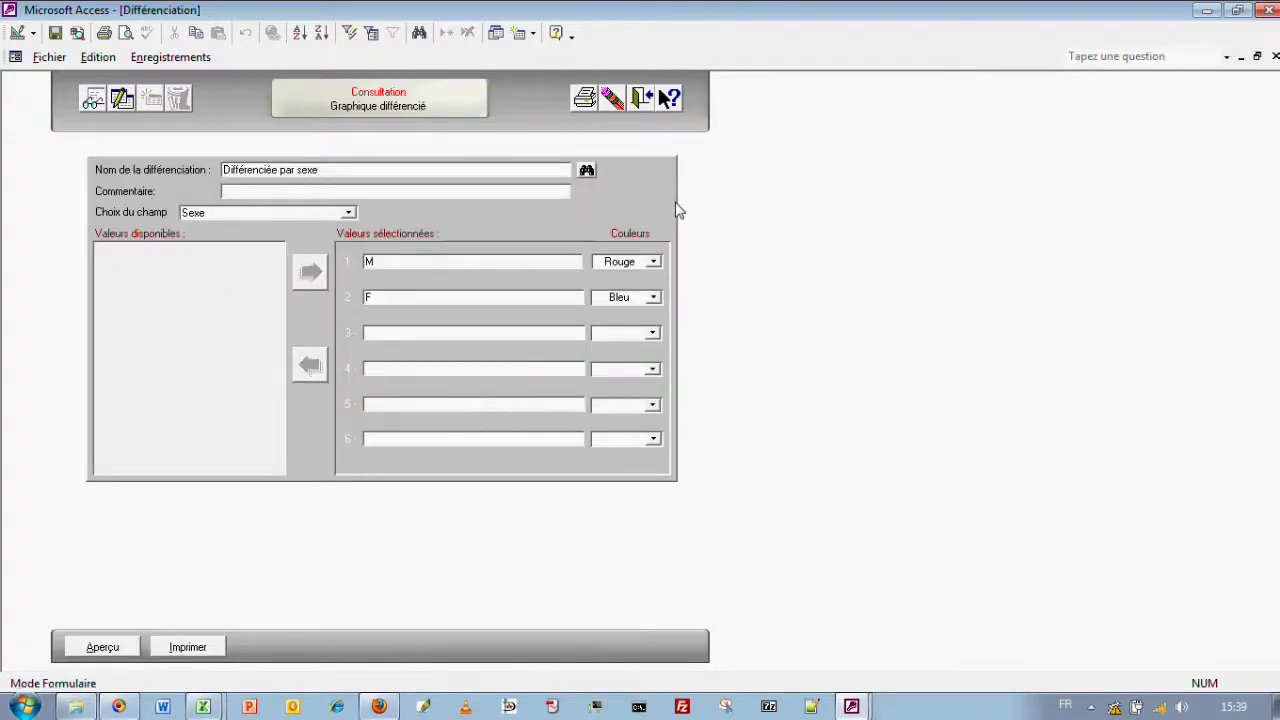
pyautogui.click(587, 172)
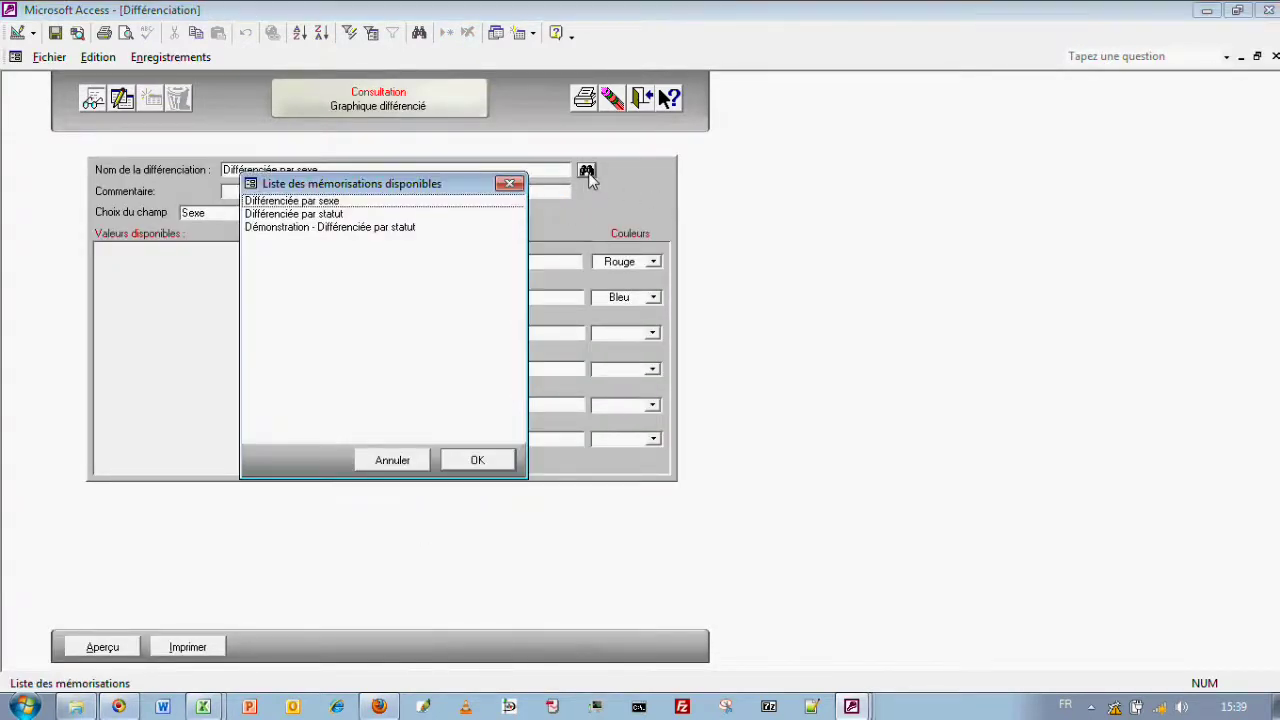
pyautogui.click(361, 230)
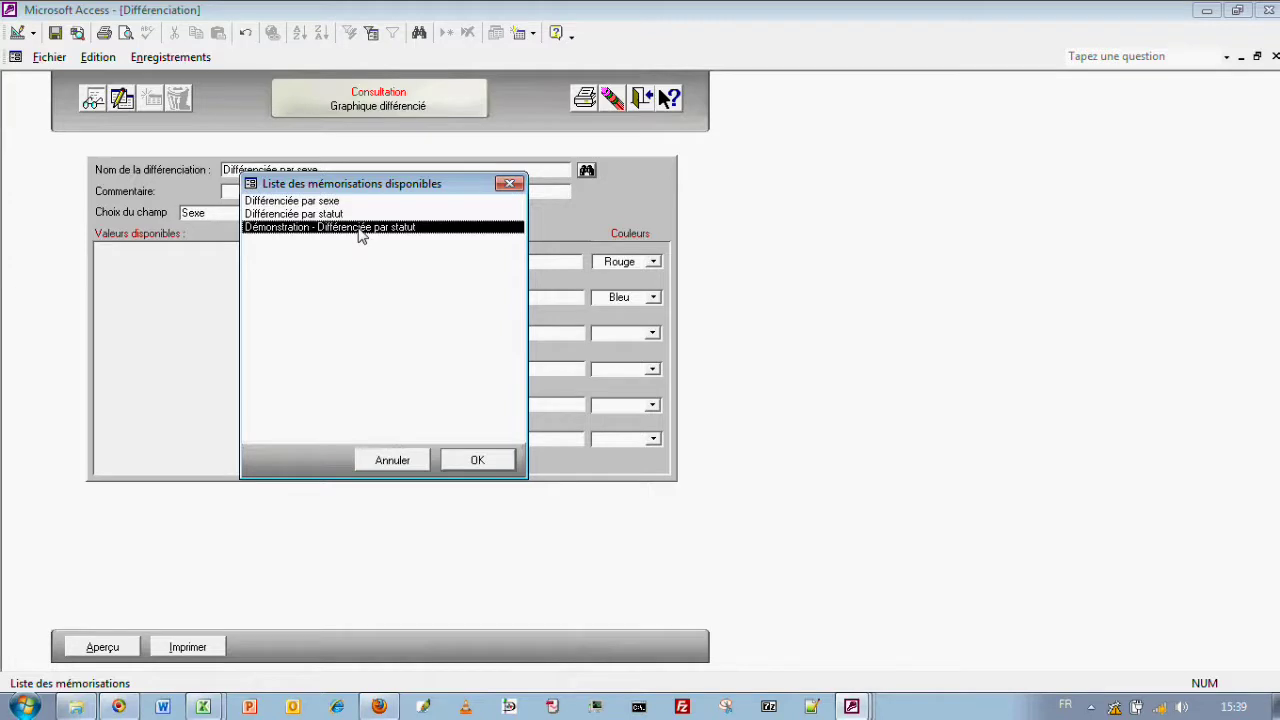
pyautogui.click(466, 463)
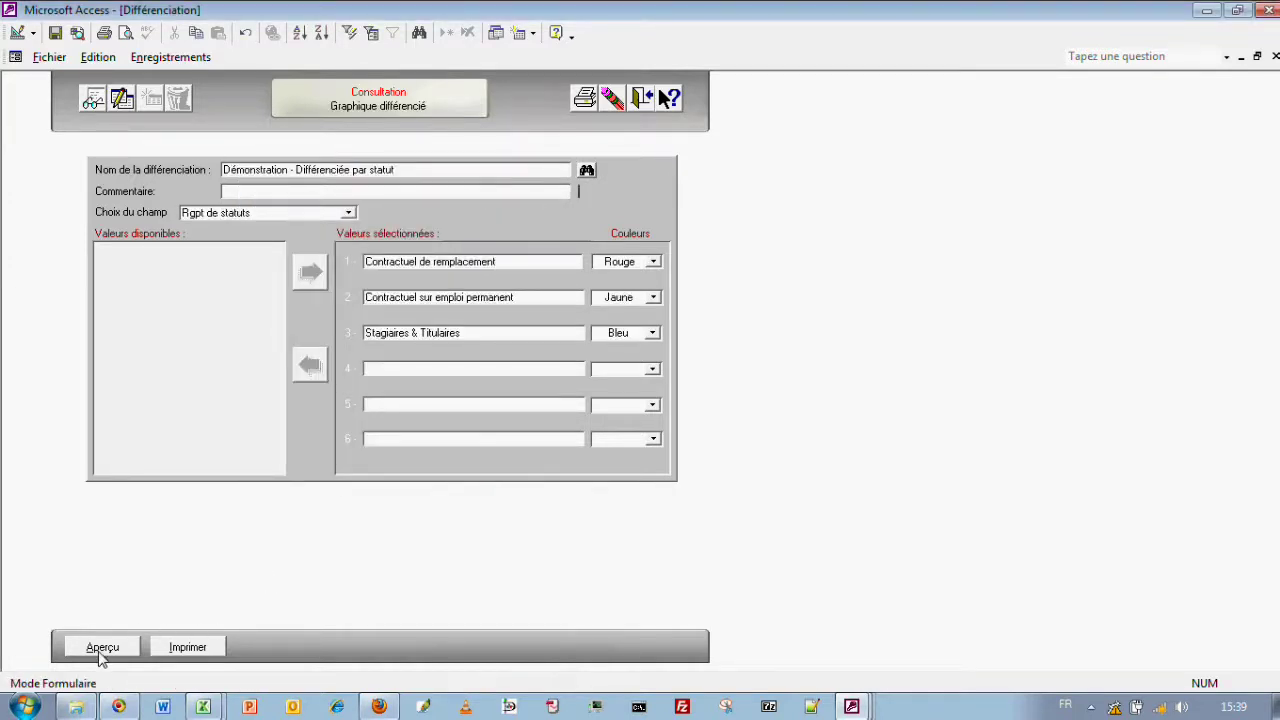
pyautogui.click(101, 652)
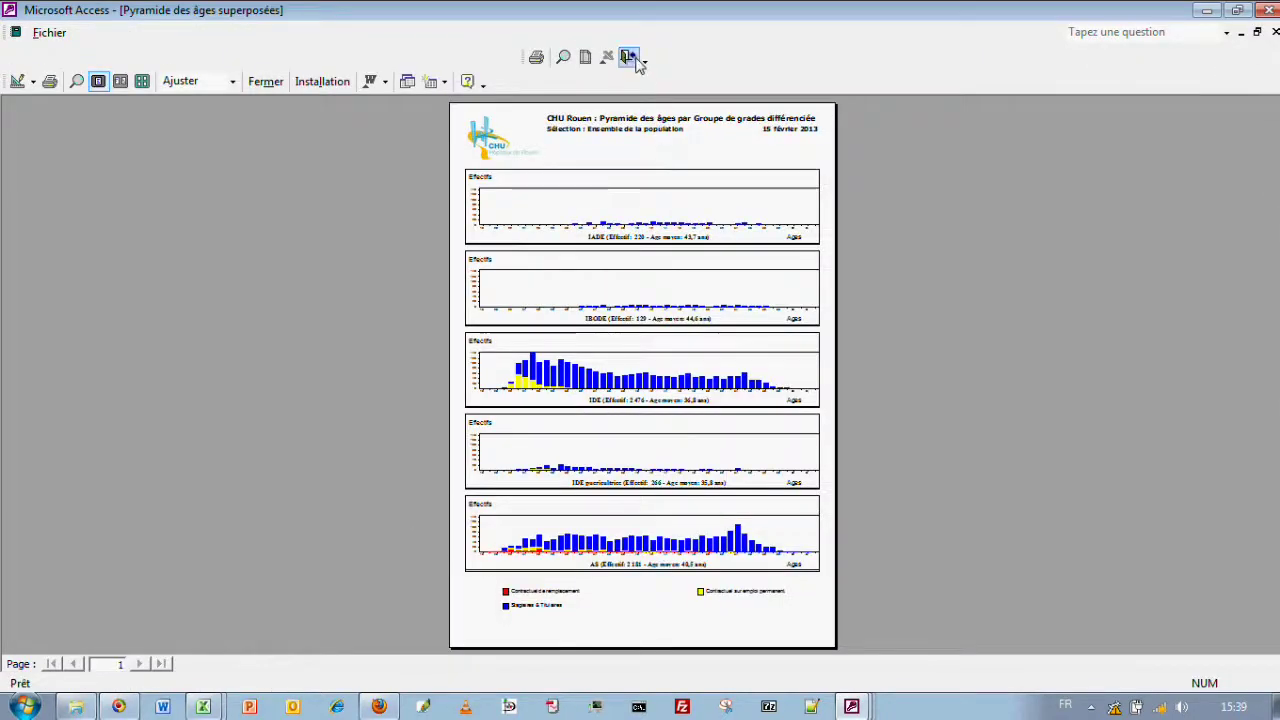
pyautogui.click(629, 57)
pyautogui.click(645, 100)
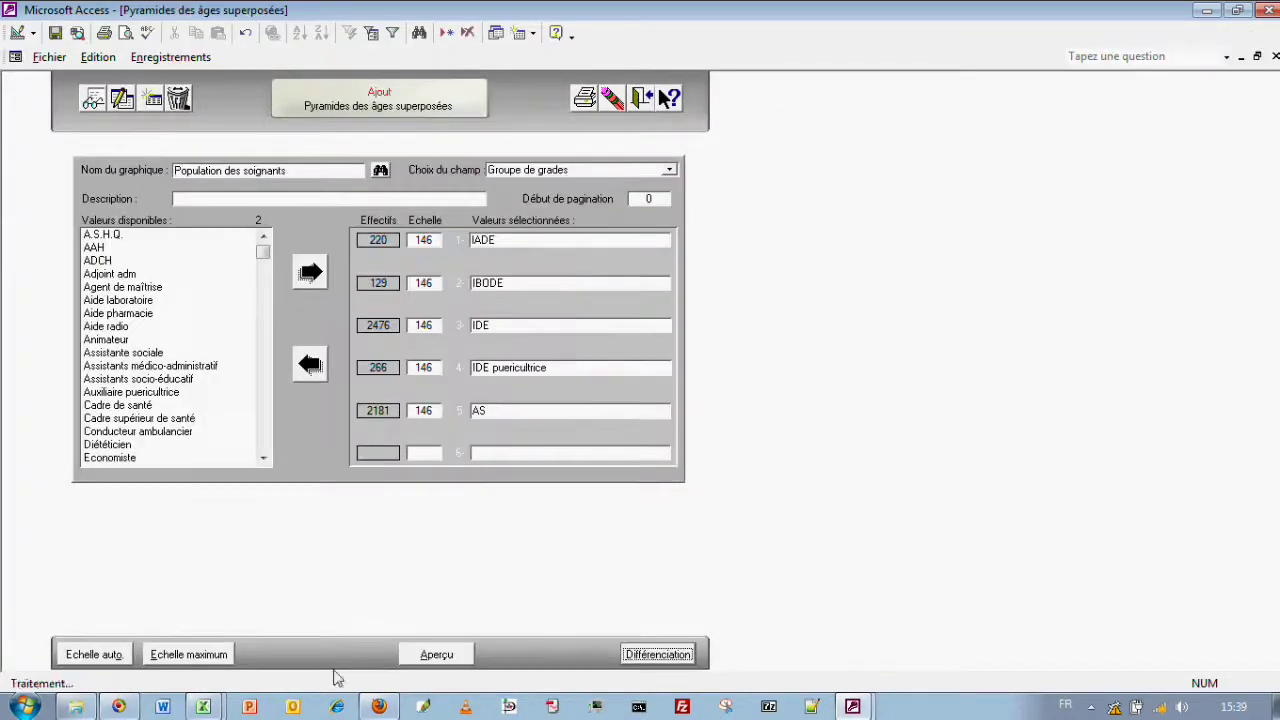
# - Apply the automatic scale to all the grade groups, preview their pyramids differentiated by sex, and close the preview
pyautogui.click(110, 653)
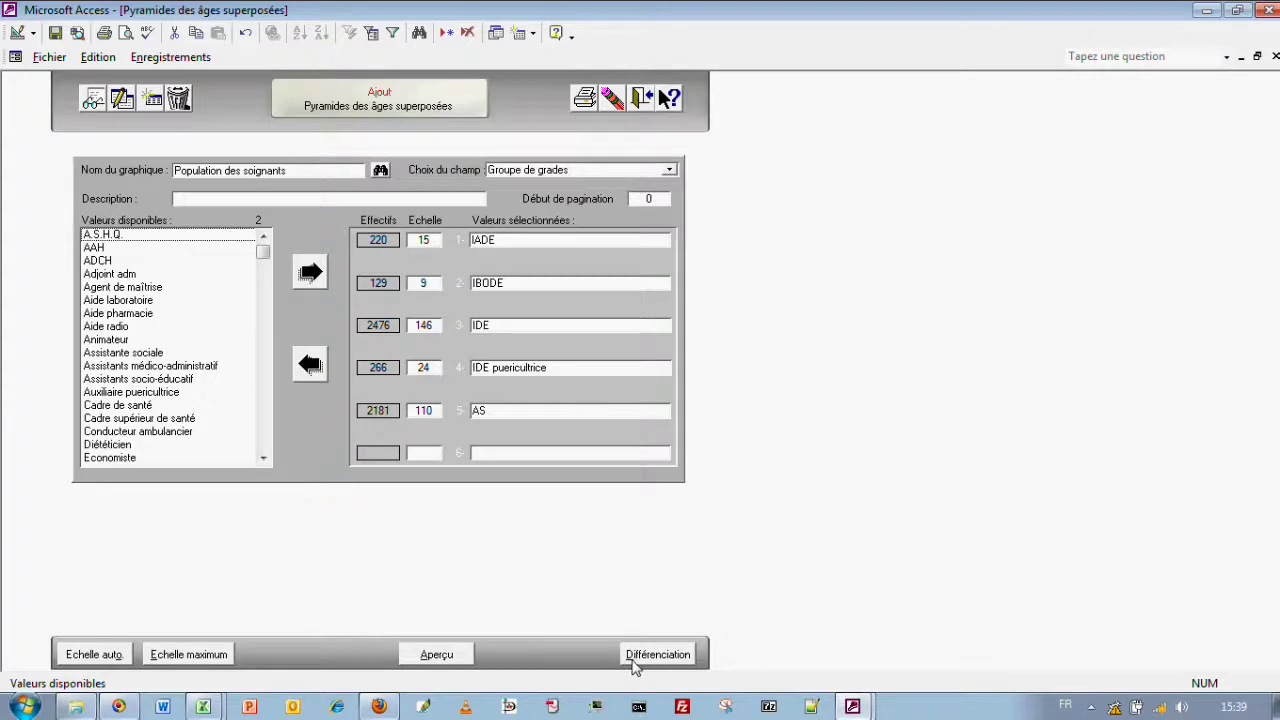
pyautogui.click(632, 665)
pyautogui.click(104, 647)
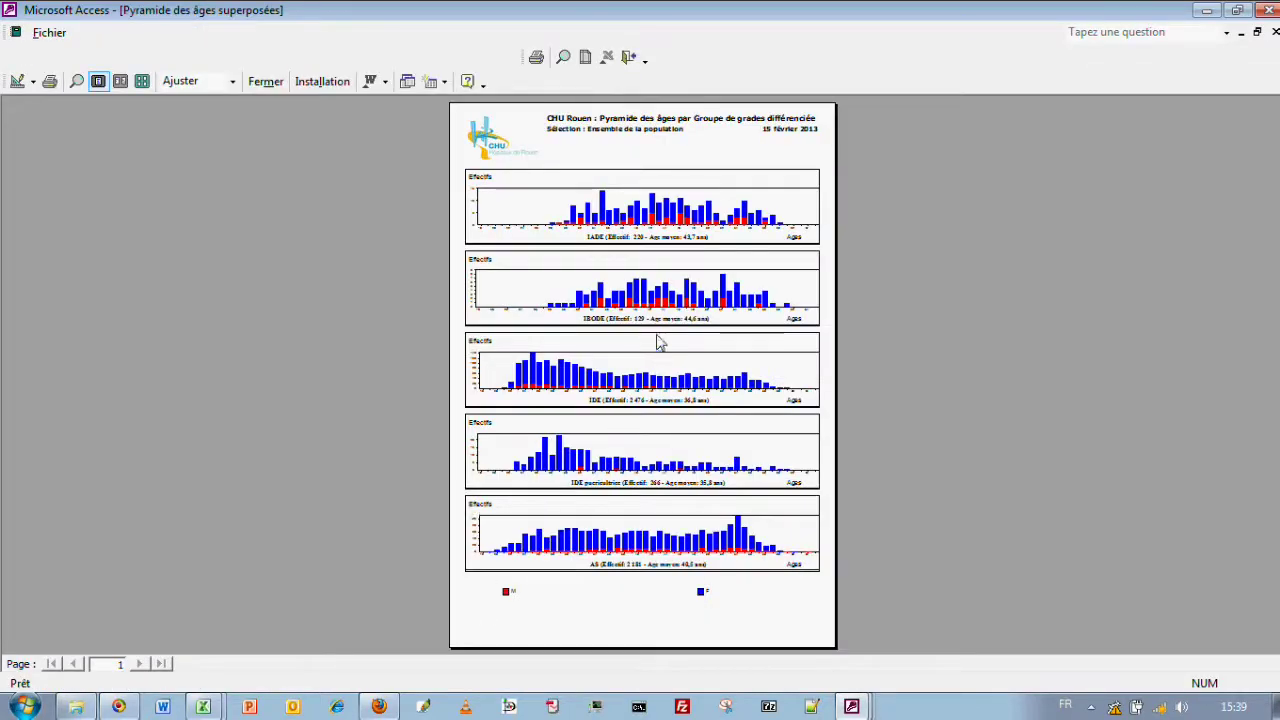
pyautogui.click(629, 57)
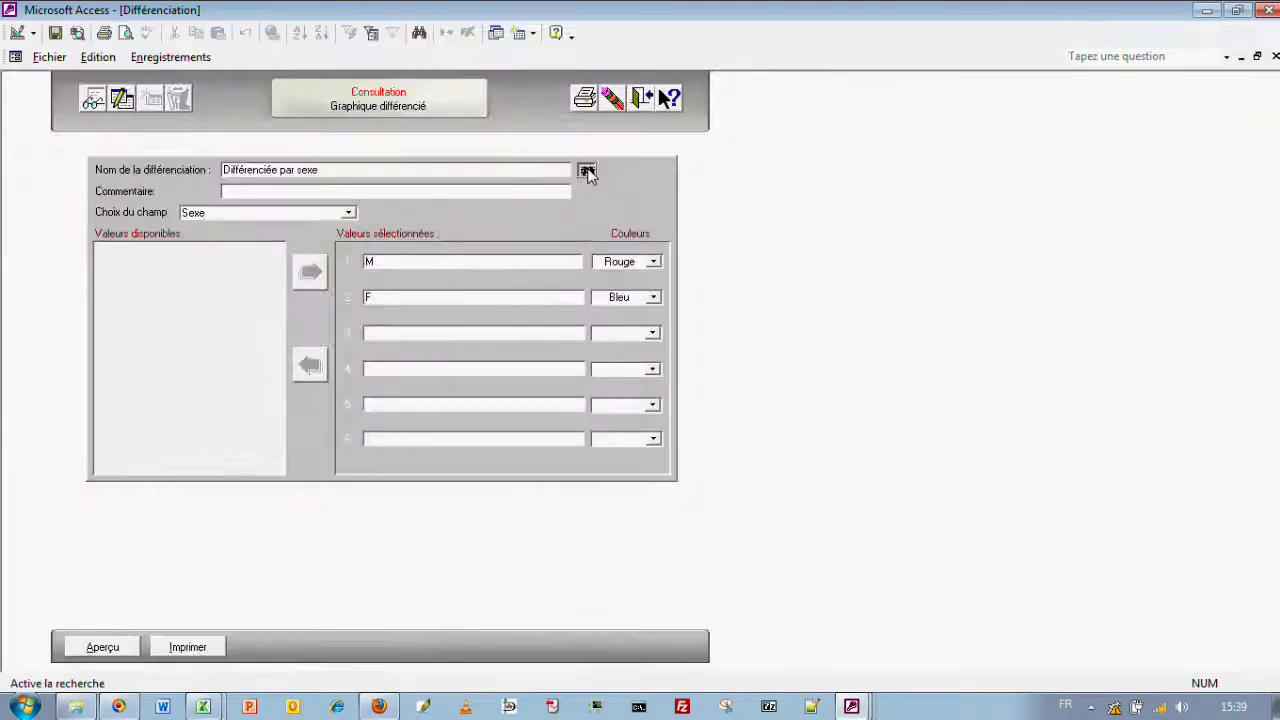
# - Load the saved differentiation "Démonstration - Différenciée par statut" and preview the superimposed pyramids with it
pyautogui.click(588, 172)
pyautogui.click(292, 228)
pyautogui.click(455, 457)
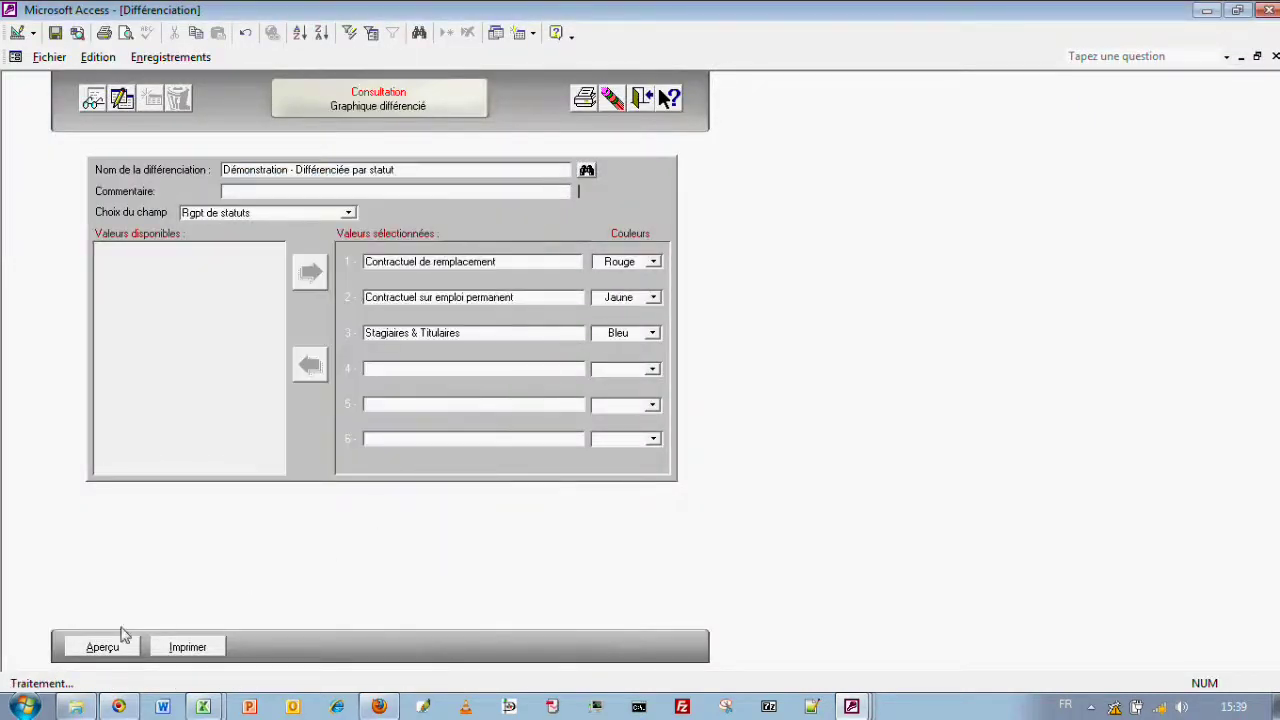
pyautogui.click(117, 650)
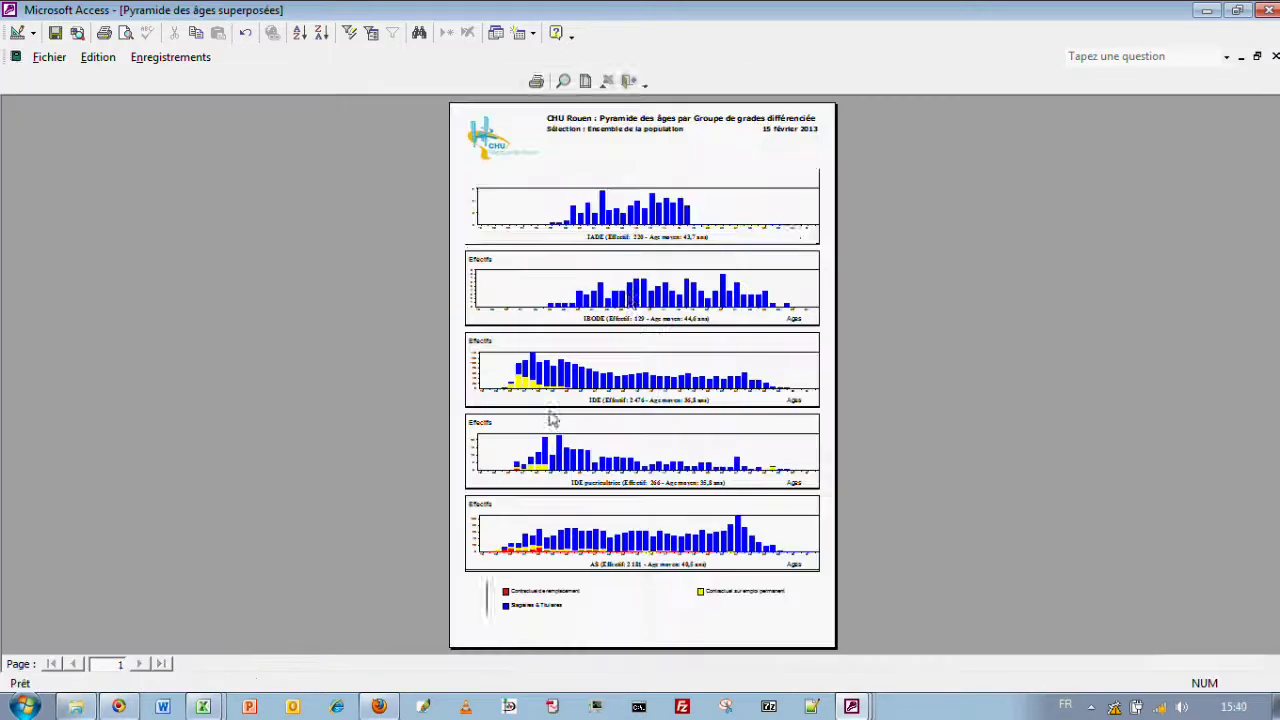
# - Examine the status breakdown by age in the enlarged IADE, IBODE, IDE, IDE puericultrice and AS pyramids, and close the preview
pyautogui.click(657, 321)
pyautogui.scroll(3, 678, 373)
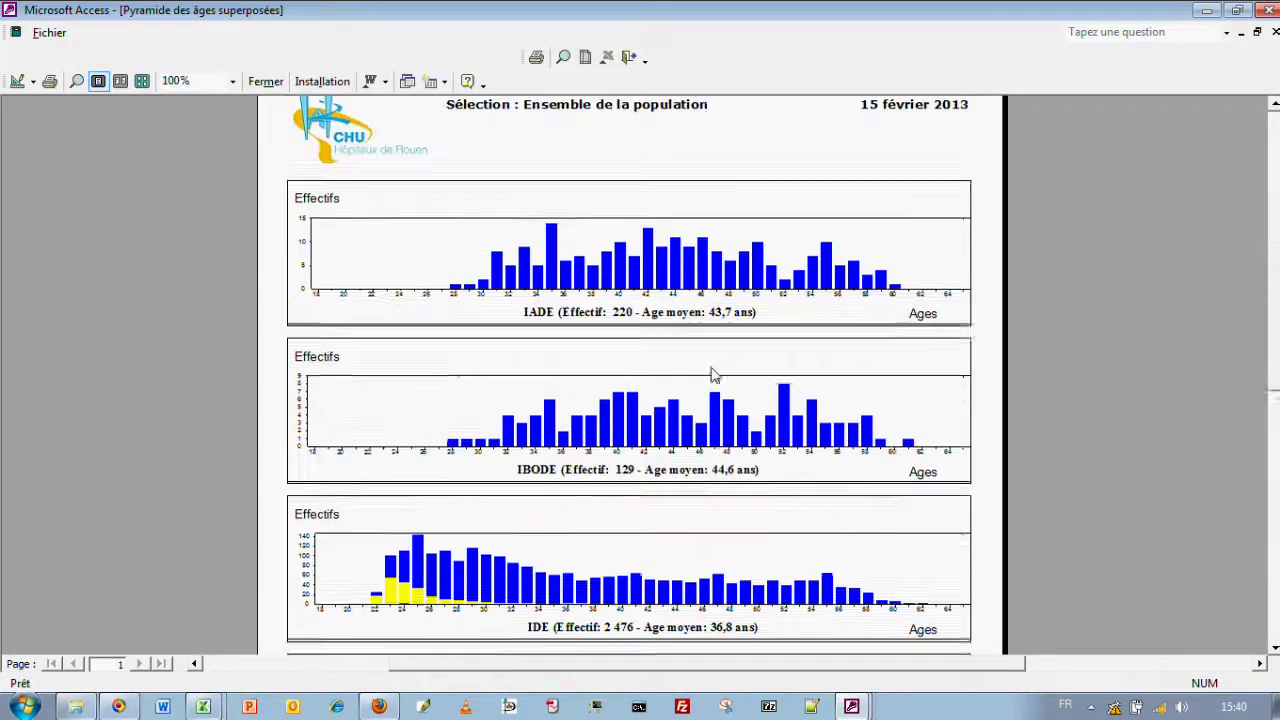
pyautogui.scroll(-3, 678, 373)
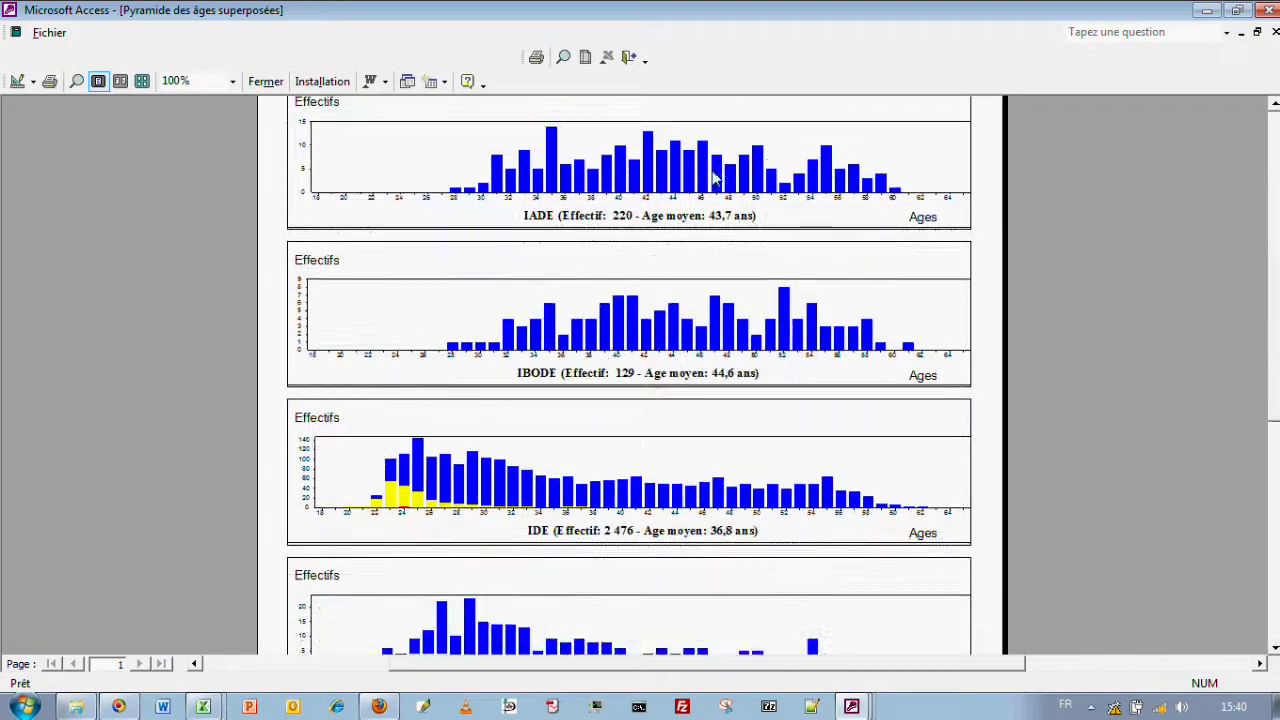
pyautogui.scroll(-3, 714, 177)
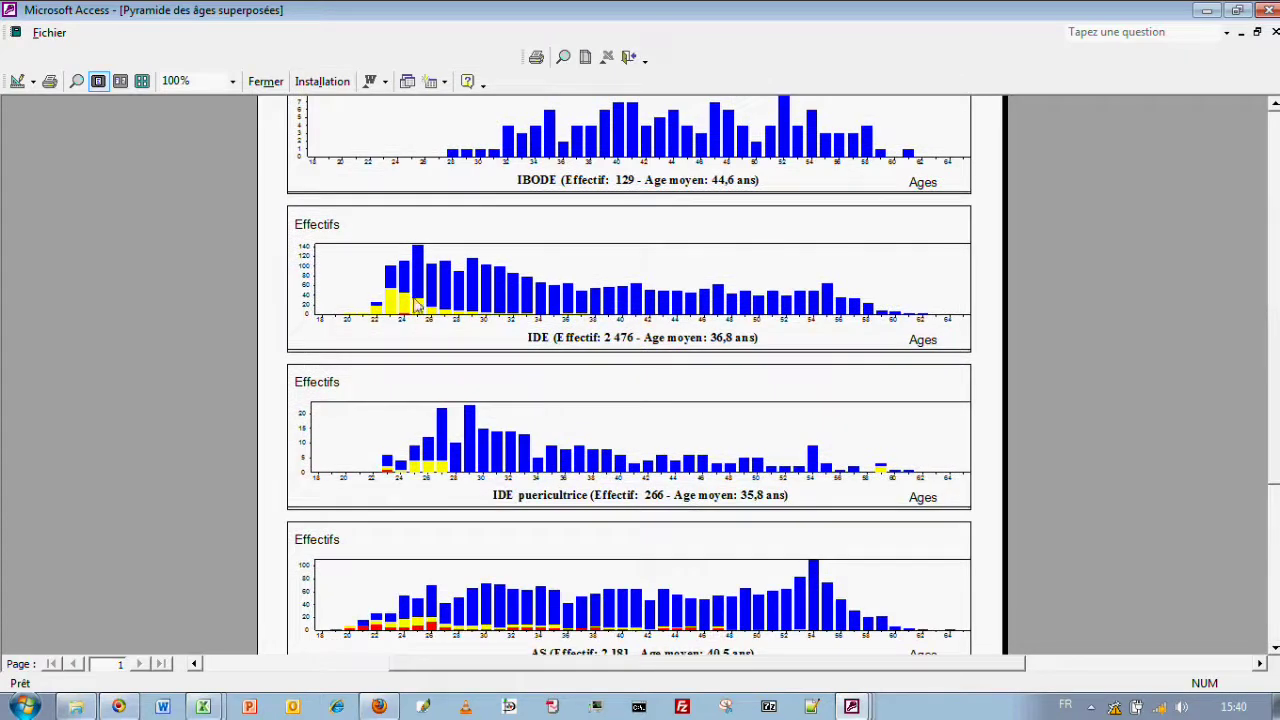
pyautogui.scroll(-2, 436, 468)
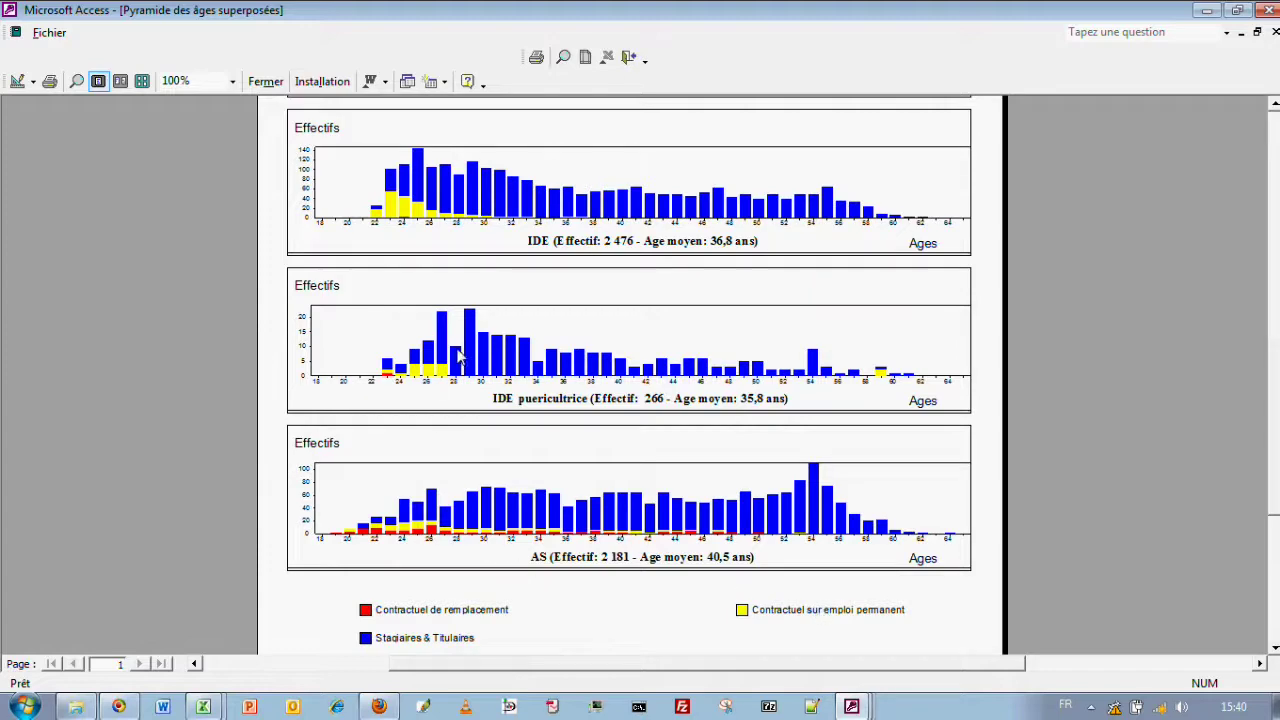
pyautogui.scroll(5, 571, 323)
pyautogui.click(629, 57)
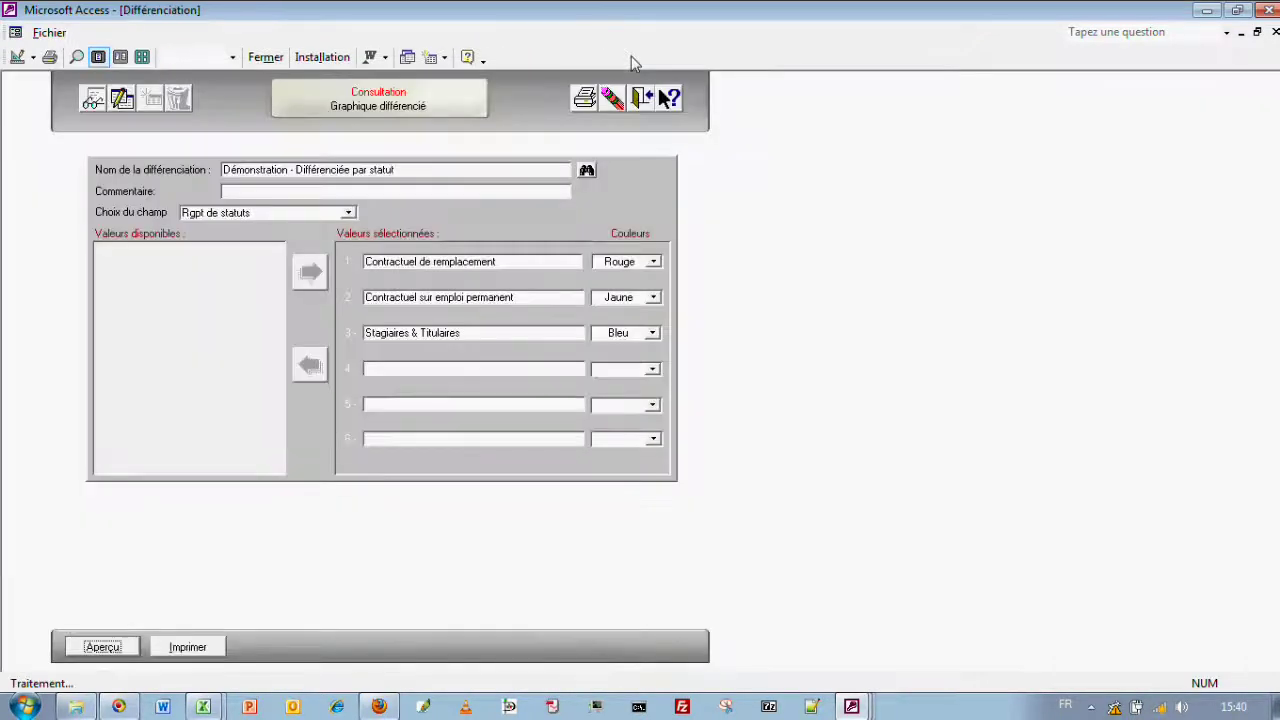
# - Close the differentiation form, the superimposed pyramids form and the editions menu to return to the selection definition
pyautogui.click(641, 100)
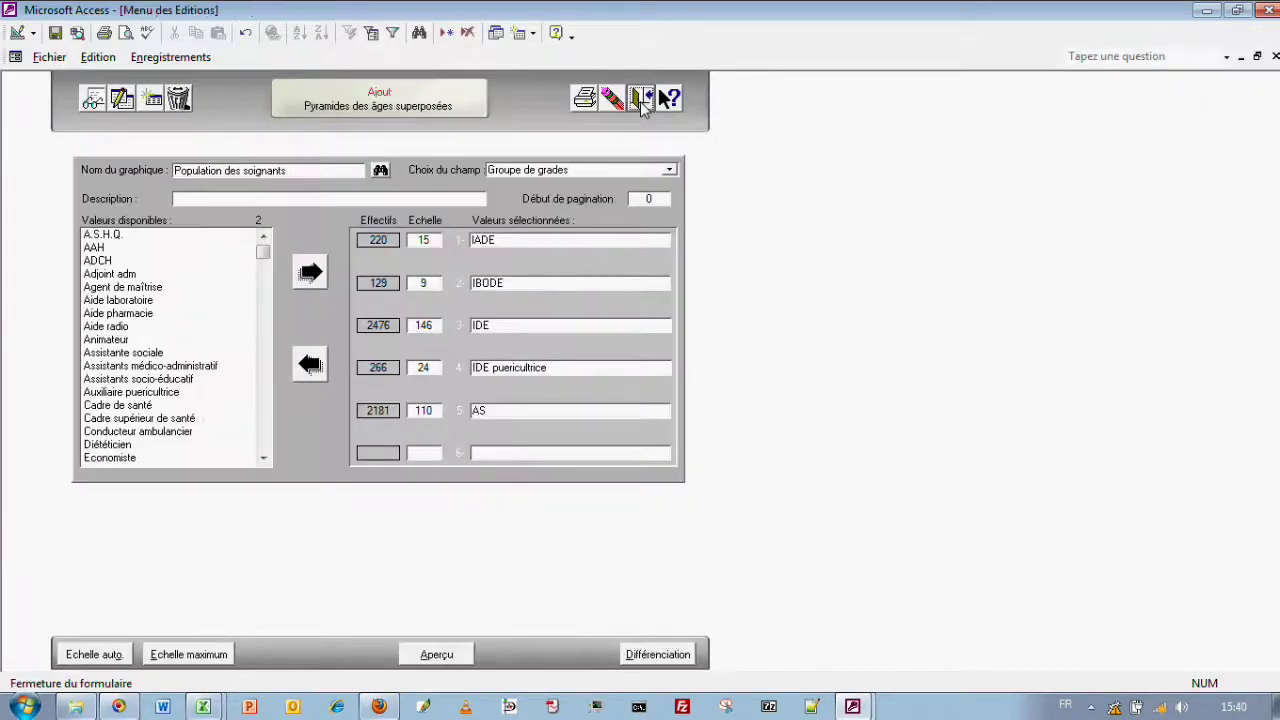
pyautogui.click(641, 100)
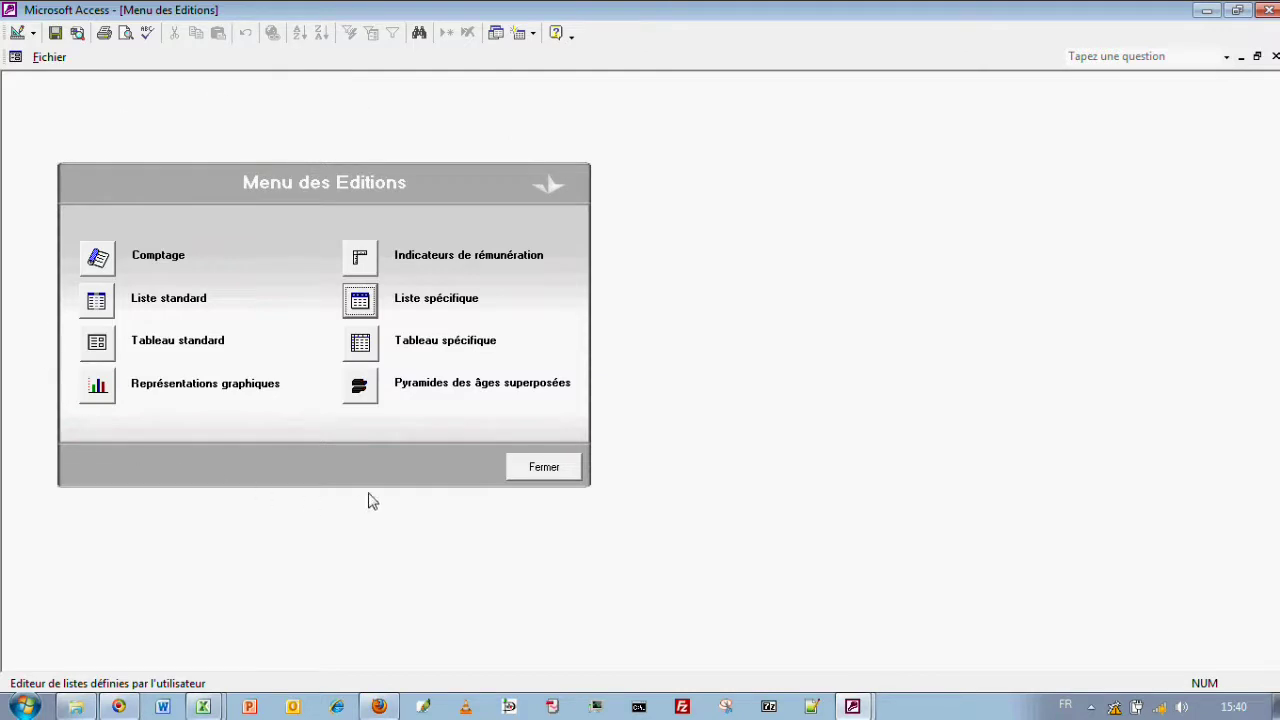
pyautogui.click(532, 470)
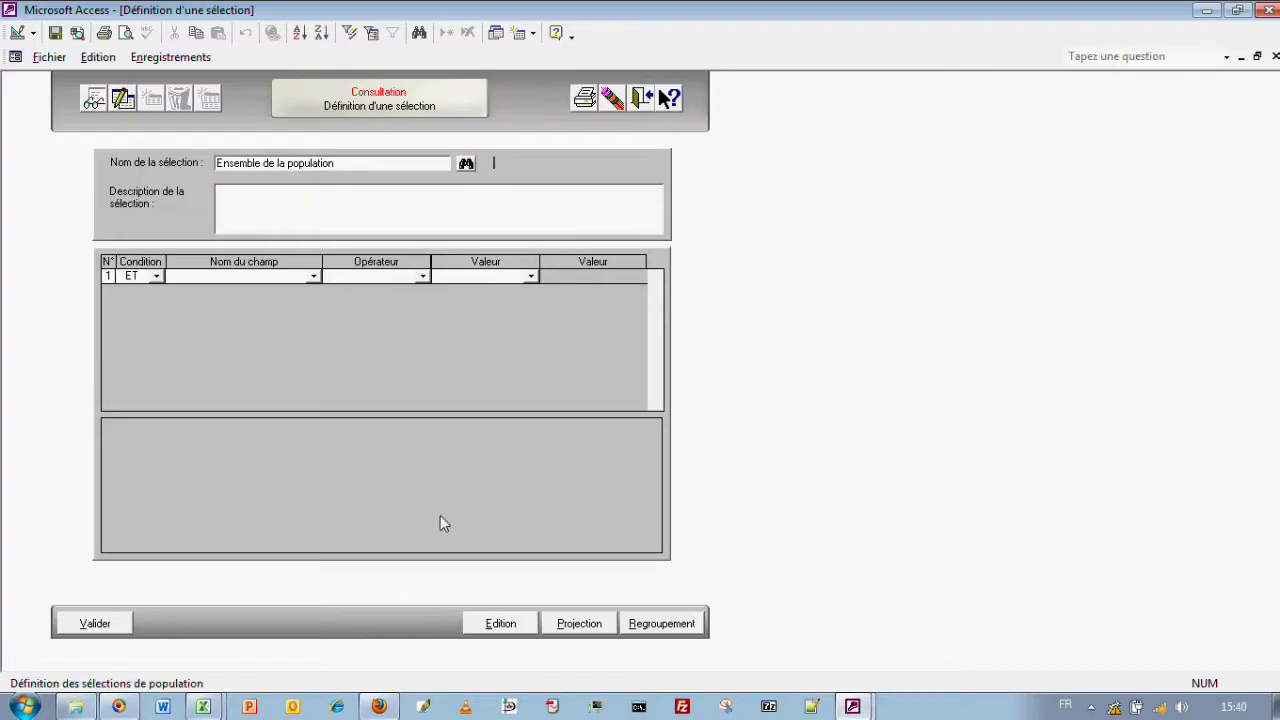
# - View the projection's evolution hypotheses form, return to the selection definition, and reload the saved selection "Ensemble de la population"
pyautogui.click(567, 630)
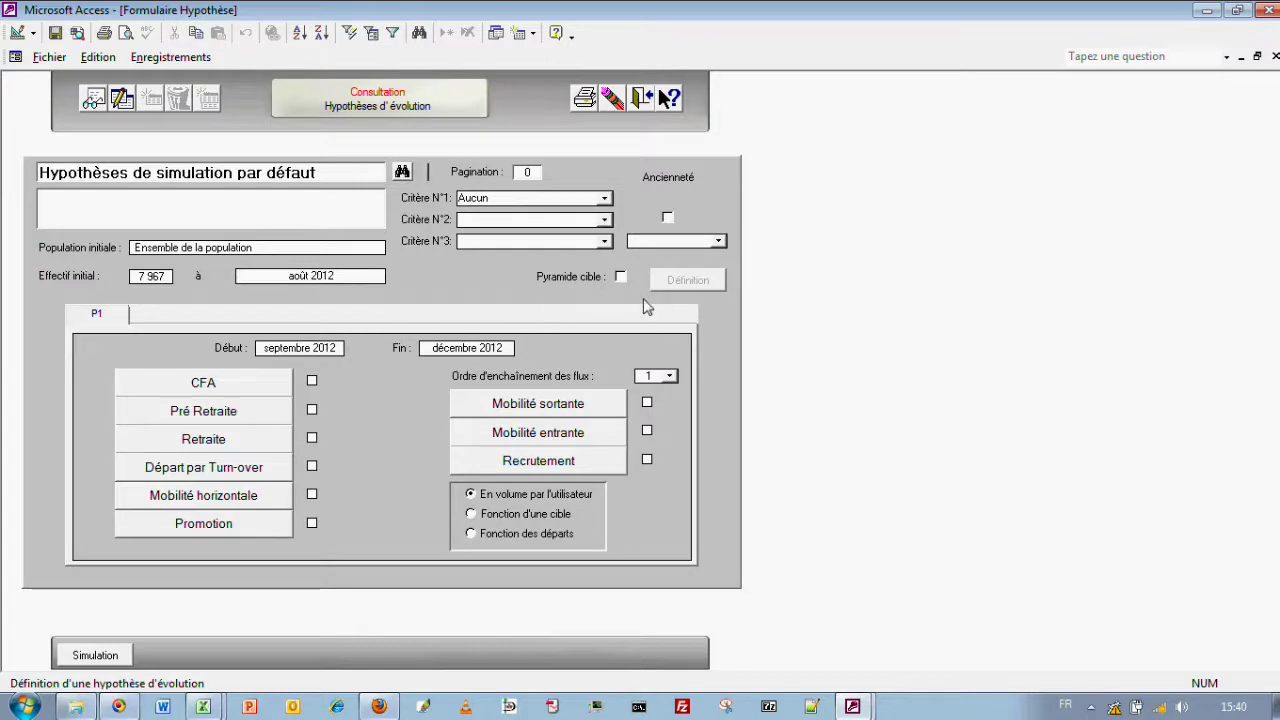
pyautogui.click(642, 99)
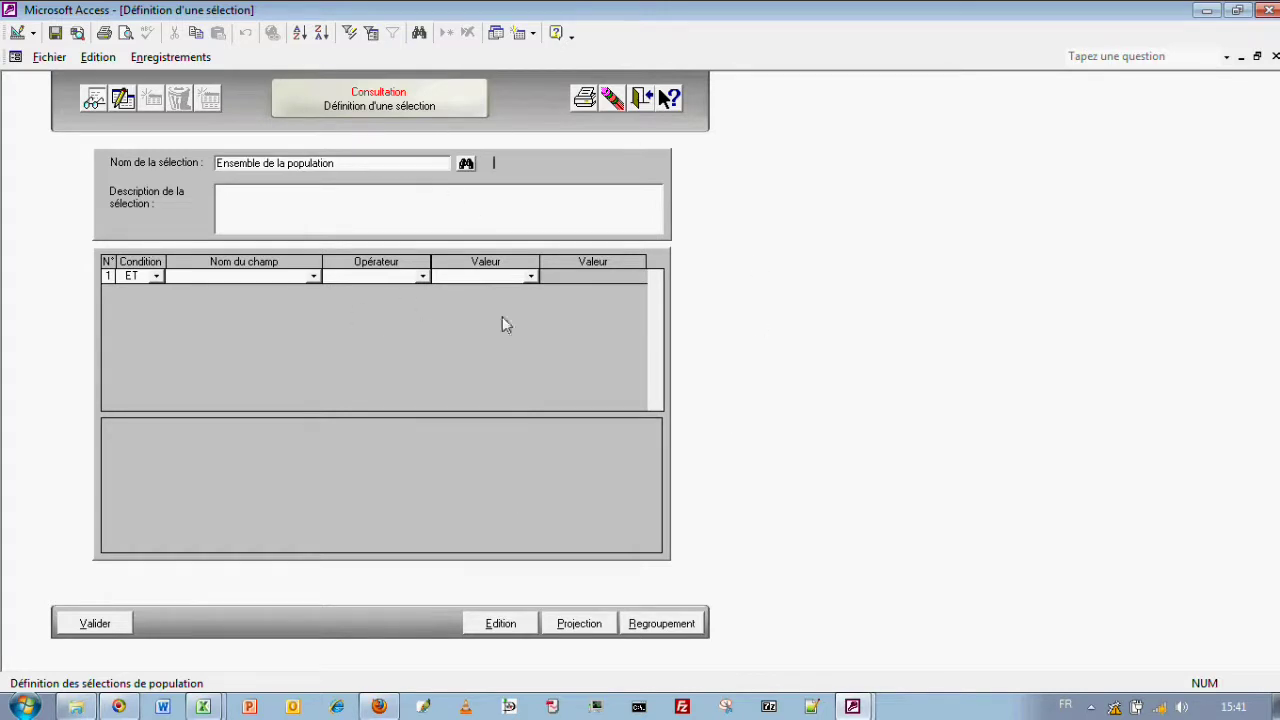
pyautogui.click(467, 164)
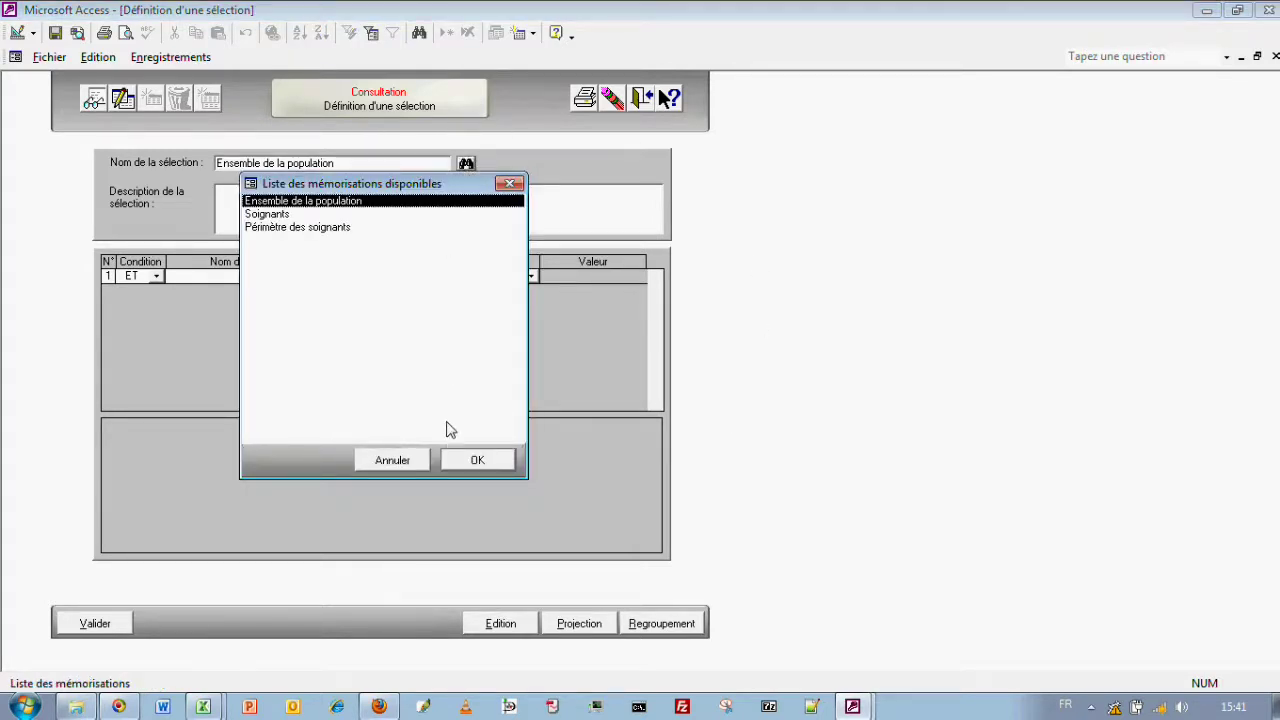
pyautogui.click(458, 463)
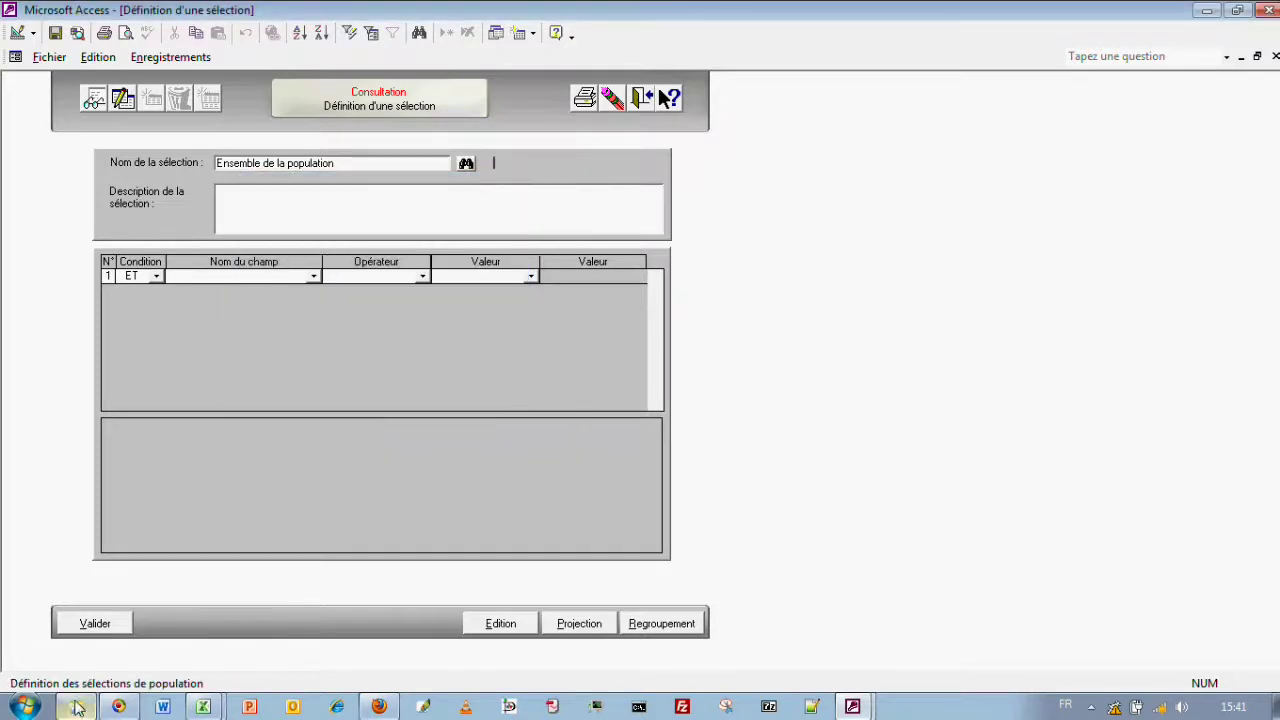
# - Close the selection definition and quit the Démographe software from its main menu
pyautogui.click(645, 101)
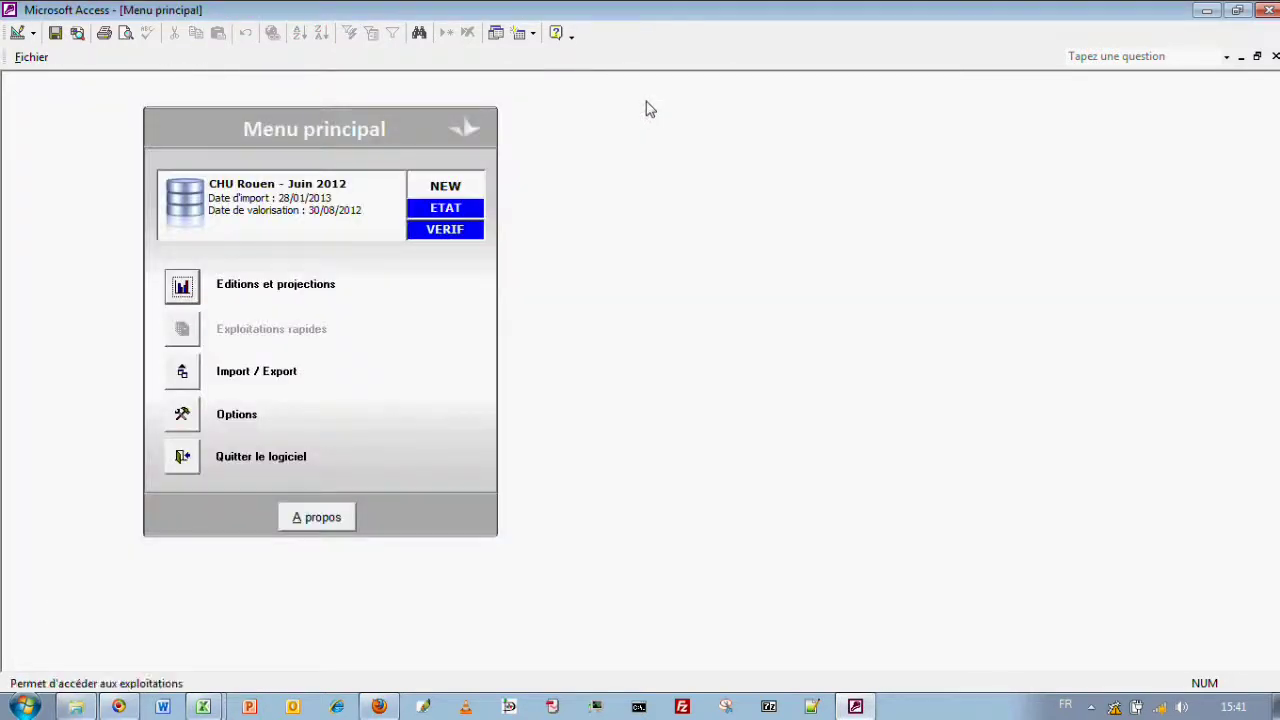
pyautogui.click(182, 458)
pyautogui.click(658, 418)
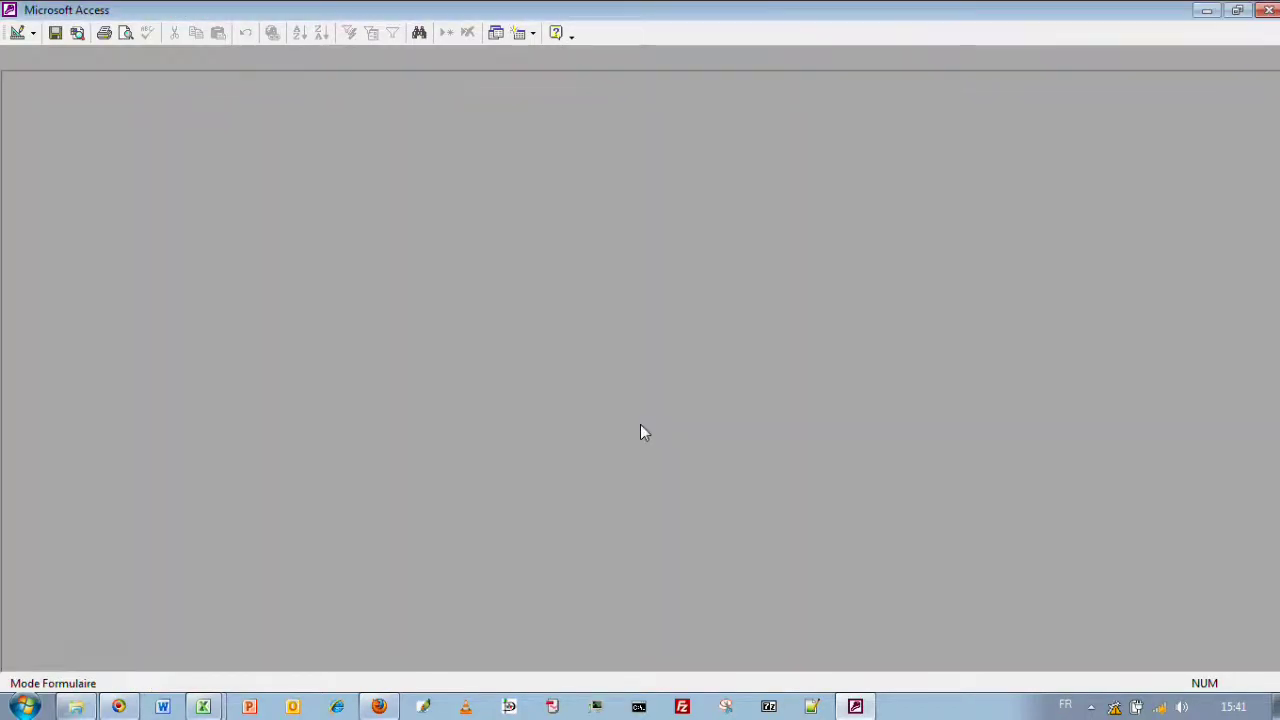
# - Switch to Firefox, highlight the office details on the CMI contact page, and try the site's contact mail link
pyautogui.click(379, 706)
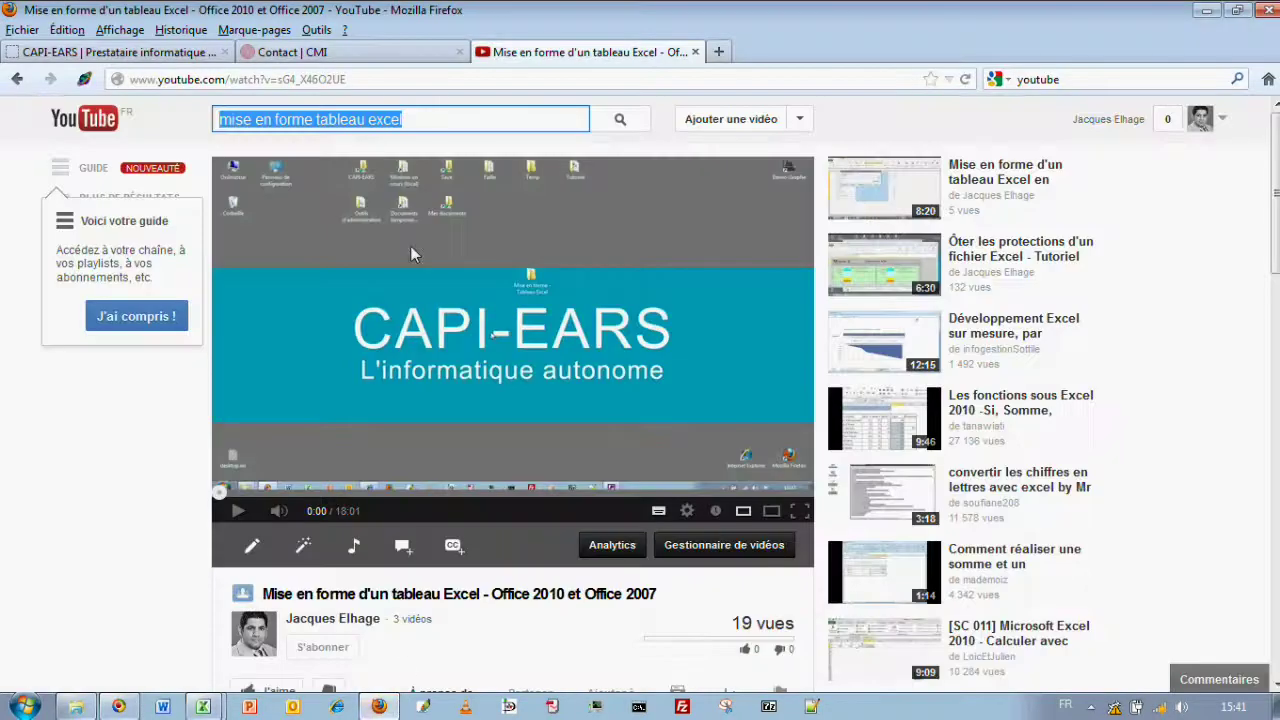
pyautogui.click(371, 58)
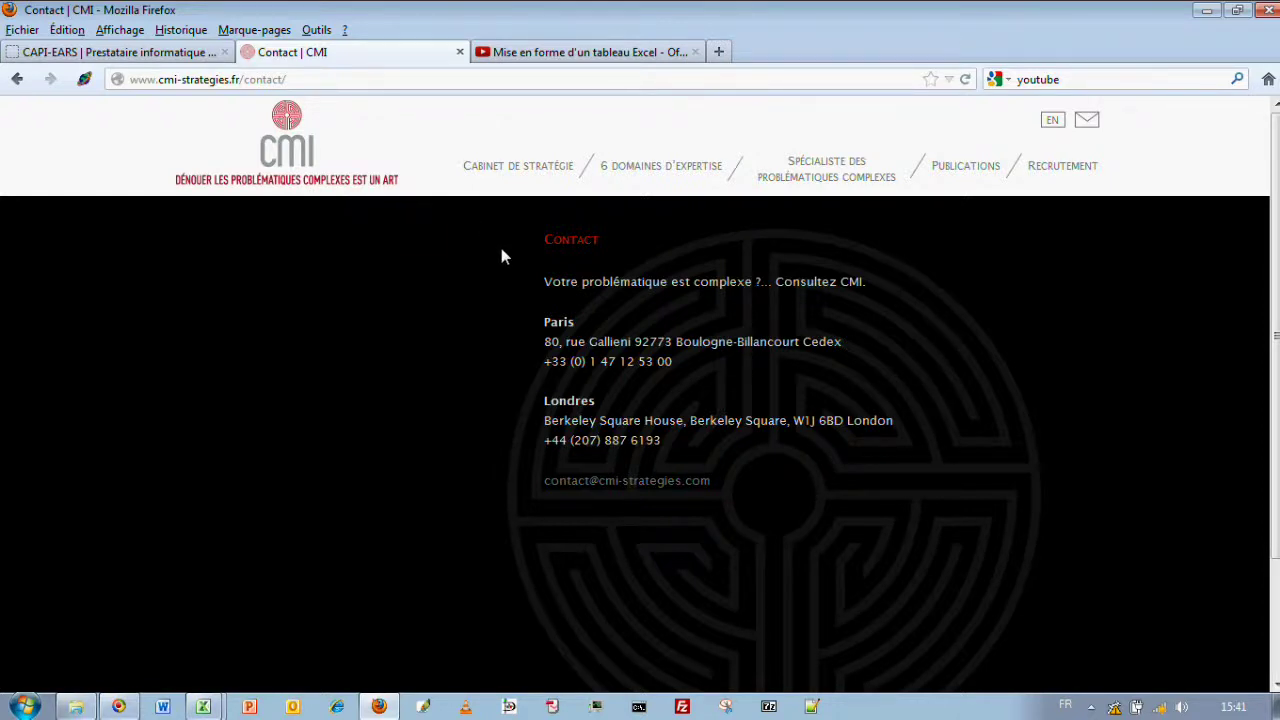
pyautogui.moveTo(543, 240); pyautogui.dragTo(845, 480)
pyautogui.click(836, 533)
pyautogui.click(1087, 121)
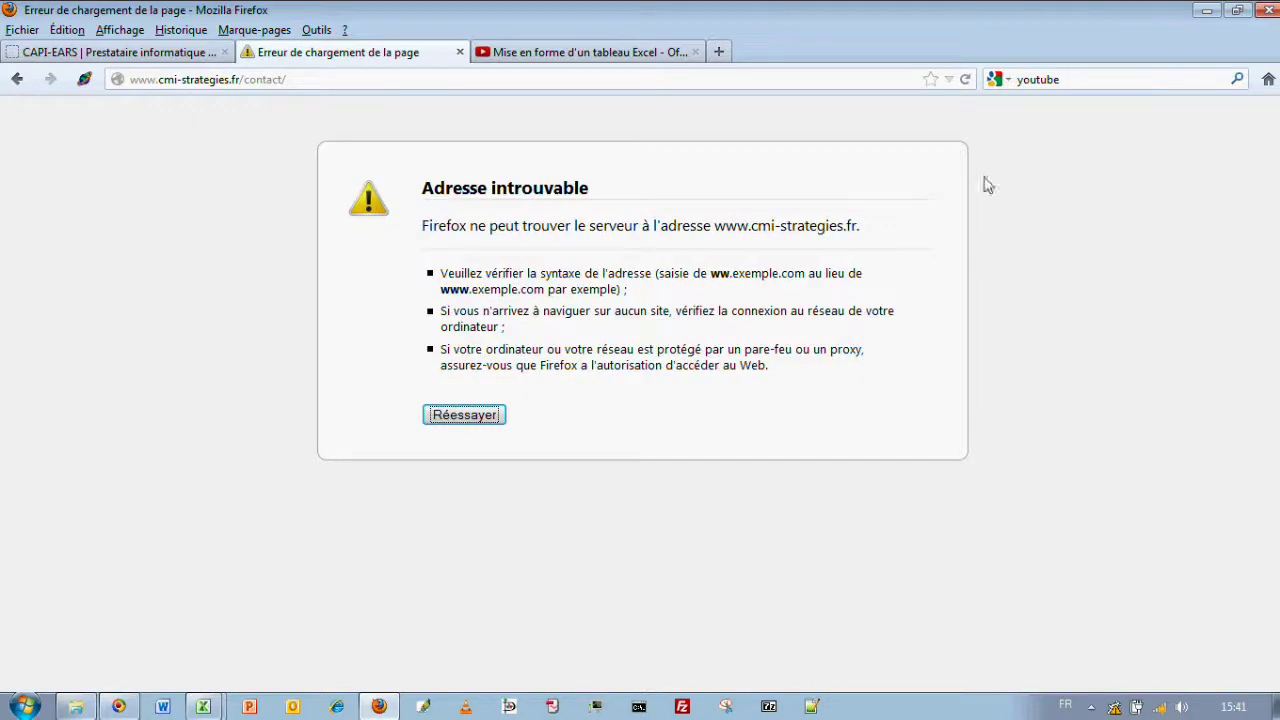
pyautogui.click(17, 79)
# - Show the CAPI-EARS website and highlight its contact details and opening hours
pyautogui.click(160, 52)
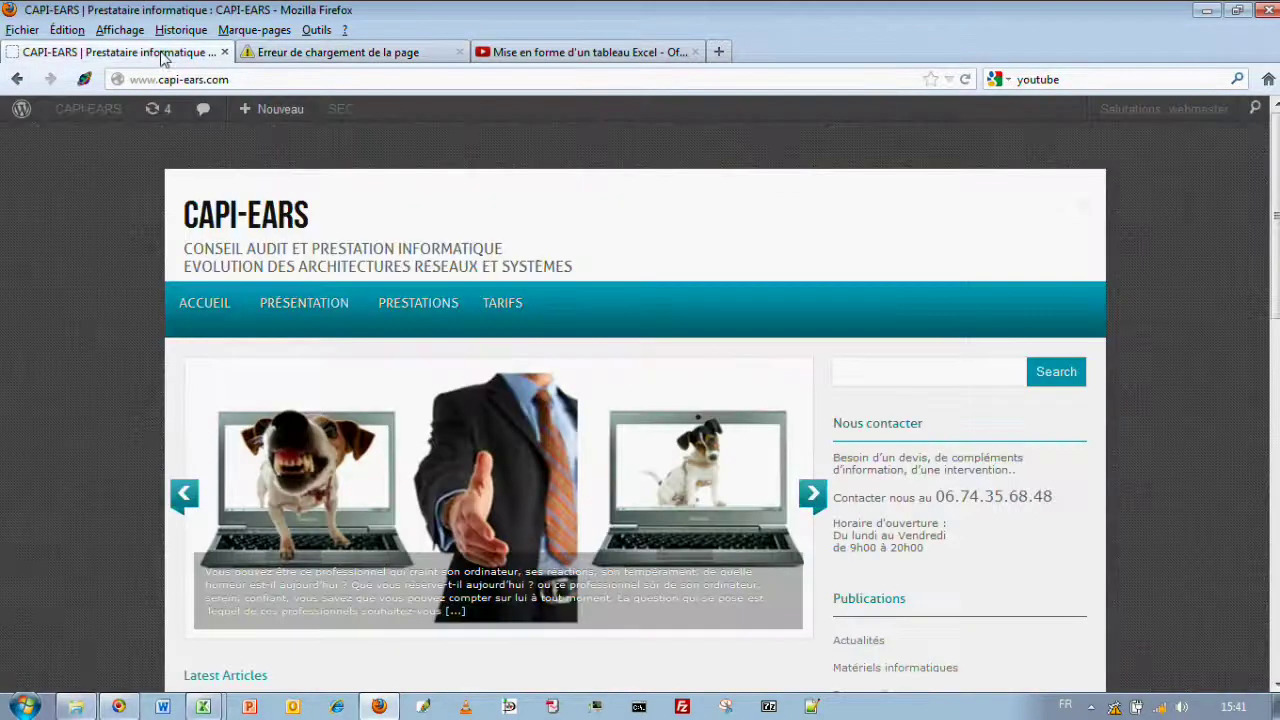
pyautogui.scroll(-4, 873, 427)
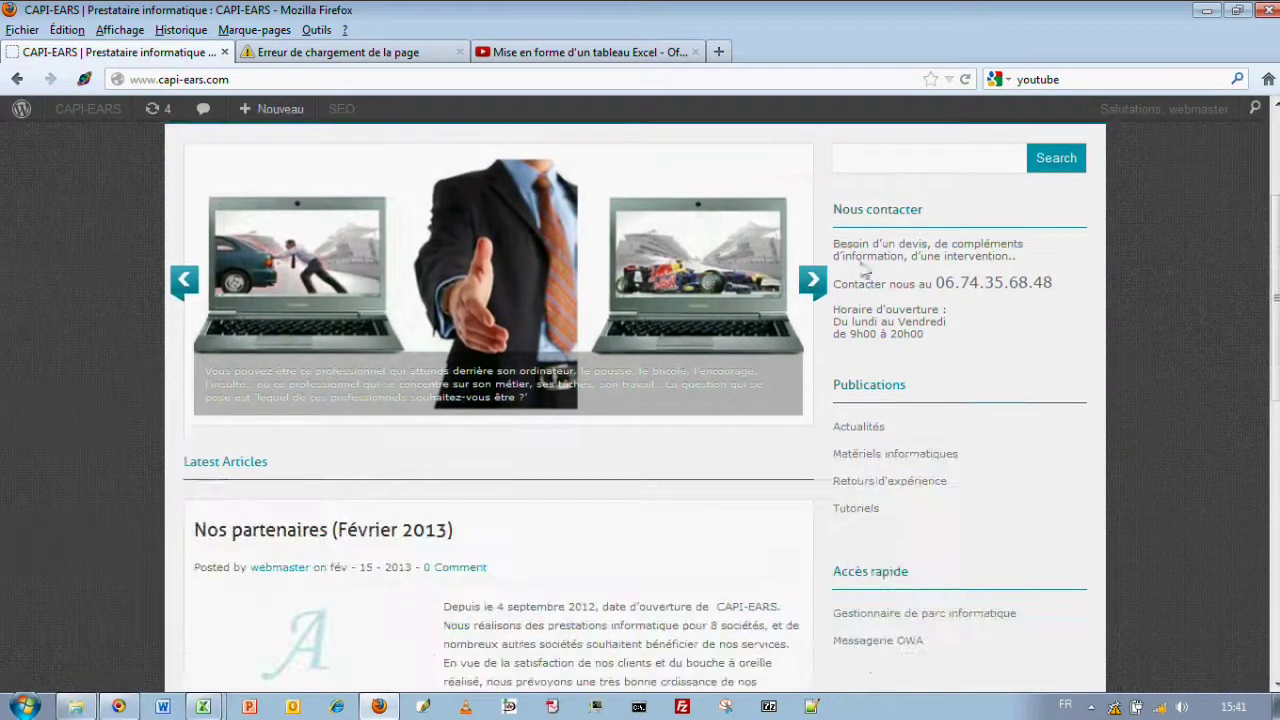
pyautogui.moveTo(834, 209); pyautogui.dragTo(955, 345)
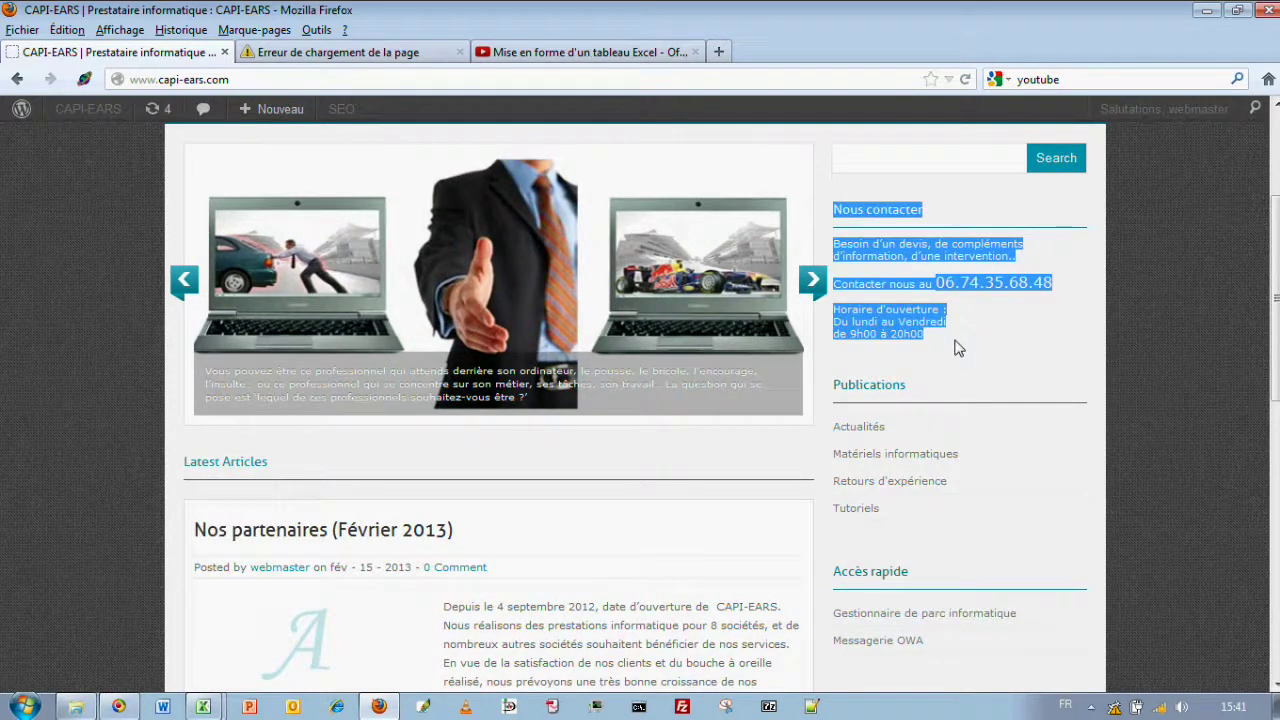
# - Connect the computer to the NetAtHome wireless network
pyautogui.click(1159, 707)
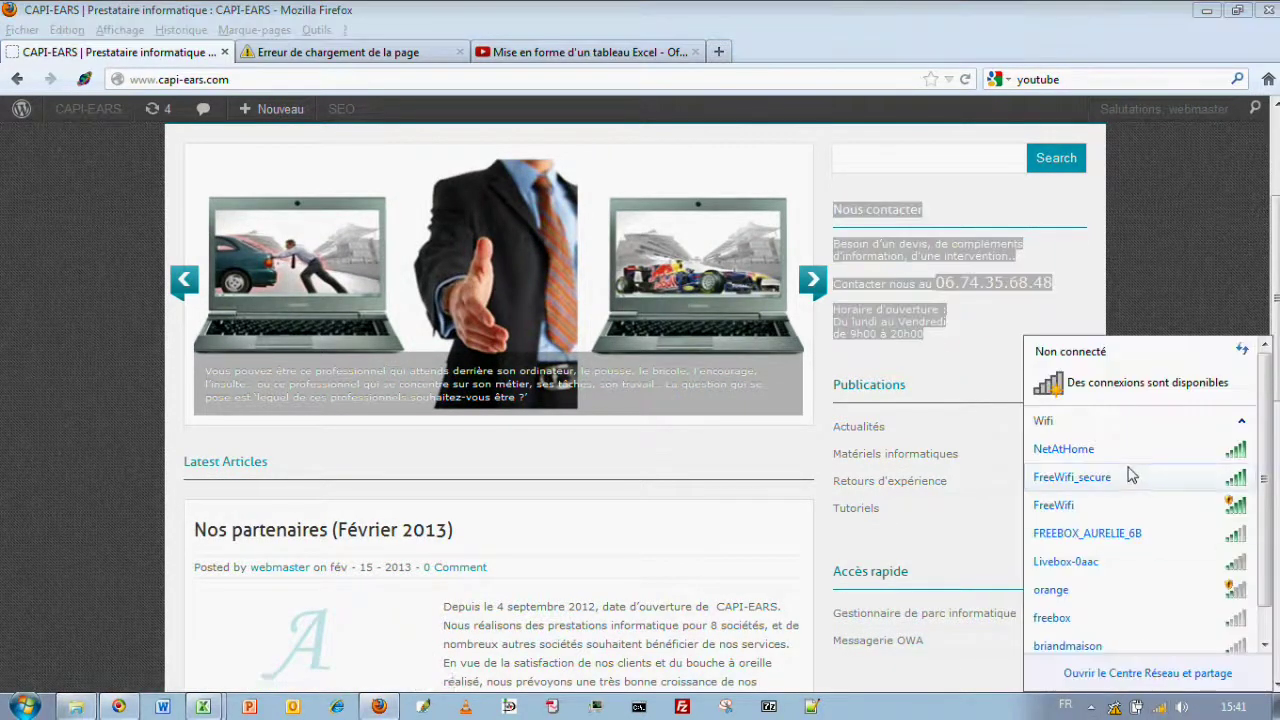
pyautogui.click(1137, 457)
pyautogui.click(1200, 477)
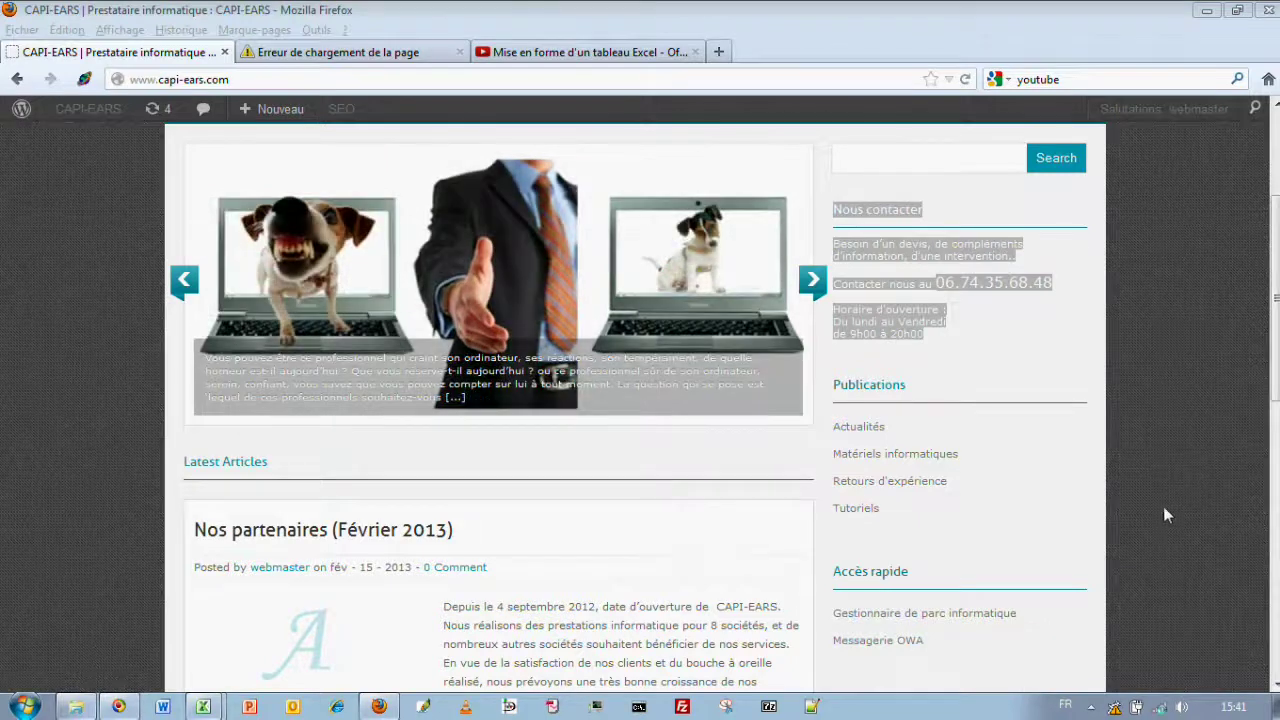
# - Clear the text highlight on the CAPI-EARS home page and look through its publications, quick links and latest articles
pyautogui.click(1150, 445)
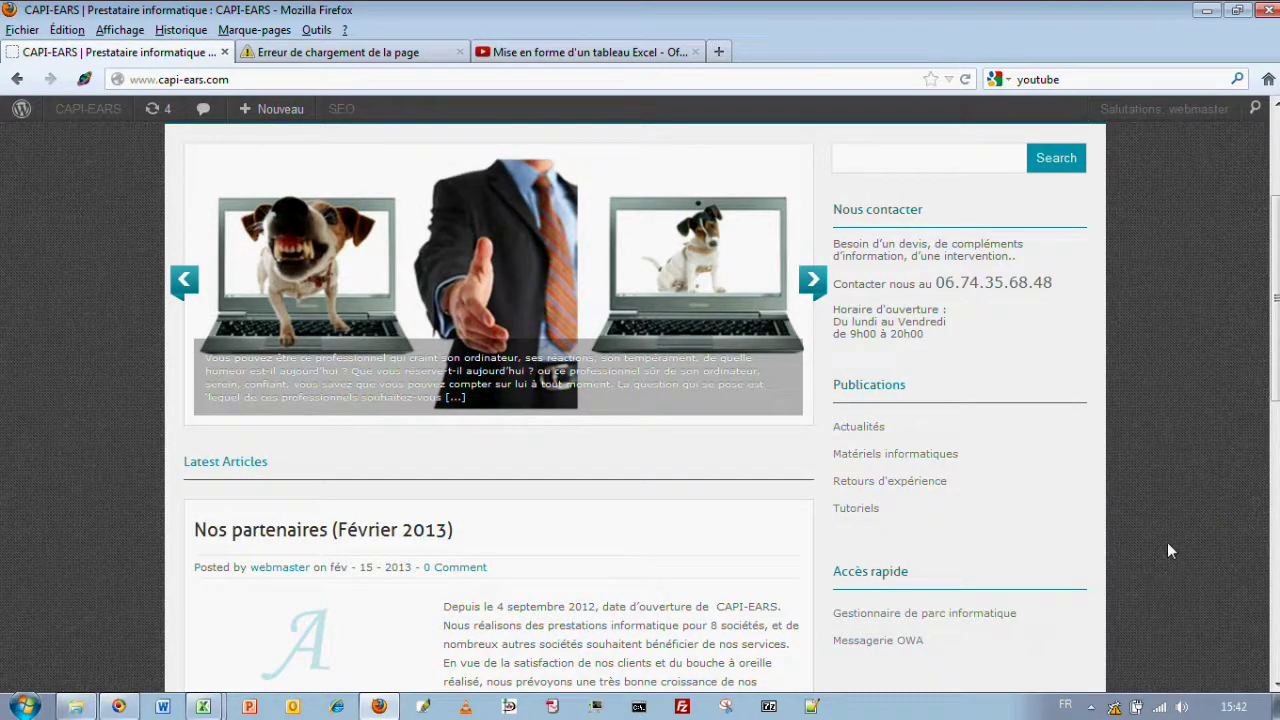
pyautogui.scroll(4, 995, 497)
pyautogui.scroll(-6, 1100, 487)
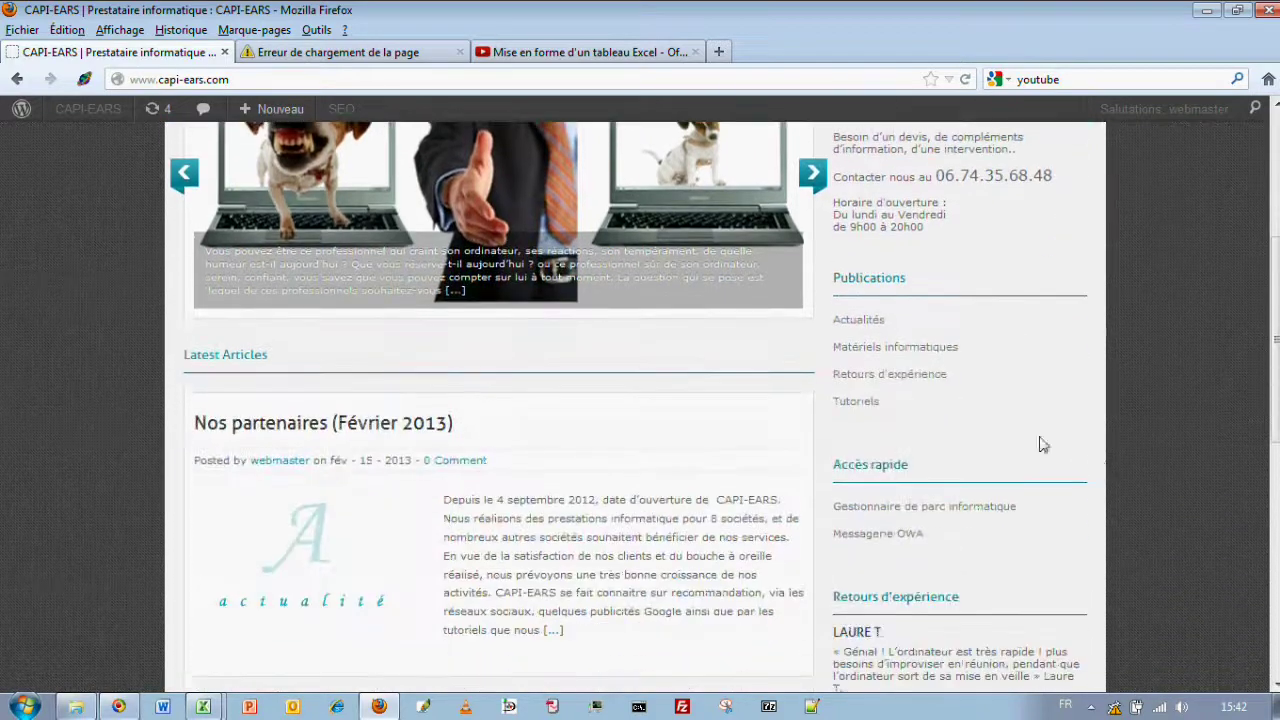
# - Open the Démo-Graphe GPEC article from the CAPI-EARS Tutoriels publications and look through its example pyramids, charts and tables
pyautogui.scroll(4, 971, 434)
pyautogui.scroll(-2, 889, 454)
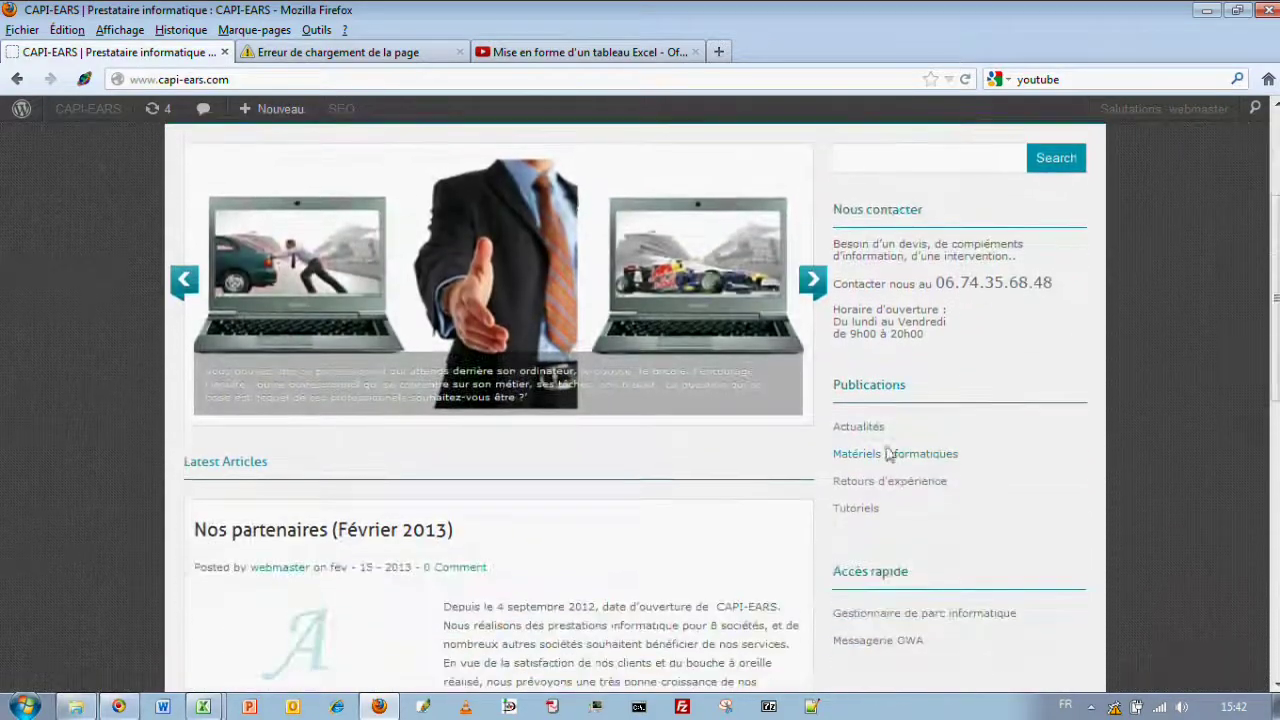
pyautogui.click(876, 512)
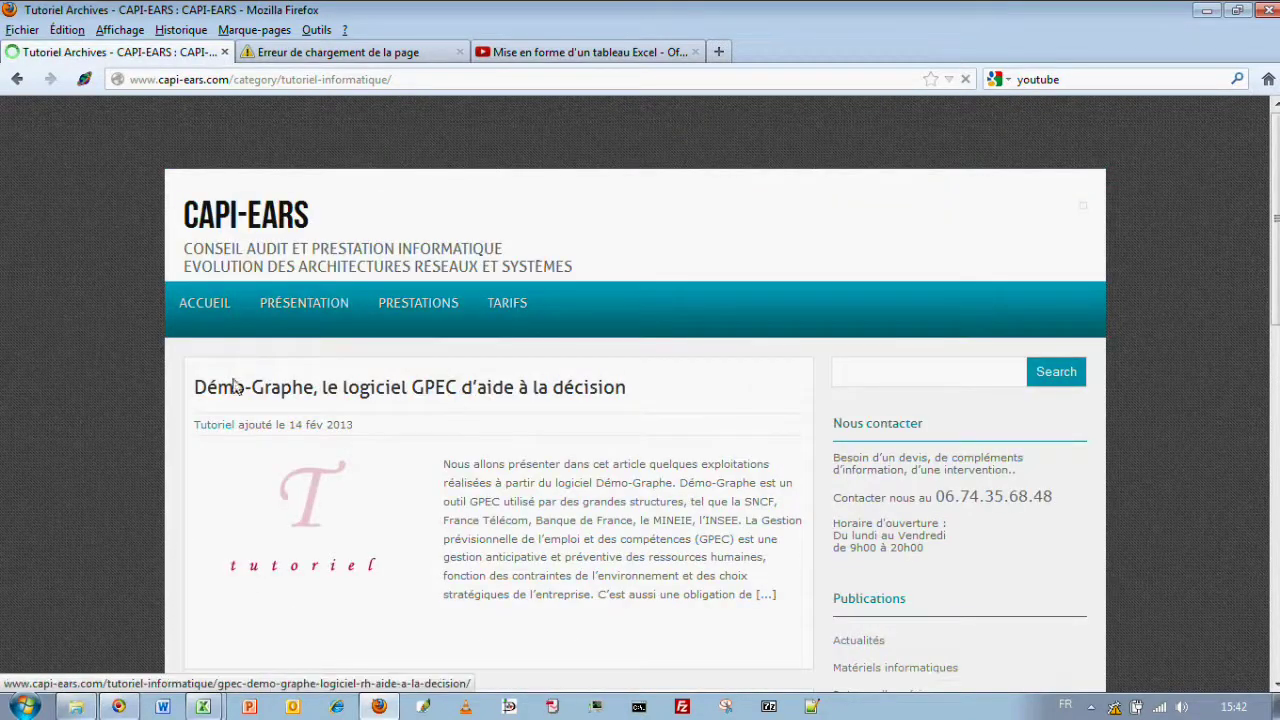
pyautogui.click(457, 394)
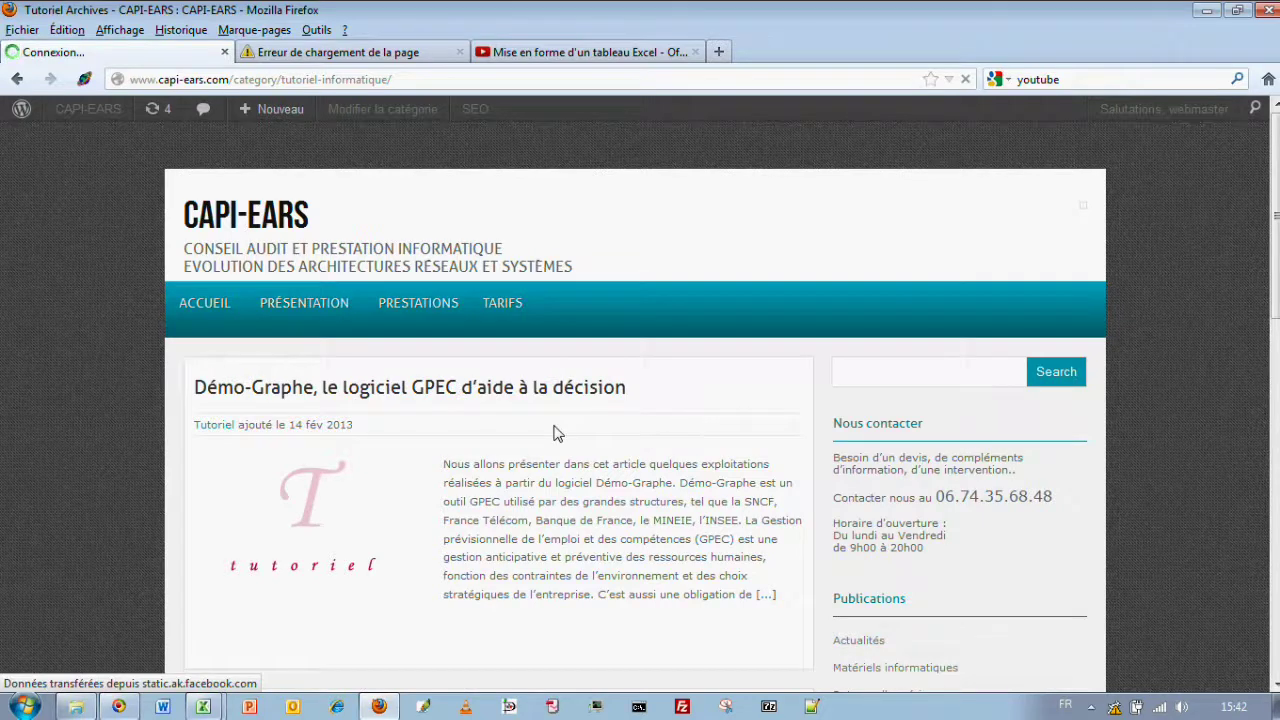
pyautogui.scroll(-5, 500, 485)
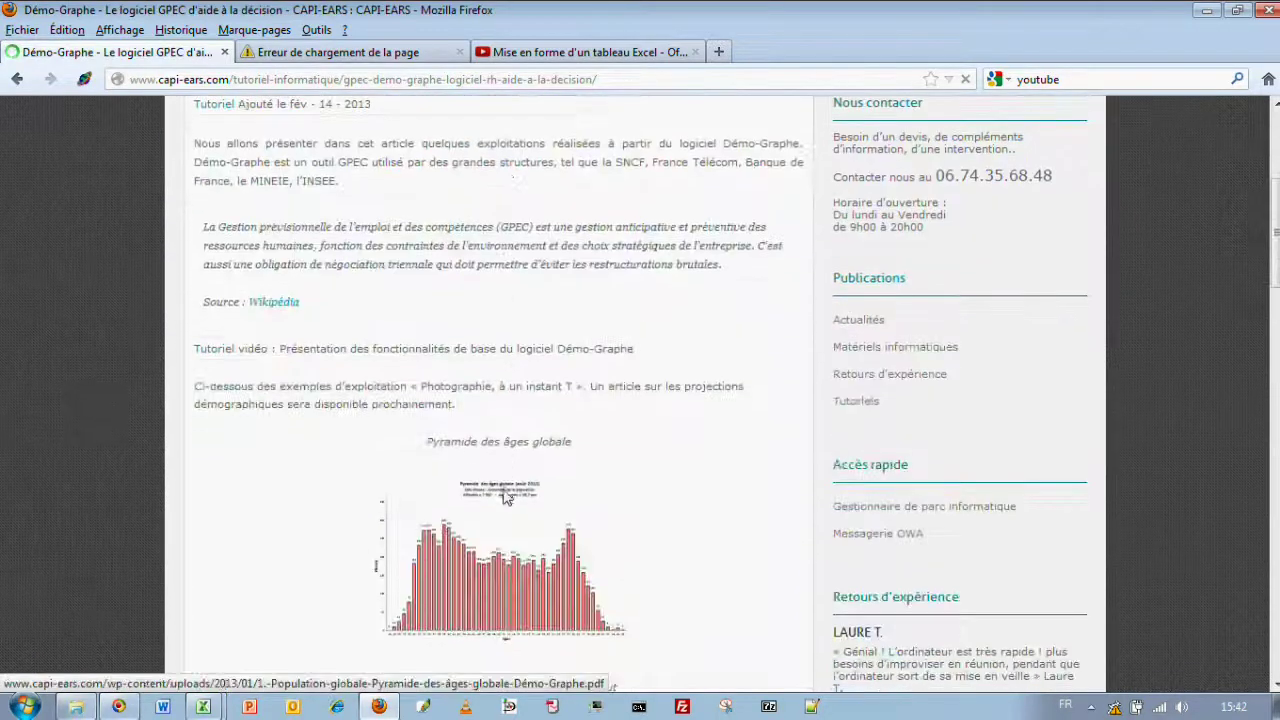
pyautogui.scroll(-10, 505, 497)
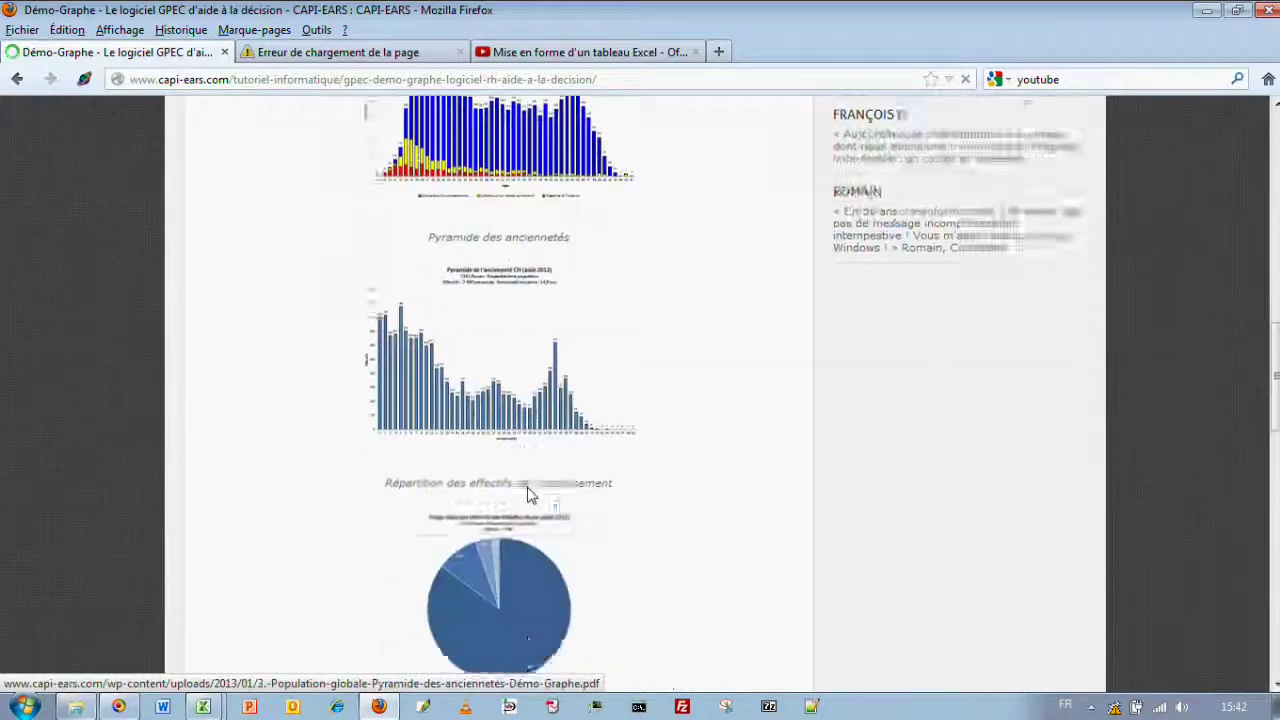
pyautogui.scroll(-20, 528, 492)
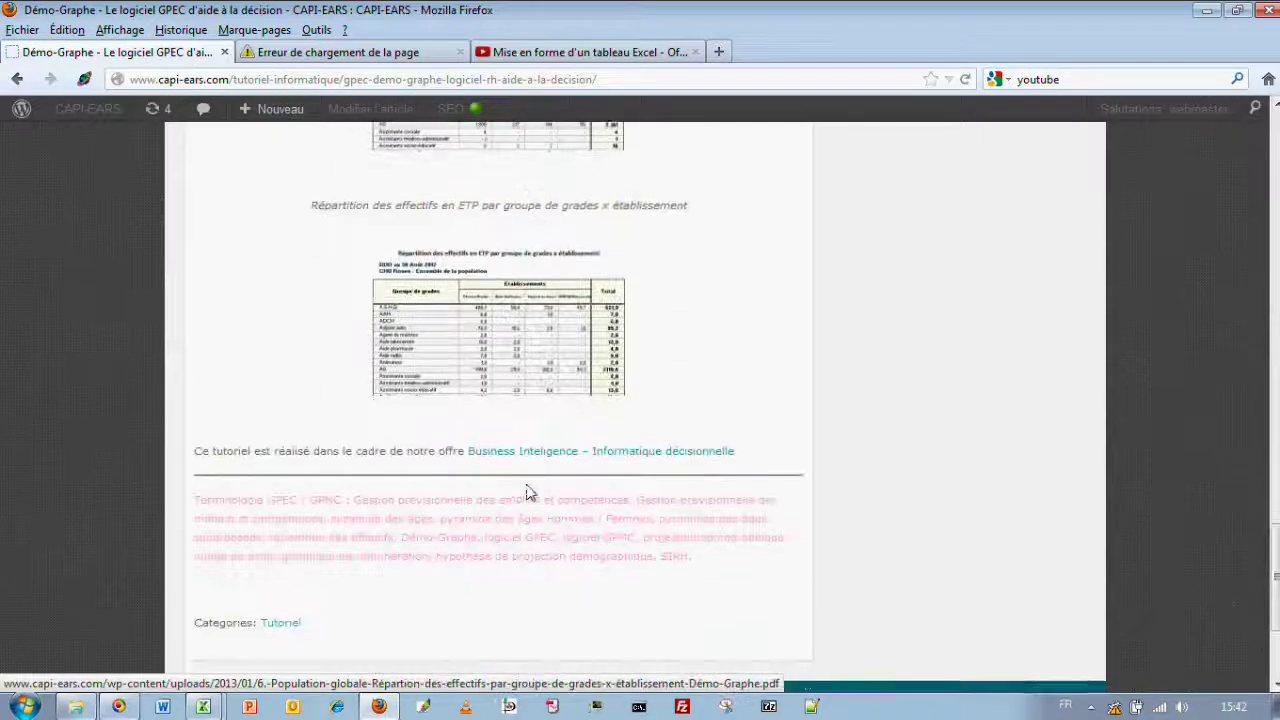
pyautogui.scroll(20, 528, 492)
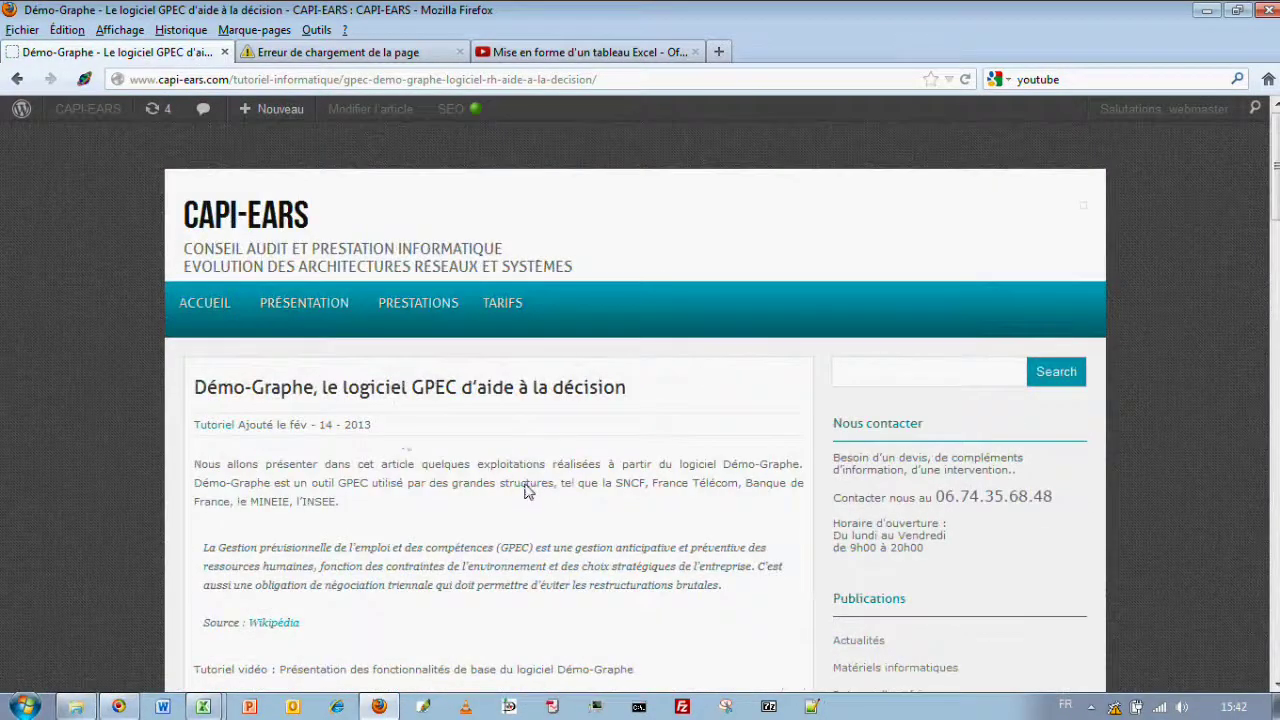
# - Reload the CMI website that failed to load, open its contact page, and highlight the Paris and Londres office details before clearing the highlight
pyautogui.click(400, 54)
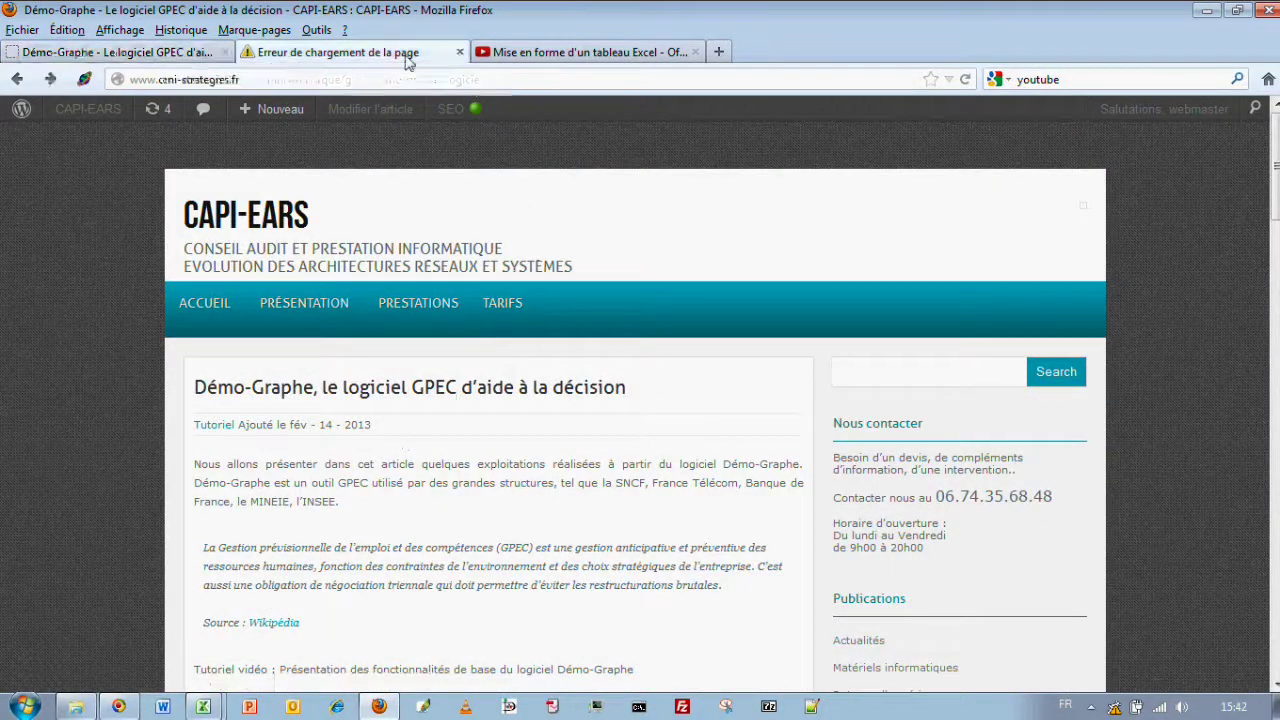
pyautogui.press('F5')
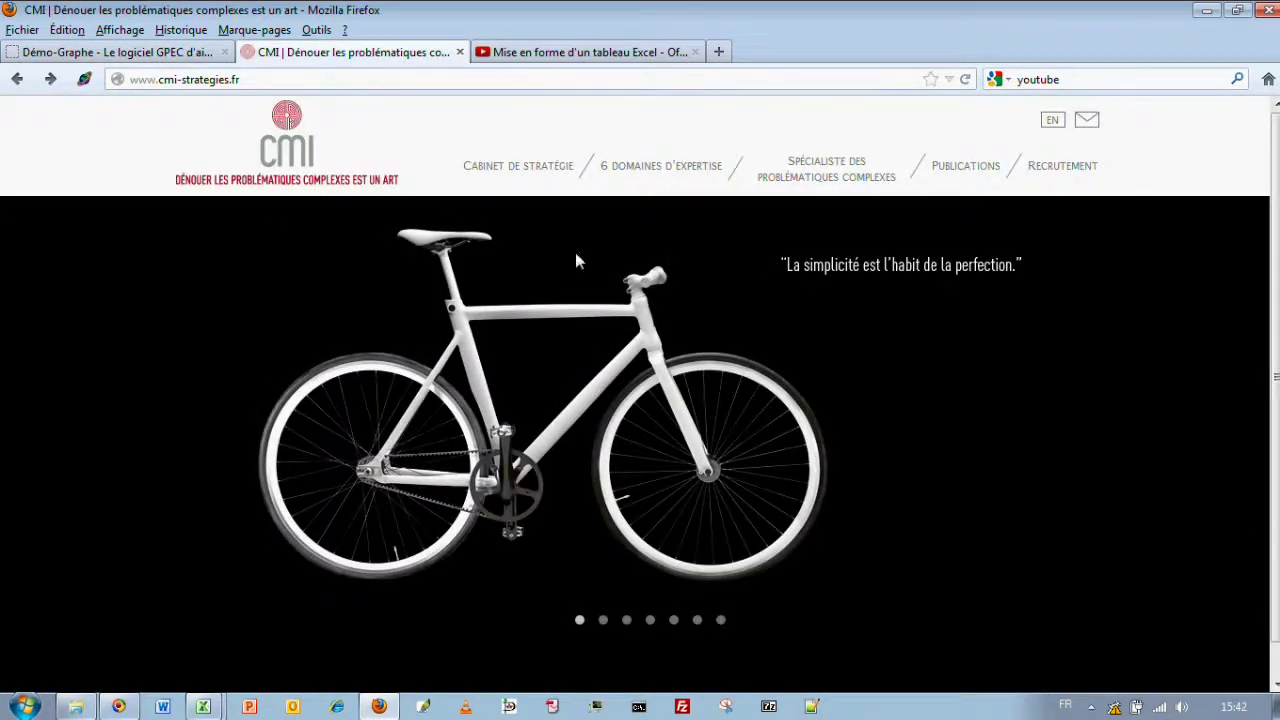
pyautogui.click(1088, 121)
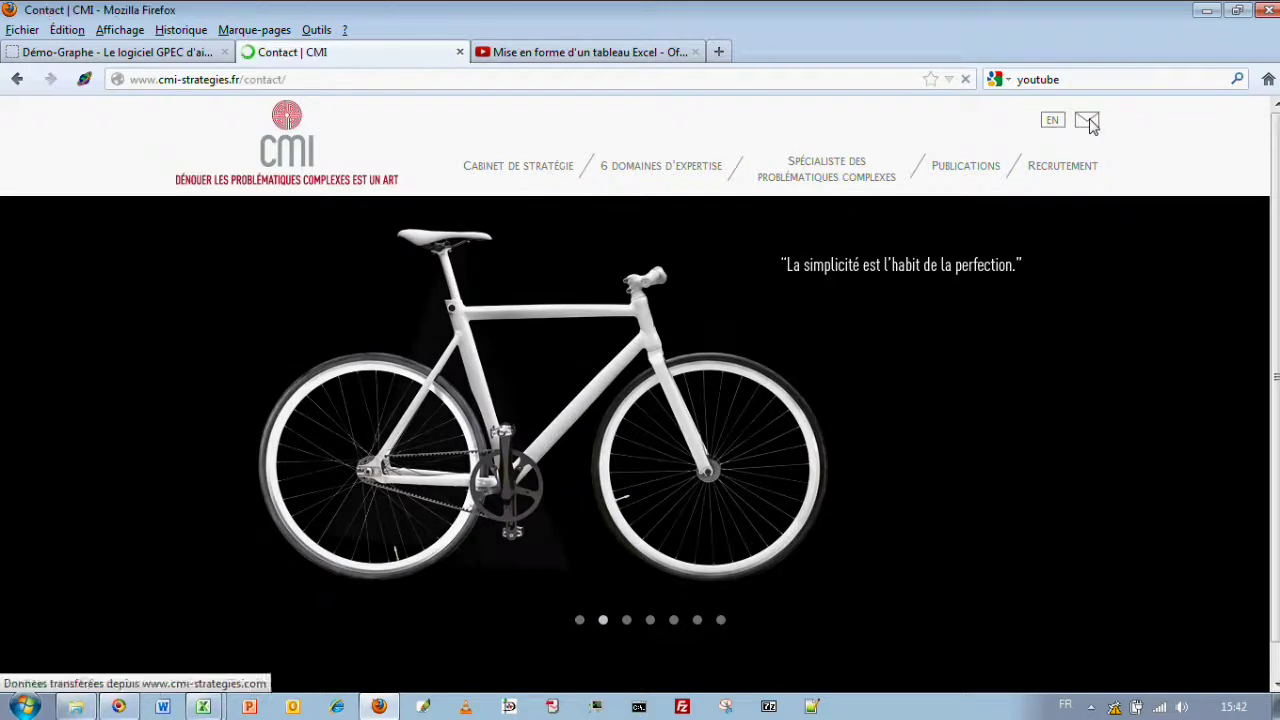
pyautogui.moveTo(540, 244); pyautogui.dragTo(731, 480)
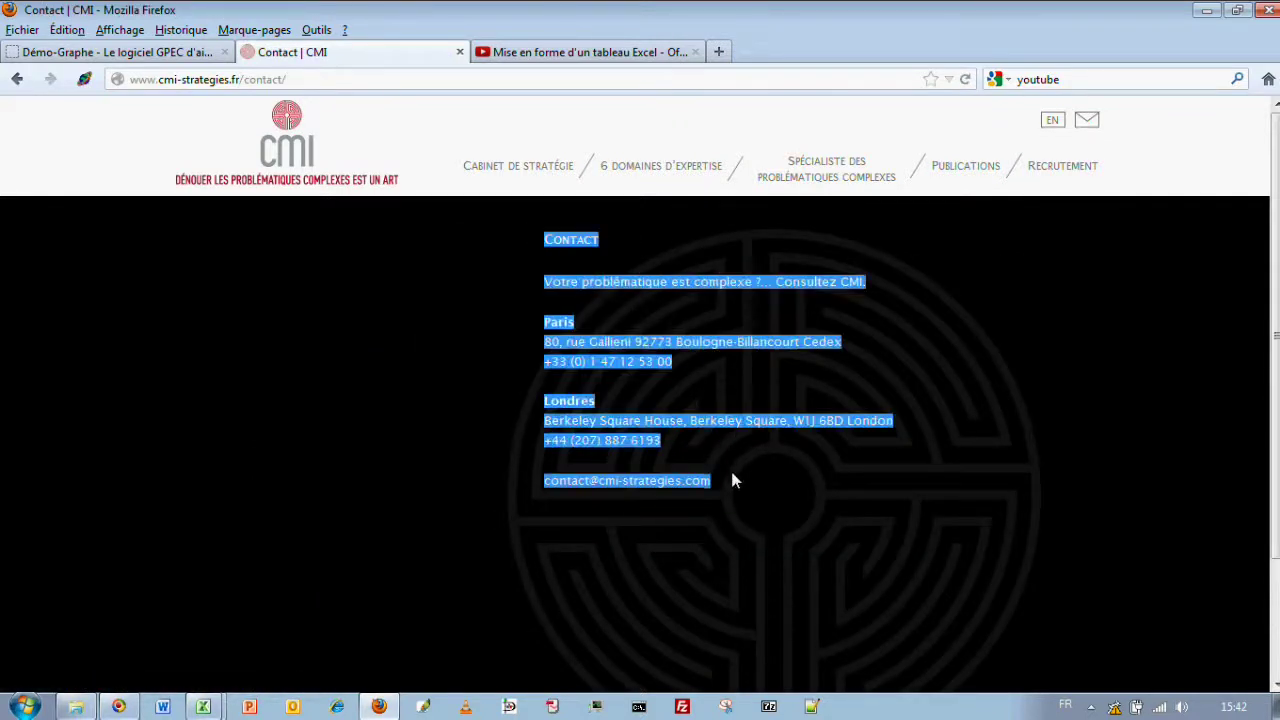
pyautogui.click(340, 253)
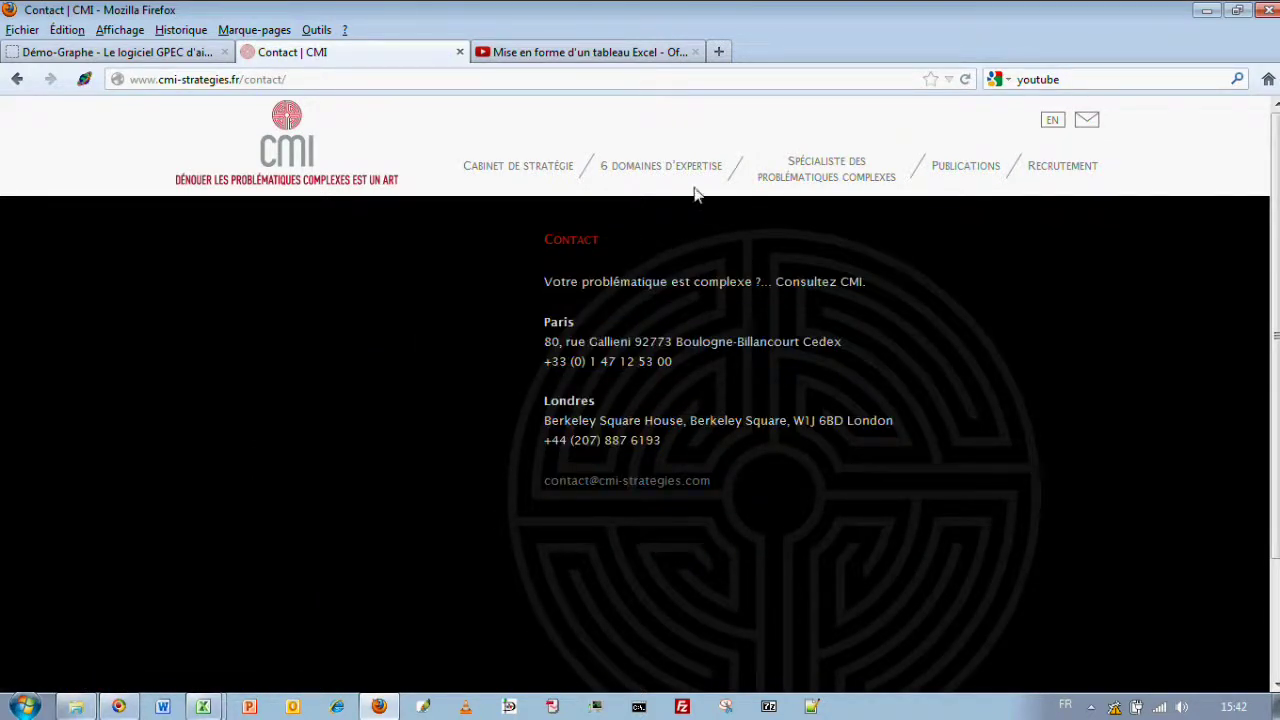